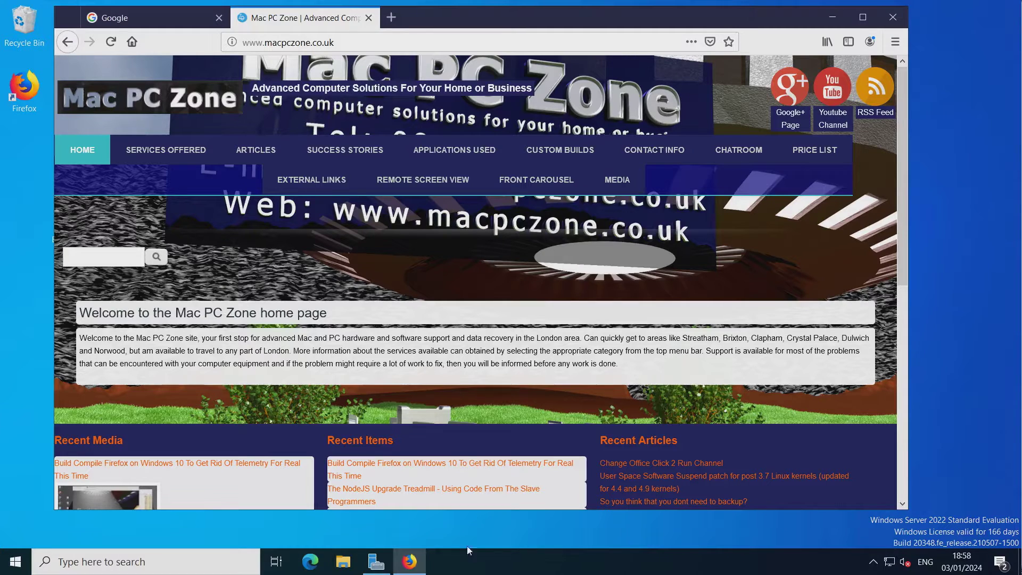
Go from Control Panel's Network and Sharing Center to Ethernet Status, then open Properties.
{"action": "right_click", "coordinate": [890, 564]}
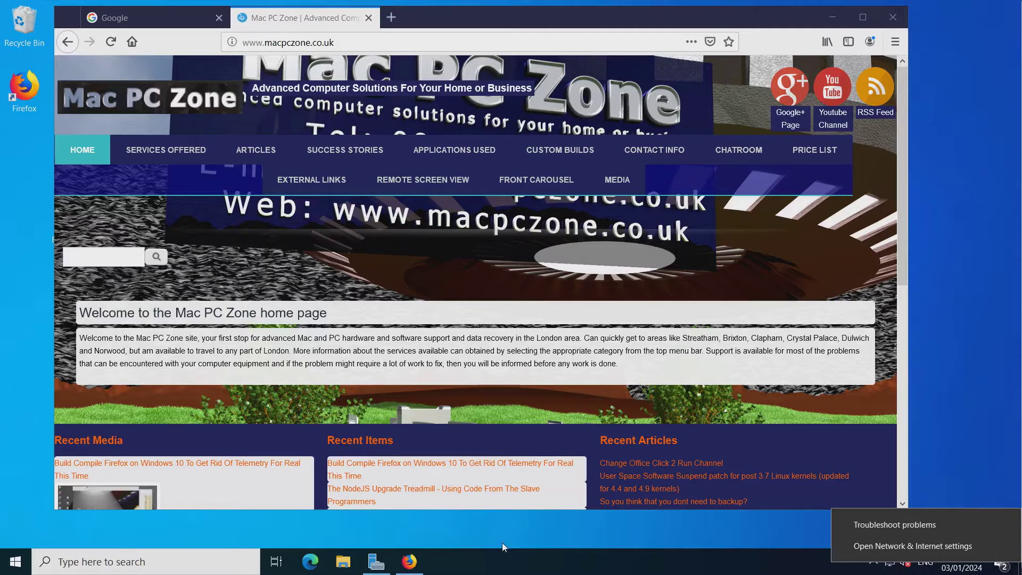
{"action": "left_click", "coordinate": [16, 561]}
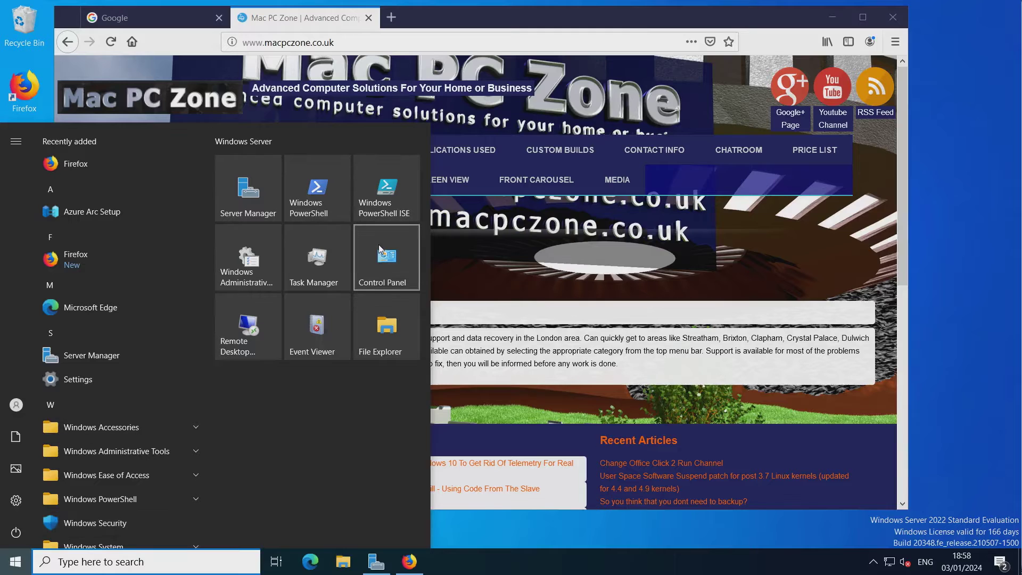
{"action": "left_click", "coordinate": [379, 245]}
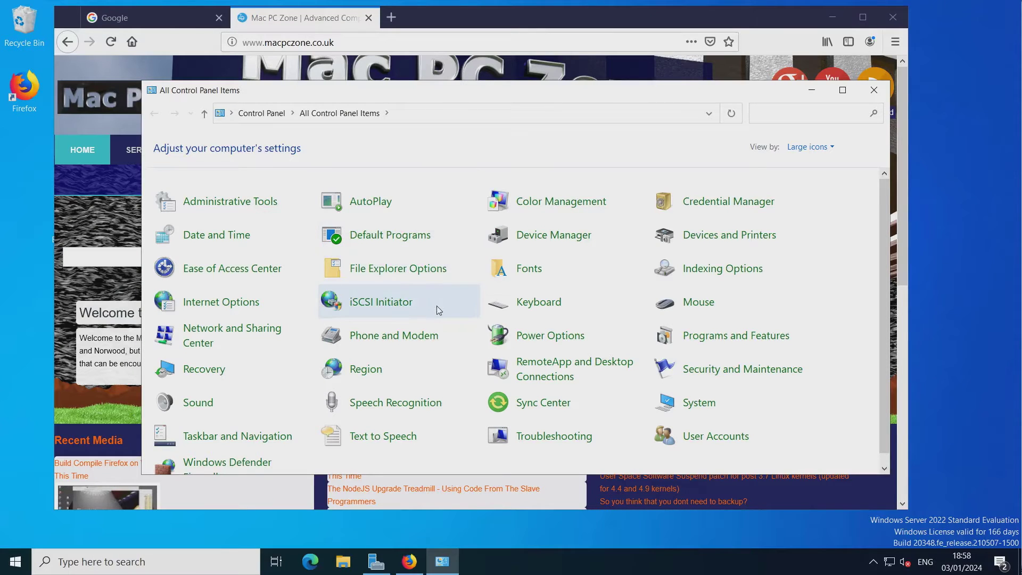
{"action": "scroll", "coordinate": [440, 309], "scroll_direction": "down", "scroll_amount": 1}
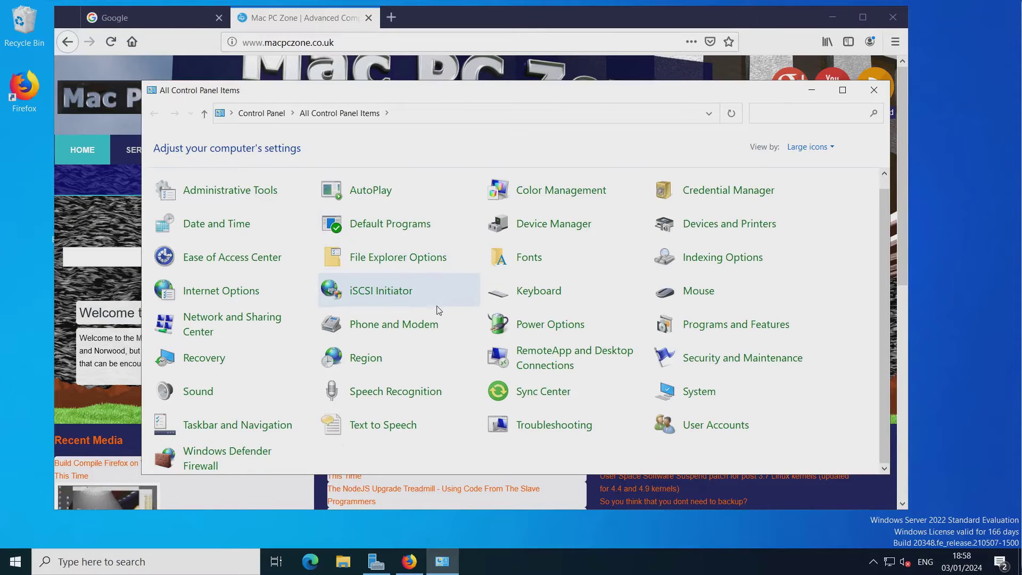
{"action": "left_click", "coordinate": [236, 318]}
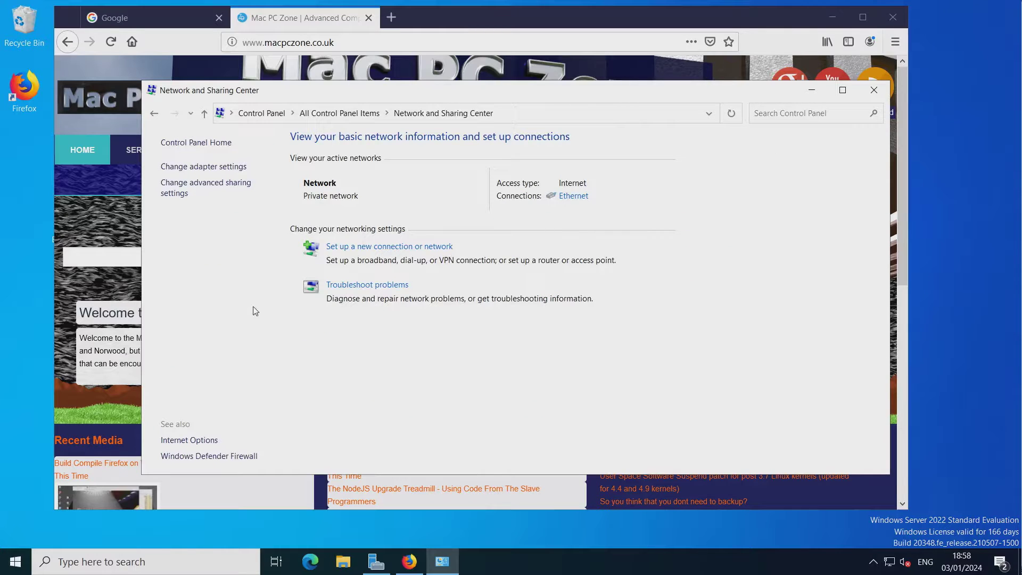
{"action": "left_click", "coordinate": [573, 198]}
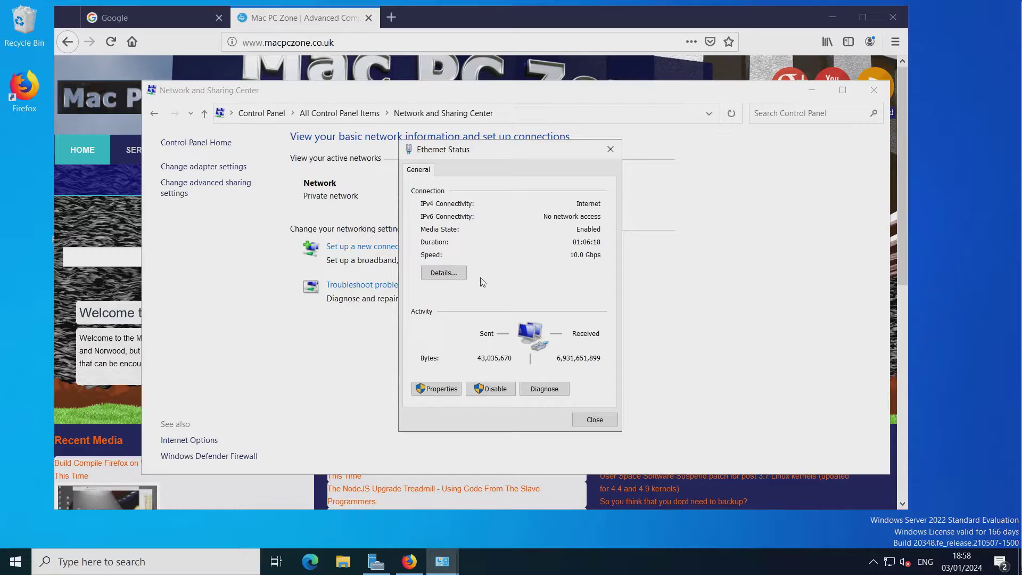
{"action": "left_click", "coordinate": [442, 389]}
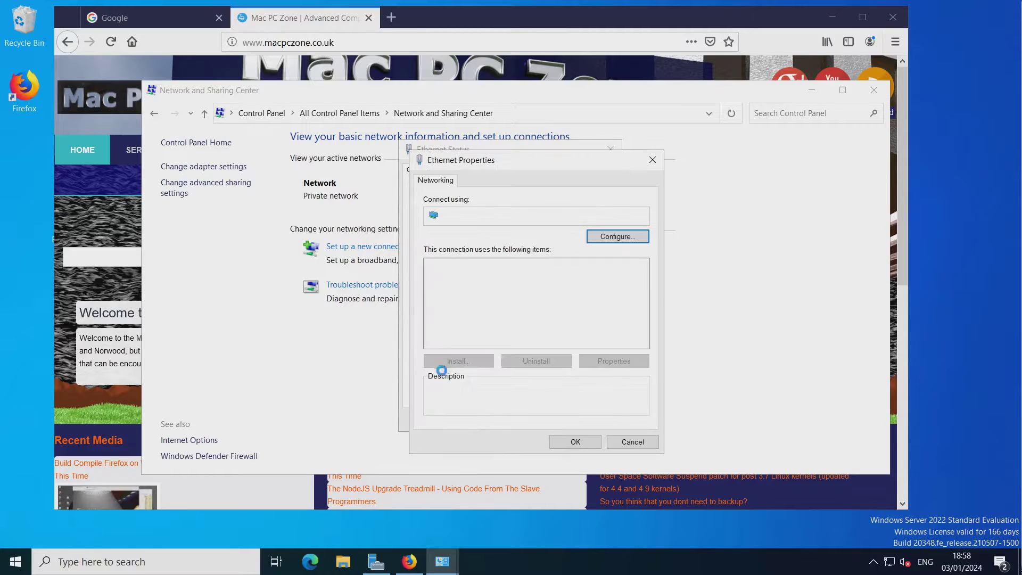
Give IPv4 static IP 192.168.60.185, mask 255.255.255.0, gateway 192.168.60.254, DNS 192.168.60.250, with validation.
{"action": "scroll", "coordinate": [480, 332], "scroll_direction": "down", "scroll_amount": 1}
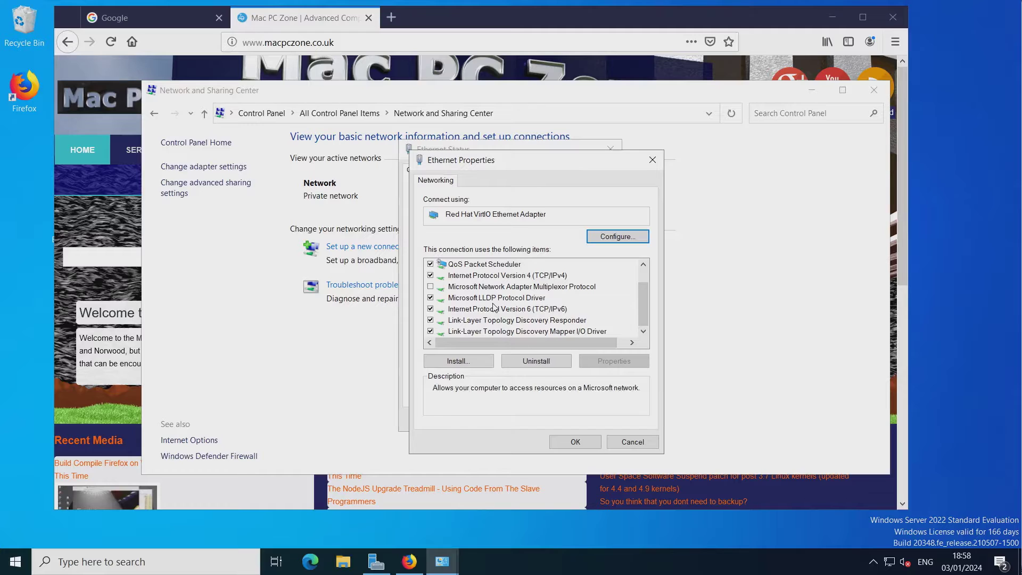
{"action": "double_click", "coordinate": [541, 276]}
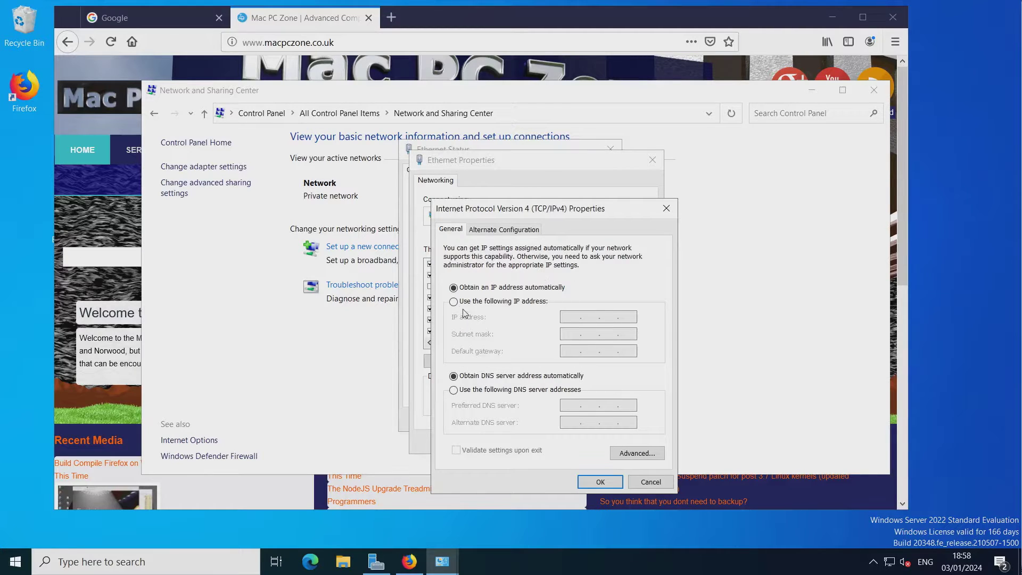
{"action": "left_click", "coordinate": [454, 302]}
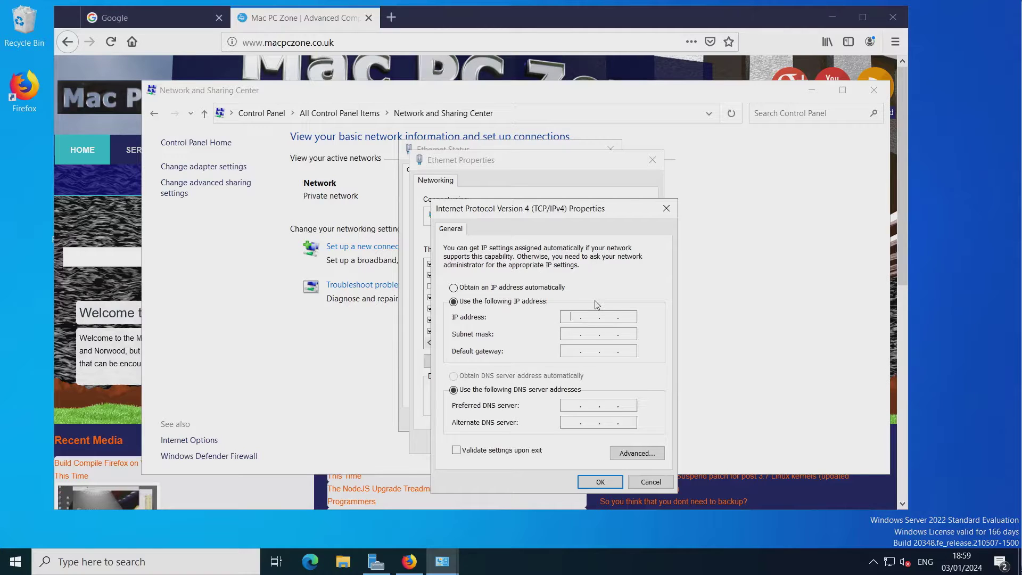
{"action": "type", "text": "192 . 168 . 60 . 185"}
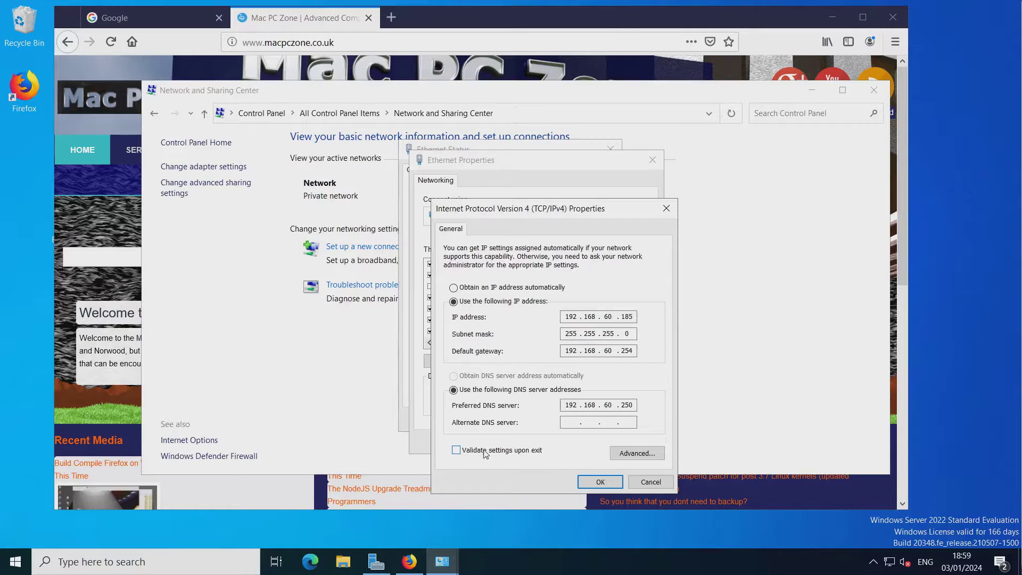
{"action": "left_click", "coordinate": [480, 452]}
{"action": "left_click", "coordinate": [600, 482]}
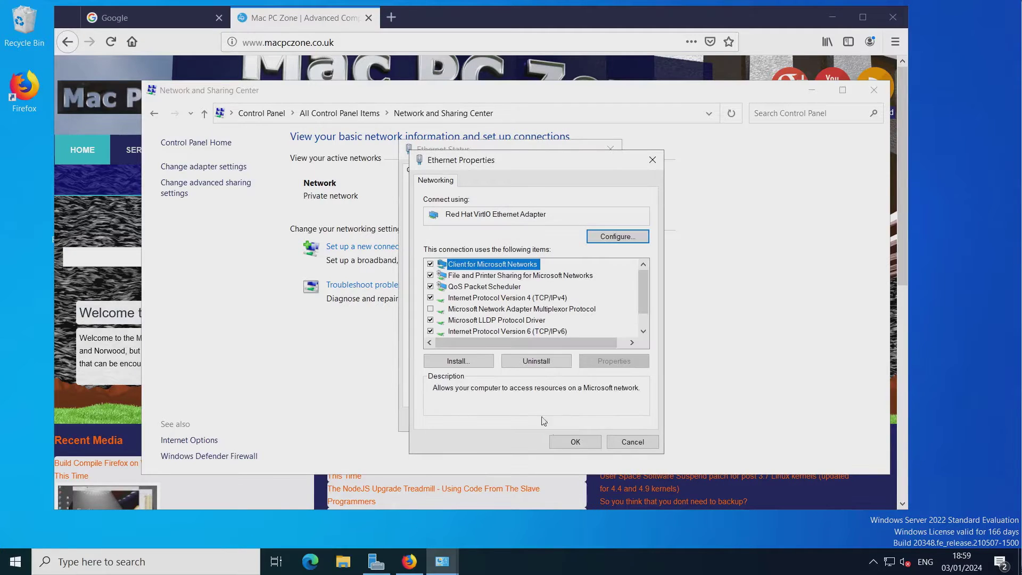
{"action": "left_click", "coordinate": [586, 442]}
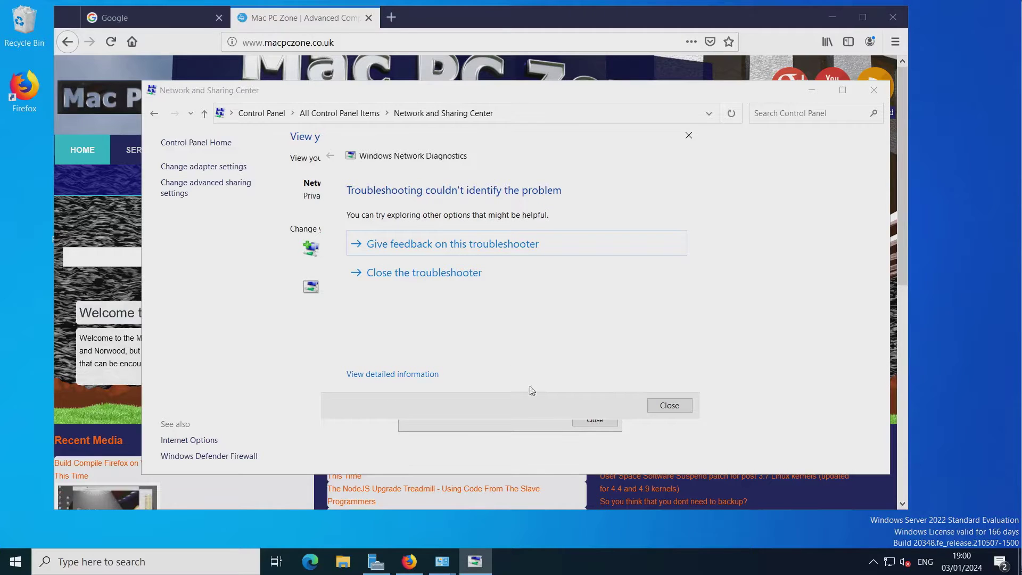
Close the diagnostics results and Ethernet Status dialogs, and shift Network and Sharing Center rightward.
{"action": "left_click", "coordinate": [670, 406]}
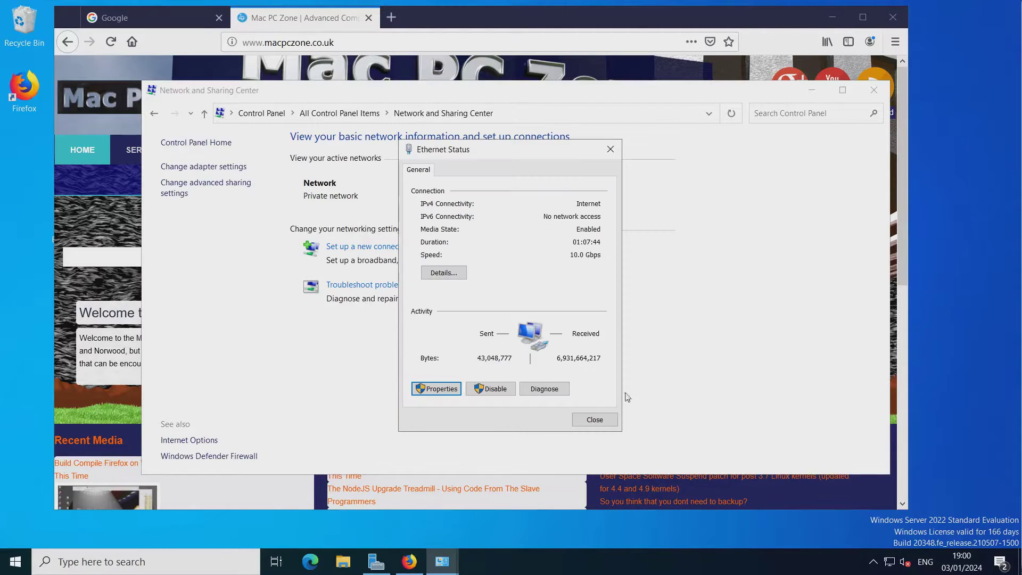
{"action": "left_click", "coordinate": [591, 420]}
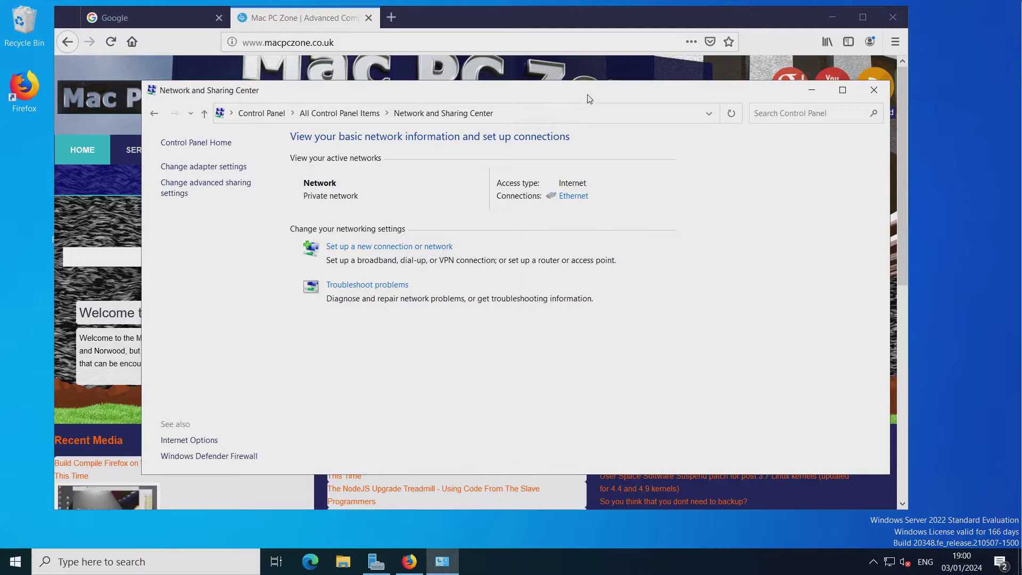
{"action": "left_click_drag", "start_coordinate": [589, 99], "coordinate": [631, 97]}
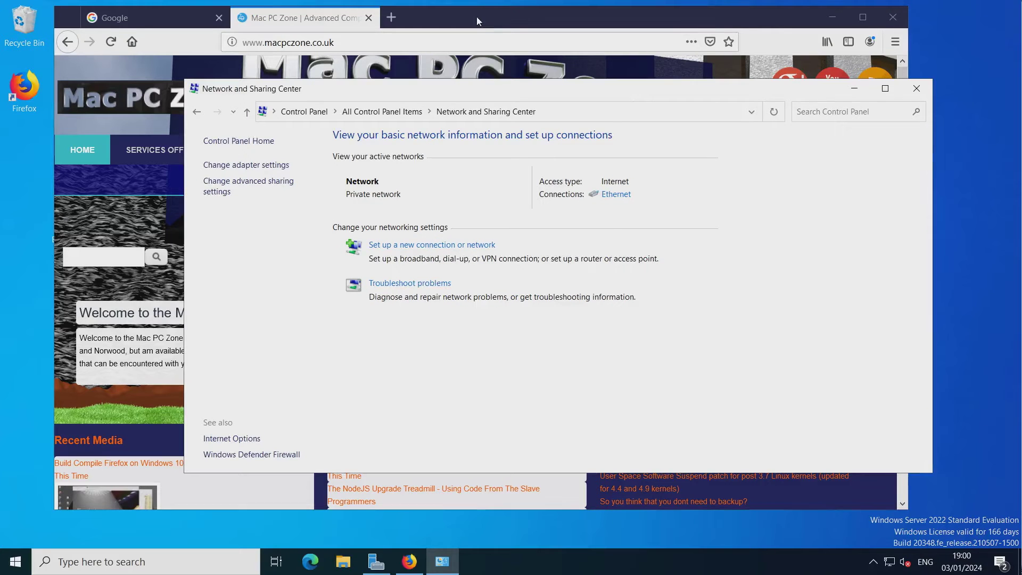
Reload the web page in Firefox to test connectivity, then return to Network and Sharing Center.
{"action": "left_click", "coordinate": [477, 17]}
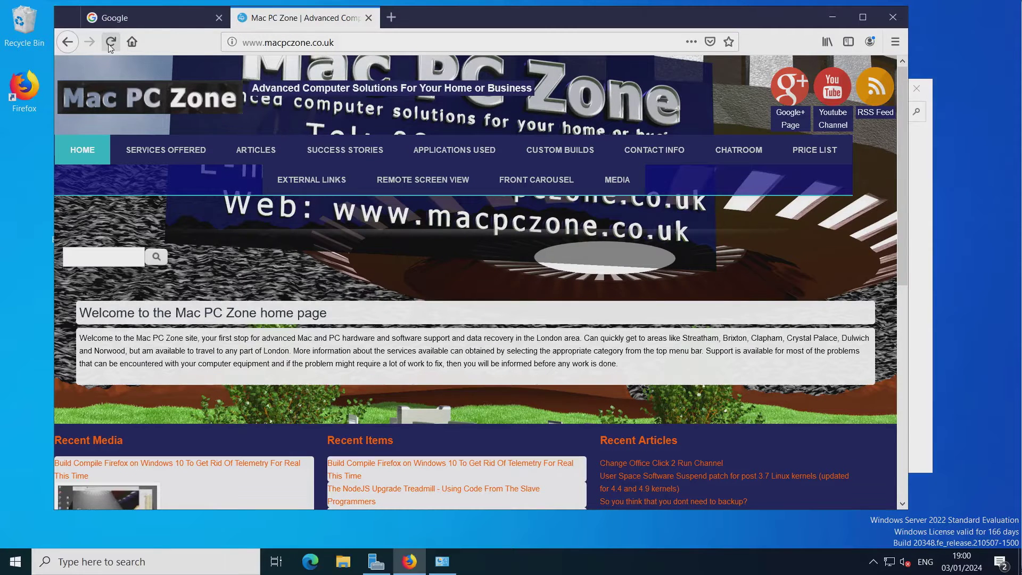
{"action": "left_click", "coordinate": [109, 45]}
{"action": "left_click", "coordinate": [923, 325]}
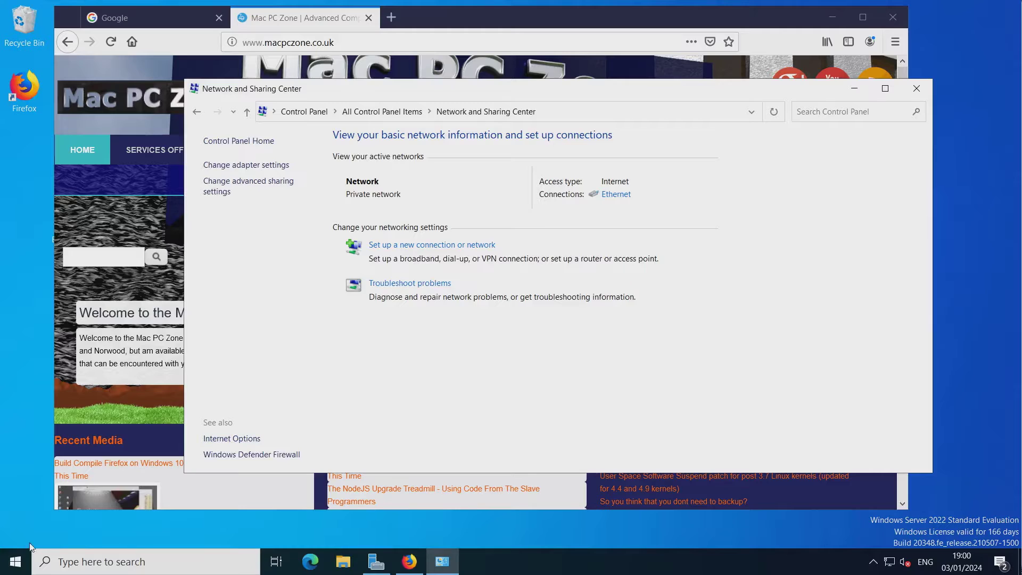
Rename the PC to Bug-Filled-Server-2022 from Settings > About and restart now.
{"action": "right_click", "coordinate": [13, 564]}
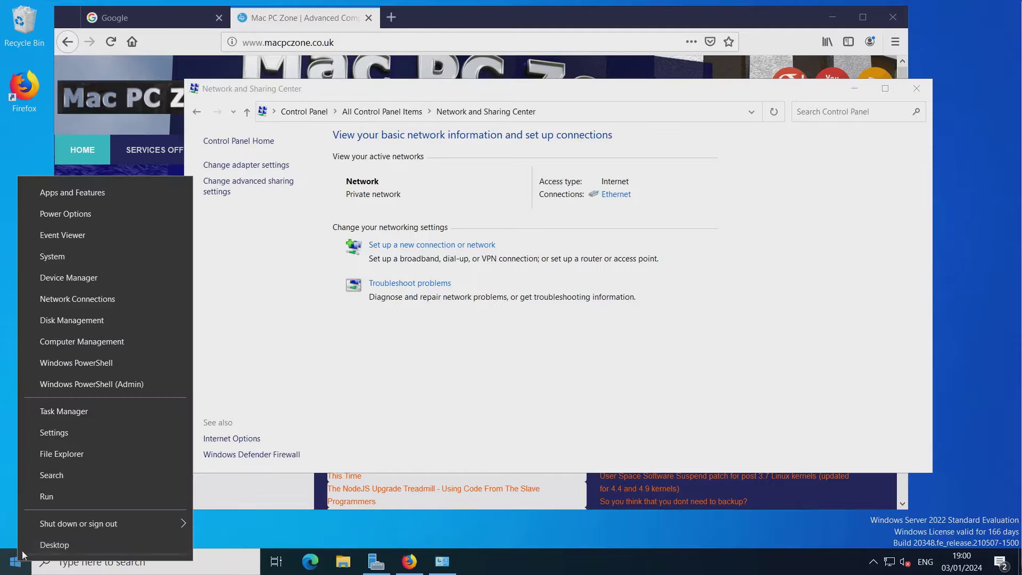
{"action": "left_click", "coordinate": [97, 256]}
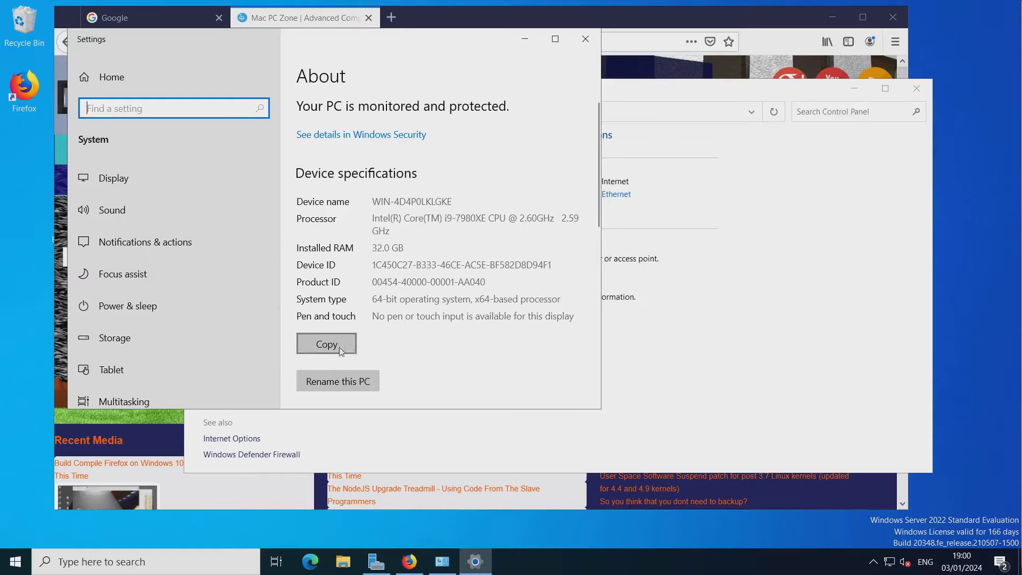
{"action": "left_click", "coordinate": [359, 384]}
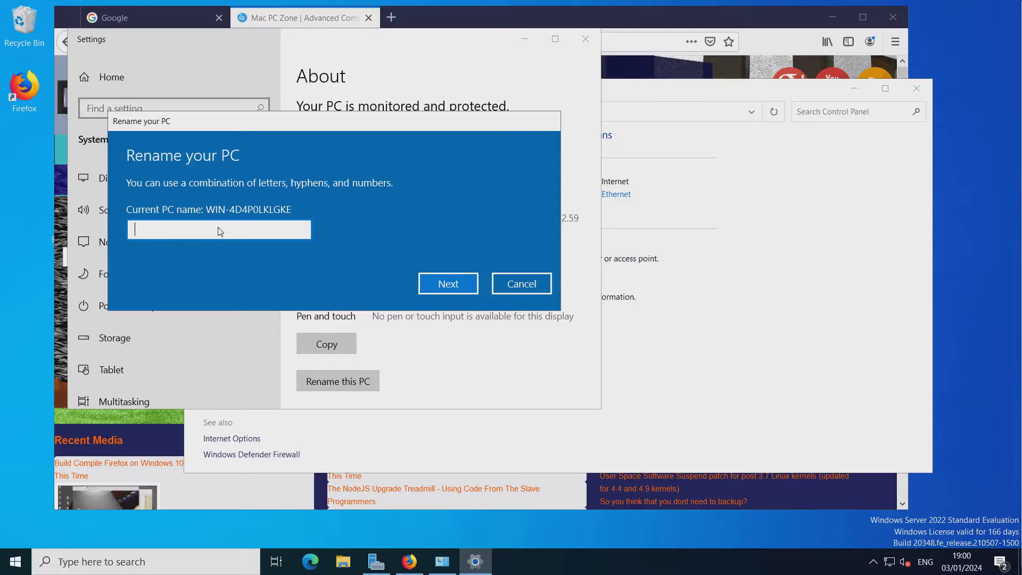
{"action": "type", "text": "Bug-Filled-Server-2022"}
{"action": "left_click", "coordinate": [448, 283]}
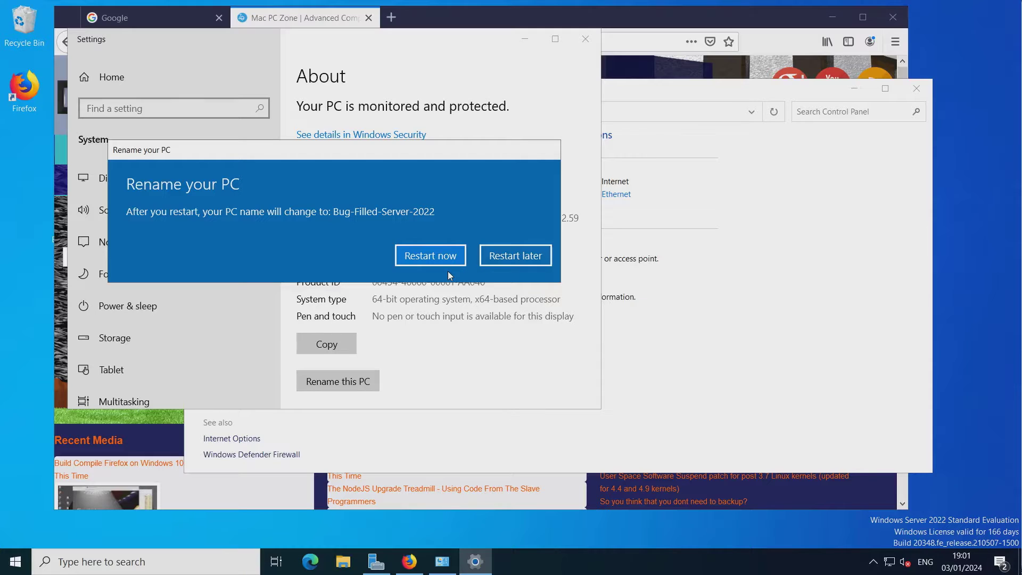
{"action": "left_click", "coordinate": [426, 256]}
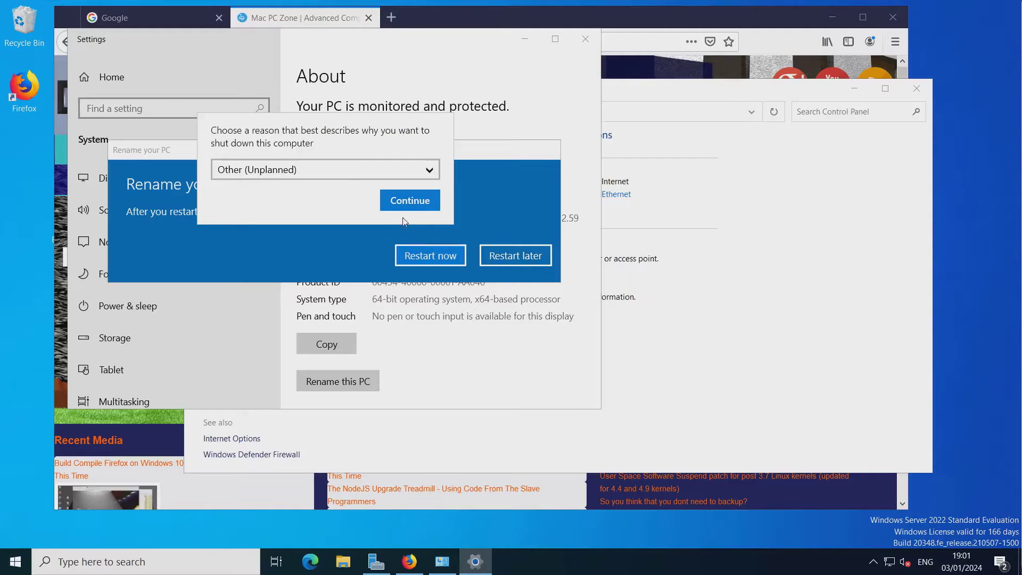
{"action": "left_click", "coordinate": [400, 200]}
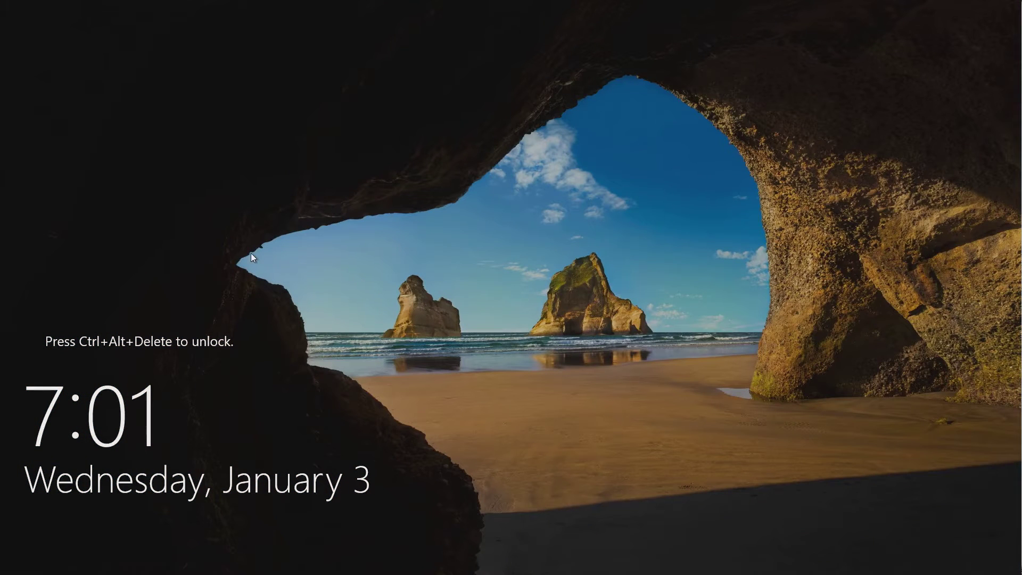
Use Ctrl+Alt+Delete at the lock screen and sign in as Administrator with the account password.
{"action": "key", "text": "ctrl+alt+Delete"}
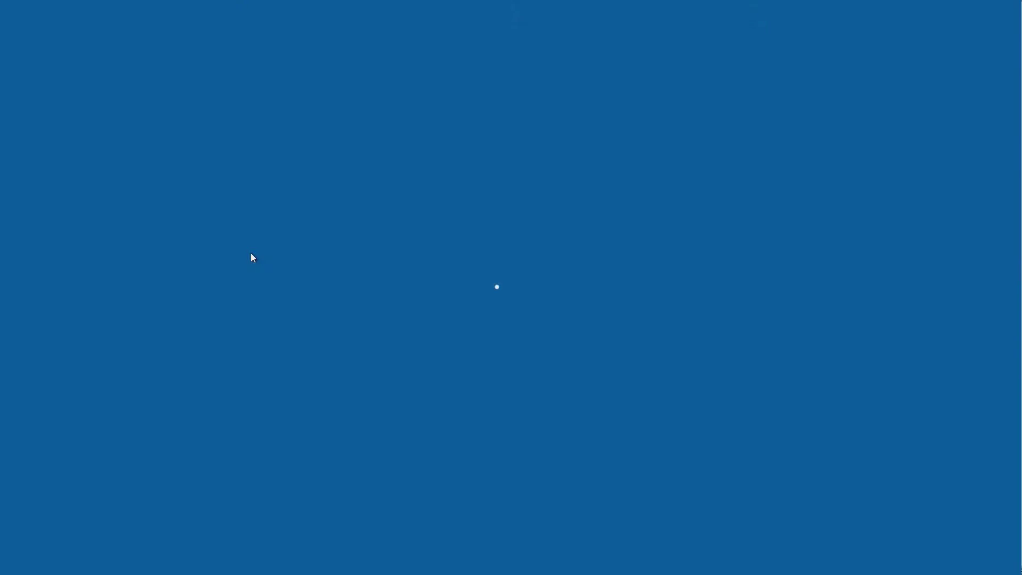
{"action": "type", "text": "*****"}
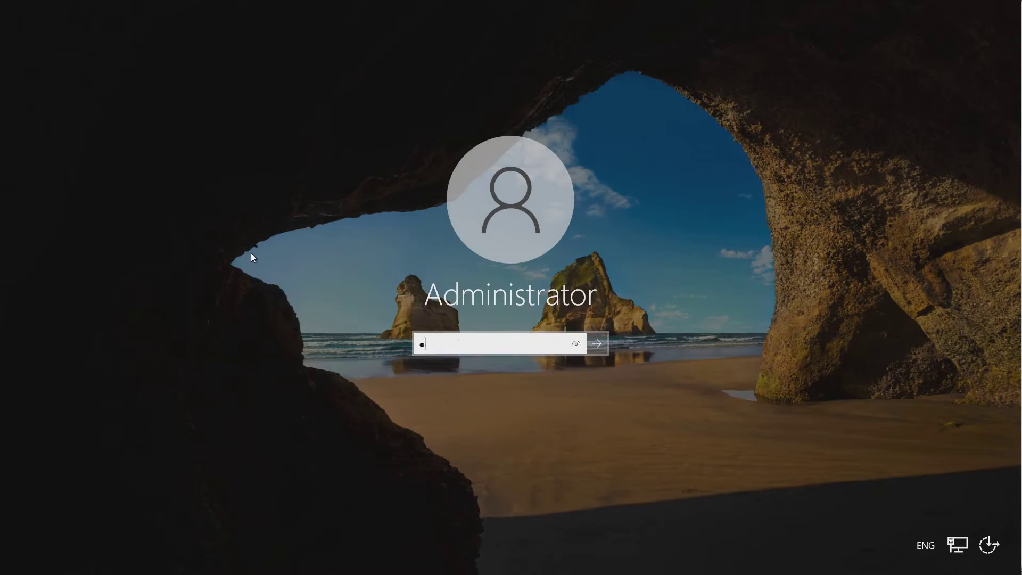
{"action": "type", "text": "****"}
{"action": "key", "text": "Return"}
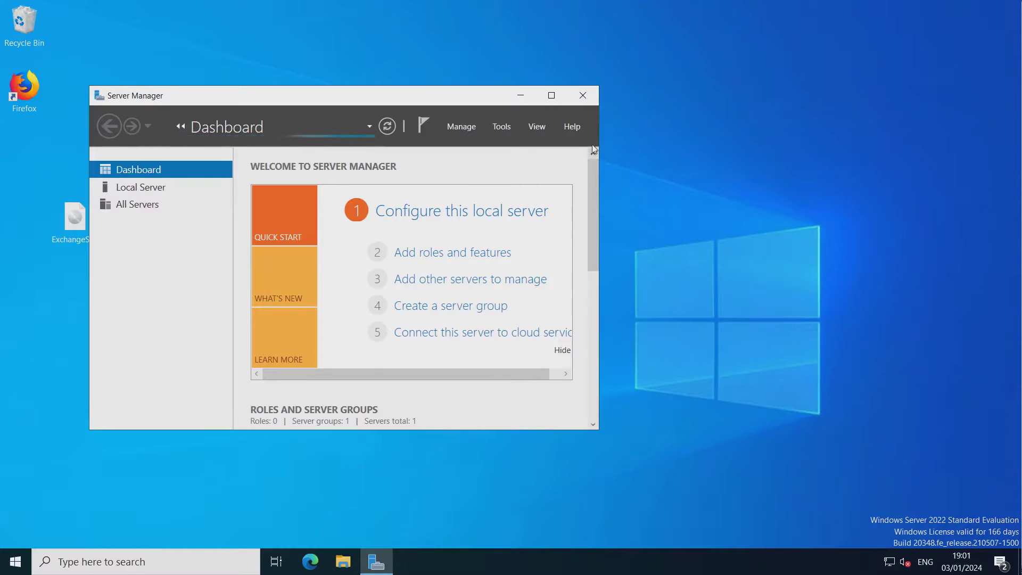
Restore and enlarge Server Manager, glance at Tools, then open the Manage menu.
{"action": "left_click", "coordinate": [522, 101]}
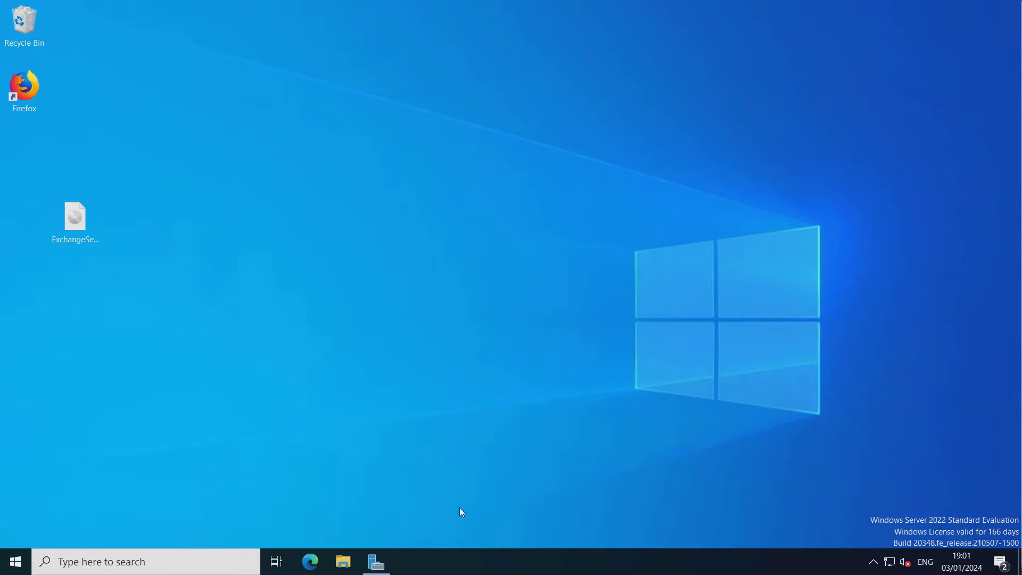
{"action": "left_click", "coordinate": [376, 560]}
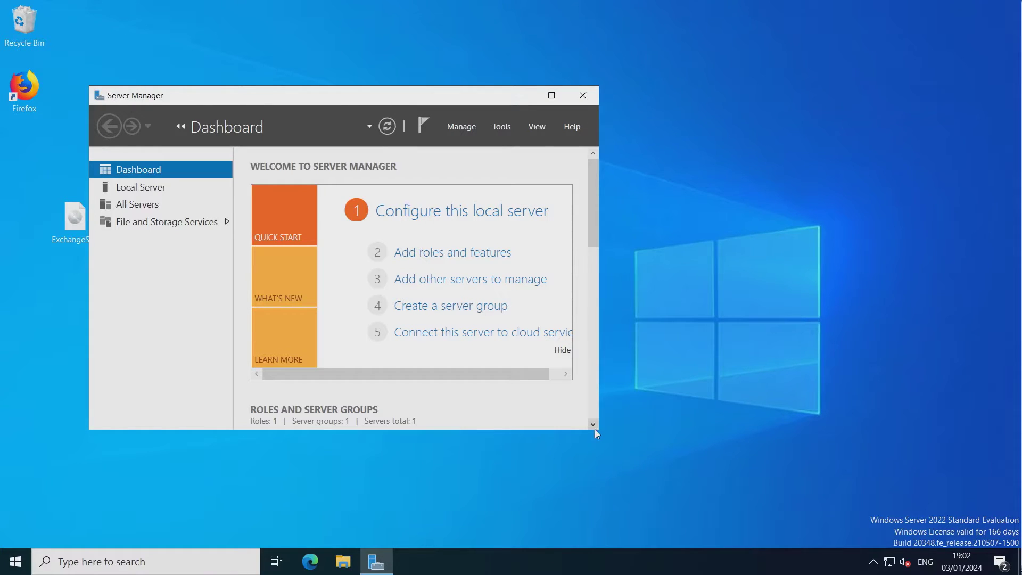
{"action": "left_click_drag", "start_coordinate": [596, 432], "coordinate": [810, 518]}
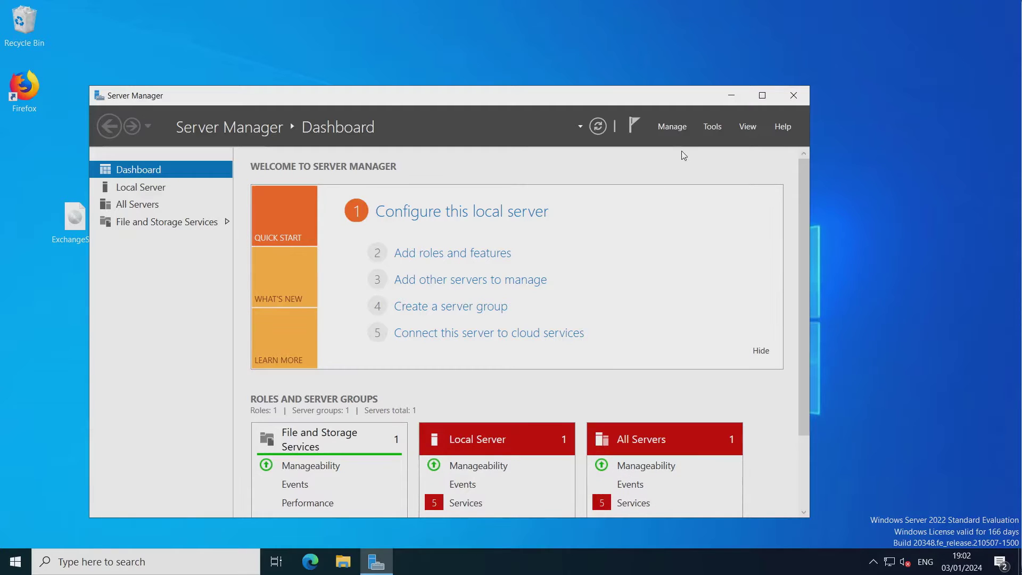
{"action": "left_click", "coordinate": [711, 130]}
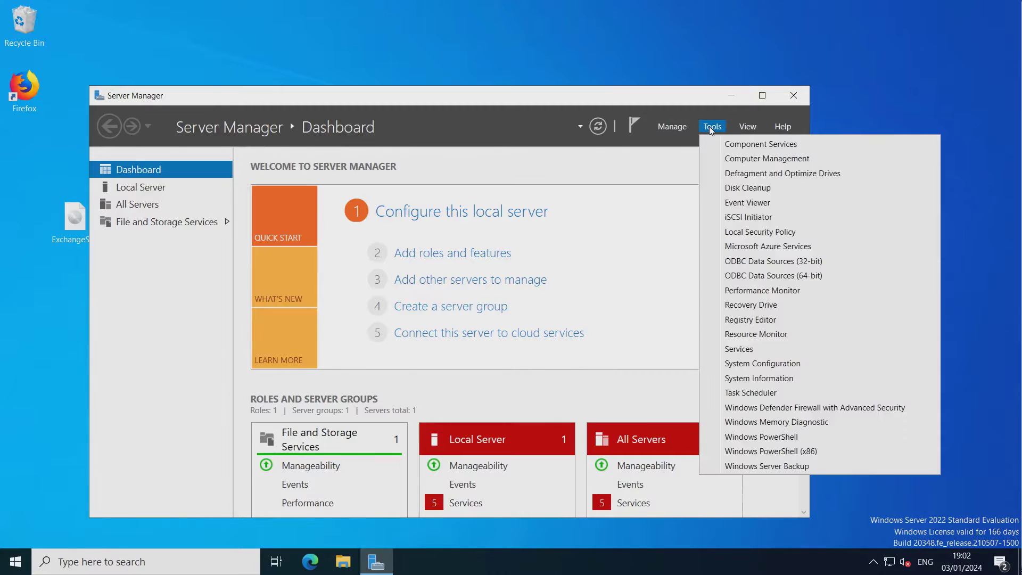
{"action": "left_click", "coordinate": [668, 128]}
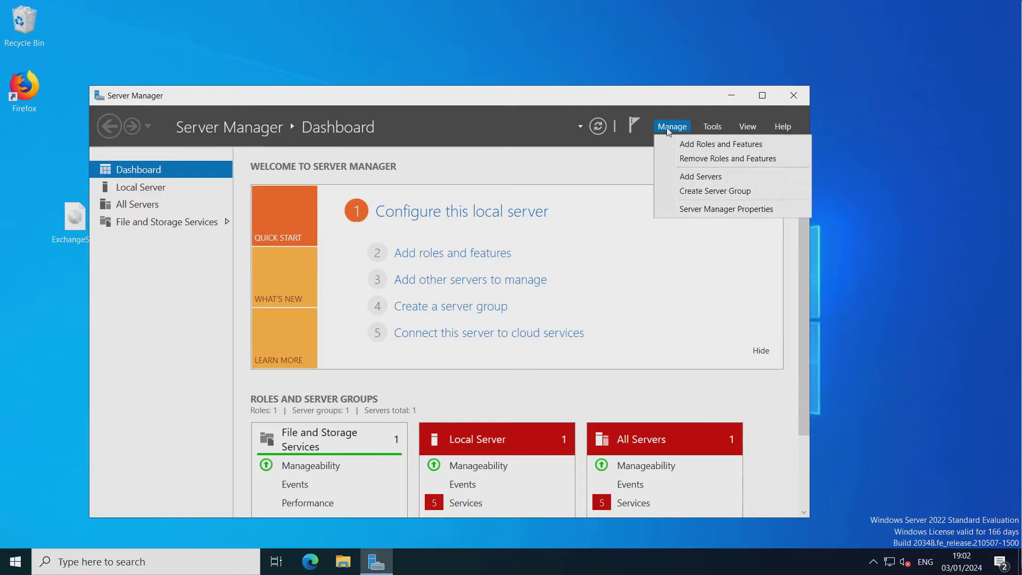
Run Add Roles and Features as role-based on this server, checking Active Directory Domain Services plus management features.
{"action": "left_click", "coordinate": [715, 144]}
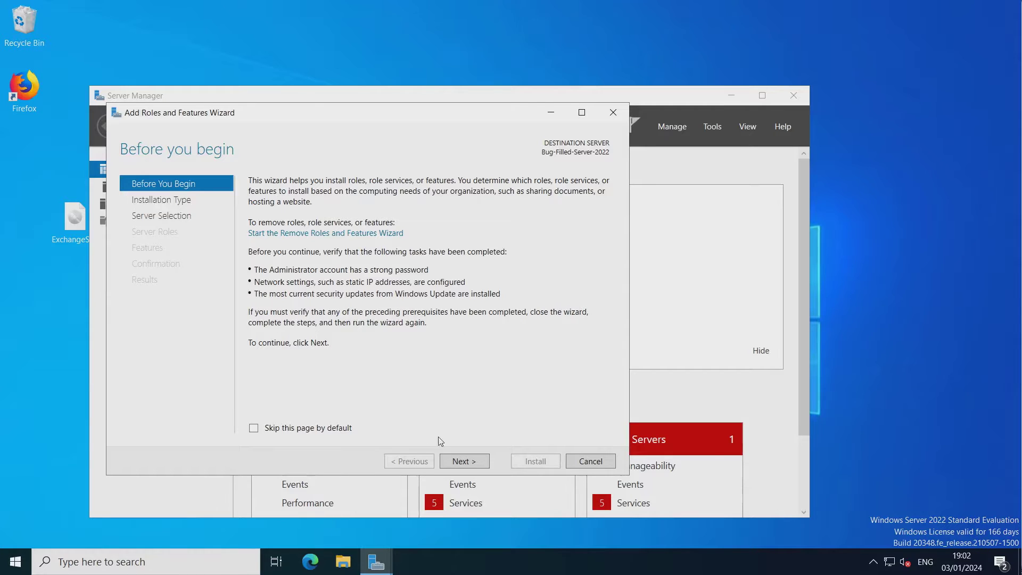
{"action": "left_click", "coordinate": [471, 463]}
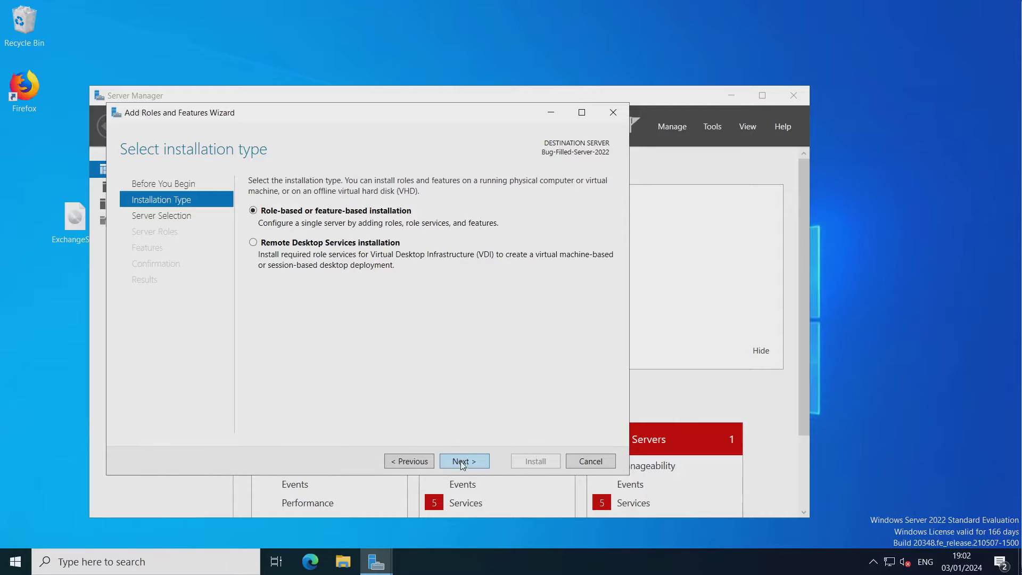
{"action": "left_click", "coordinate": [462, 462]}
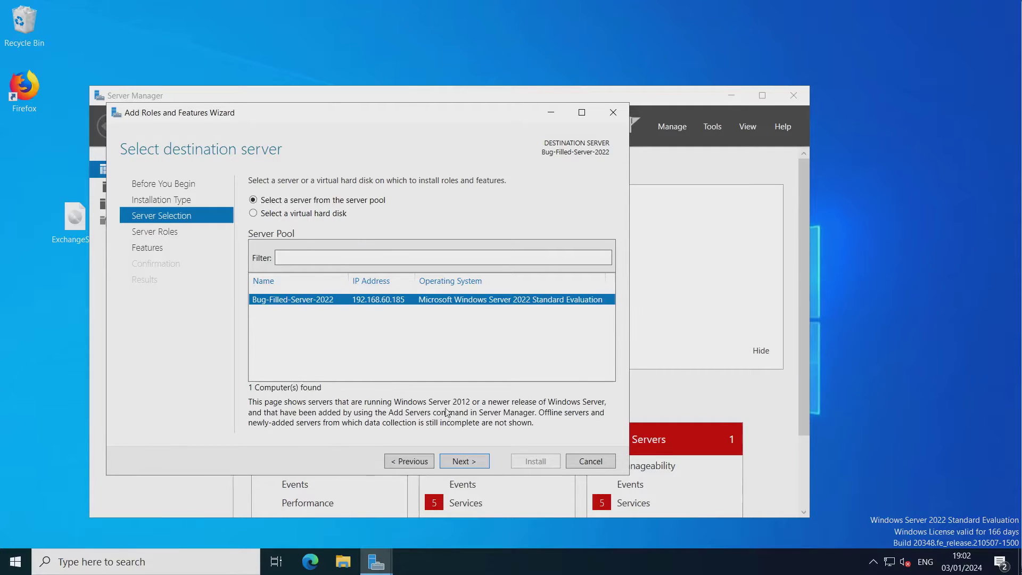
{"action": "left_click", "coordinate": [472, 463]}
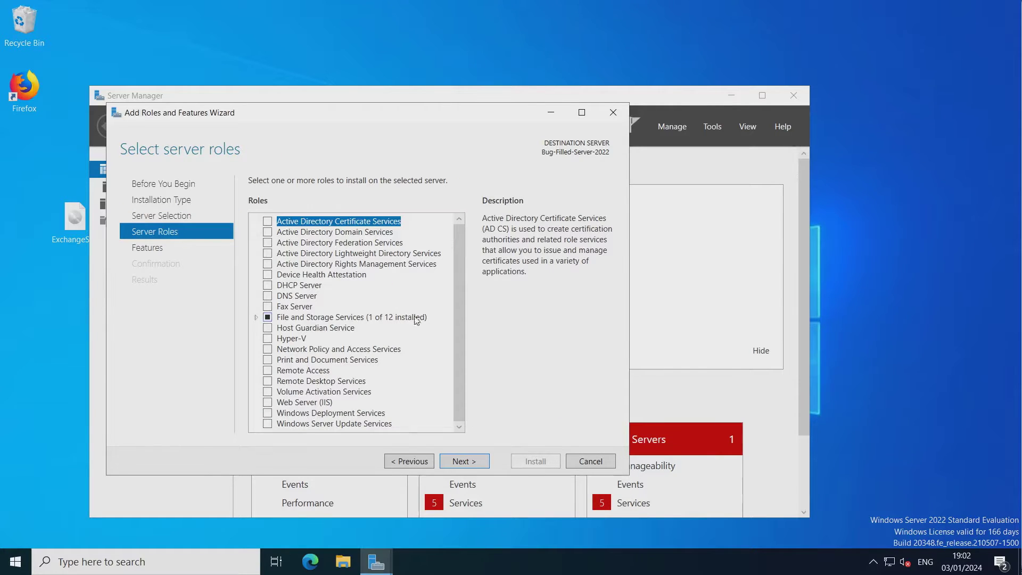
{"action": "left_click", "coordinate": [268, 232]}
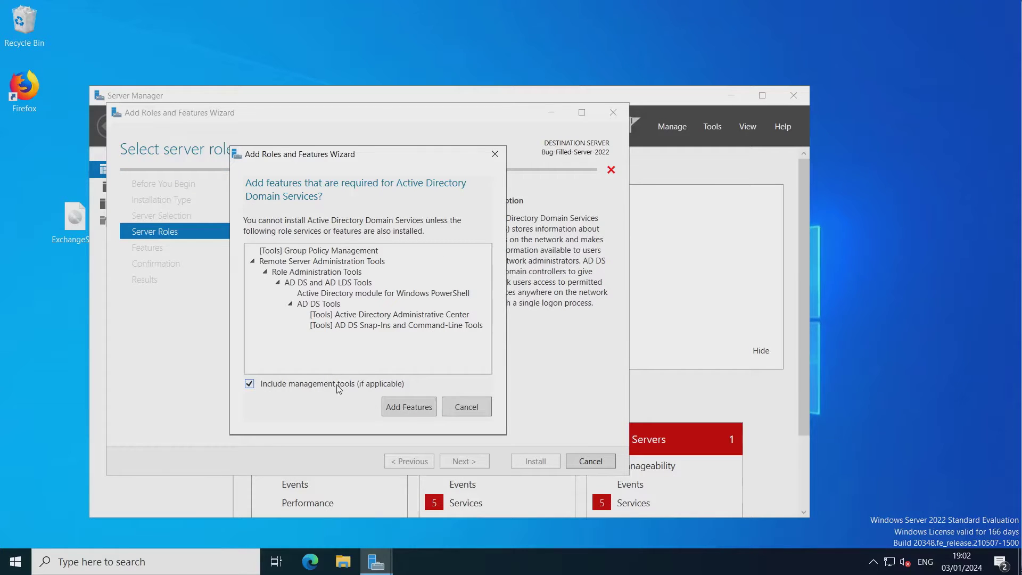
{"action": "left_click", "coordinate": [417, 413]}
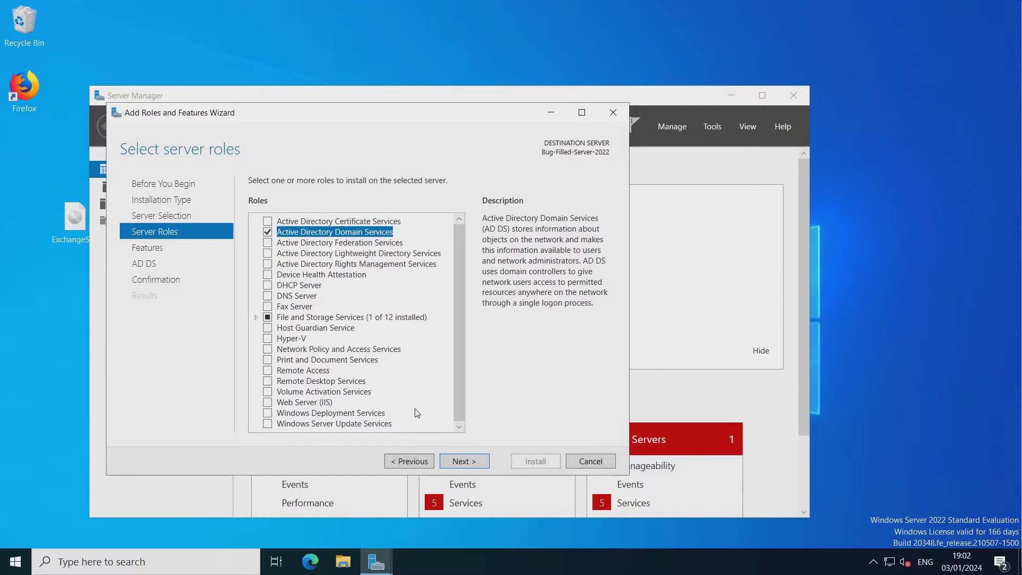
{"action": "left_click", "coordinate": [461, 462]}
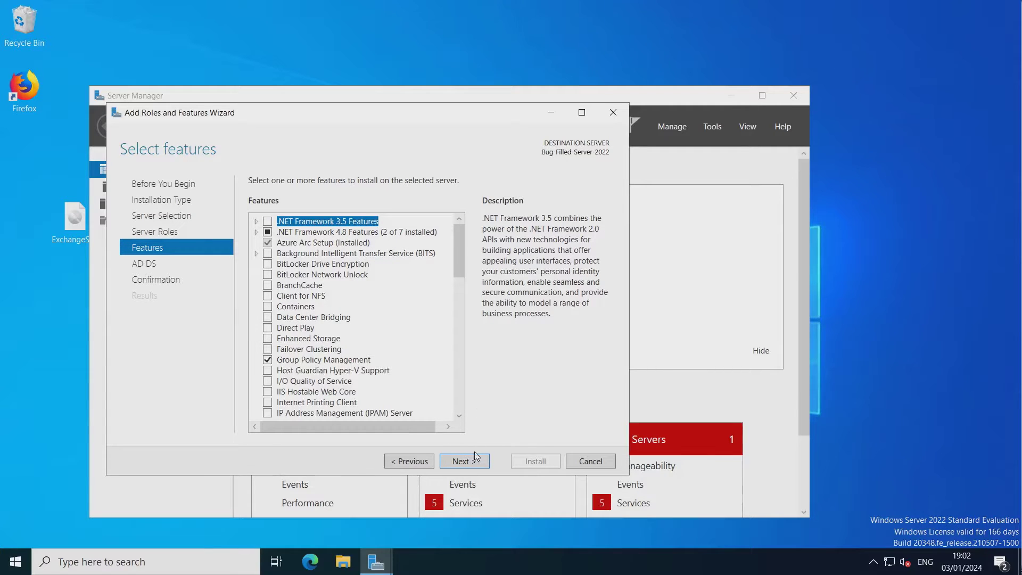
Continue past the Features and AD DS pages and install Active Directory Domain Services.
{"action": "left_click", "coordinate": [461, 462]}
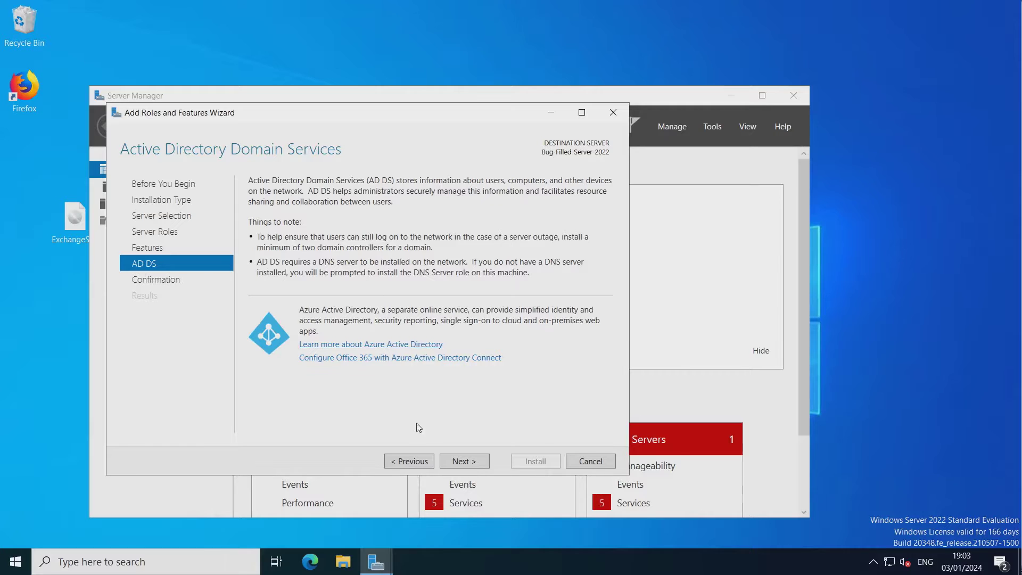
{"action": "left_click", "coordinate": [462, 460]}
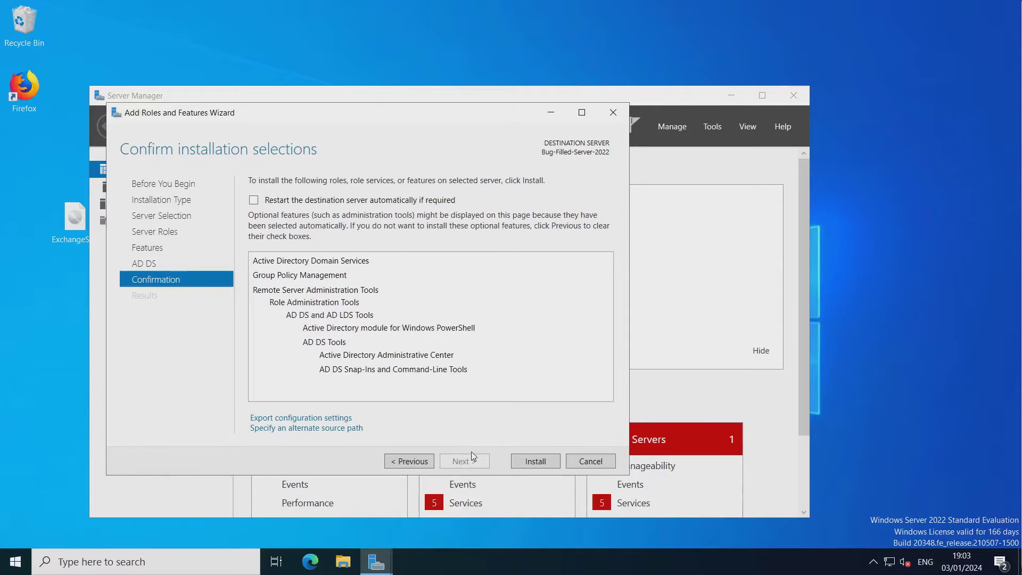
{"action": "left_click", "coordinate": [522, 462]}
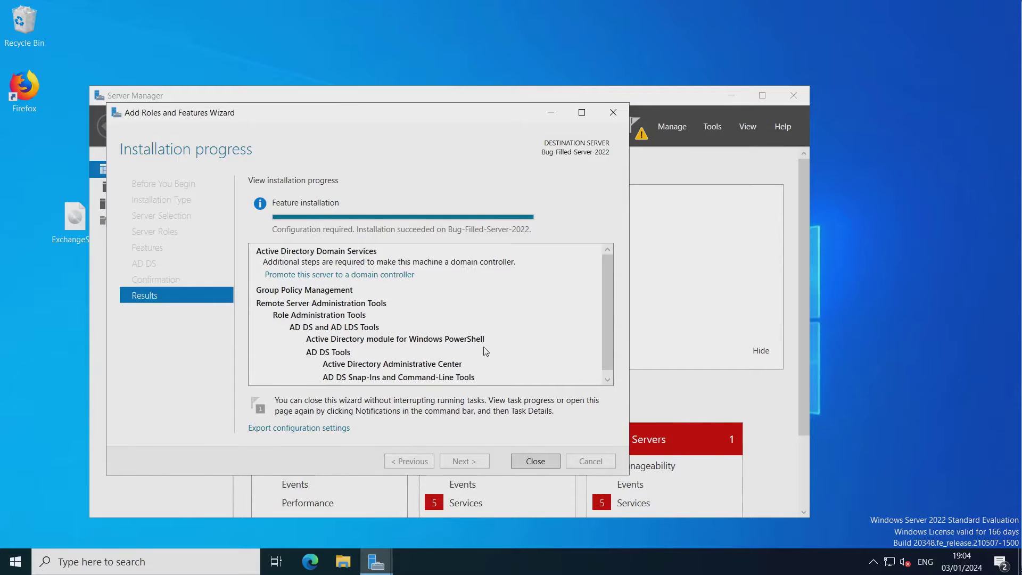
Close the installation wizard and choose 'Promote this server to a domain controller' from notifications.
{"action": "left_click", "coordinate": [535, 461]}
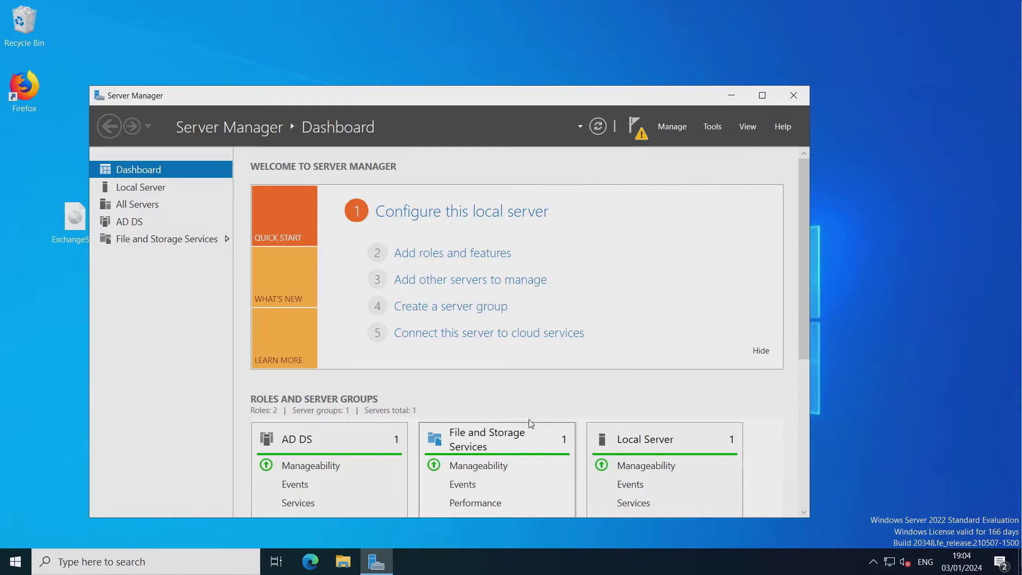
{"action": "scroll", "coordinate": [685, 411], "scroll_direction": "down", "scroll_amount": 1}
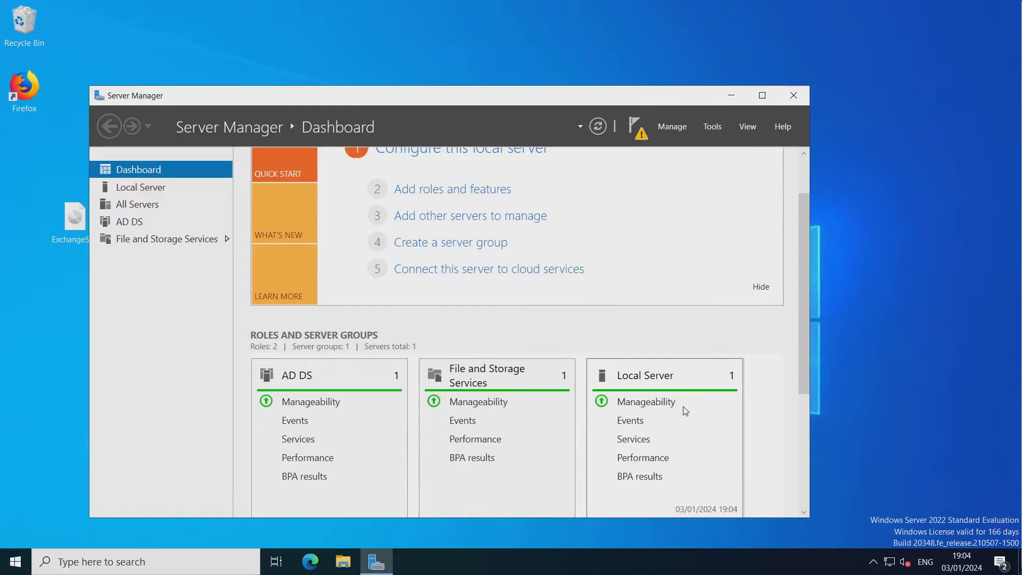
{"action": "scroll", "coordinate": [693, 404], "scroll_direction": "down", "scroll_amount": 2}
{"action": "scroll", "coordinate": [695, 400], "scroll_direction": "down", "scroll_amount": 2}
{"action": "scroll", "coordinate": [696, 401], "scroll_direction": "up", "scroll_amount": 4}
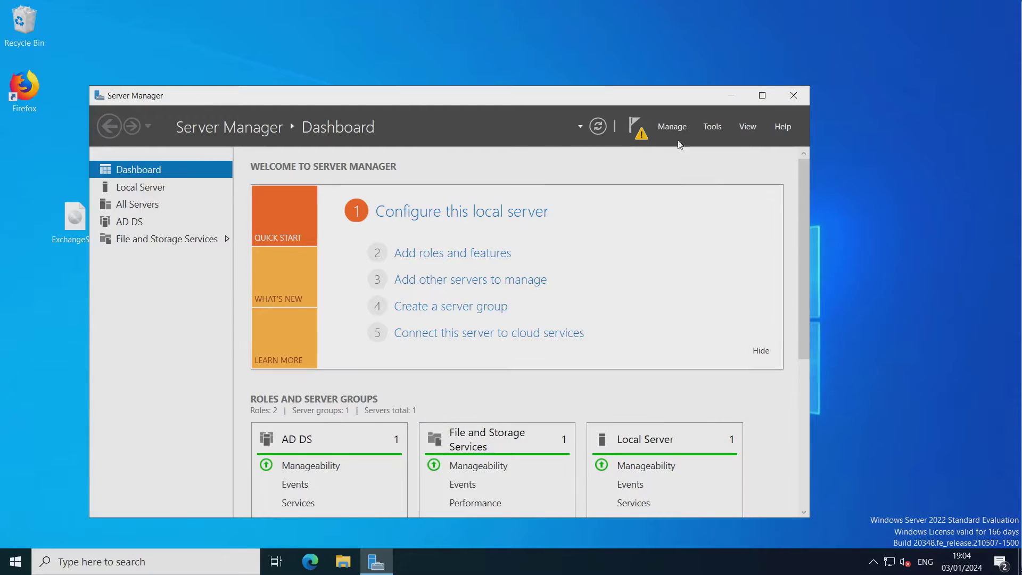
{"action": "left_click", "coordinate": [636, 130]}
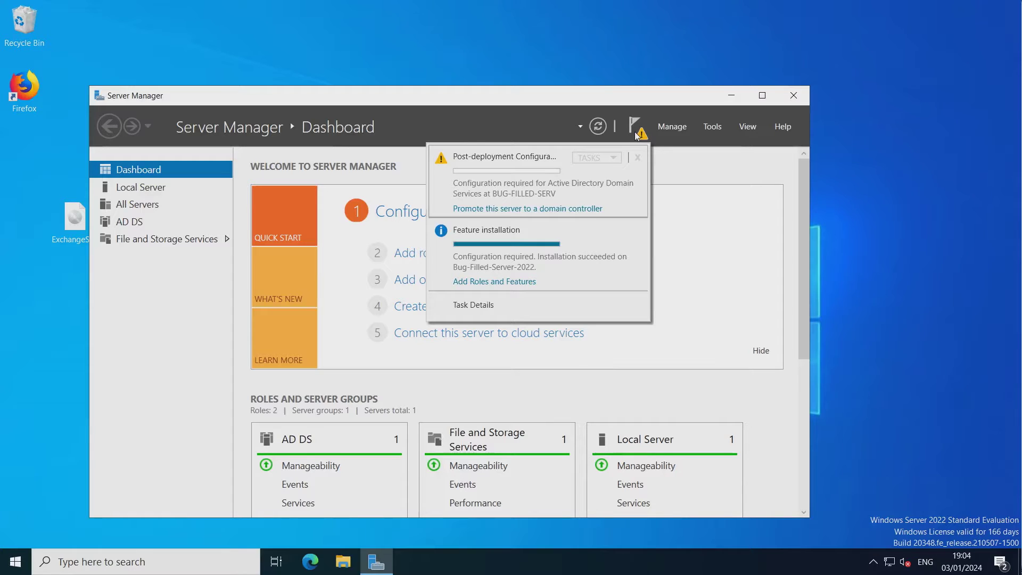
{"action": "left_click", "coordinate": [543, 210]}
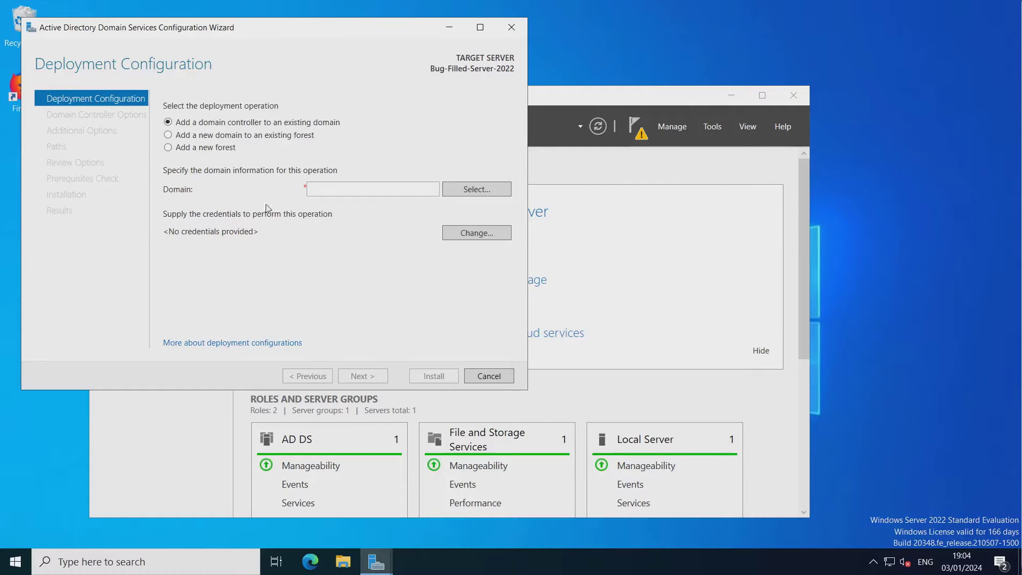
Enter domain bugged-domain.lan and supply Administrator credentials with the account password via Change....
{"action": "left_click", "coordinate": [347, 188]}
{"action": "type", "text": "bugged-domain"}
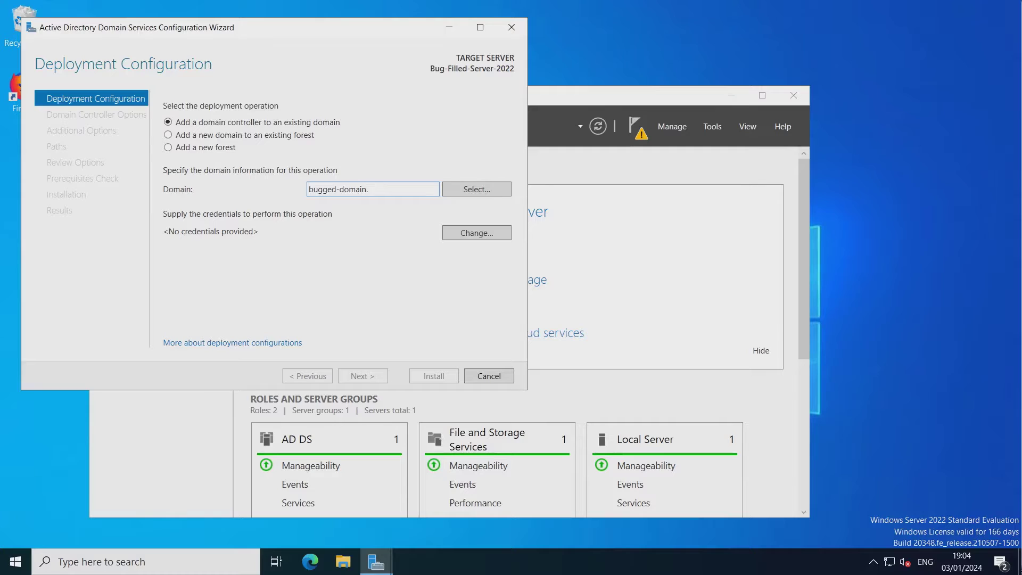
{"action": "type", "text": ".lan"}
{"action": "left_click", "coordinate": [474, 234]}
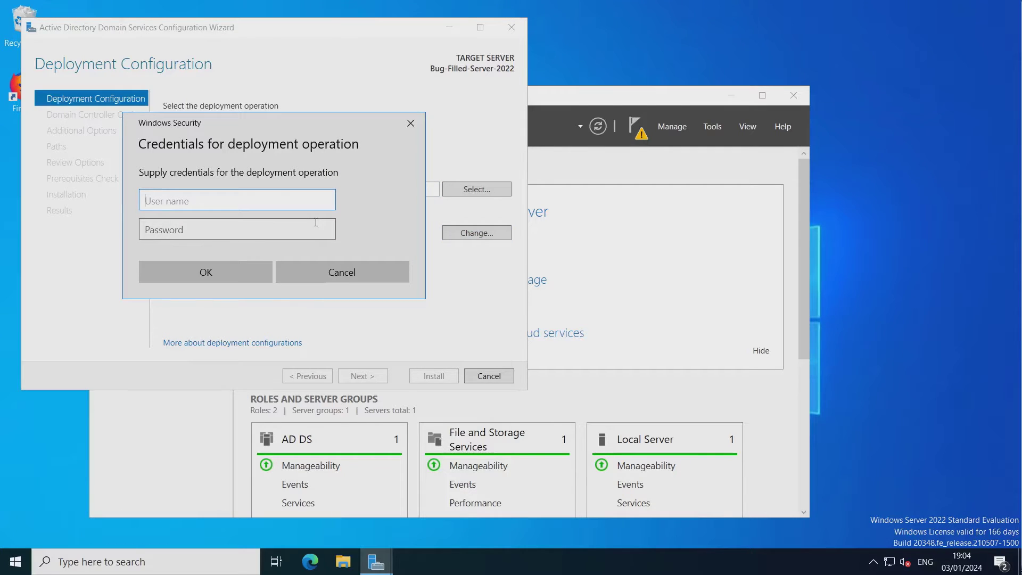
{"action": "type", "text": "Administrator"}
{"action": "left_click", "coordinate": [316, 222]}
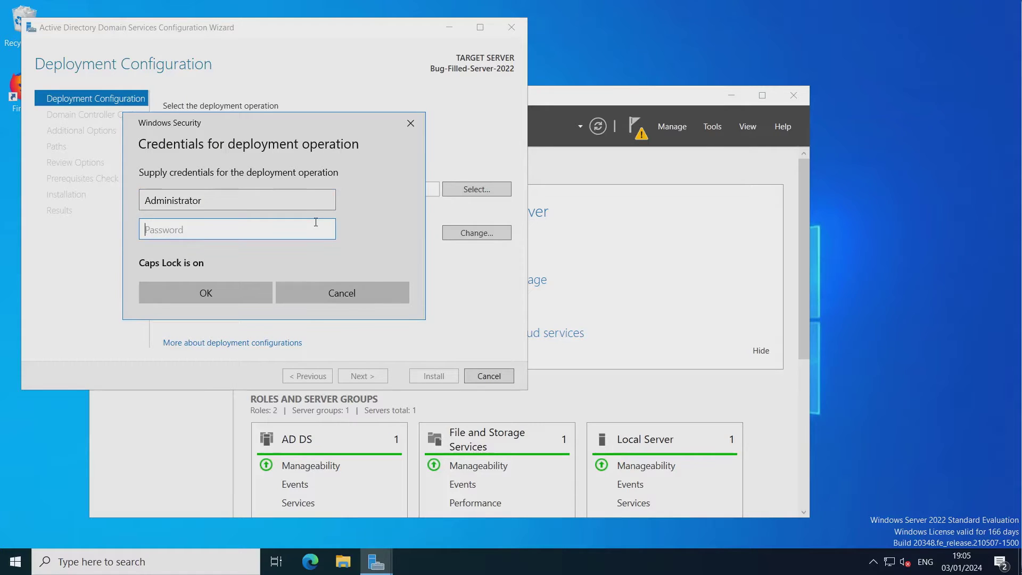
{"action": "key", "text": "Caps_Lock"}
{"action": "type", "text": "*****"}
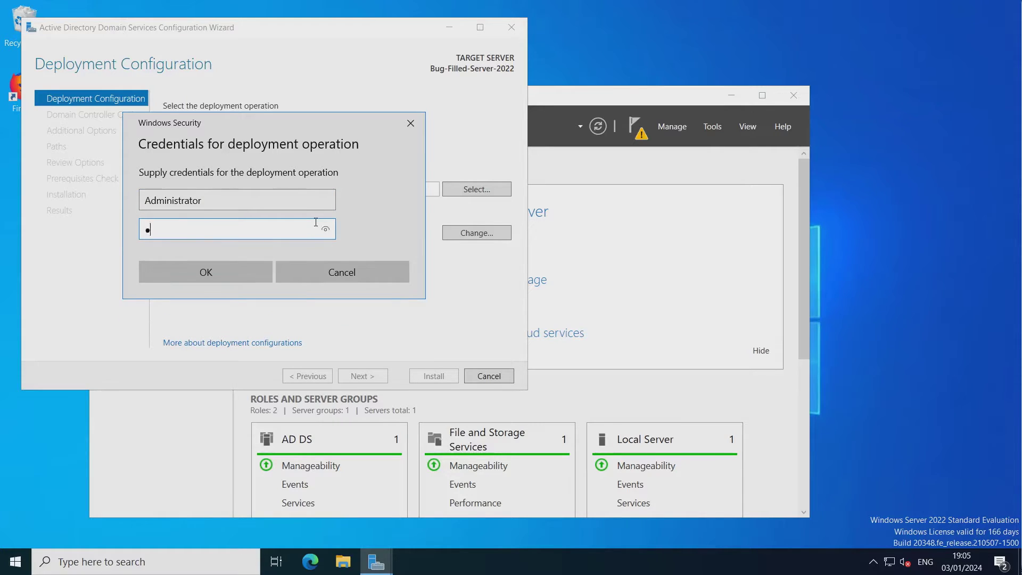
{"action": "type", "text": "****"}
{"action": "left_click", "coordinate": [233, 272]}
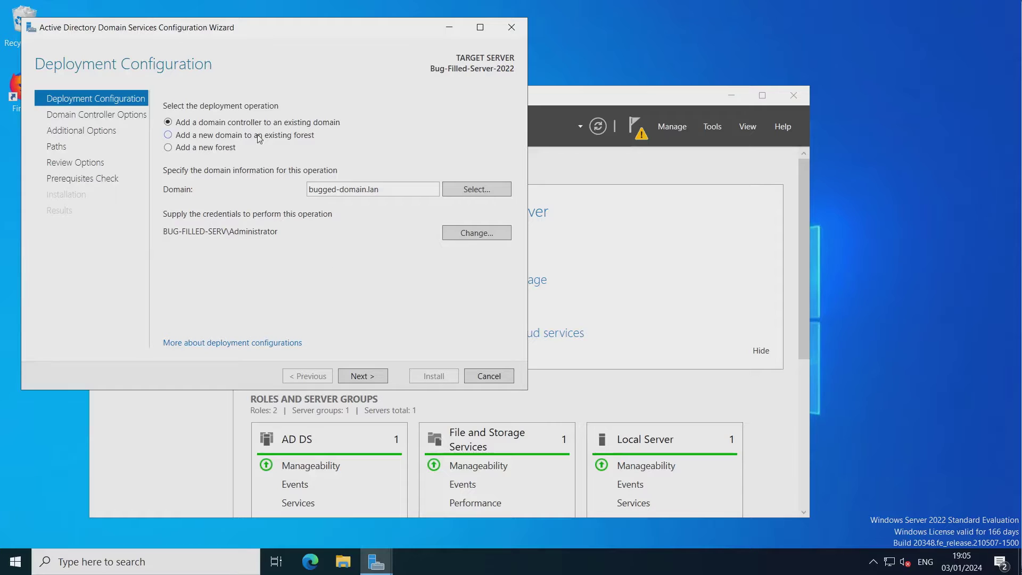
Choose Add a new forest with root domain bug-filled-domain.lan and proceed to Domain Controller Options.
{"action": "left_click", "coordinate": [218, 148]}
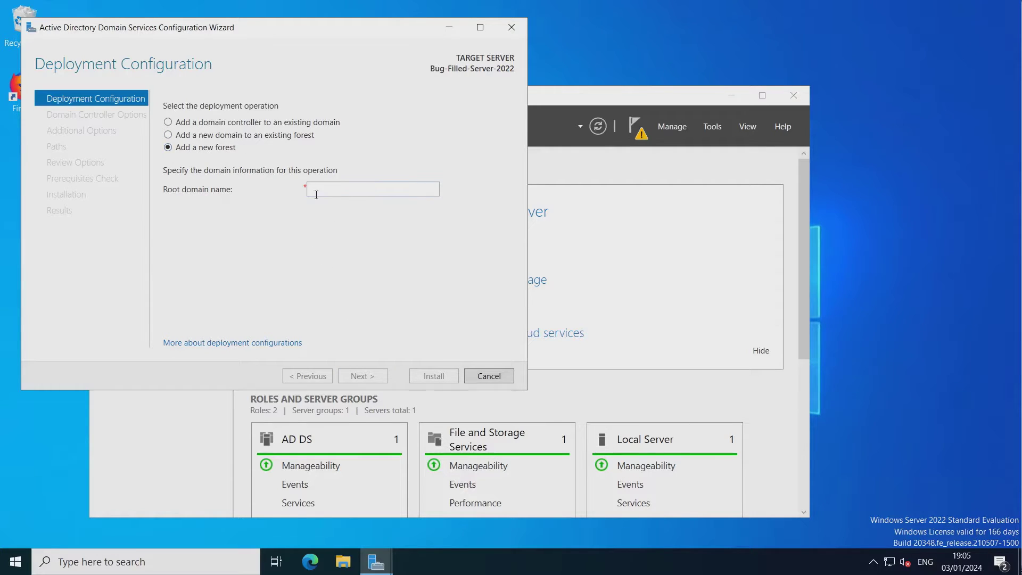
{"action": "left_click", "coordinate": [345, 189]}
{"action": "type", "text": "bug"}
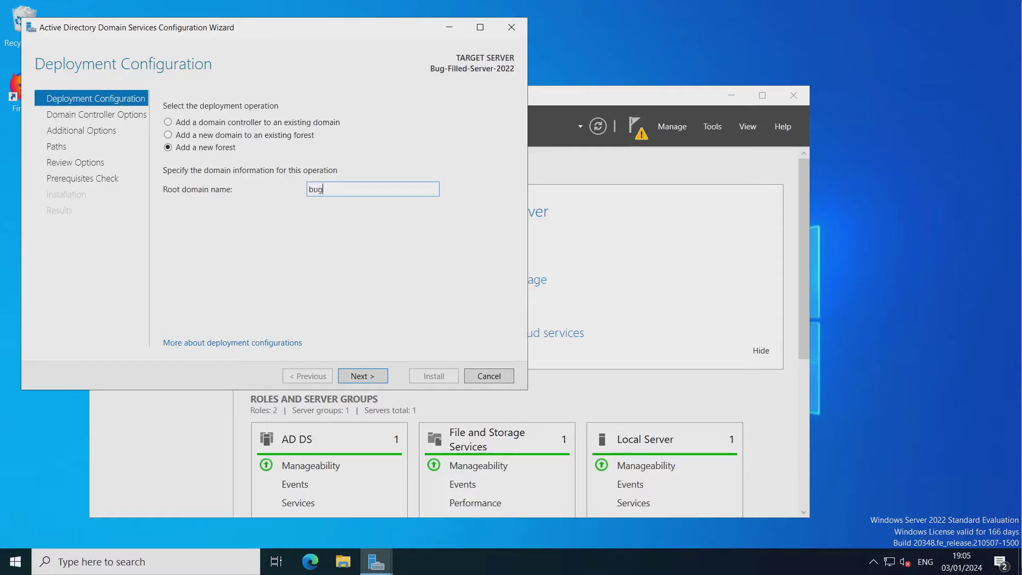
{"action": "type", "text": "-filled-"}
{"action": "type", "text": "domain.lan"}
{"action": "left_click", "coordinate": [358, 378]}
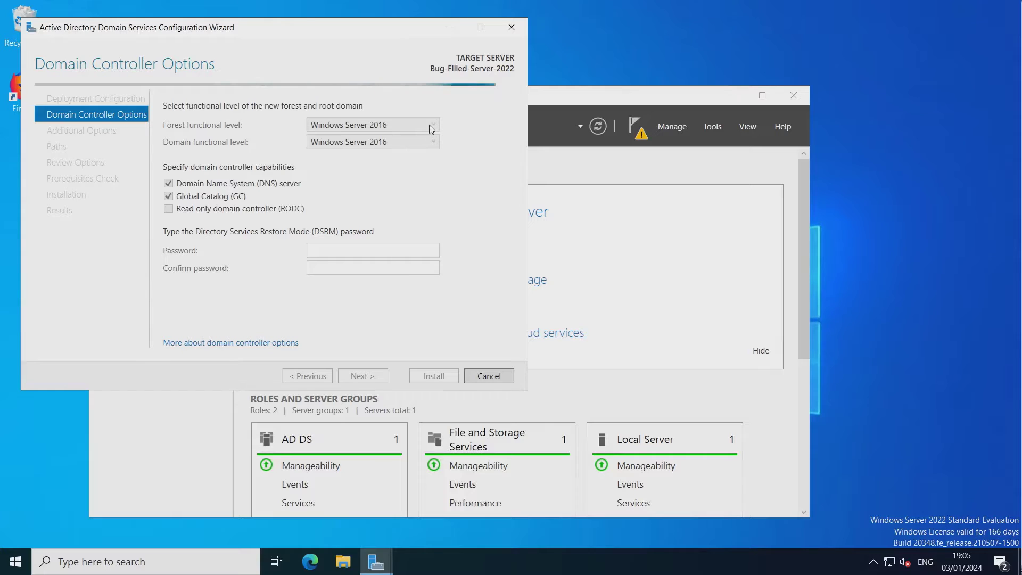
Keep Windows Server 2016 as domain functional level, enter and confirm the DSRM password, and continue.
{"action": "left_click", "coordinate": [436, 142]}
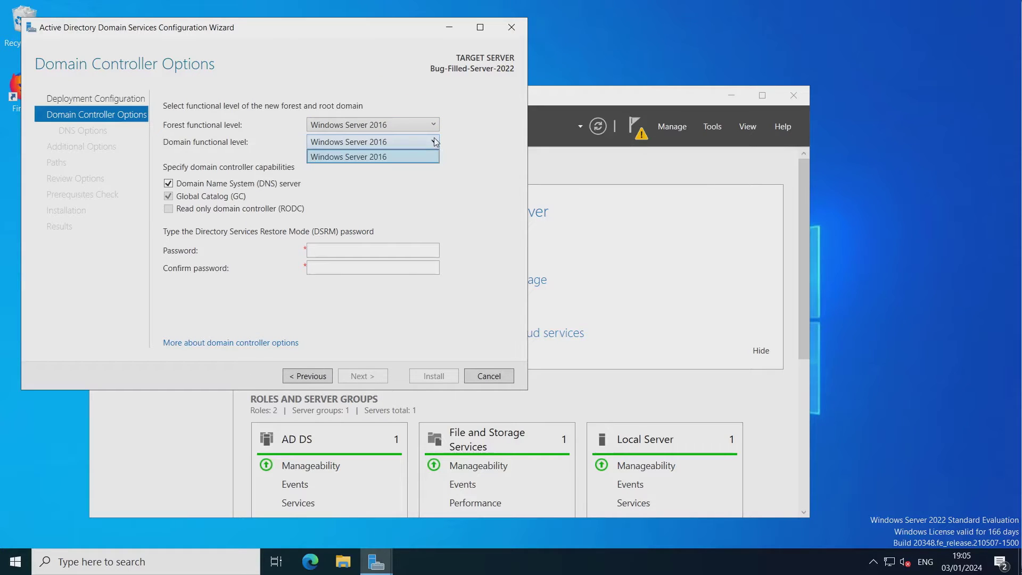
{"action": "left_click", "coordinate": [422, 159]}
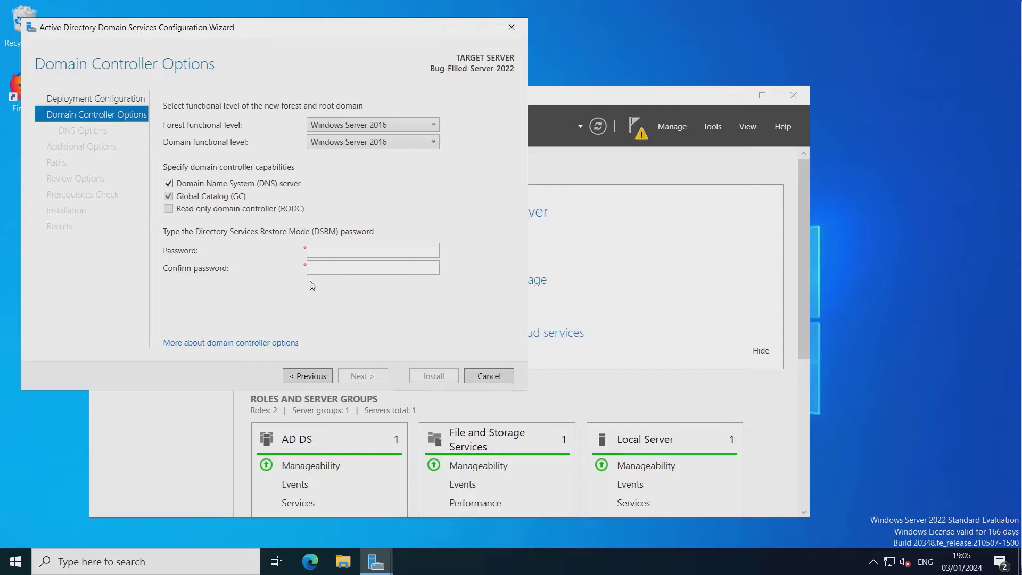
{"action": "left_click", "coordinate": [351, 249]}
{"action": "type", "text": "●●●●●●●●●"}
{"action": "key", "text": "Tab"}
{"action": "type", "text": "●●●●●●●●●"}
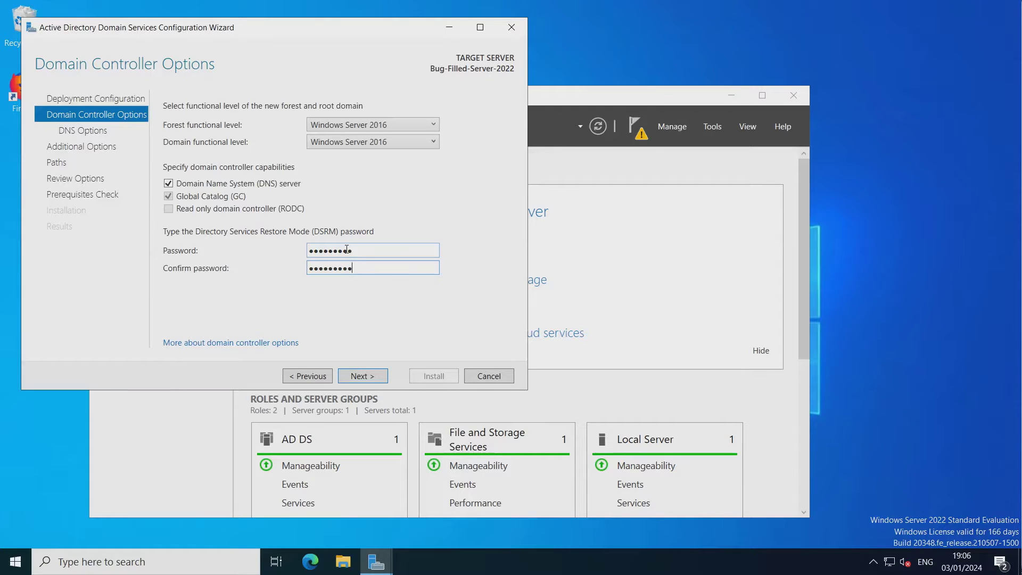
{"action": "left_click", "coordinate": [363, 376]}
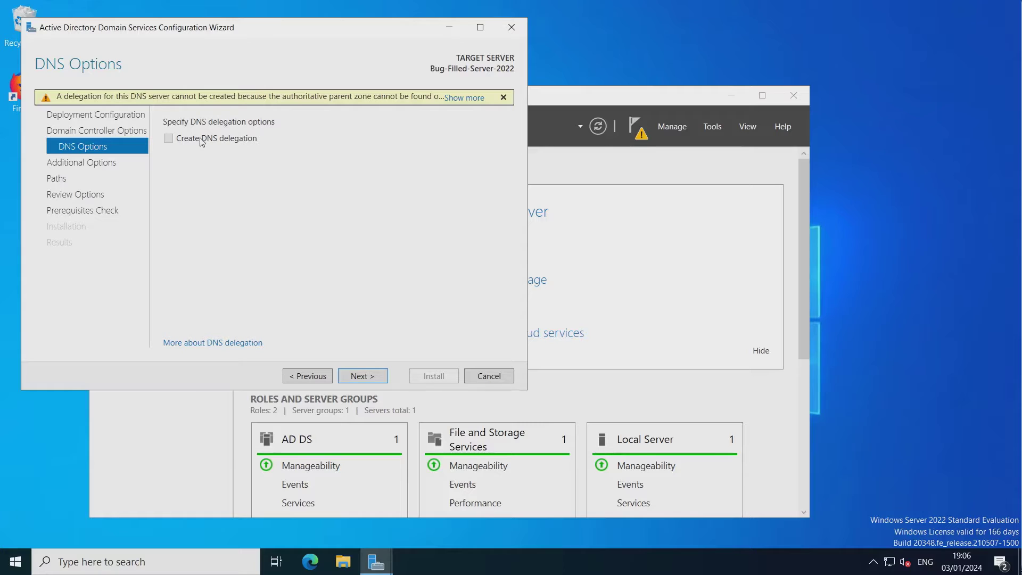
Accept the default DNS delegation, NetBIOS name and database, log and SYSVOL folders through Review Options.
{"action": "left_click", "coordinate": [368, 380]}
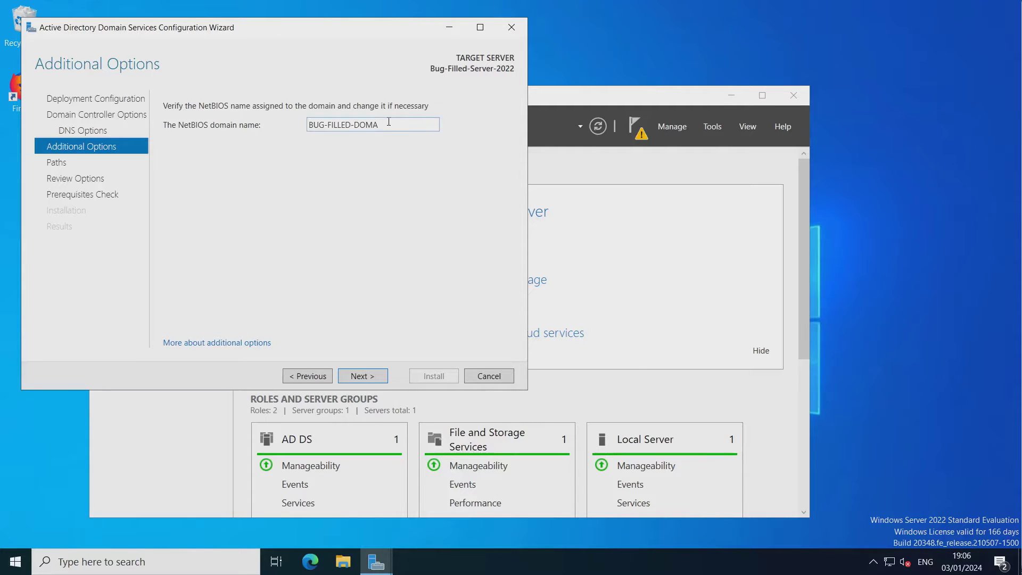
{"action": "left_click", "coordinate": [362, 376]}
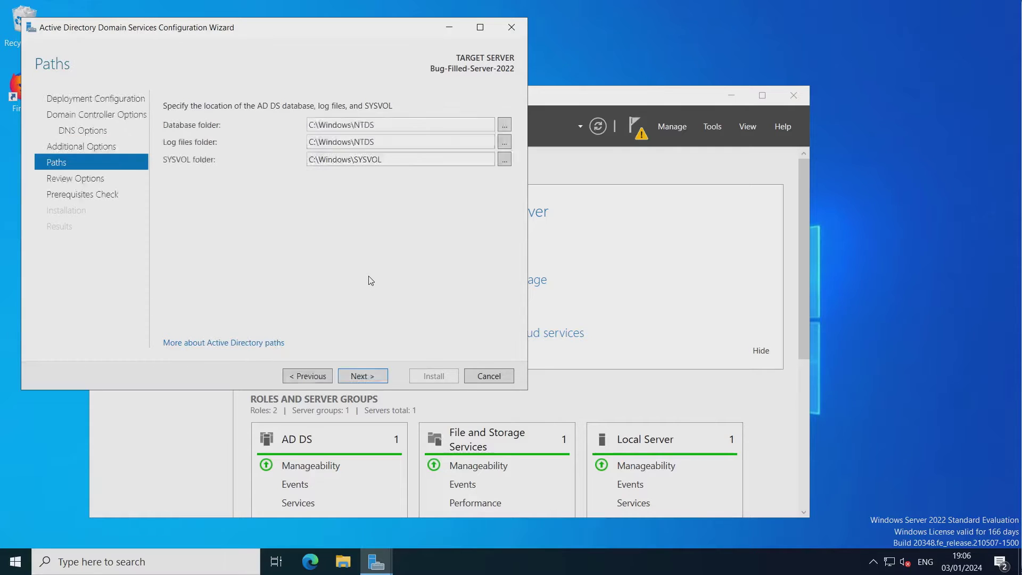
{"action": "left_click", "coordinate": [357, 376]}
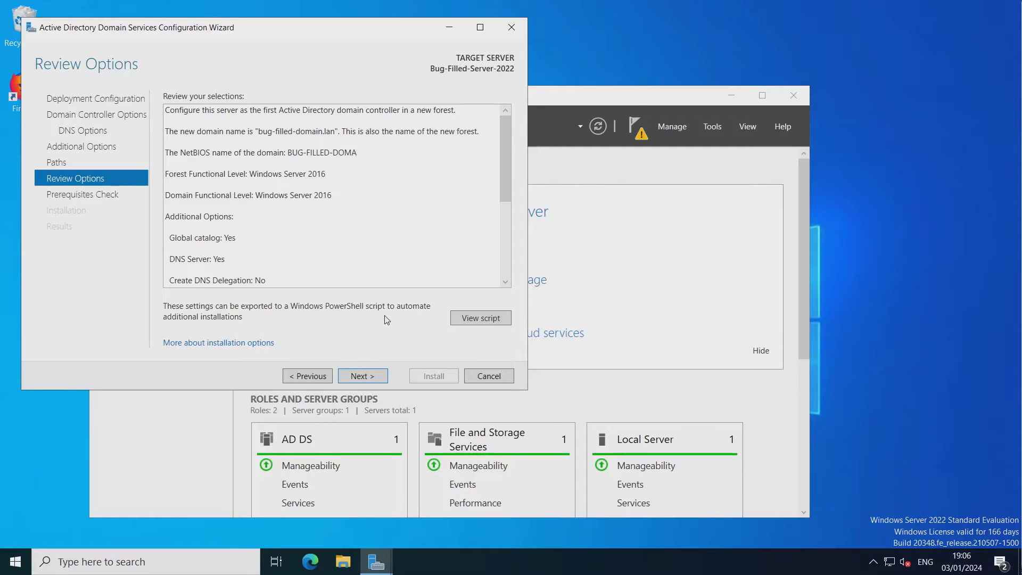
{"action": "left_click", "coordinate": [358, 376]}
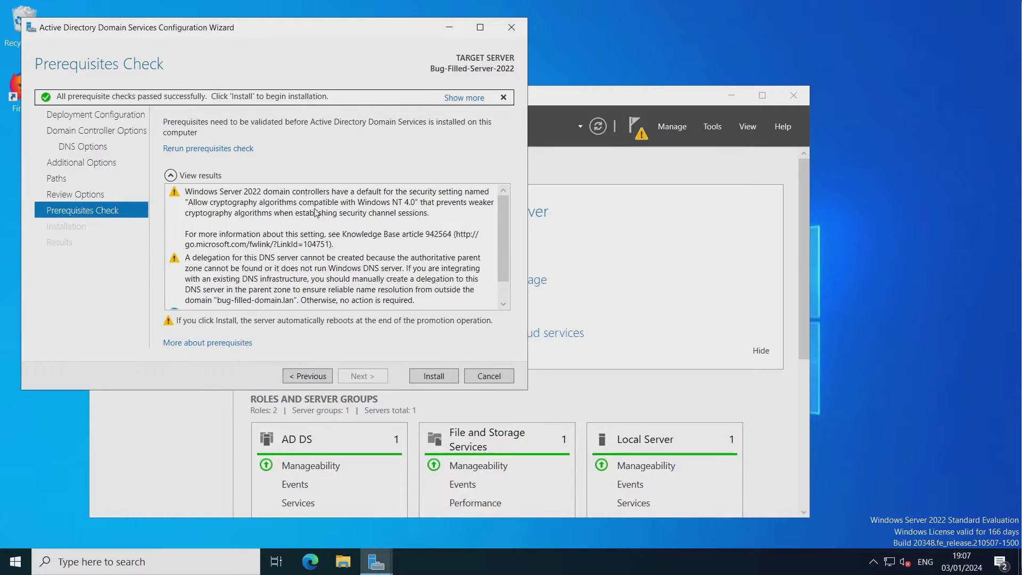
Review the passed prerequisites check and start the domain controller installation.
{"action": "scroll", "coordinate": [375, 249], "scroll_direction": "down", "scroll_amount": 1}
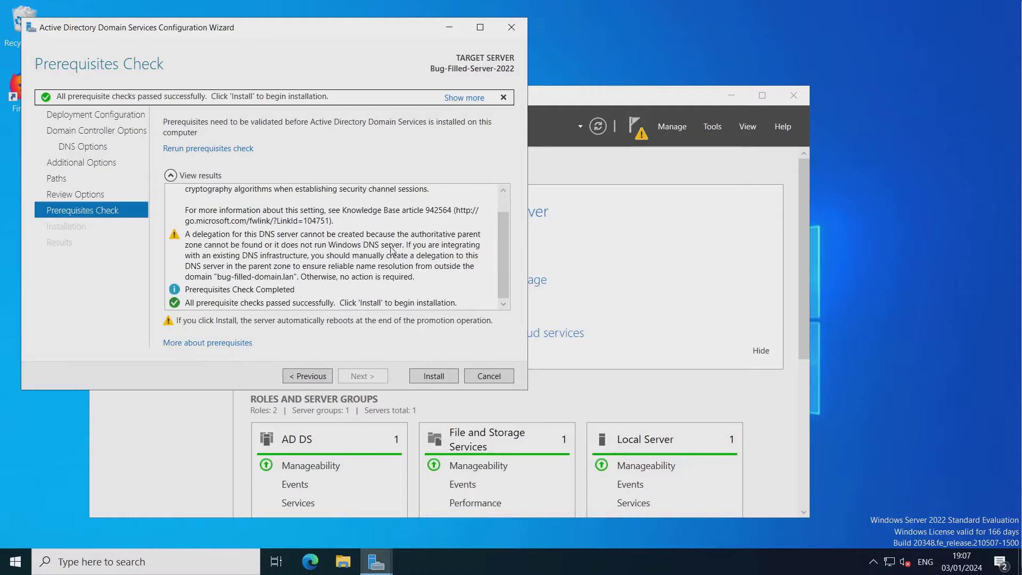
{"action": "scroll", "coordinate": [392, 251], "scroll_direction": "up", "scroll_amount": 1}
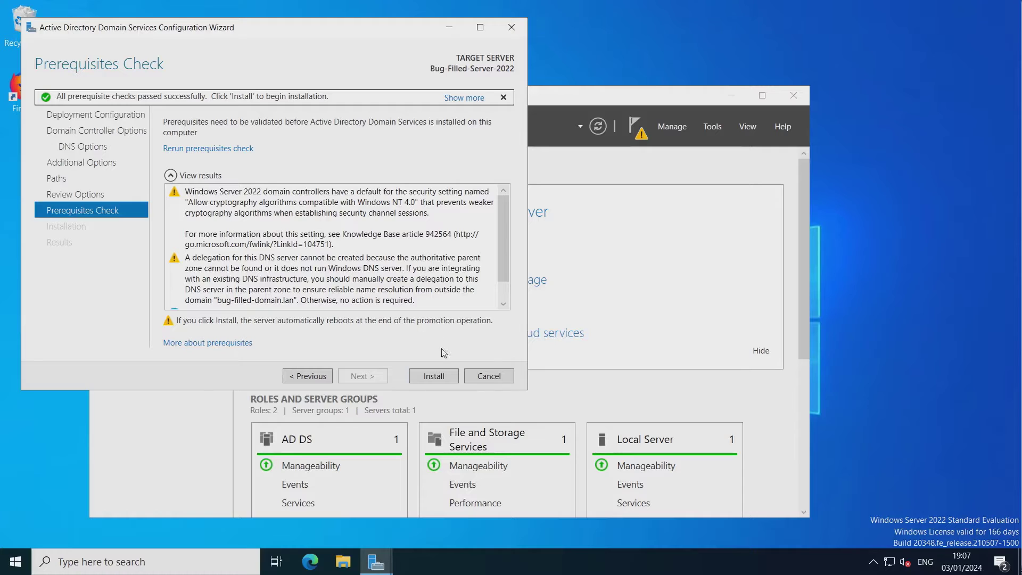
{"action": "left_click", "coordinate": [434, 377]}
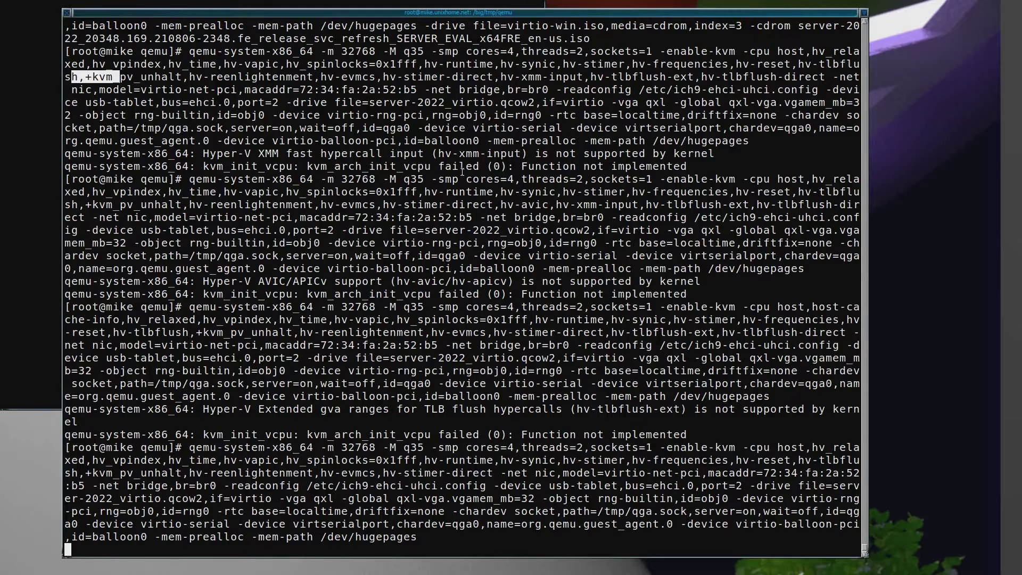
Shade the Linux terminal to reveal the QEMU window with the rebooted Windows Server.
{"action": "double_click", "coordinate": [616, 11]}
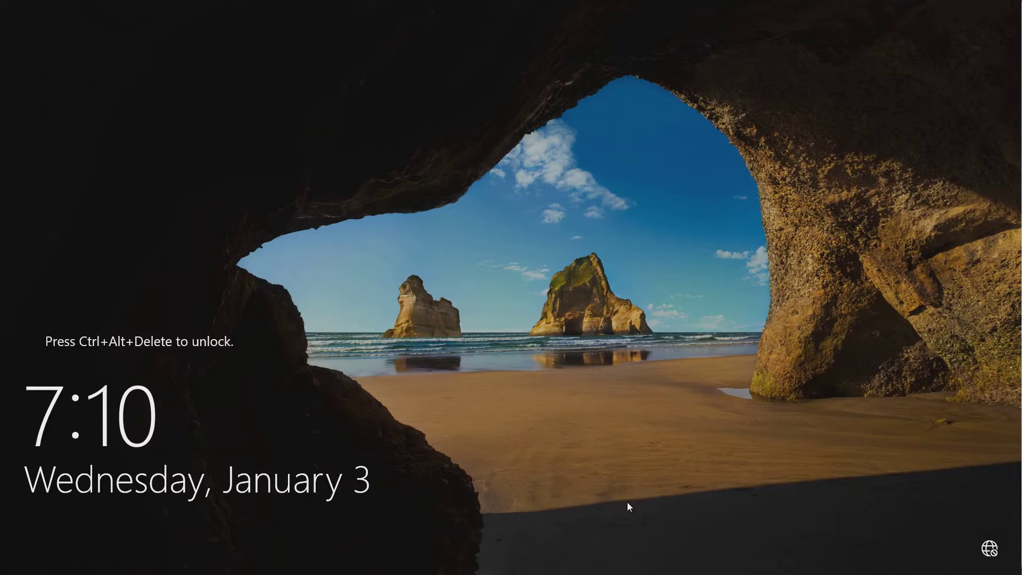
Sign in as the BUG-FILLED-DOMA domain Administrator using the account password.
{"action": "key", "text": "ctrl+alt+Delete"}
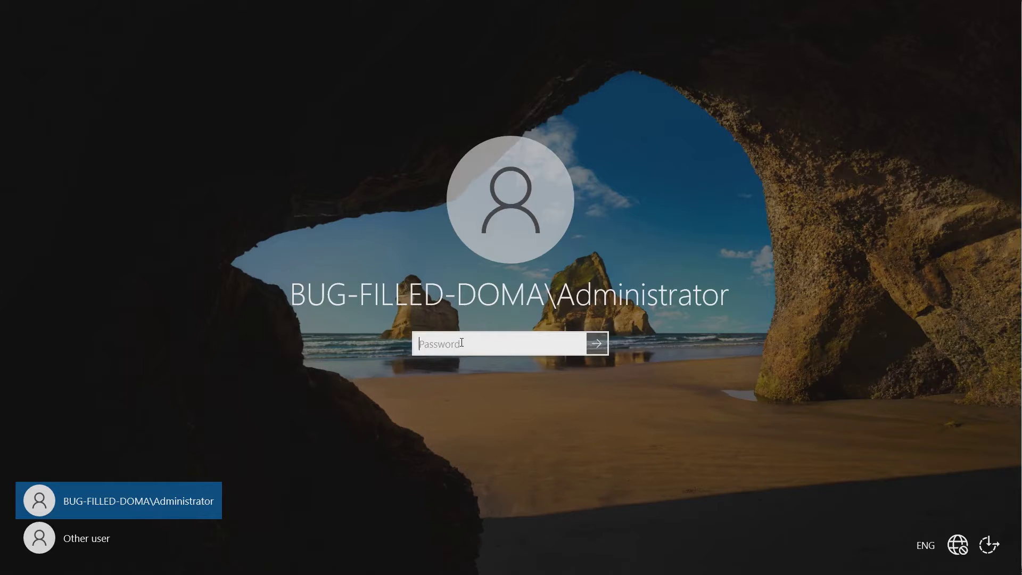
{"action": "type", "text": "*********"}
{"action": "key", "text": "Return"}
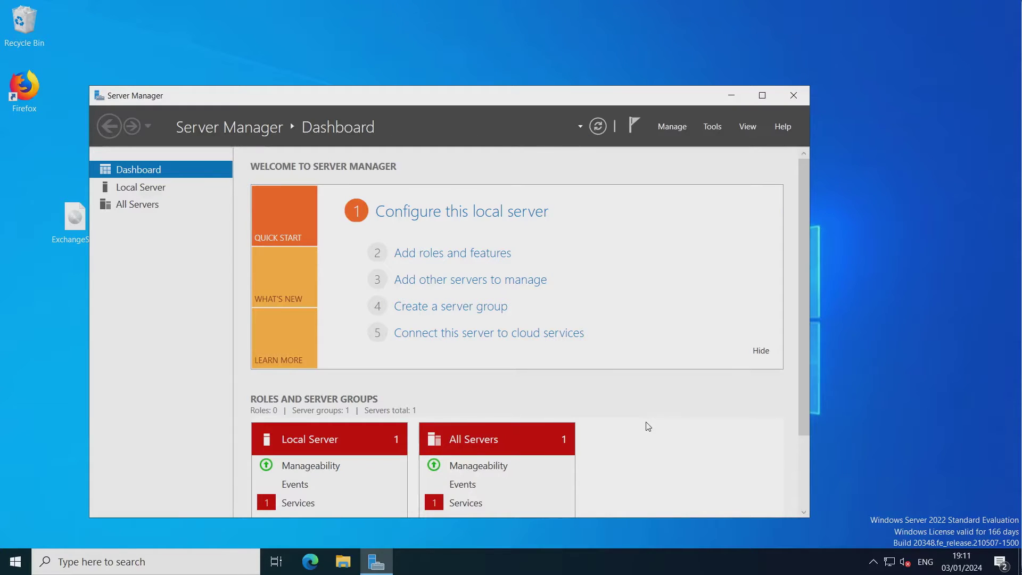
Look over the AD DS and DNS roles on the dashboard, then minimize Server Manager.
{"action": "scroll", "coordinate": [647, 426], "scroll_direction": "down", "scroll_amount": 3}
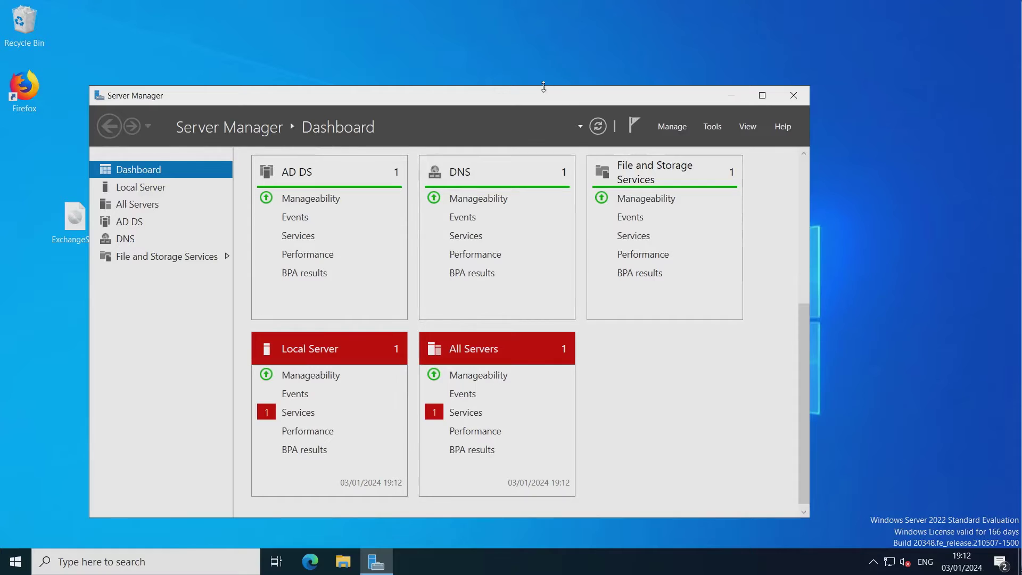
{"action": "left_click_drag", "start_coordinate": [541, 96], "coordinate": [575, 55]}
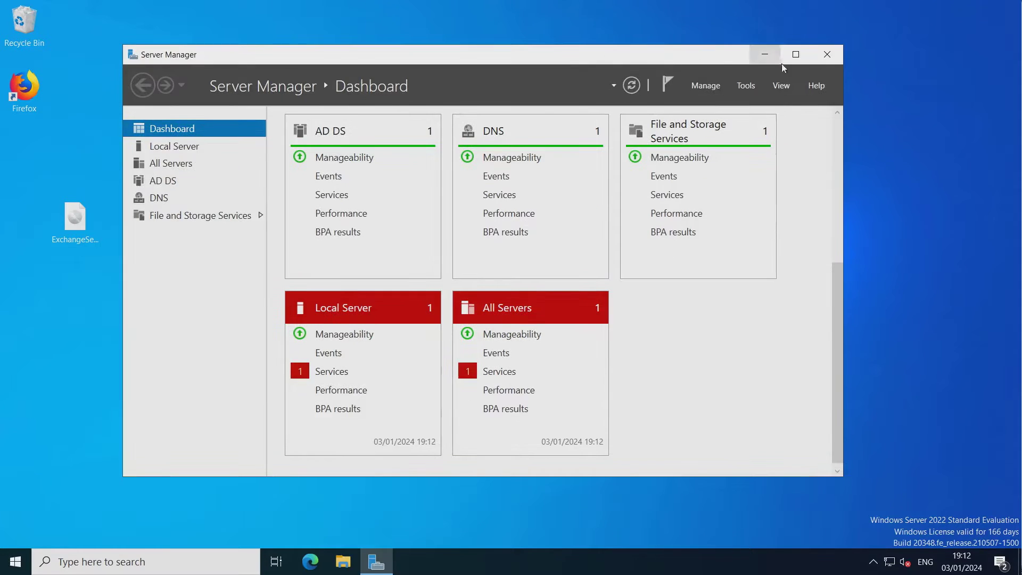
{"action": "left_click", "coordinate": [765, 56]}
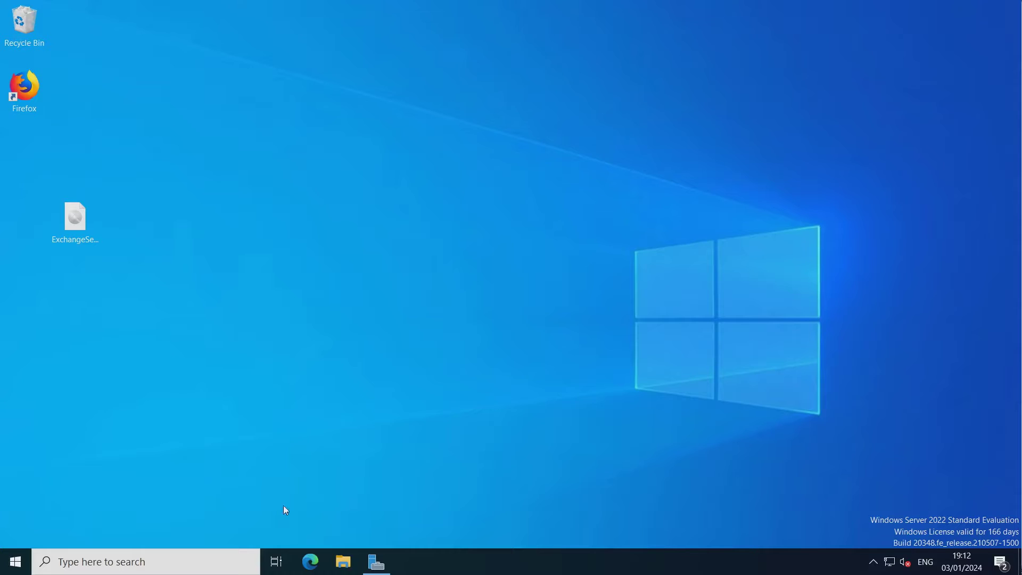
Launch Firefox, decline the default-browser prompt, and go to macpczone.co.uk.
{"action": "double_click", "coordinate": [26, 86]}
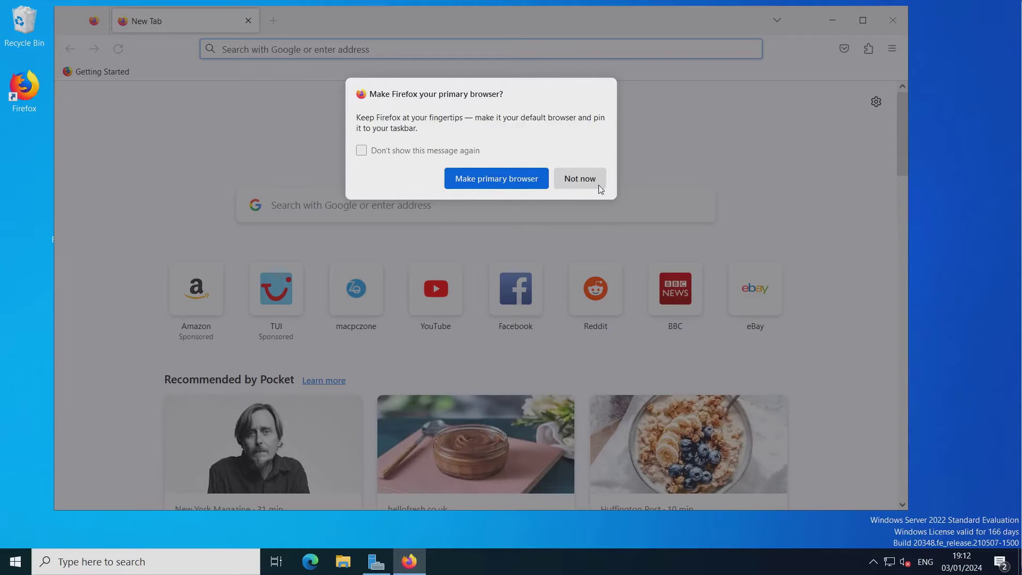
{"action": "left_click", "coordinate": [582, 181]}
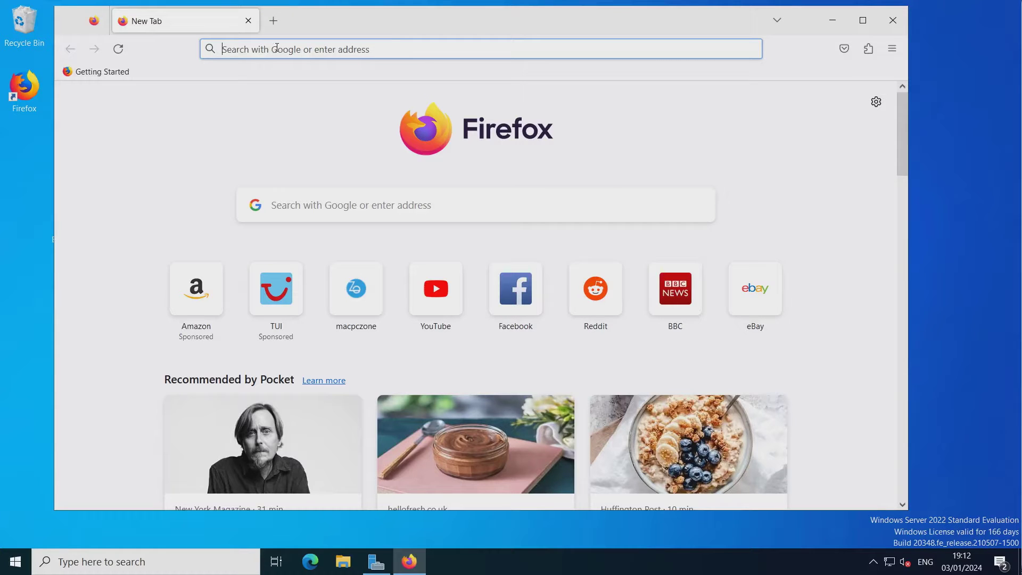
{"action": "type", "text": "macpczone.co.uk/"}
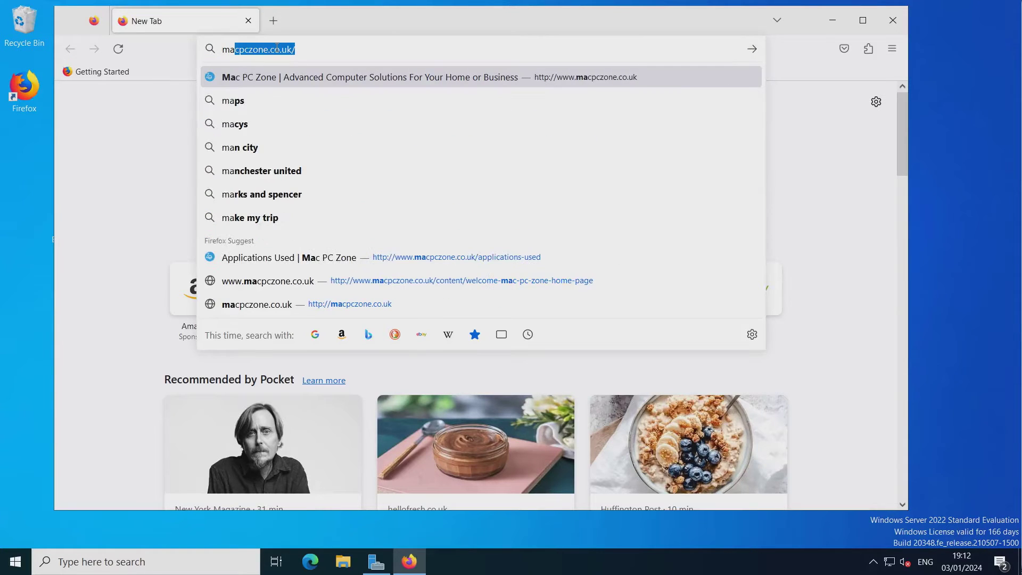
{"action": "key", "text": "Return"}
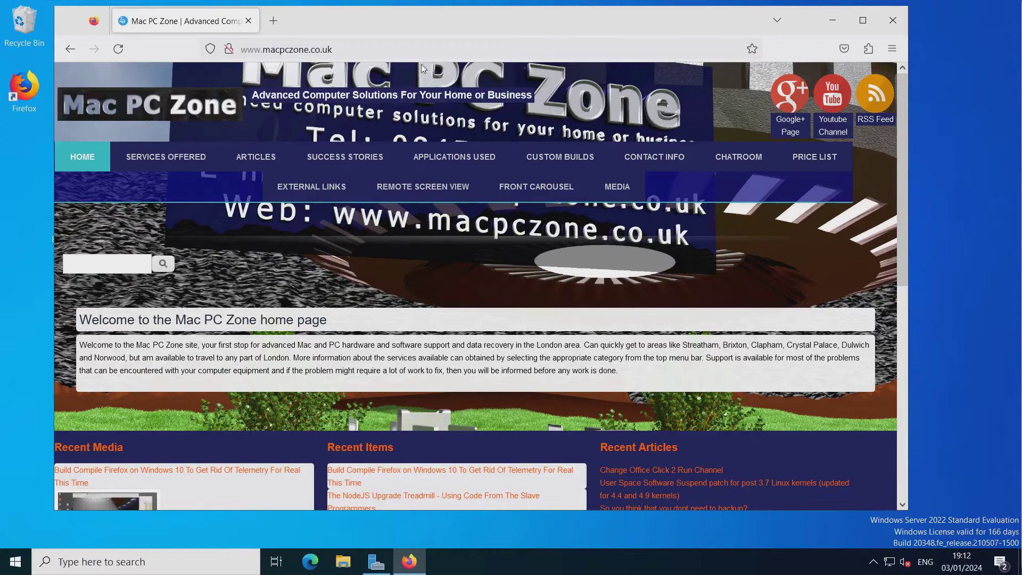
Open the Installing Exchange Server 2019 article from Applications Used and view its prerequisite links.
{"action": "left_click_drag", "start_coordinate": [459, 15], "coordinate": [507, 21]}
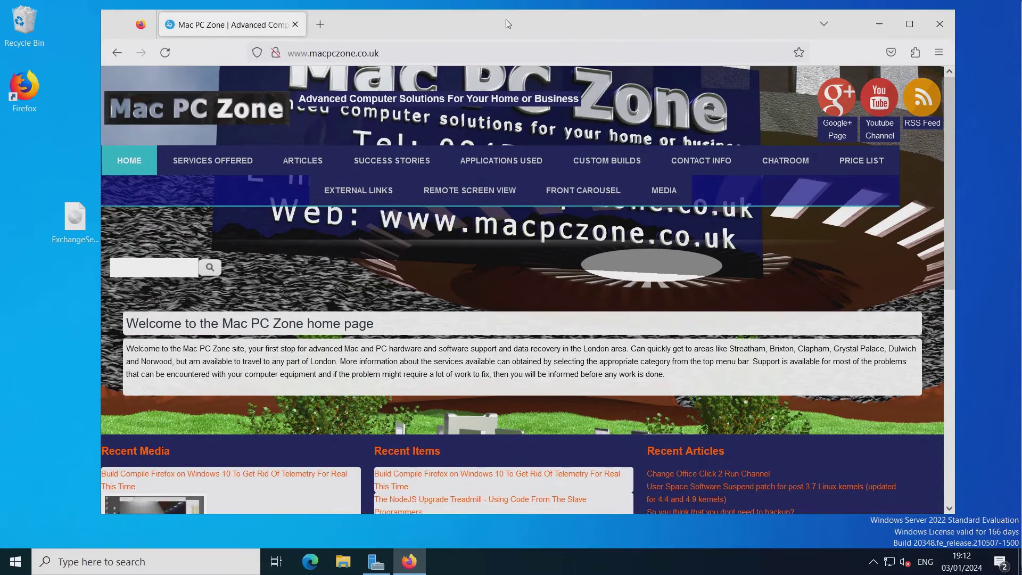
{"action": "left_click", "coordinate": [501, 160]}
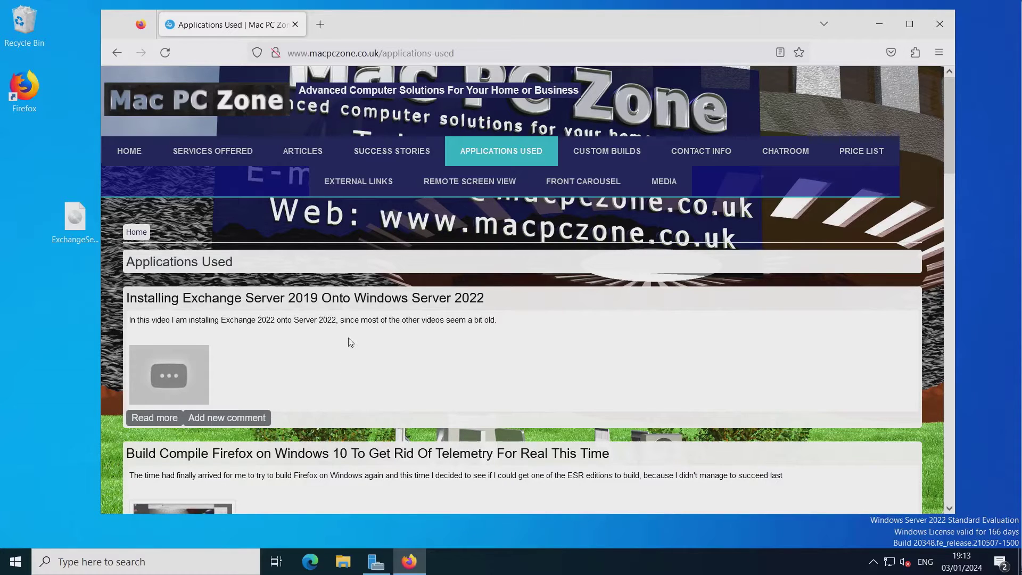
{"action": "left_click", "coordinate": [372, 300]}
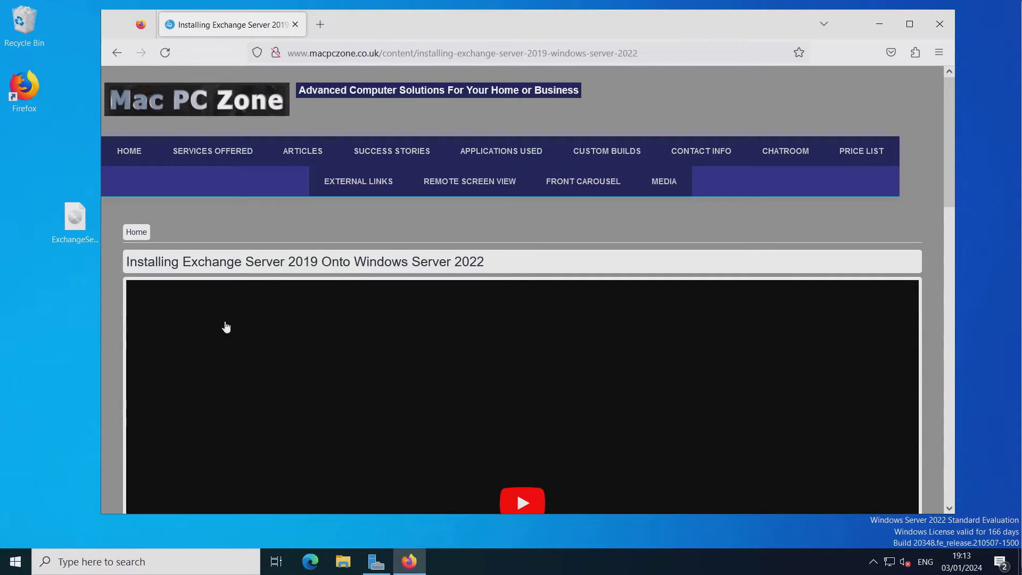
{"action": "scroll", "coordinate": [117, 337], "scroll_direction": "down", "scroll_amount": 10}
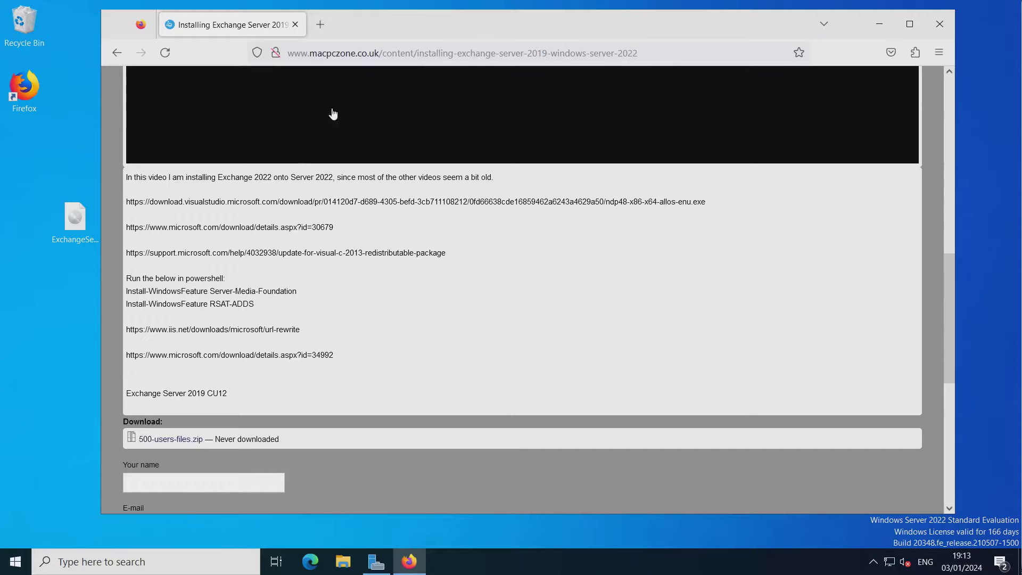
{"action": "left_click", "coordinate": [320, 24]}
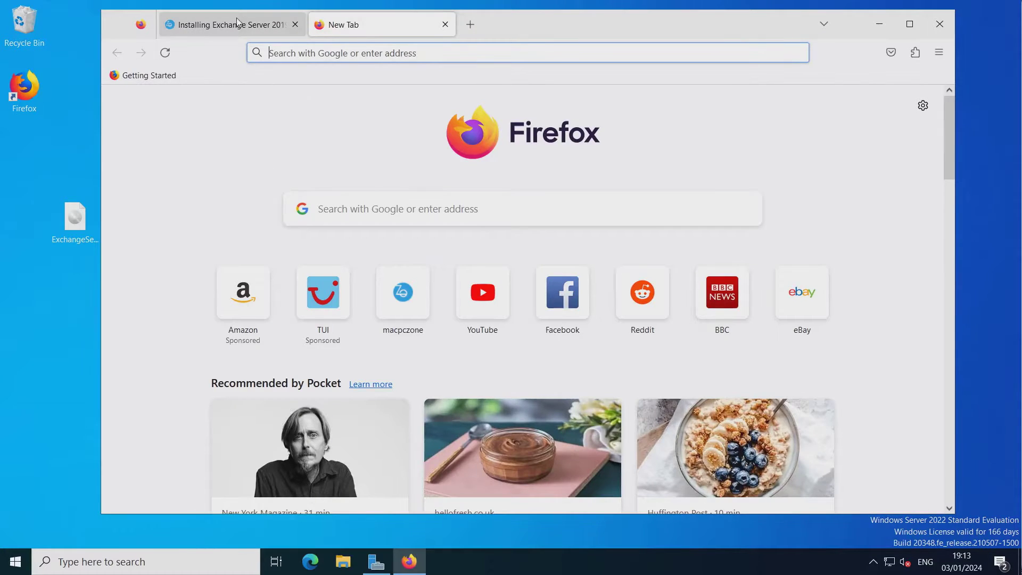
{"action": "left_click", "coordinate": [237, 22]}
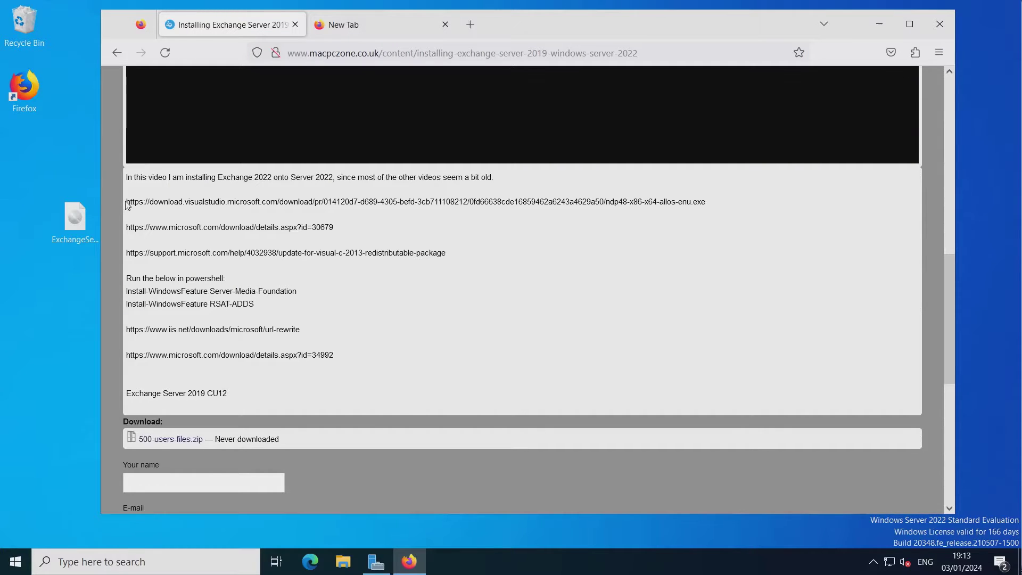
Open the .NET Framework 4.8 link in a new tab and run ndp48-x86-x64-allos-enu.exe, already installed.
{"action": "left_click_drag", "start_coordinate": [128, 202], "coordinate": [711, 205]}
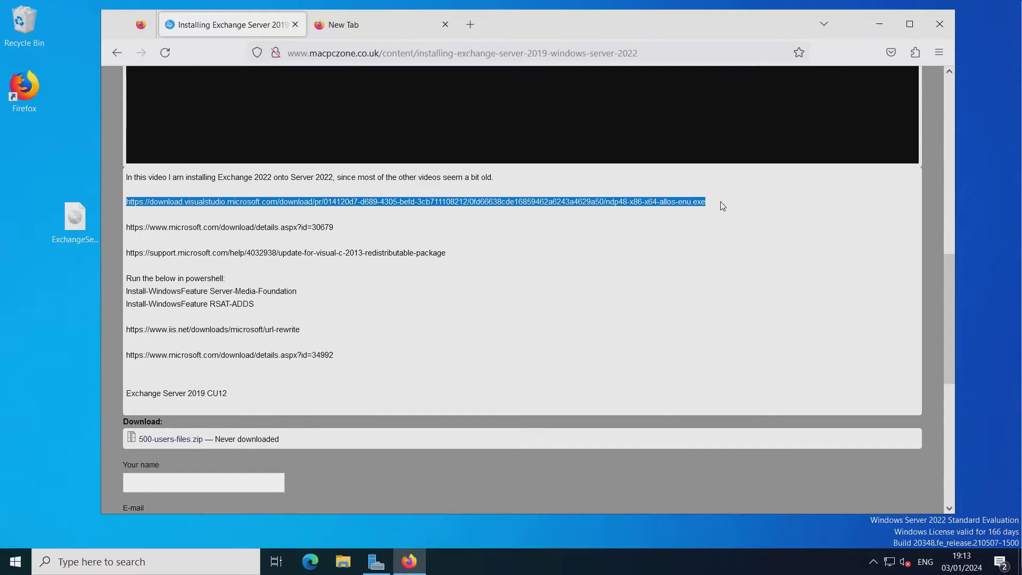
{"action": "right_click", "coordinate": [579, 202]}
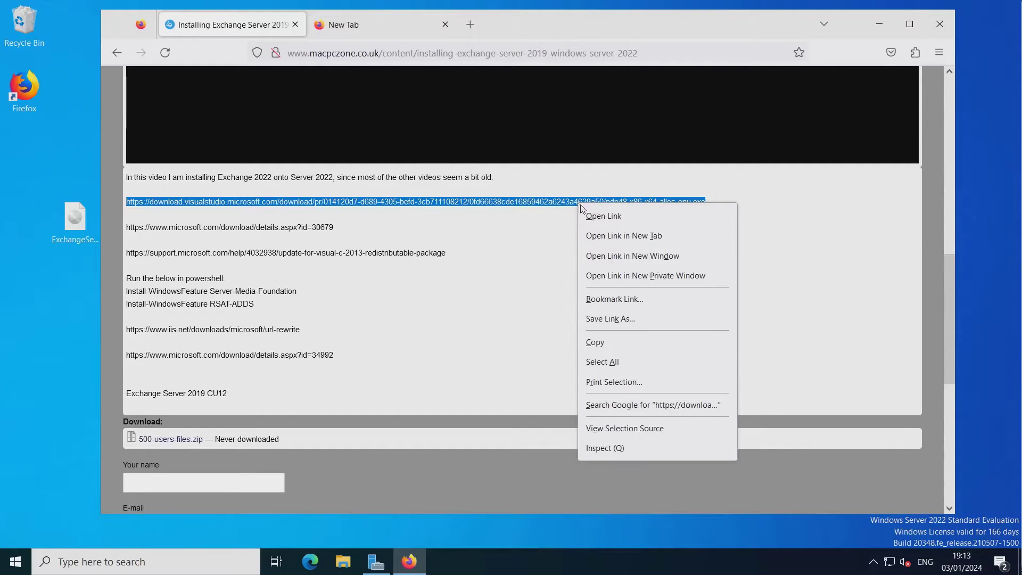
{"action": "left_click", "coordinate": [615, 235]}
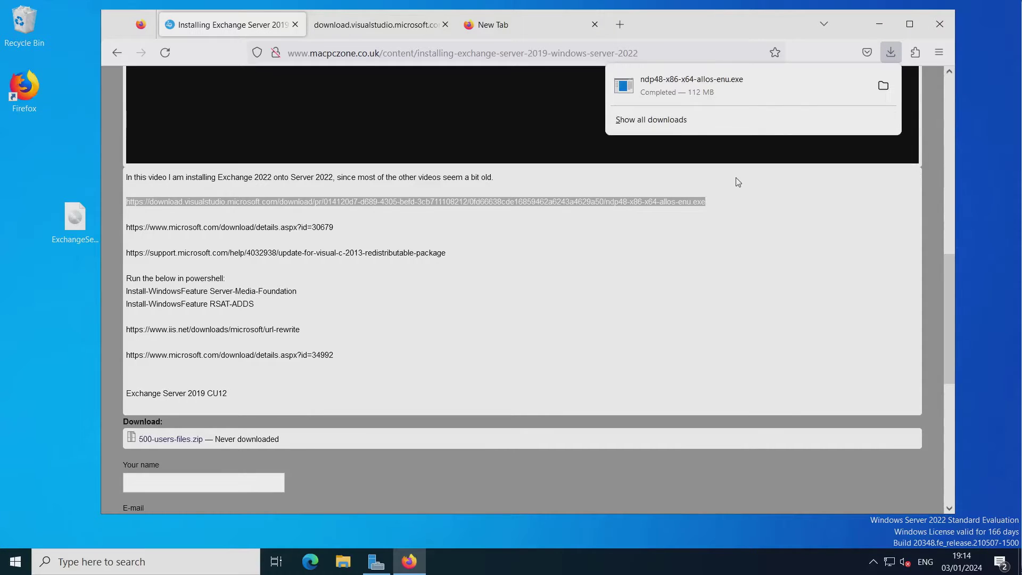
{"action": "left_click", "coordinate": [700, 82]}
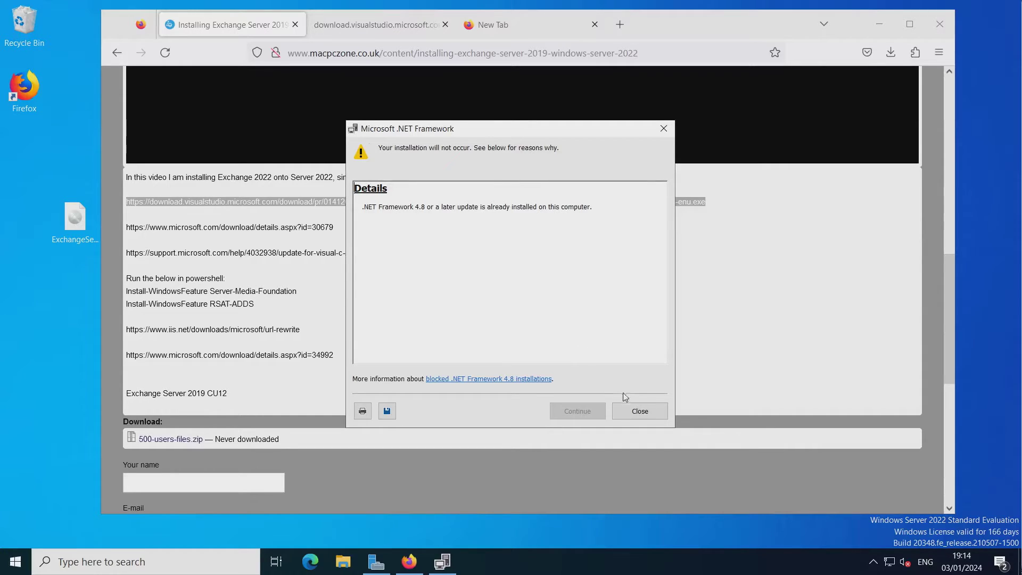
{"action": "left_click", "coordinate": [639, 411]}
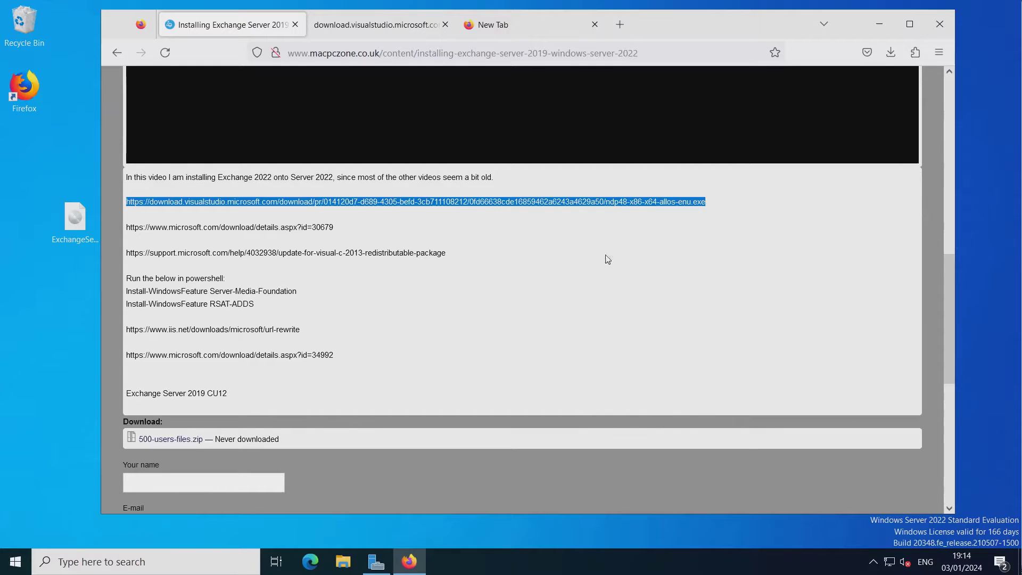
{"action": "left_click", "coordinate": [737, 206]}
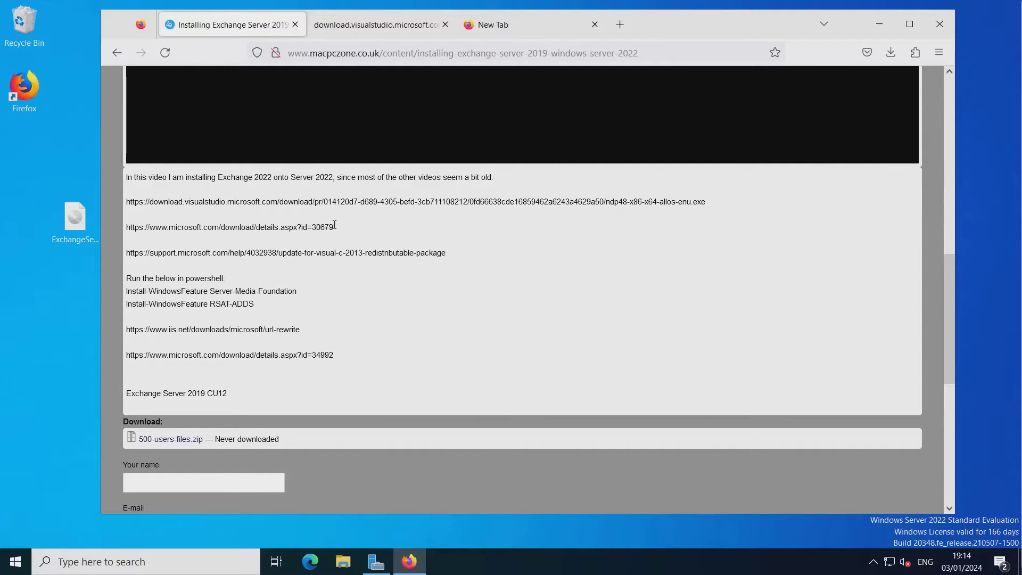
Open the microsoft.com details.aspx?id=30679 Visual C++ 2012 download page in a new tab.
{"action": "left_click_drag", "start_coordinate": [332, 228], "coordinate": [183, 228]}
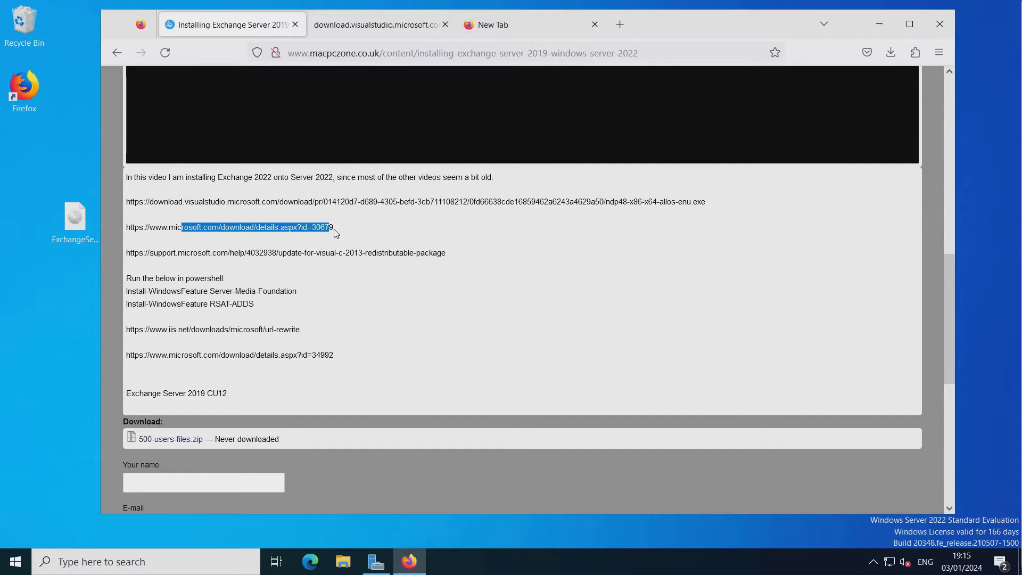
{"action": "triple_click", "coordinate": [311, 226]}
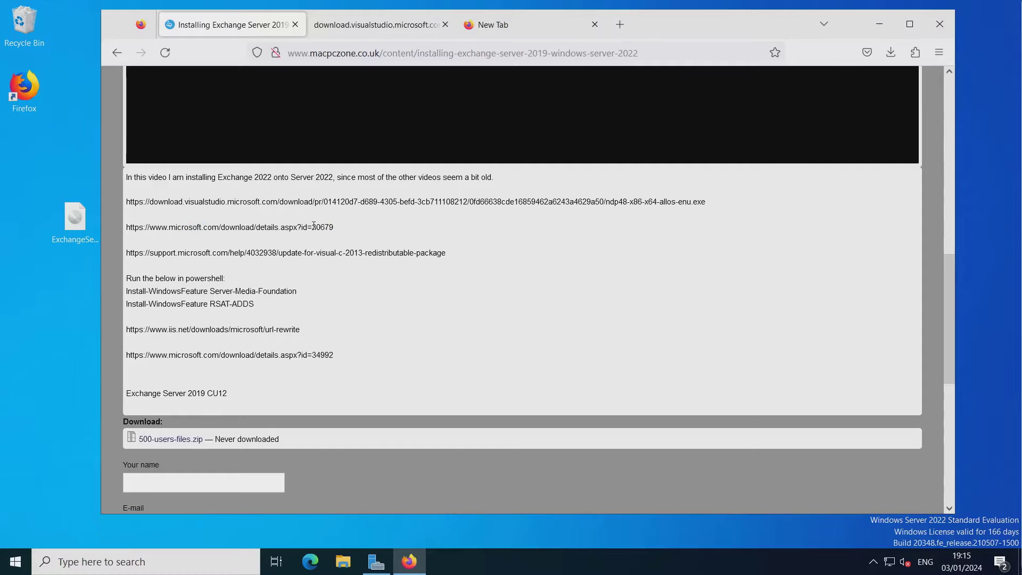
{"action": "right_click", "coordinate": [312, 228]}
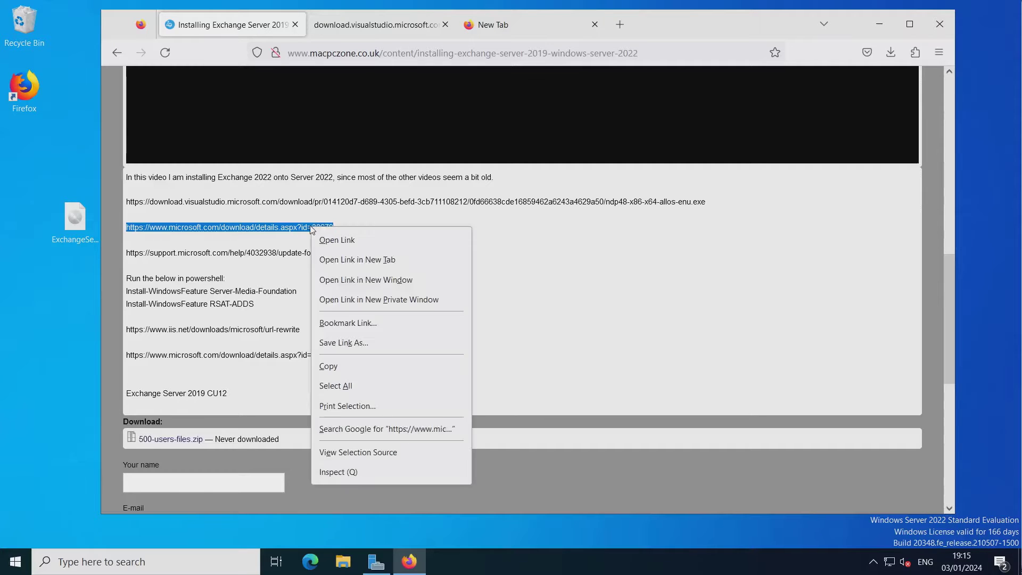
{"action": "left_click", "coordinate": [373, 260]}
{"action": "left_click", "coordinate": [515, 28]}
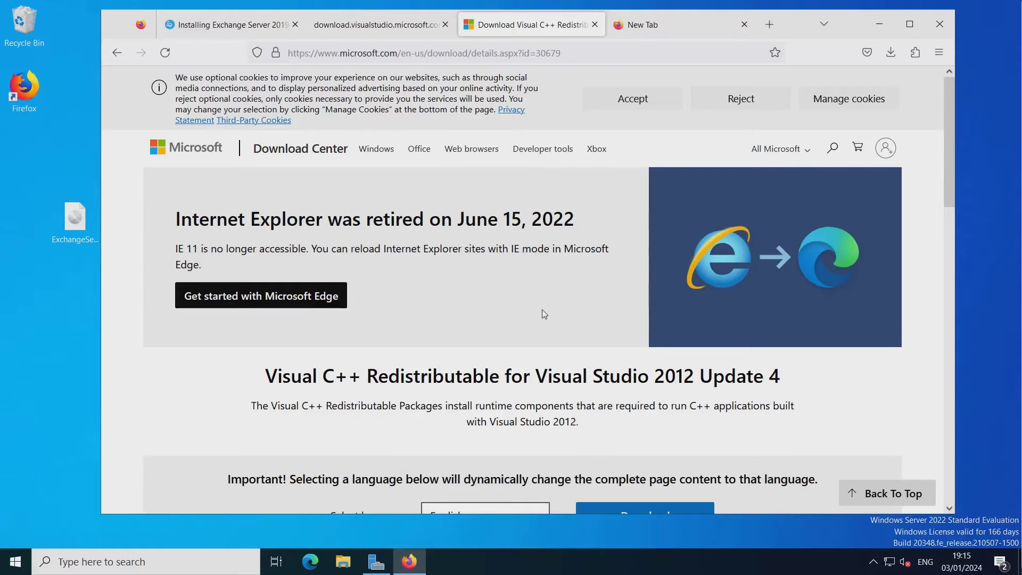
{"action": "scroll", "coordinate": [543, 313], "scroll_direction": "down", "scroll_amount": 1}
{"action": "scroll", "coordinate": [544, 313], "scroll_direction": "down", "scroll_amount": 3}
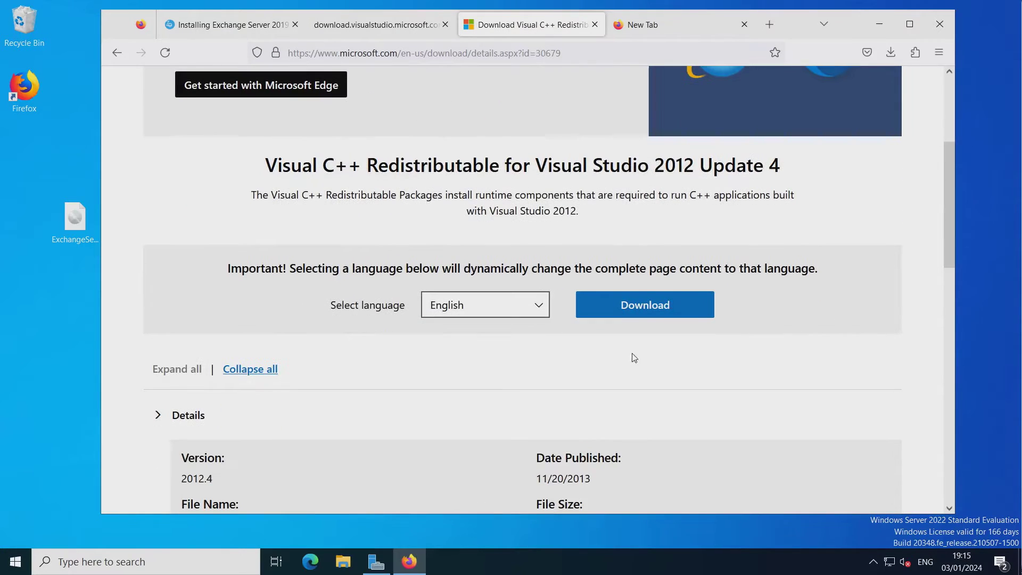
Download vcredist_x64.exe and install the Visual C++ 2012 Redistributable (x64) 11.0.61030.
{"action": "left_click", "coordinate": [662, 316]}
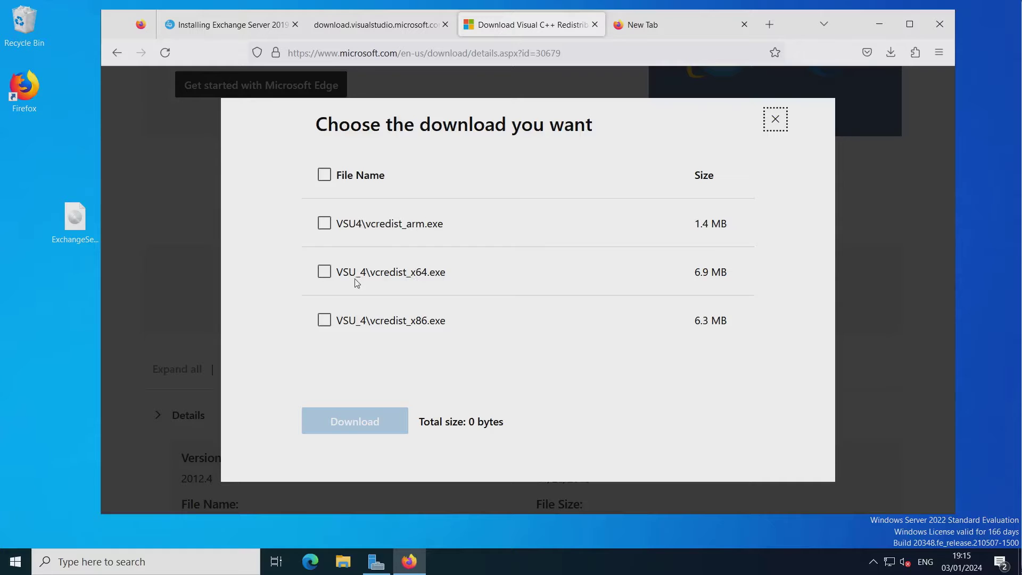
{"action": "left_click", "coordinate": [326, 272]}
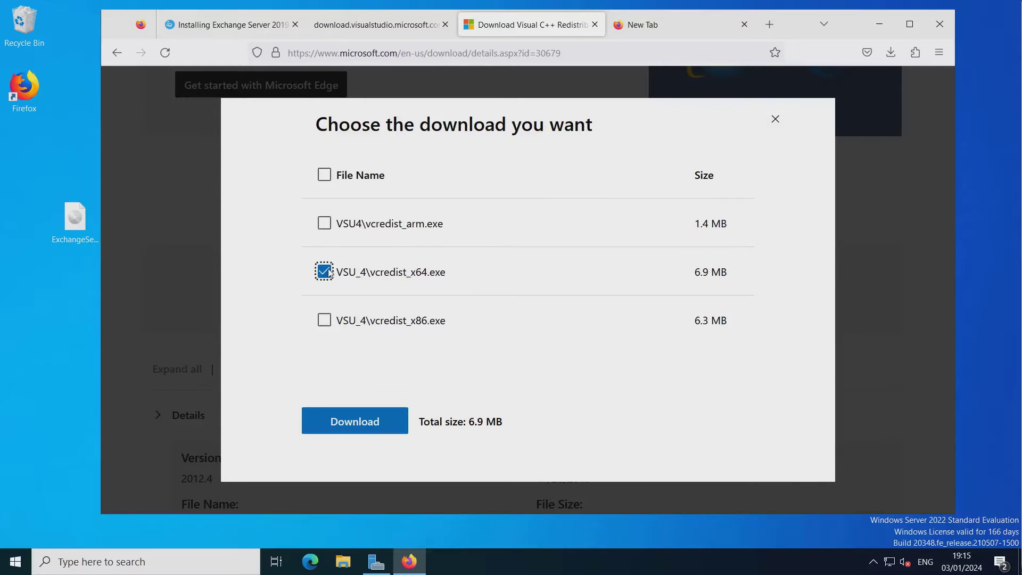
{"action": "left_click", "coordinate": [359, 431]}
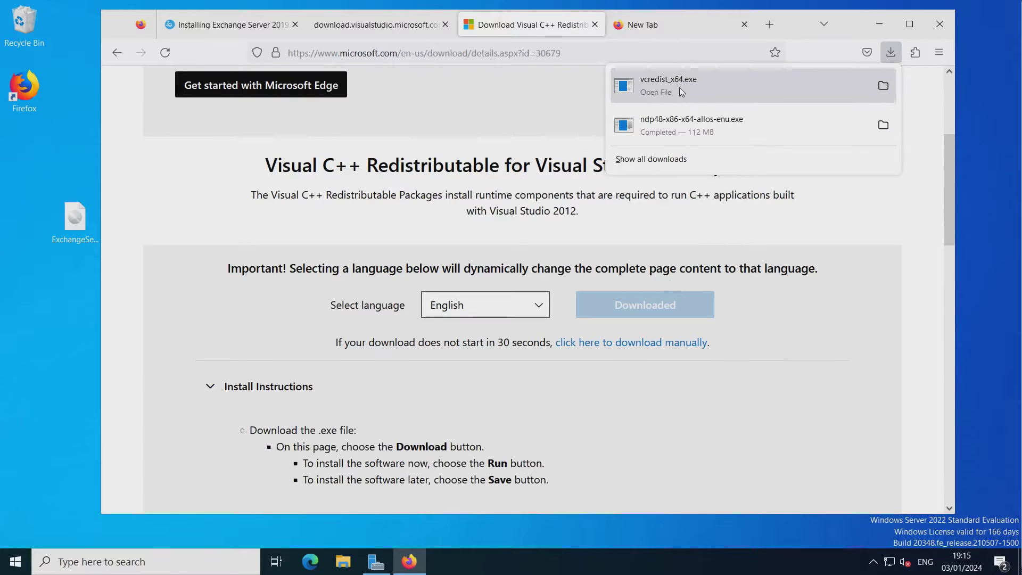
{"action": "left_click", "coordinate": [677, 91]}
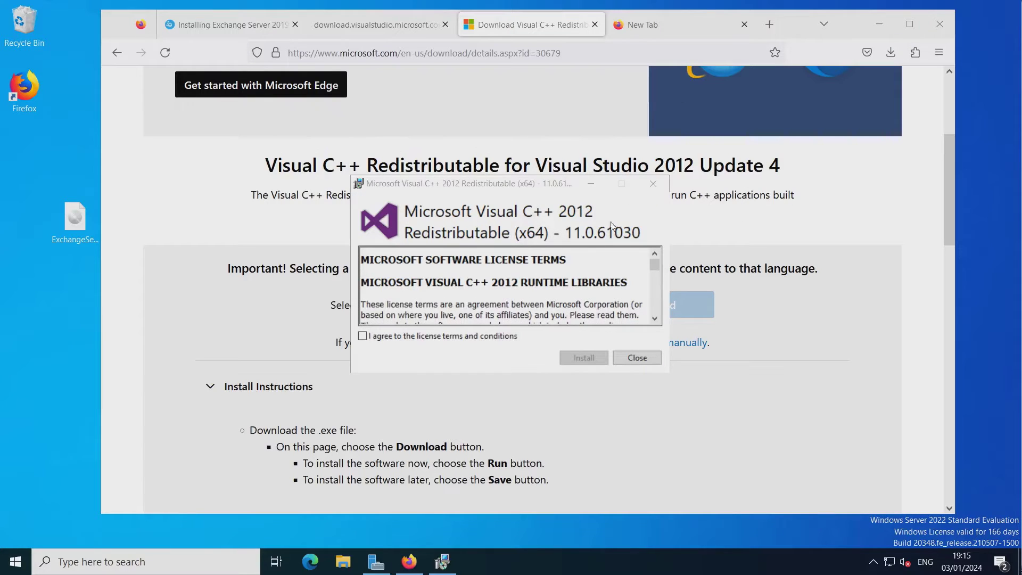
{"action": "left_click", "coordinate": [398, 339]}
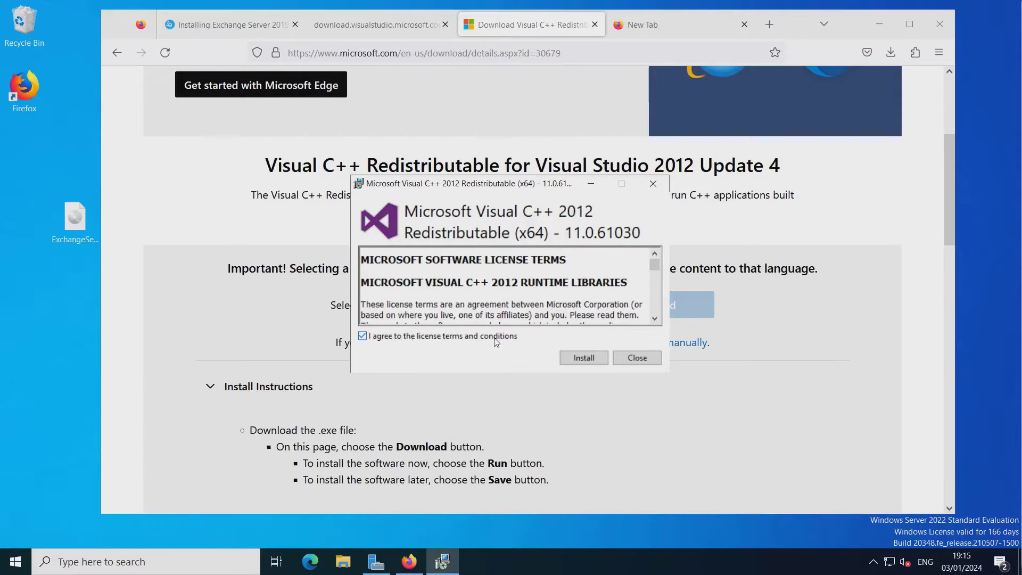
{"action": "left_click", "coordinate": [585, 357]}
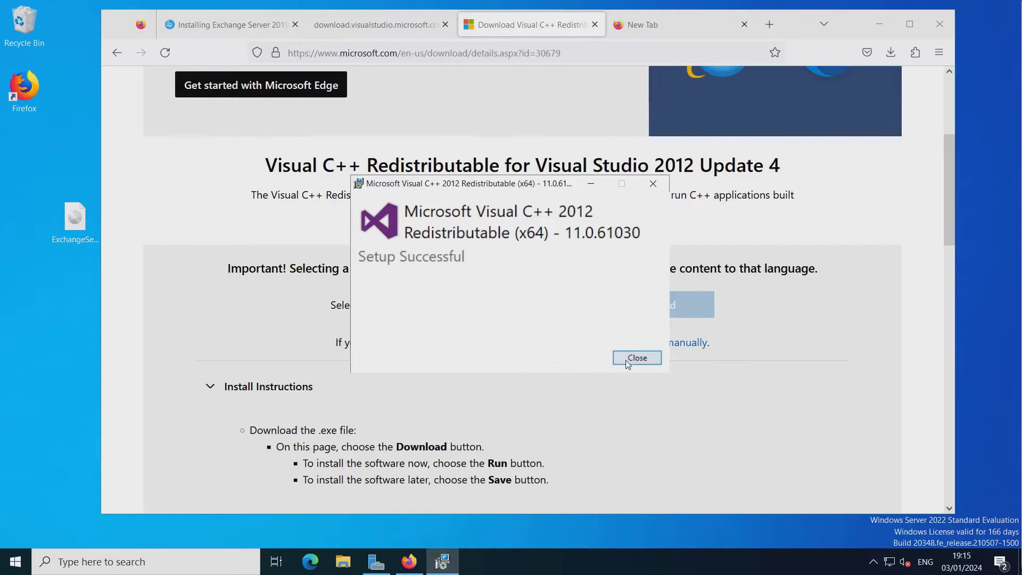
{"action": "left_click", "coordinate": [638, 358]}
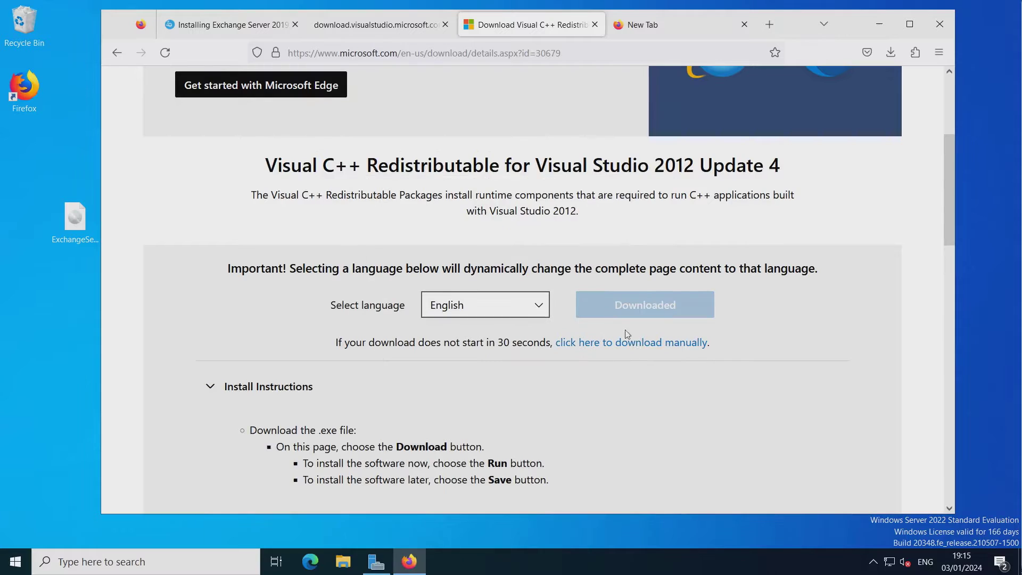
Close the extra tabs and open the guide's Visual C++ 2013 support link in a new tab.
{"action": "left_click", "coordinate": [597, 27]}
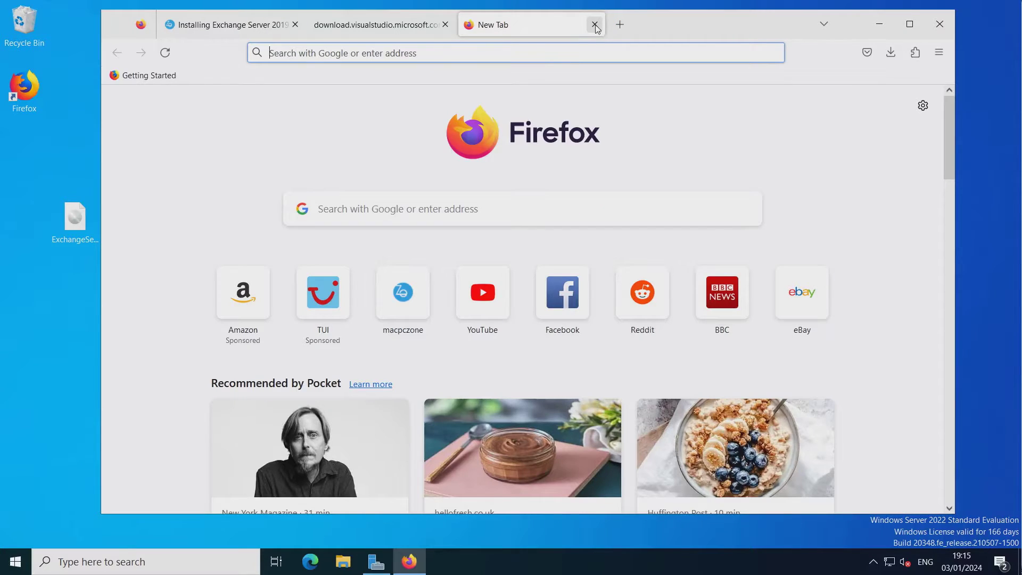
{"action": "left_click", "coordinate": [596, 26]}
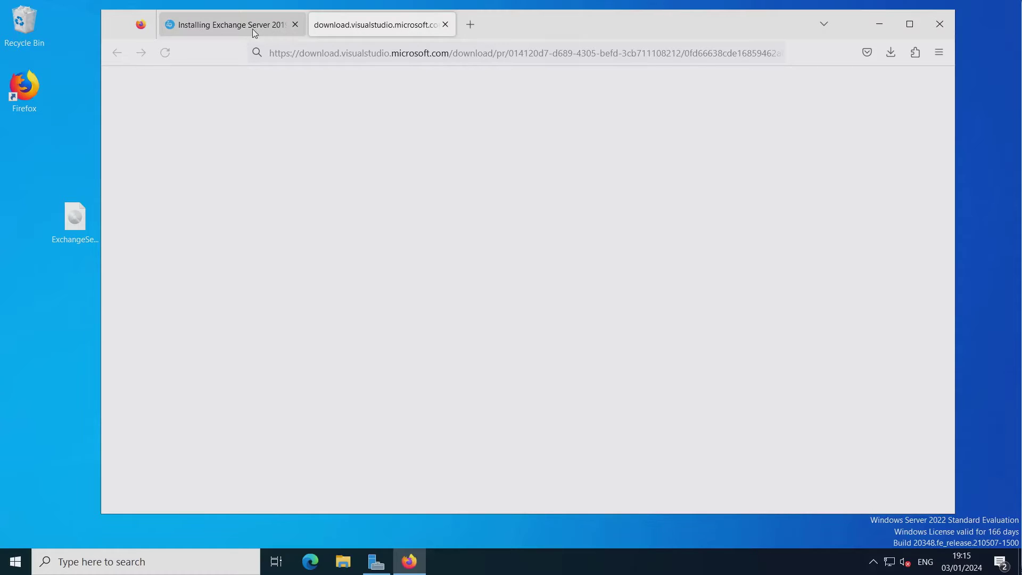
{"action": "left_click", "coordinate": [253, 28]}
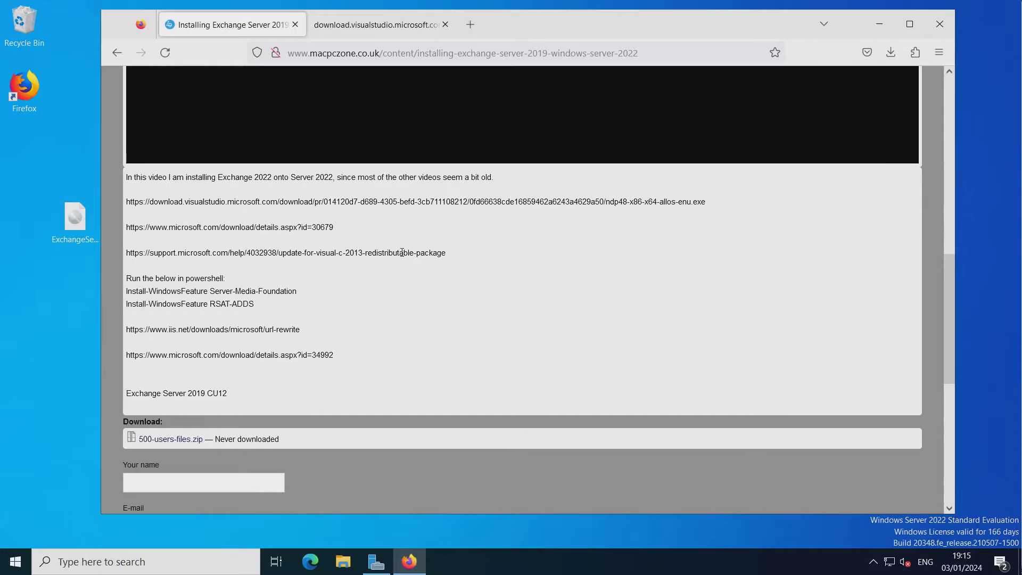
{"action": "triple_click", "coordinate": [402, 252]}
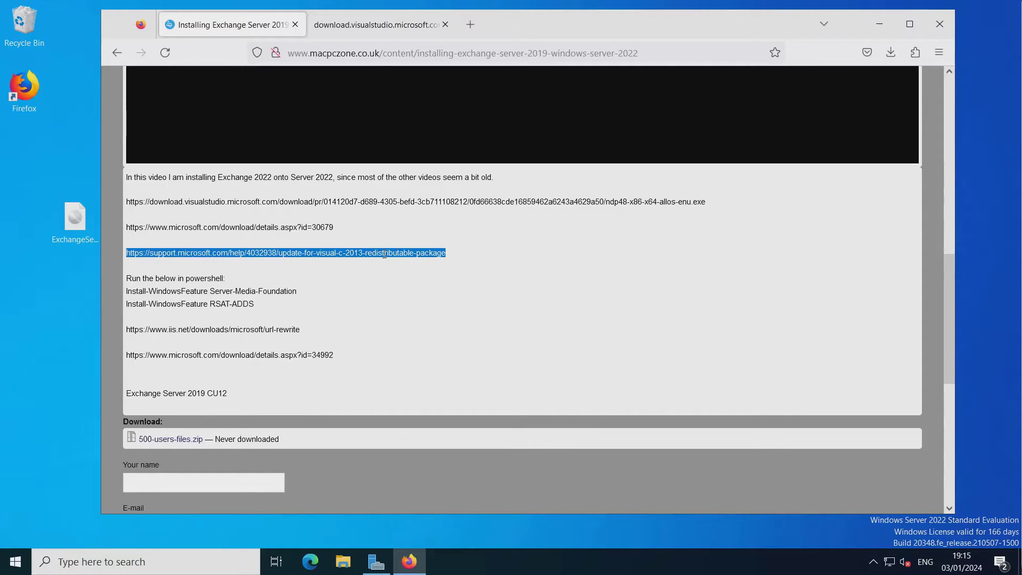
{"action": "right_click", "coordinate": [384, 254]}
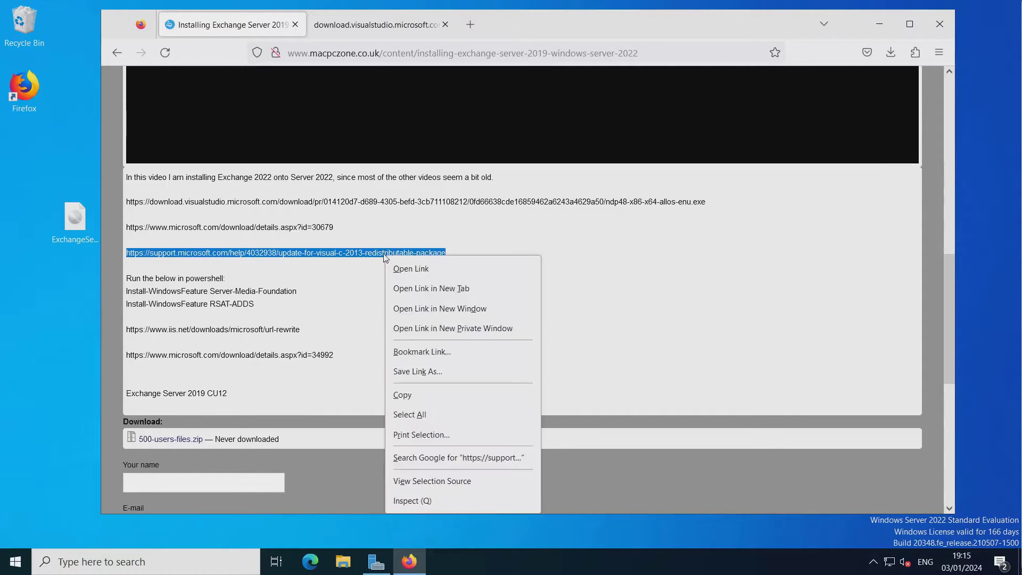
{"action": "left_click", "coordinate": [445, 288]}
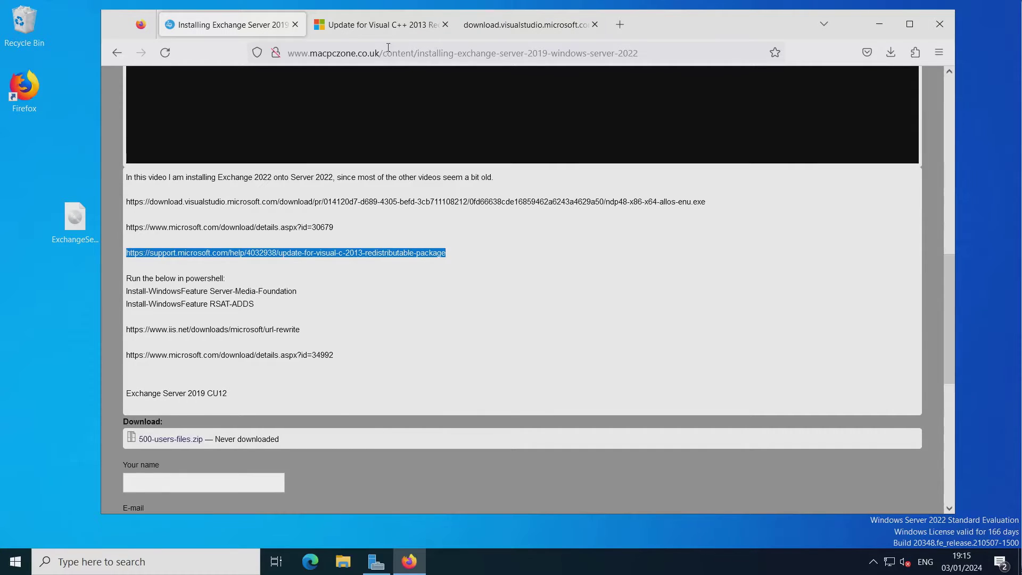
{"action": "left_click", "coordinate": [387, 24]}
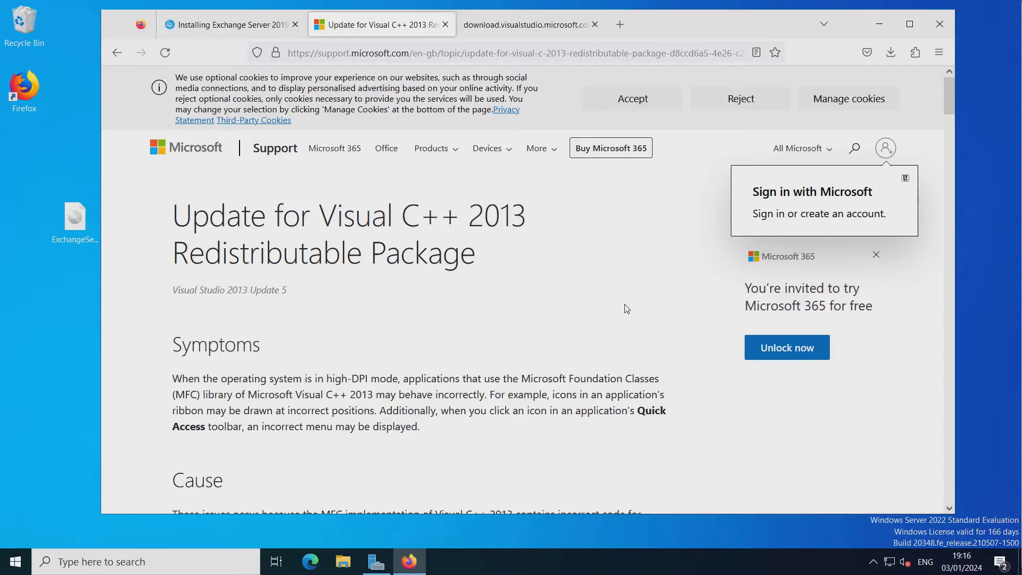
Download the English x64 file, install Visual C++ 2013 Redistributable 12.0.40664, and return to the guide.
{"action": "scroll", "coordinate": [662, 306], "scroll_direction": "down", "scroll_amount": 15}
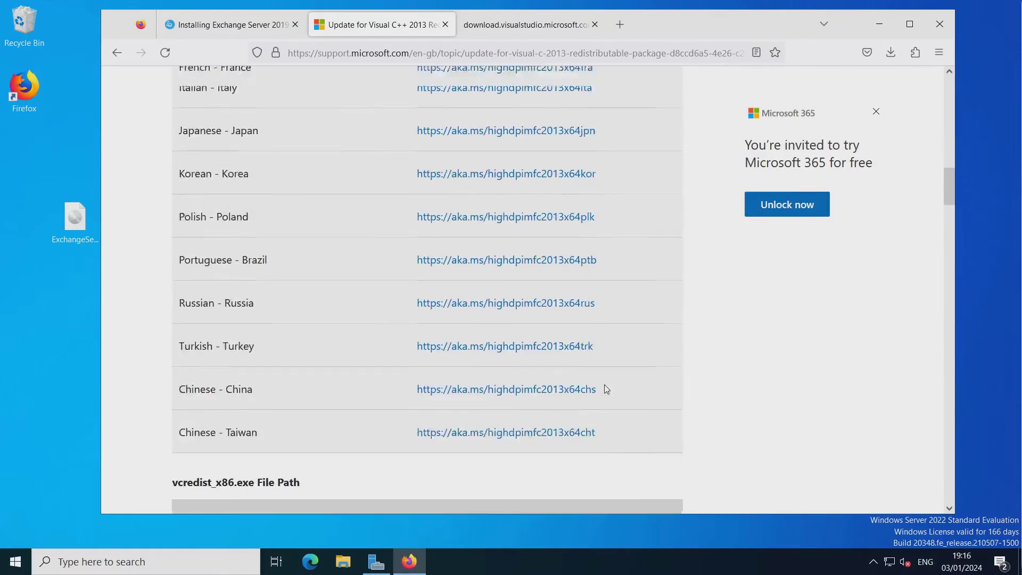
{"action": "scroll", "coordinate": [605, 384], "scroll_direction": "up", "scroll_amount": 6}
{"action": "scroll", "coordinate": [606, 389], "scroll_direction": "down", "scroll_amount": 2}
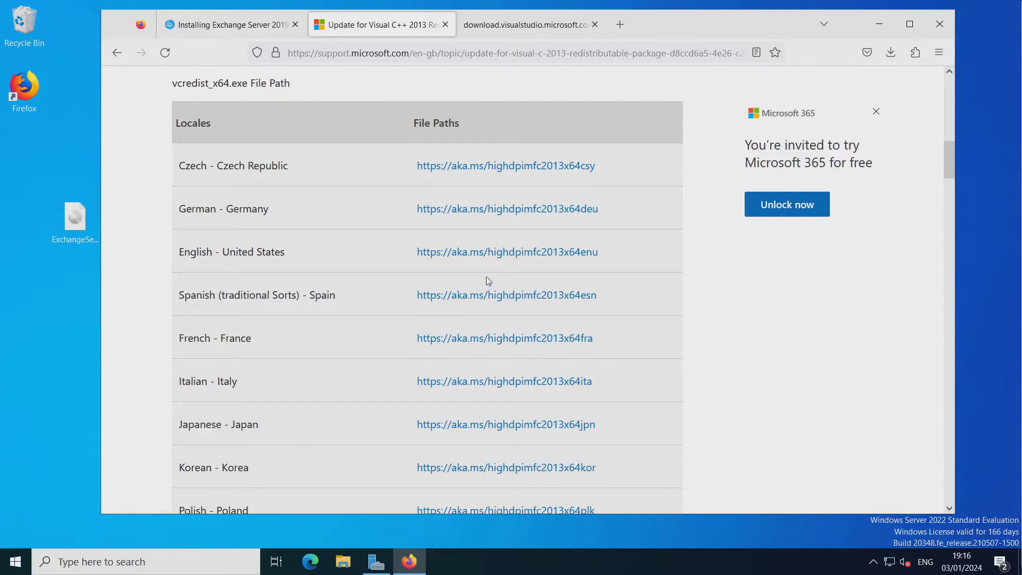
{"action": "left_click", "coordinate": [526, 252]}
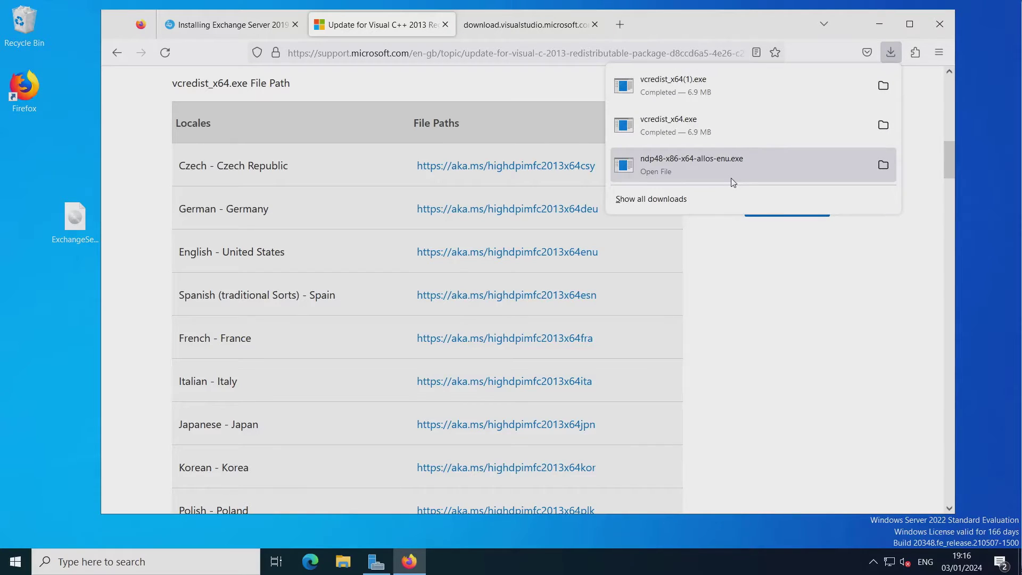
{"action": "left_click", "coordinate": [676, 83]}
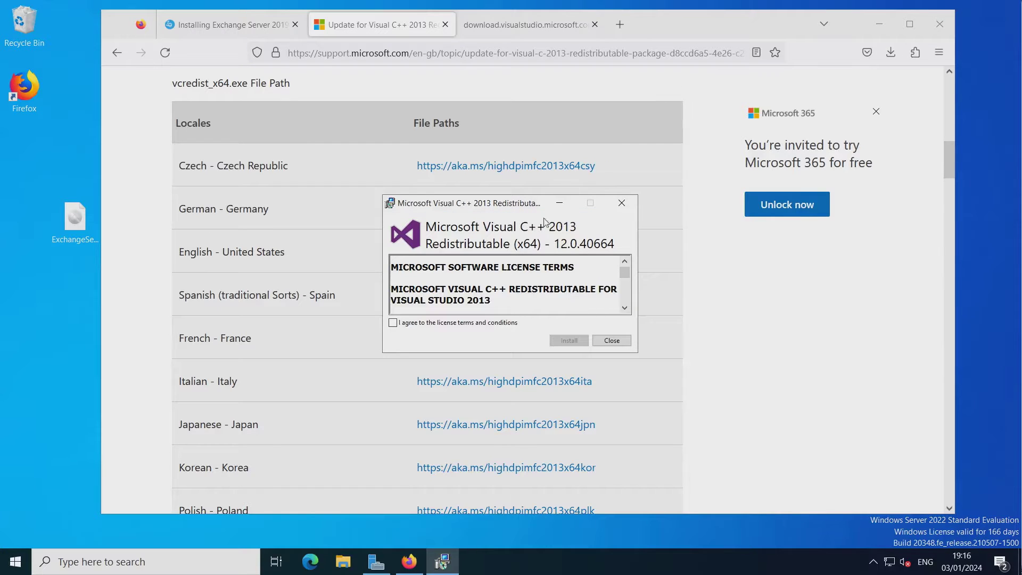
{"action": "left_click", "coordinate": [433, 323]}
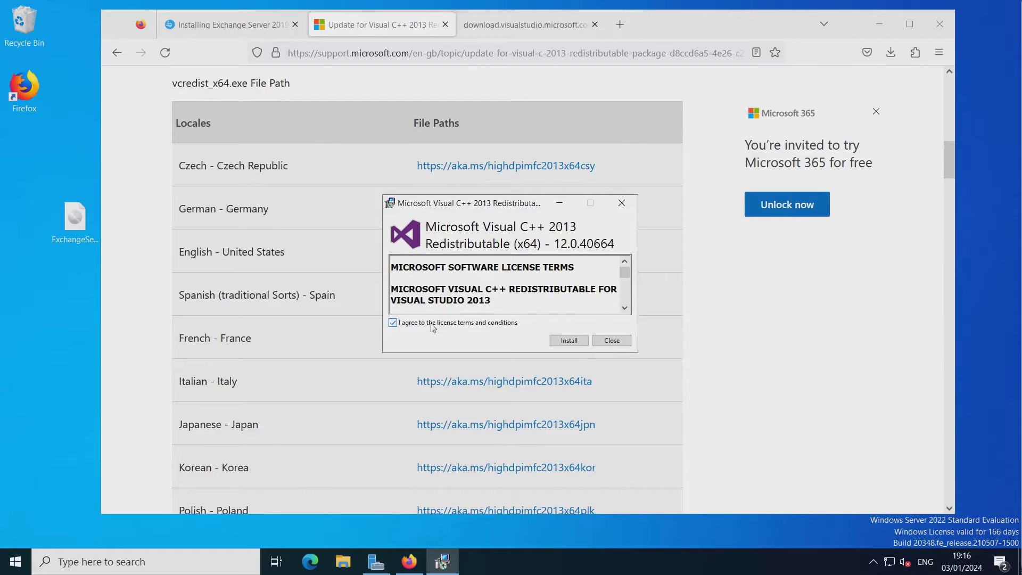
{"action": "left_click", "coordinate": [562, 342]}
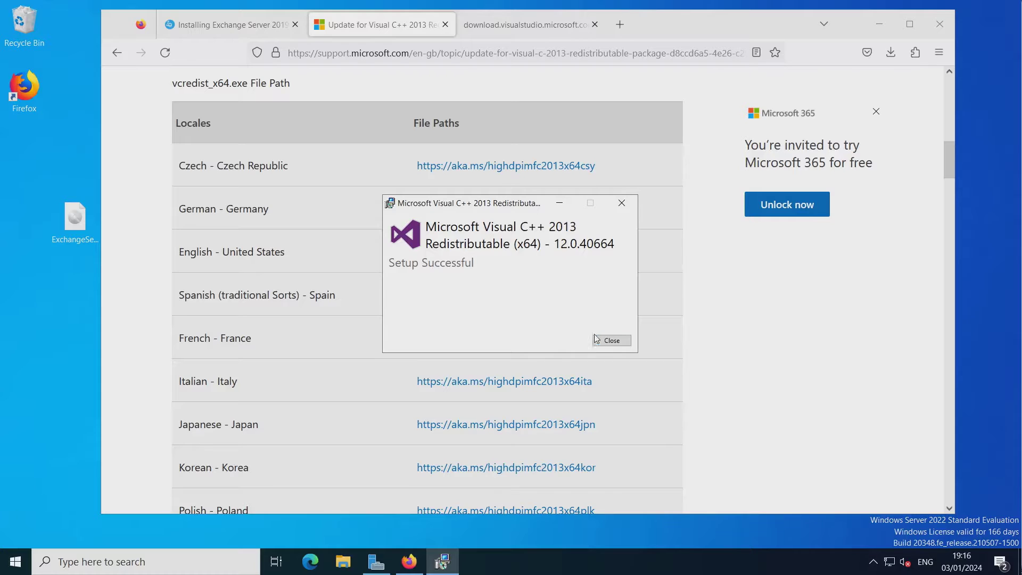
{"action": "left_click", "coordinate": [608, 342]}
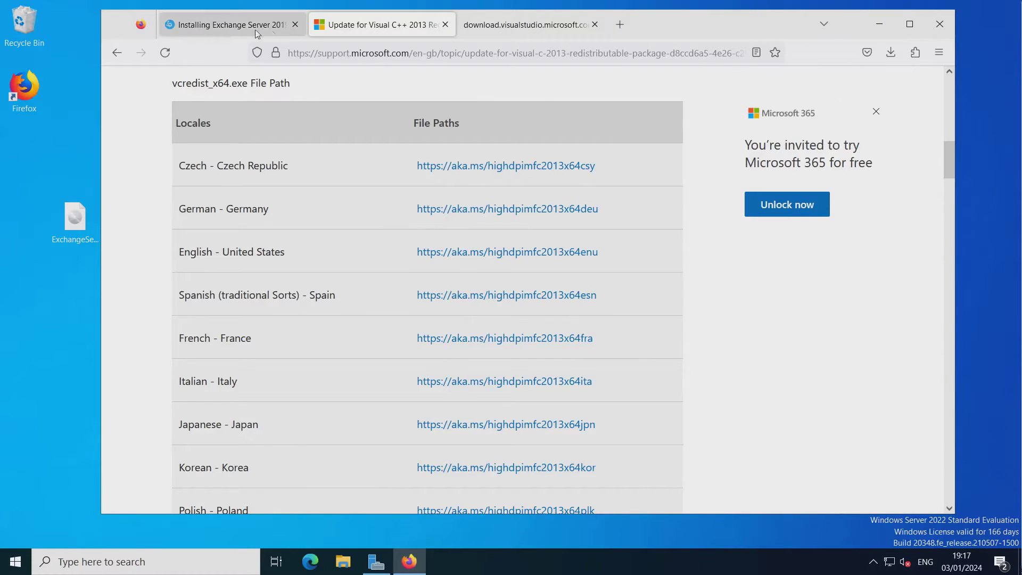
{"action": "left_click", "coordinate": [237, 26]}
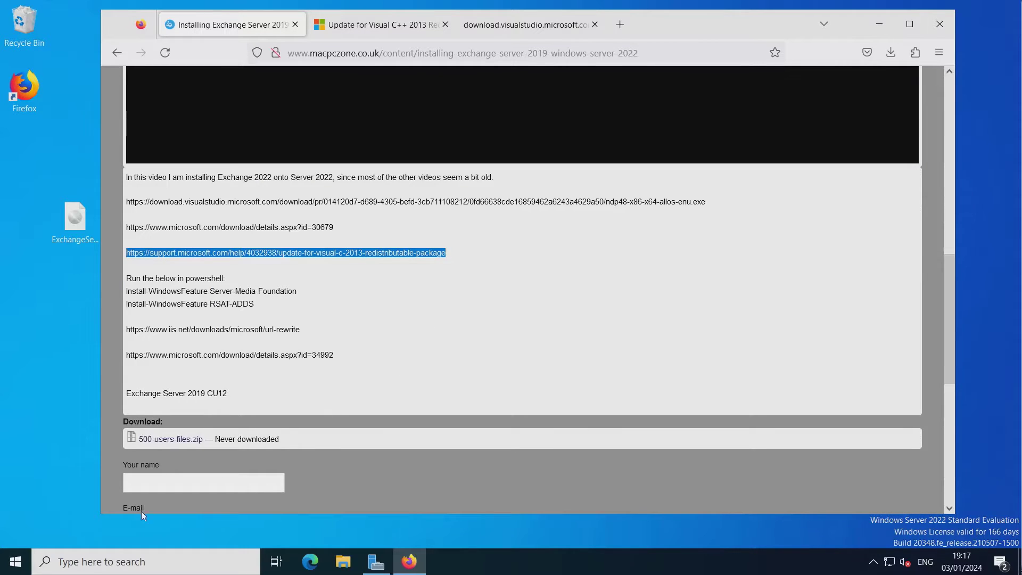
Launch Windows PowerShell and move its window to the right side of the screen.
{"action": "left_click", "coordinate": [21, 563]}
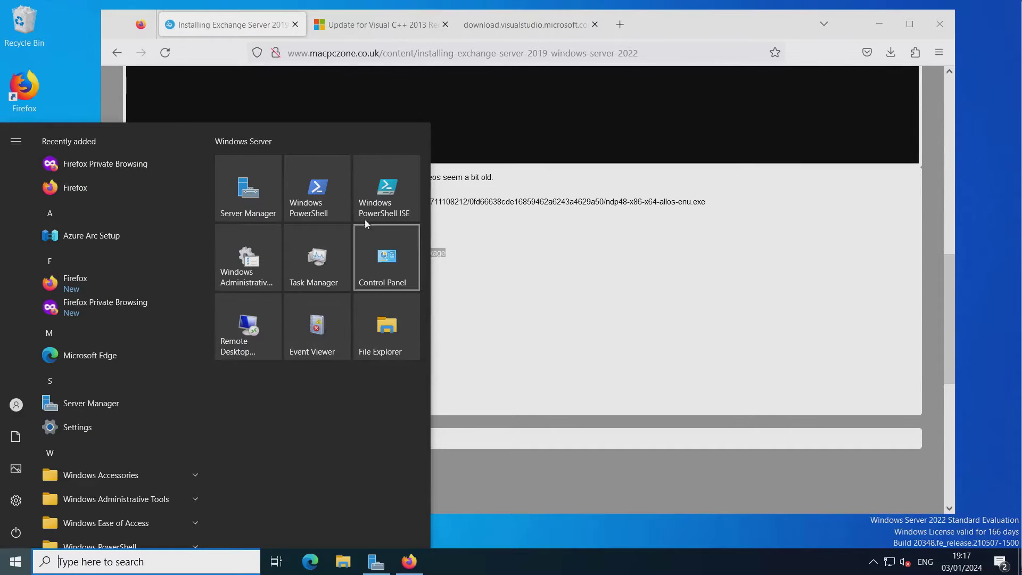
{"action": "left_click", "coordinate": [318, 196]}
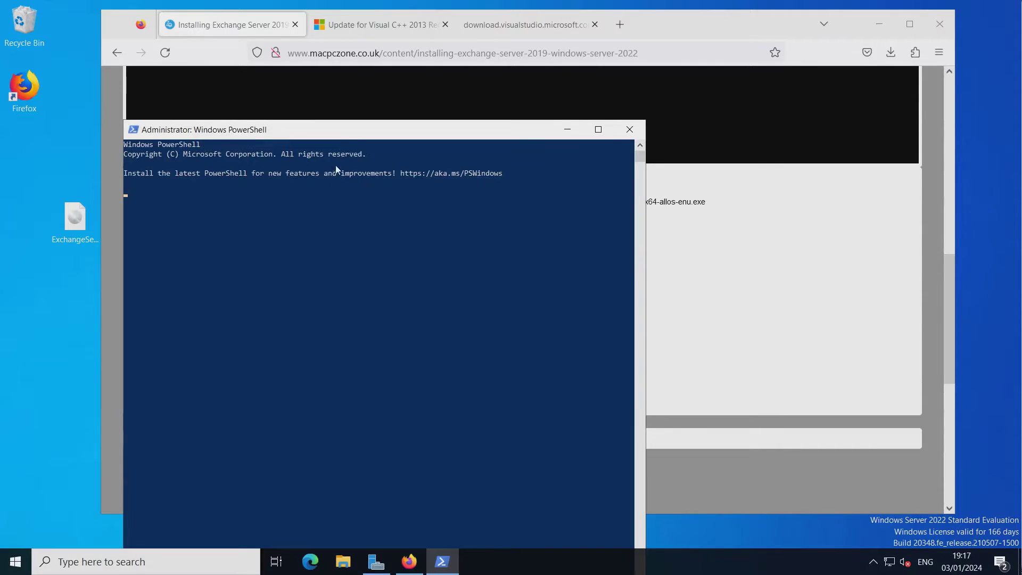
{"action": "left_click_drag", "start_coordinate": [355, 139], "coordinate": [686, 51]}
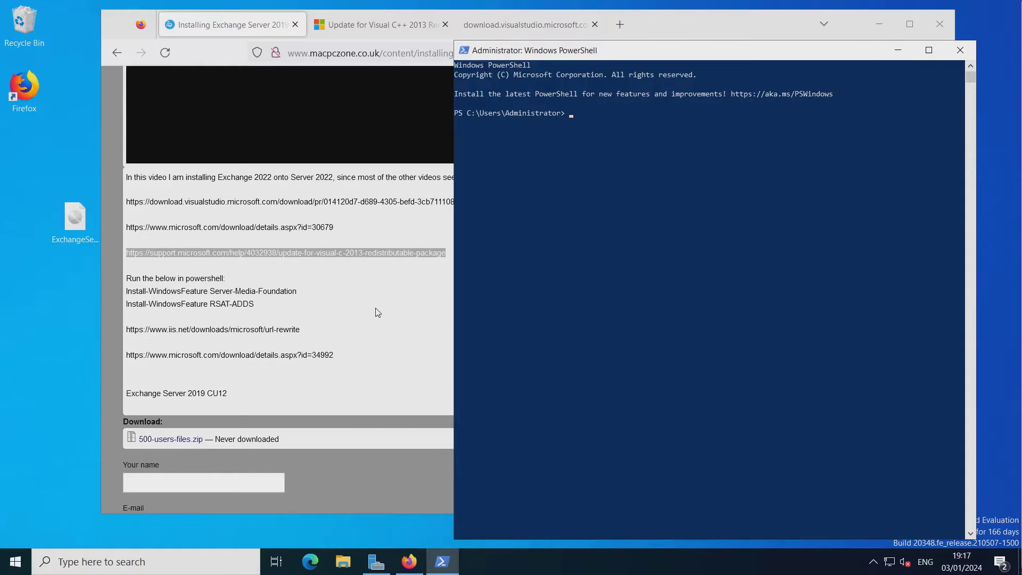
Copy the Server-Media-Foundation install command from the guide and run it in PowerShell.
{"action": "left_click", "coordinate": [265, 299]}
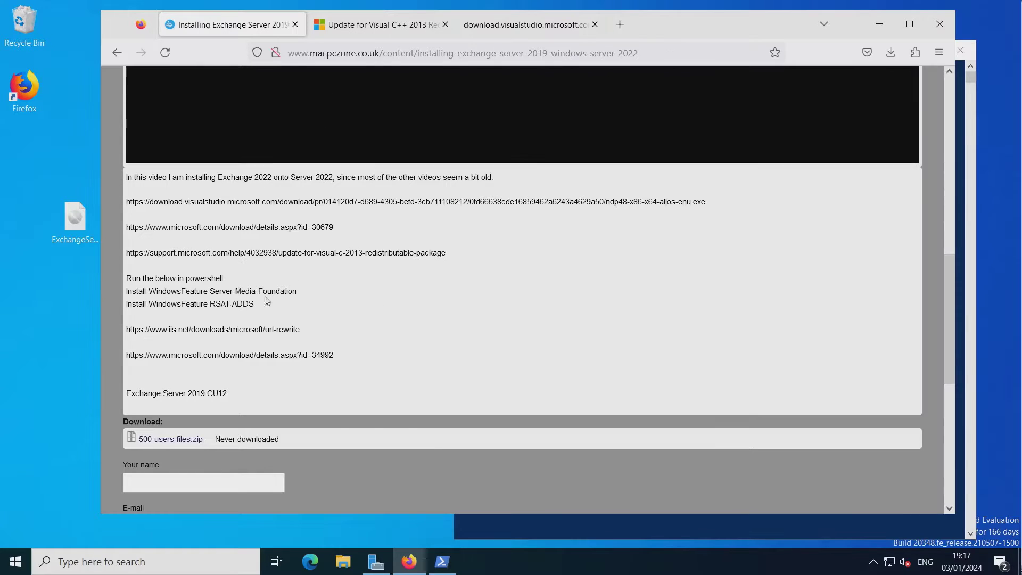
{"action": "double_click", "coordinate": [139, 291]}
{"action": "left_click", "coordinate": [138, 291]}
{"action": "double_click", "coordinate": [139, 291]}
{"action": "left_click", "coordinate": [139, 292]}
{"action": "triple_click", "coordinate": [139, 291]}
{"action": "double_click", "coordinate": [139, 291]}
{"action": "triple_click", "coordinate": [138, 292]}
{"action": "key", "text": "ctrl+c"}
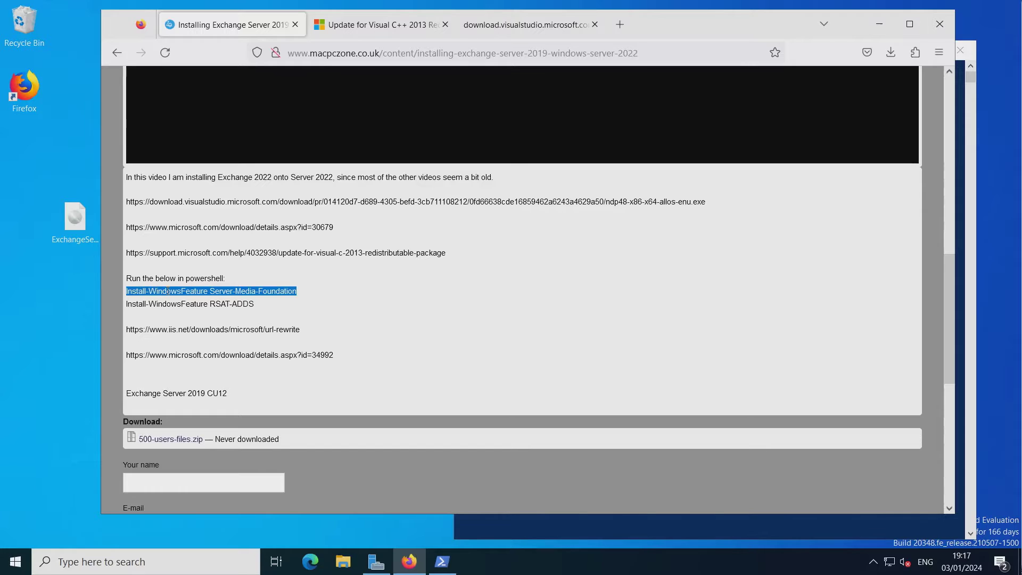
{"action": "right_click", "coordinate": [183, 291]}
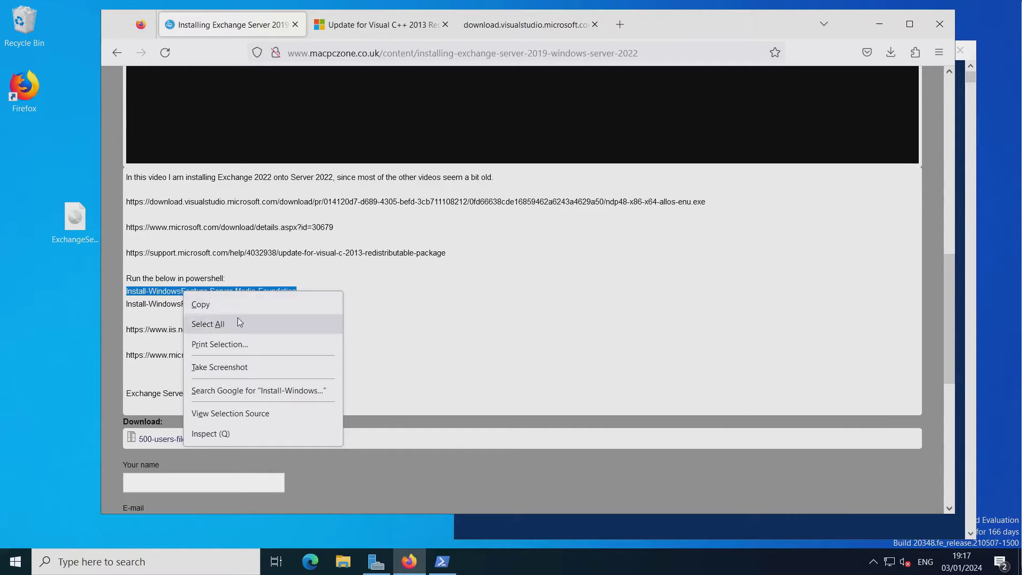
{"action": "left_click", "coordinate": [253, 309]}
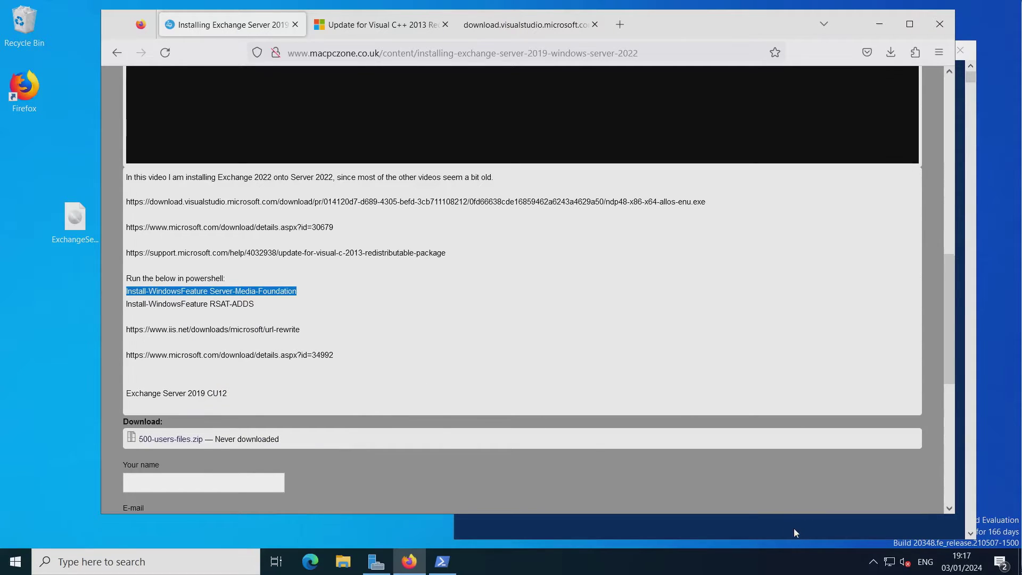
{"action": "left_click", "coordinate": [794, 532]}
{"action": "right_click", "coordinate": [552, 183]}
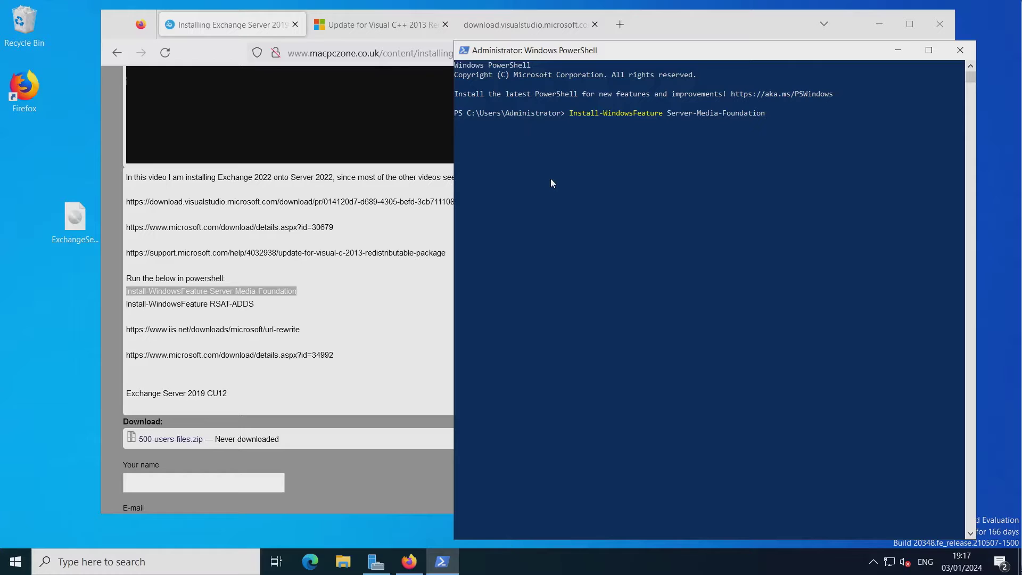
{"action": "key", "text": "Return"}
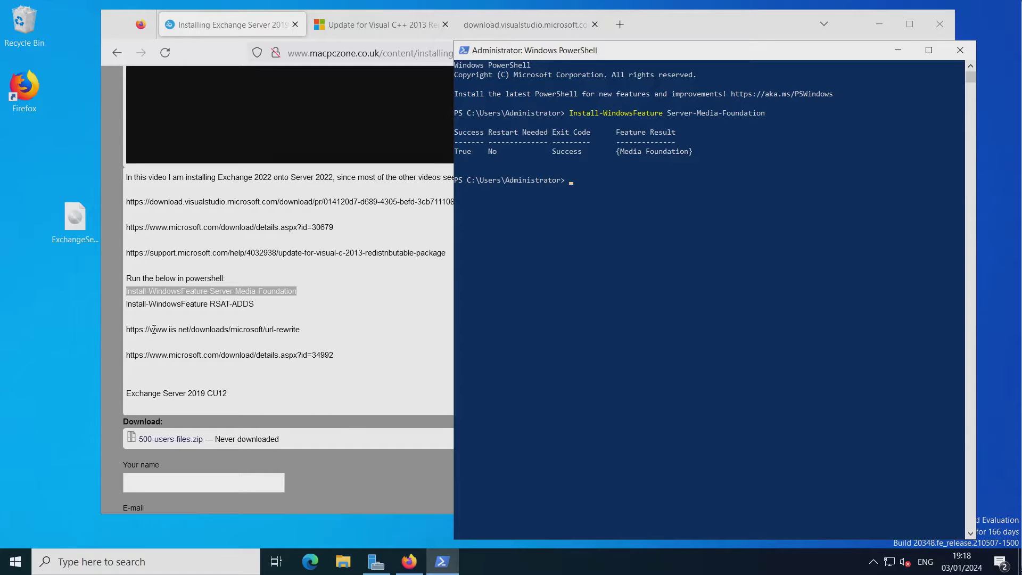
Run the copied Install-WindowsFeature RSAT-ADDS command in PowerShell, which returns NoChangeNeeded.
{"action": "left_click", "coordinate": [158, 304]}
{"action": "double_click", "coordinate": [159, 305]}
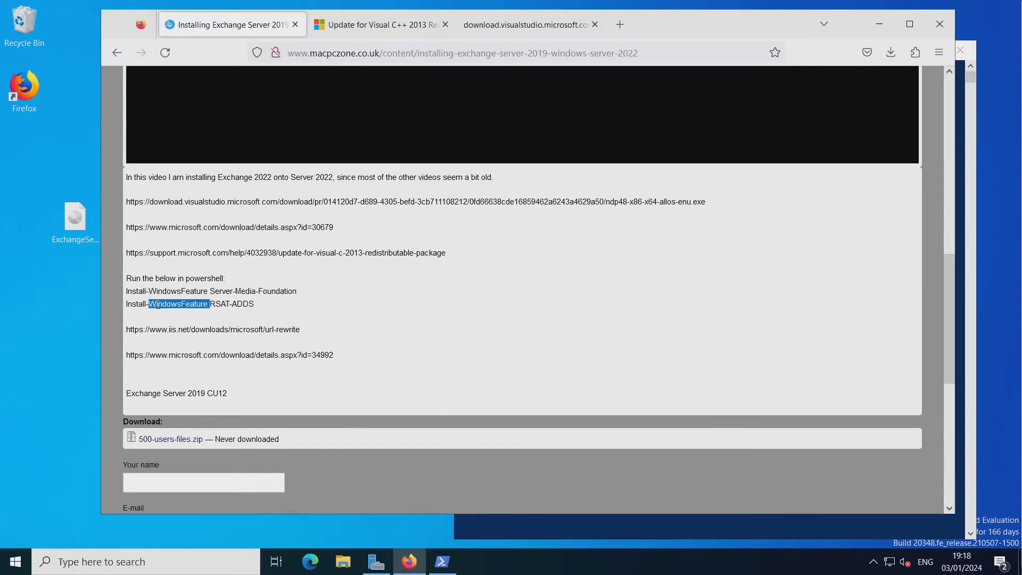
{"action": "triple_click", "coordinate": [159, 305]}
{"action": "right_click", "coordinate": [241, 303]}
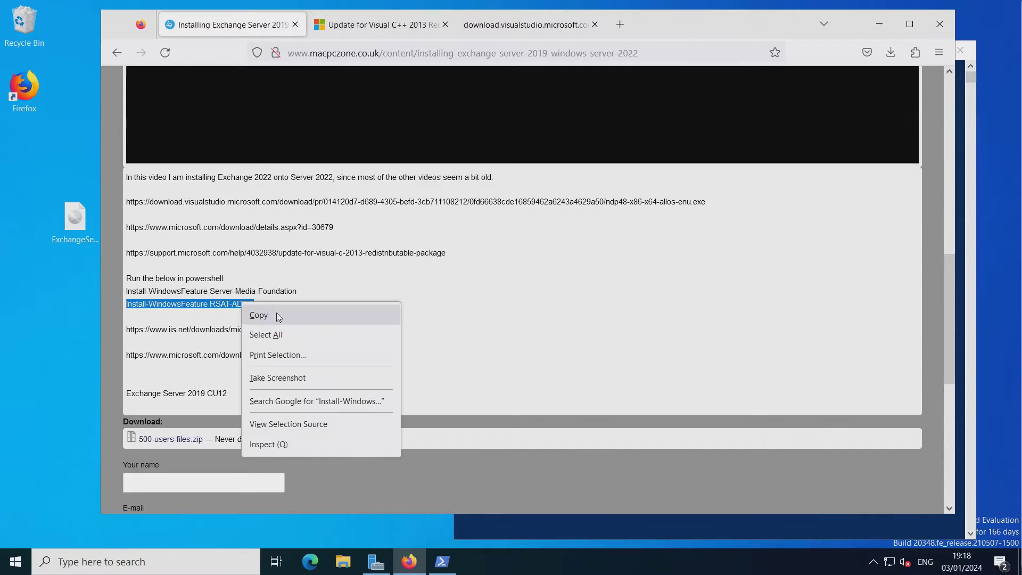
{"action": "left_click", "coordinate": [289, 317]}
{"action": "left_click", "coordinate": [570, 530]}
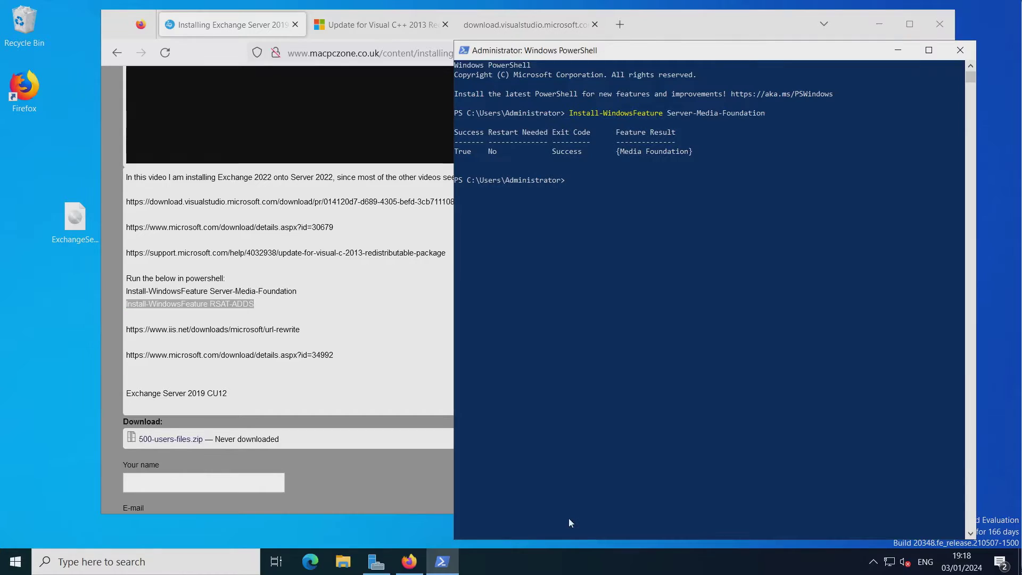
{"action": "right_click", "coordinate": [561, 262]}
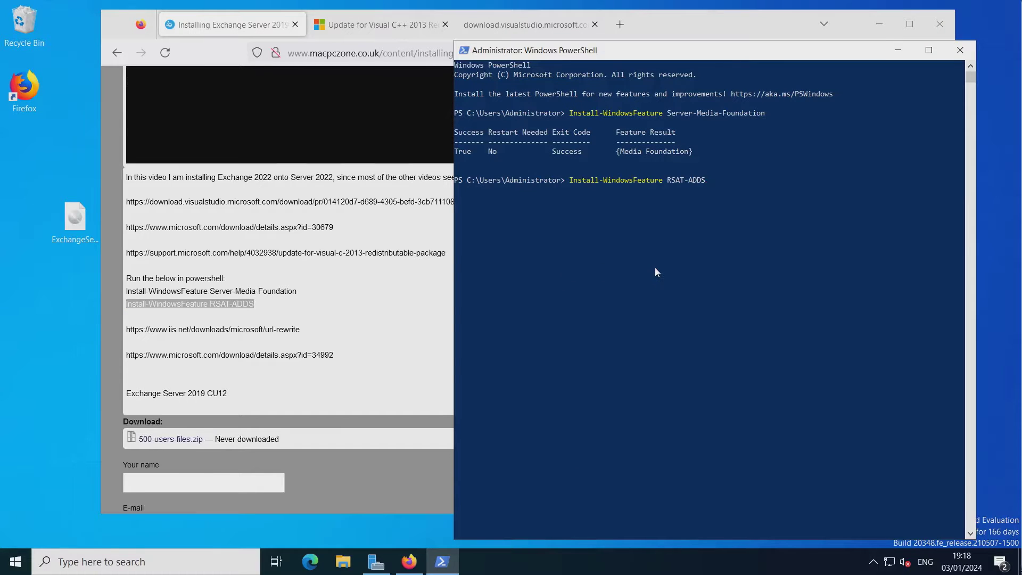
{"action": "key", "text": "Return"}
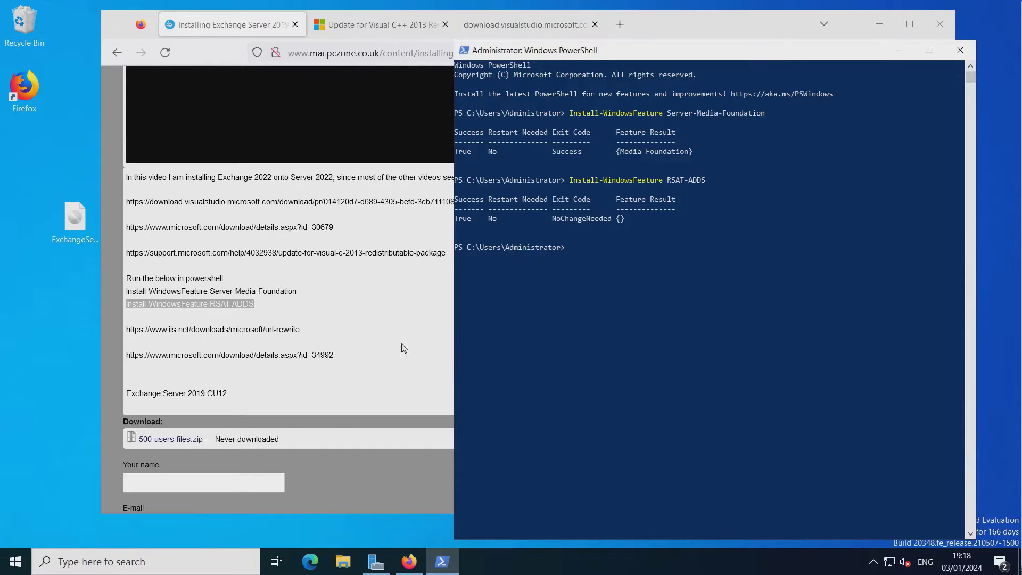
{"action": "left_click", "coordinate": [342, 347]}
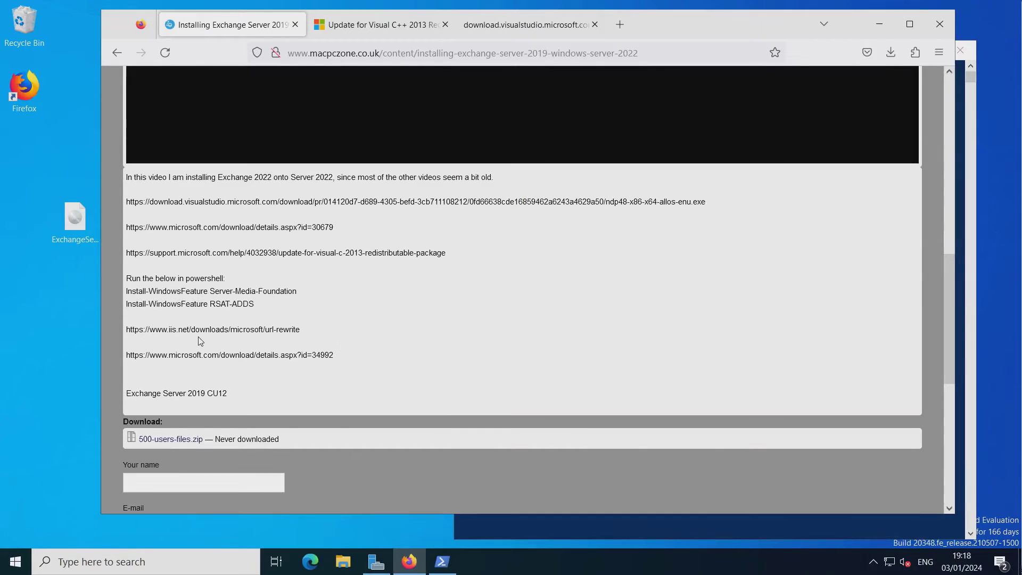
Open the guide's iis.net url-rewrite link in a new Firefox tab.
{"action": "double_click", "coordinate": [222, 330]}
{"action": "triple_click", "coordinate": [221, 330]}
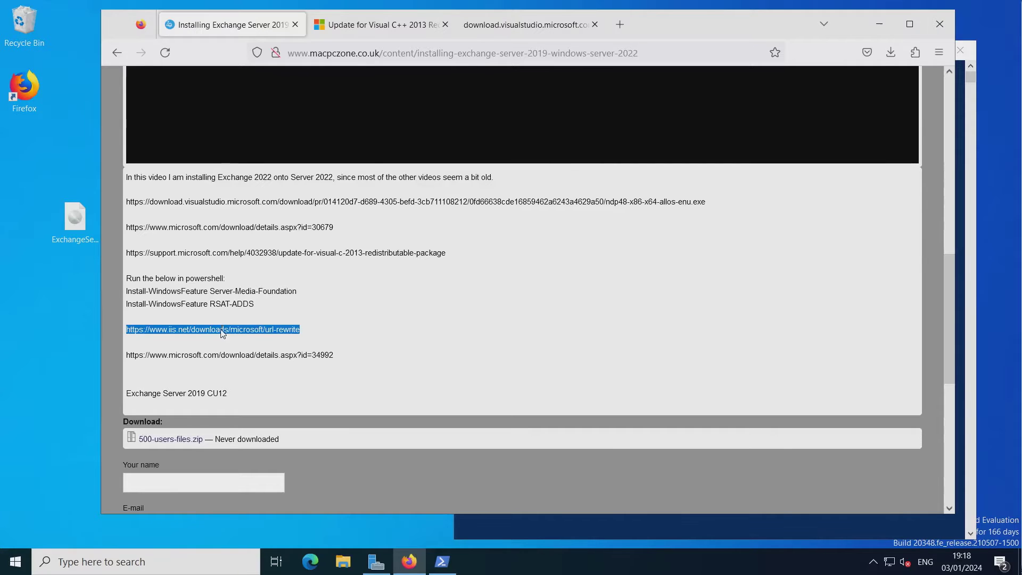
{"action": "right_click", "coordinate": [222, 333]}
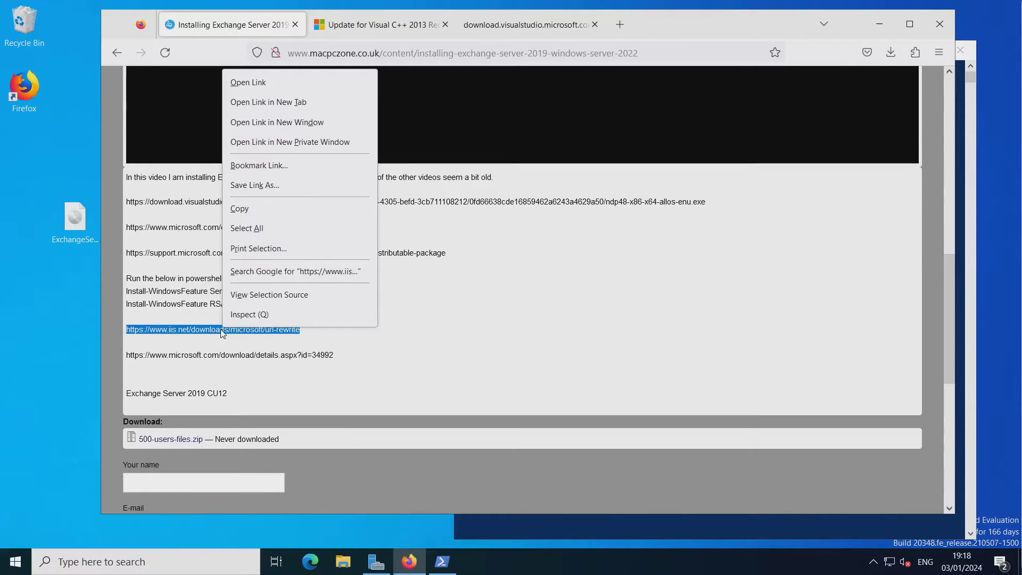
{"action": "left_click", "coordinate": [292, 102]}
{"action": "key", "text": "ctrl+Tab"}
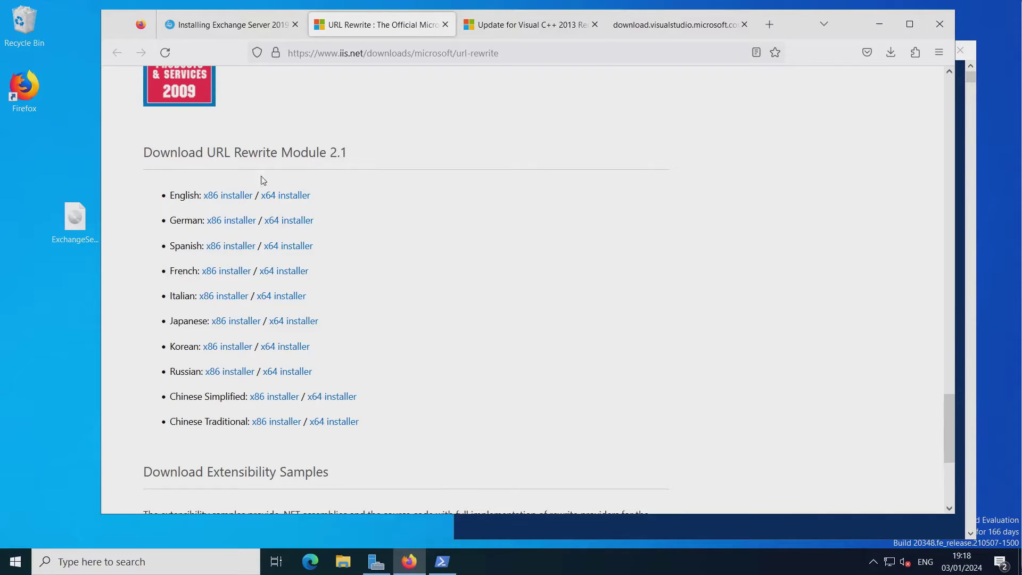
Download and run the English x64 rewrite_amd64_en-US.msi, then close the failed setup wizard.
{"action": "left_click", "coordinate": [277, 197]}
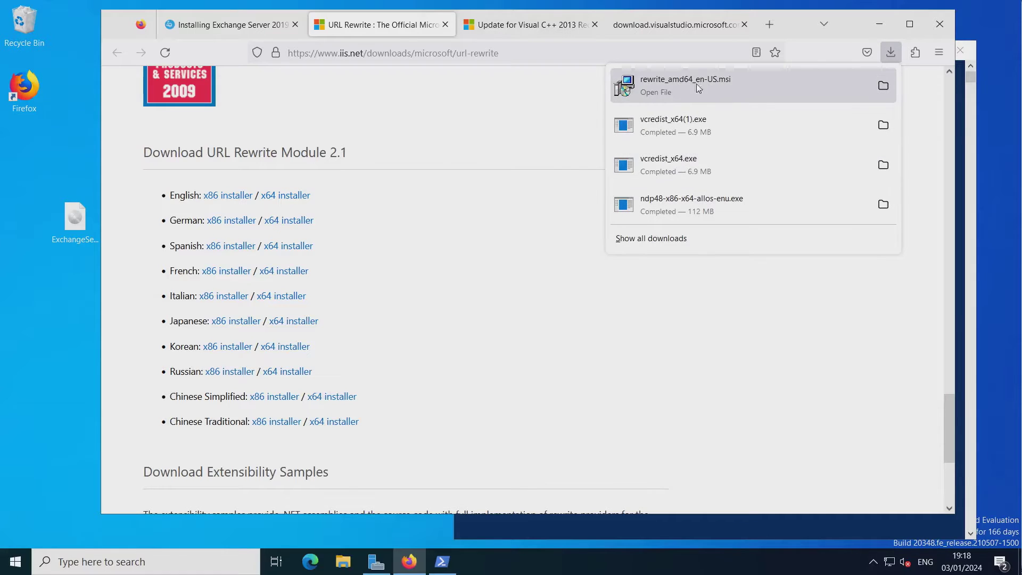
{"action": "left_click", "coordinate": [686, 87]}
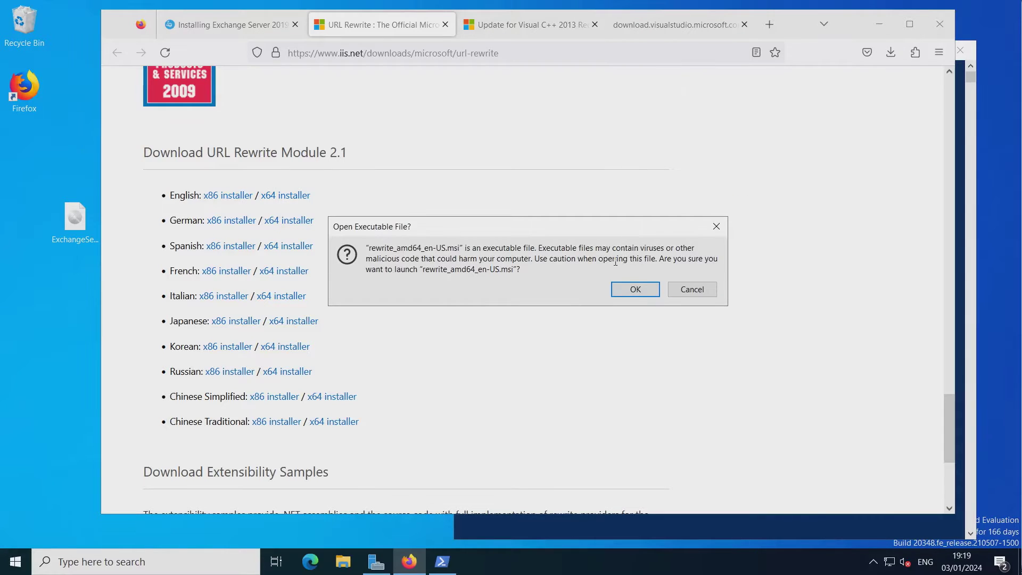
{"action": "left_click", "coordinate": [636, 289]}
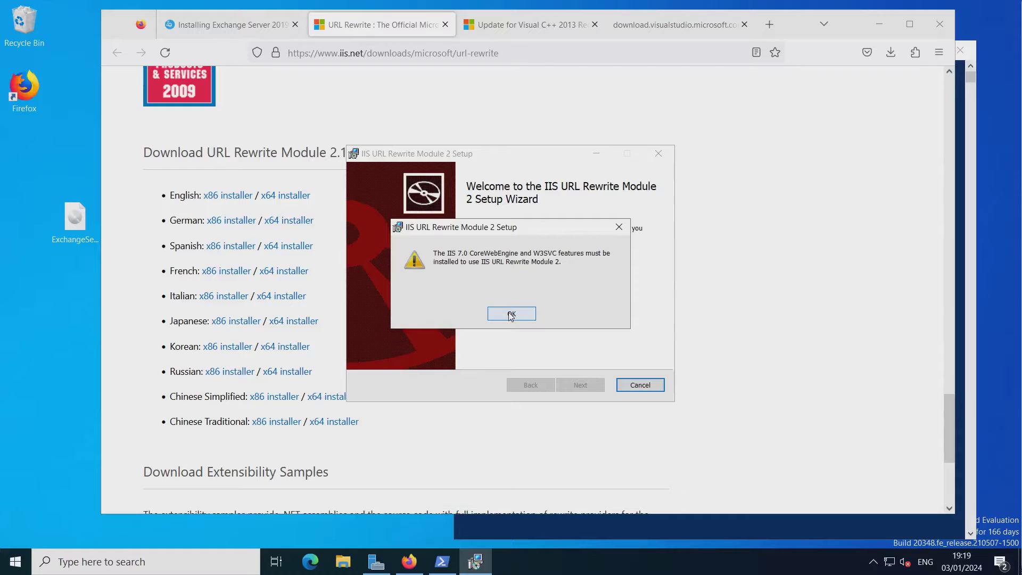
{"action": "left_click", "coordinate": [511, 315]}
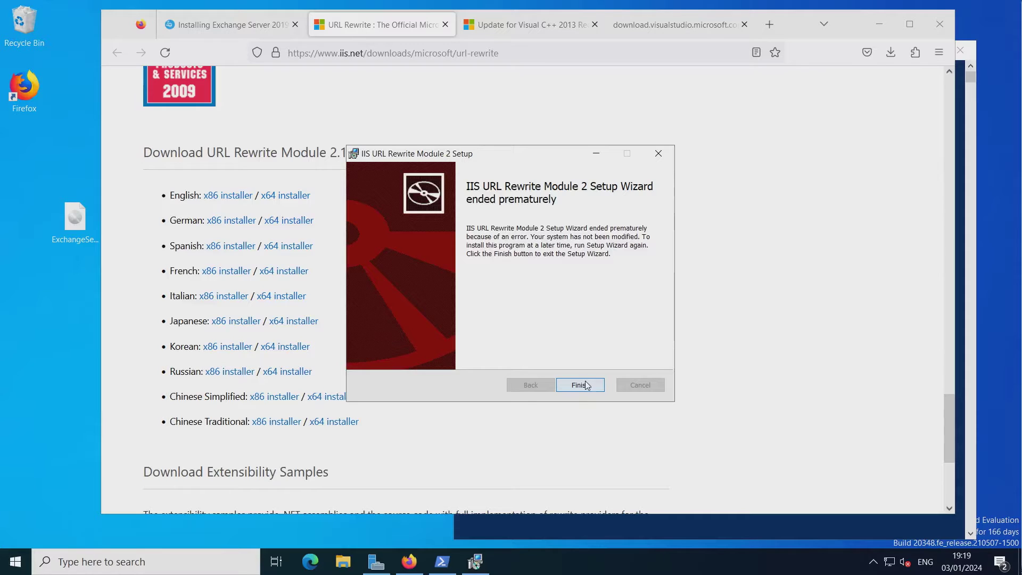
{"action": "left_click", "coordinate": [657, 153]}
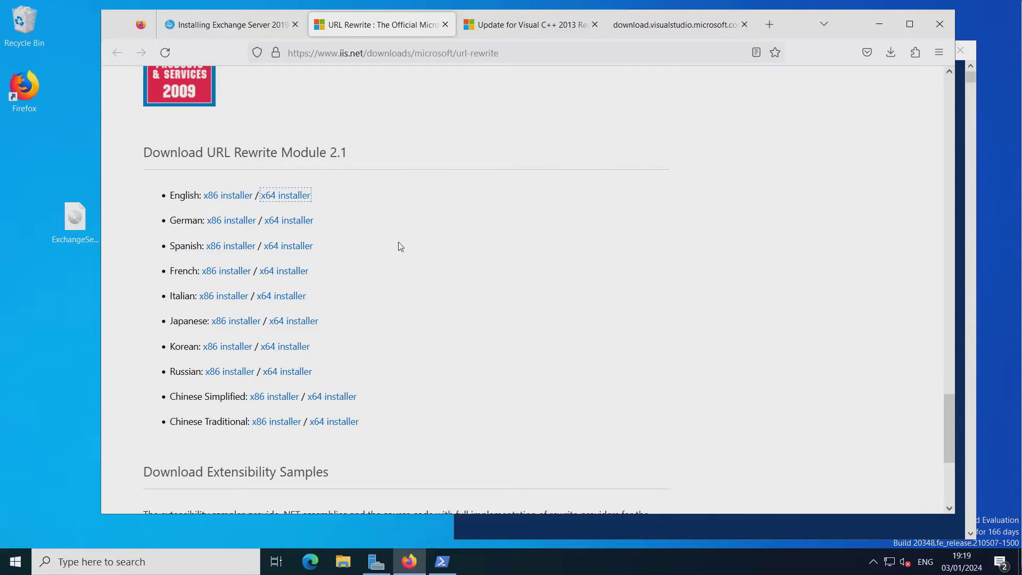
{"action": "left_click", "coordinate": [710, 535]}
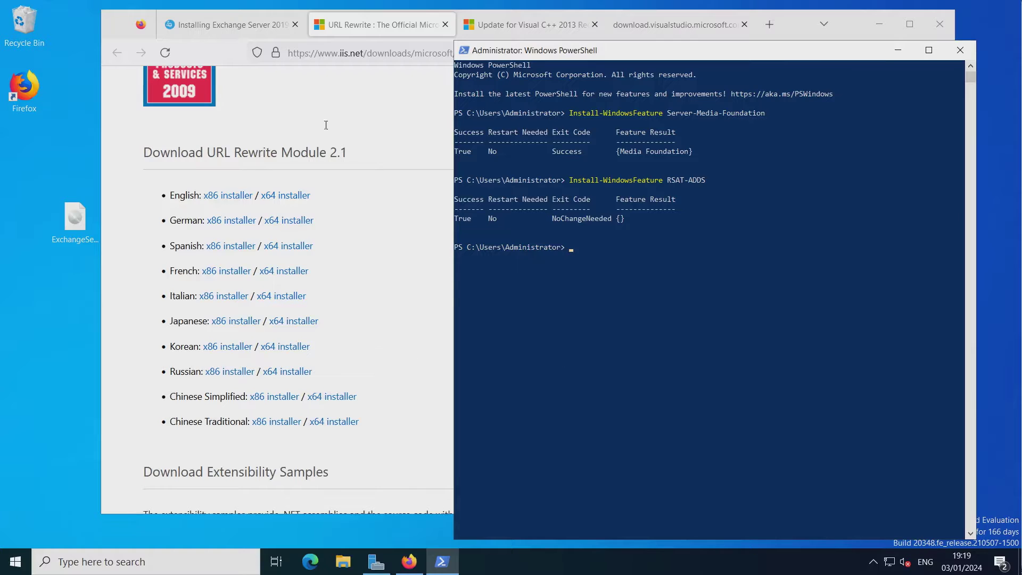
Open the microsoft.com details.aspx?id=34992 link in a new tab and download UcmaRuntimeSetup.exe.
{"action": "left_click", "coordinate": [260, 18]}
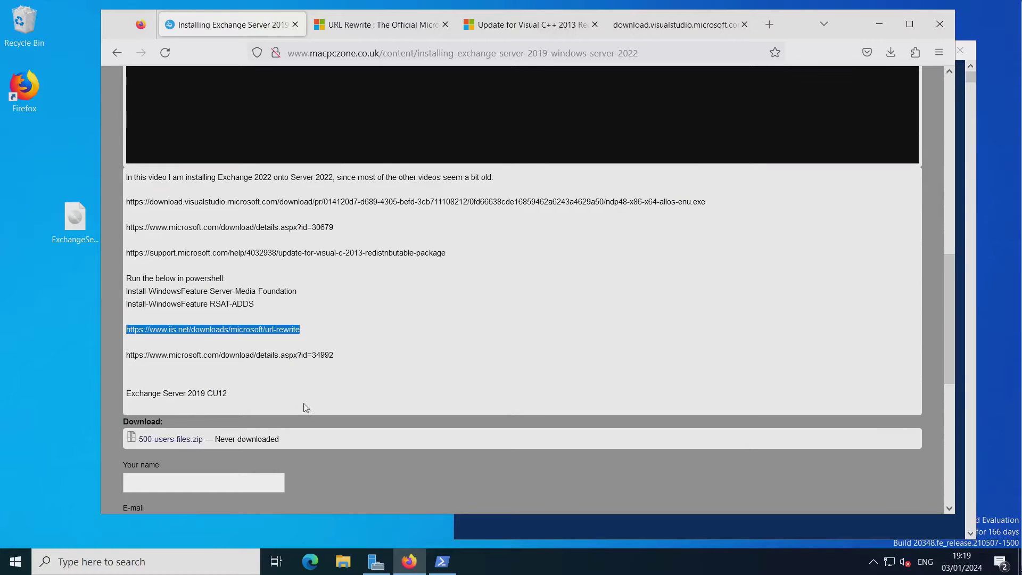
{"action": "left_click", "coordinate": [226, 357]}
{"action": "triple_click", "coordinate": [227, 358]}
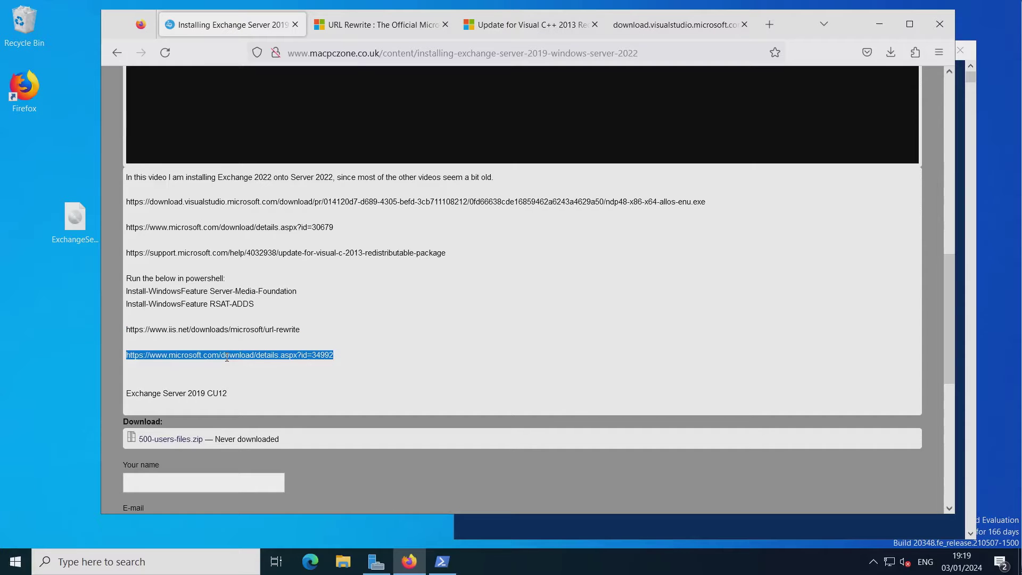
{"action": "right_click", "coordinate": [227, 356]}
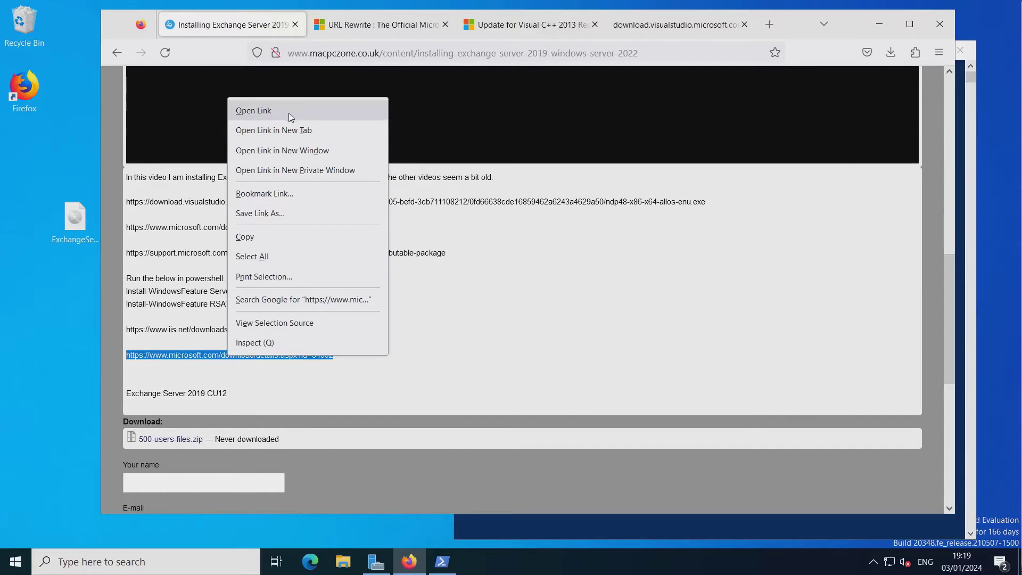
{"action": "left_click", "coordinate": [297, 130]}
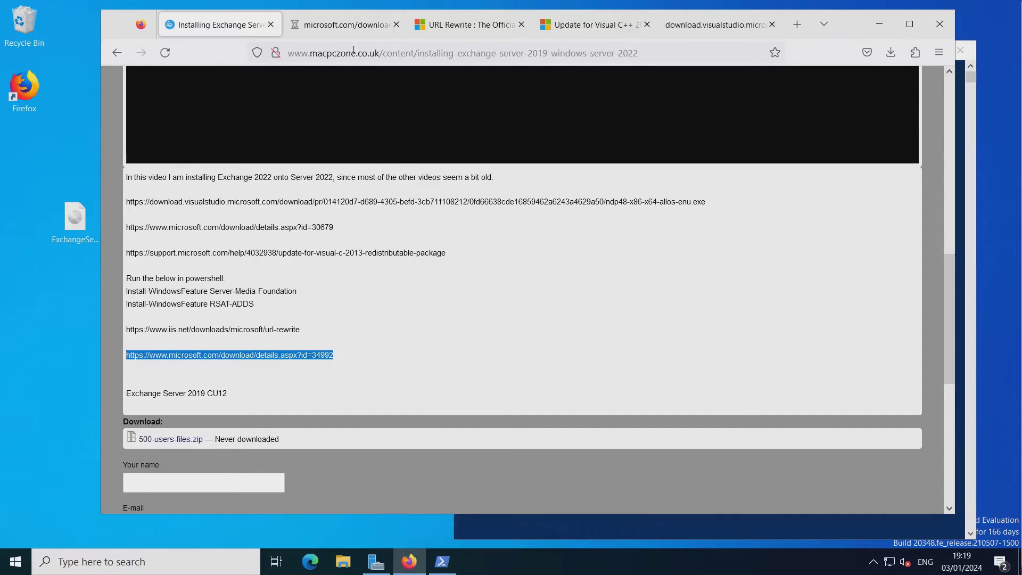
{"action": "left_click", "coordinate": [343, 27]}
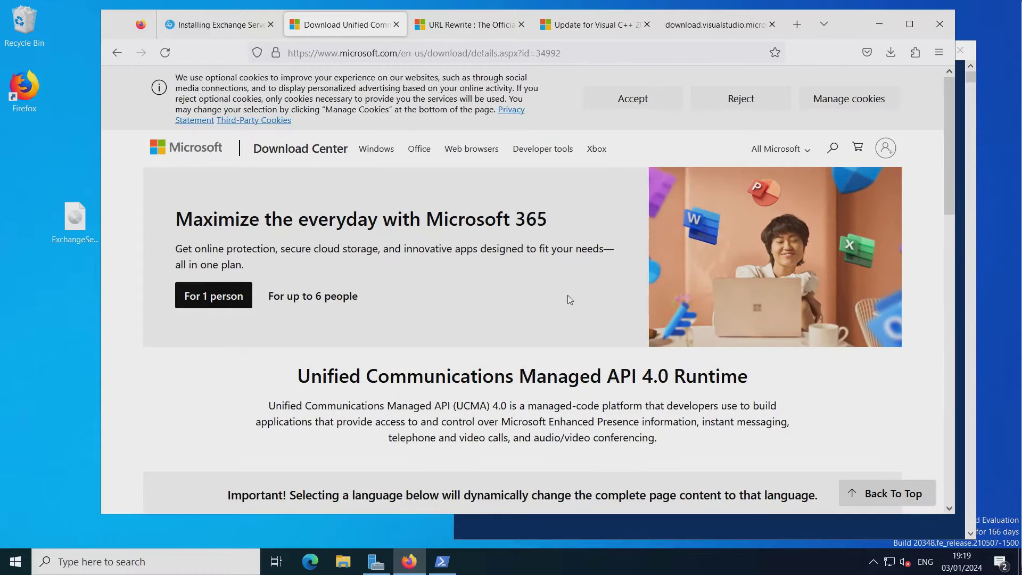
{"action": "scroll", "coordinate": [568, 296], "scroll_direction": "down", "scroll_amount": 3}
{"action": "scroll", "coordinate": [568, 296], "scroll_direction": "down", "scroll_amount": 3}
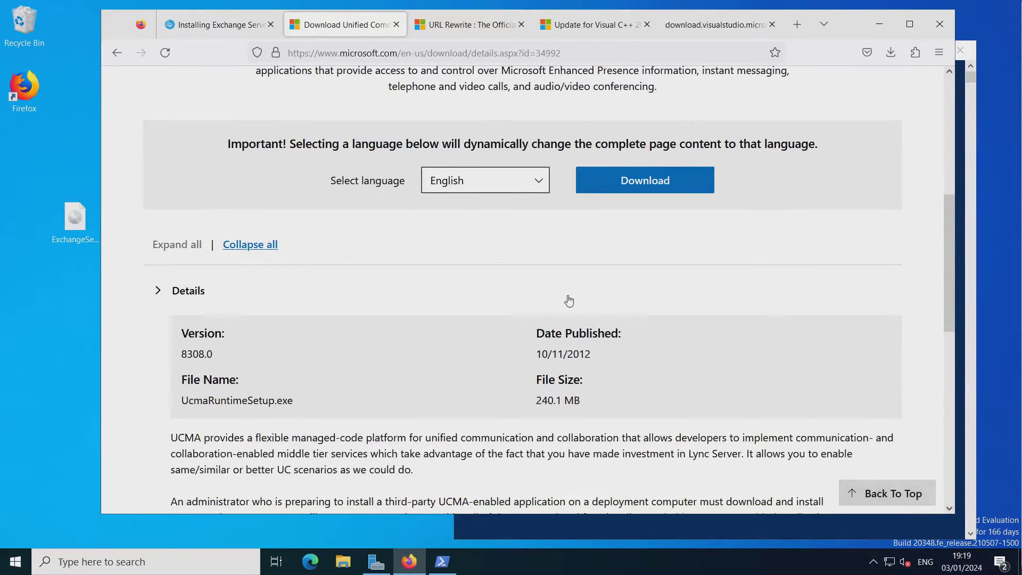
{"action": "left_click", "coordinate": [650, 193]}
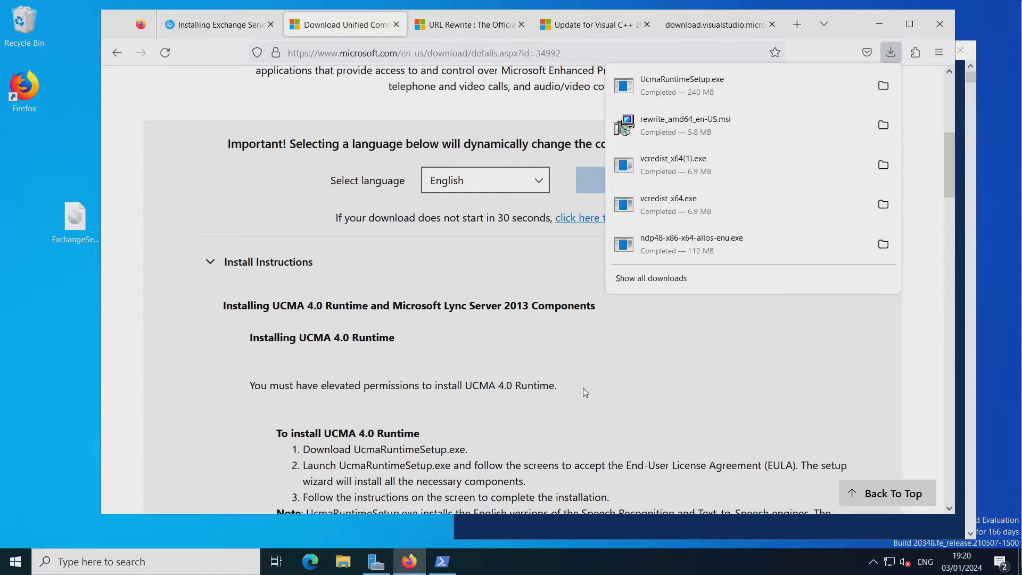
Accept the license terms and install the UCMA 4.0 Runtime, then return to the guide.
{"action": "left_click", "coordinate": [690, 80]}
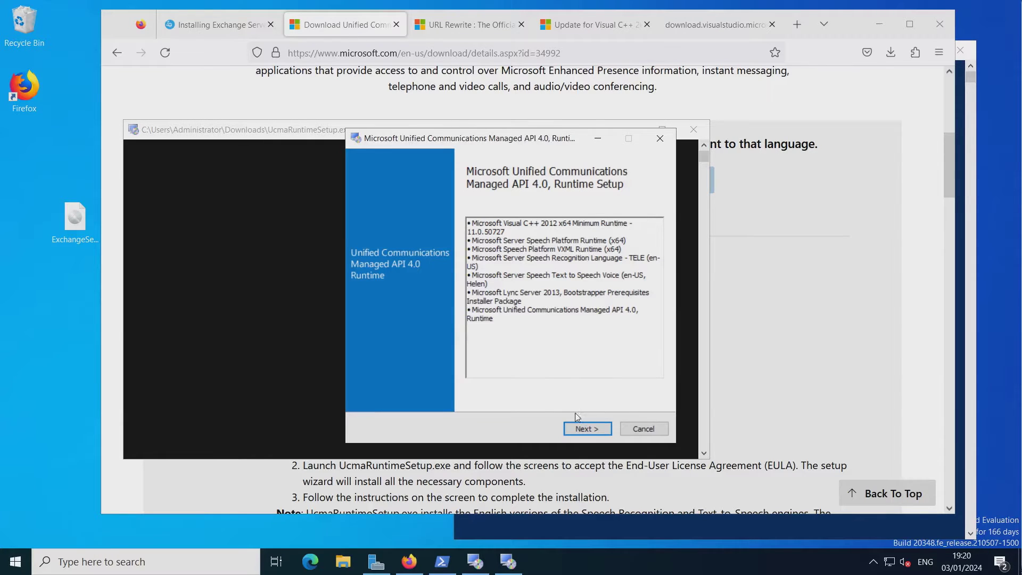
{"action": "left_click", "coordinate": [579, 430]}
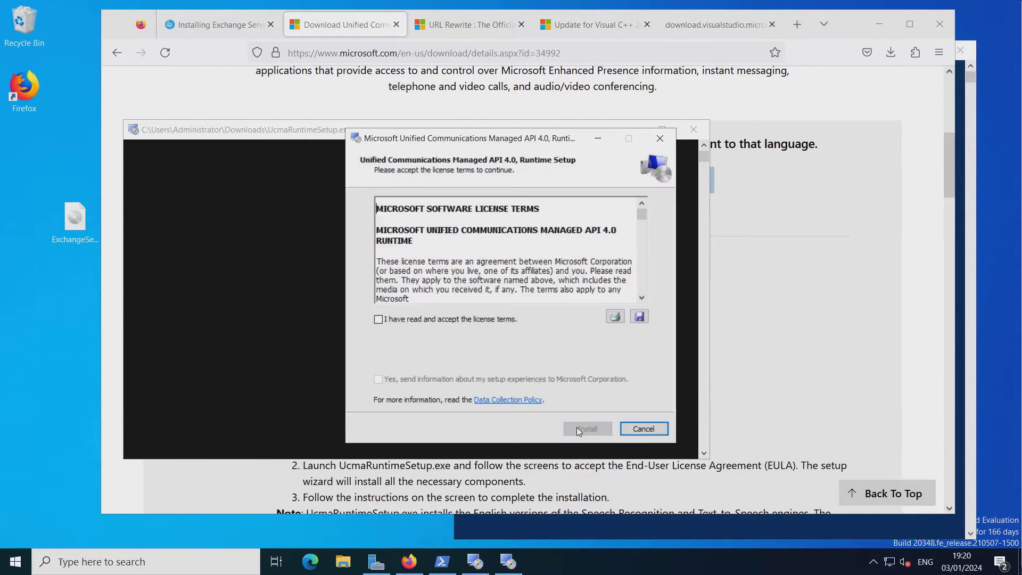
{"action": "left_click", "coordinate": [389, 319]}
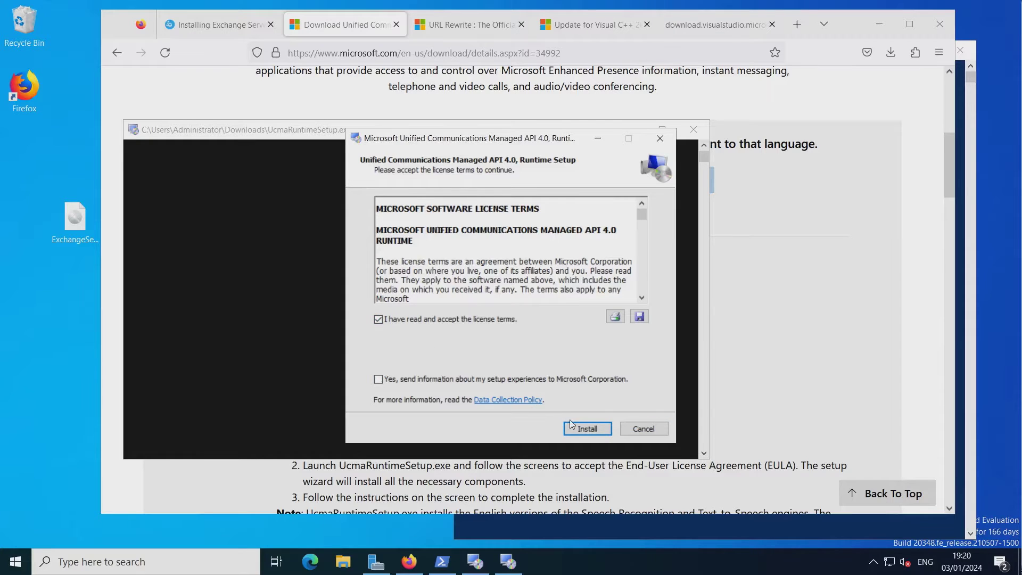
{"action": "left_click", "coordinate": [577, 427]}
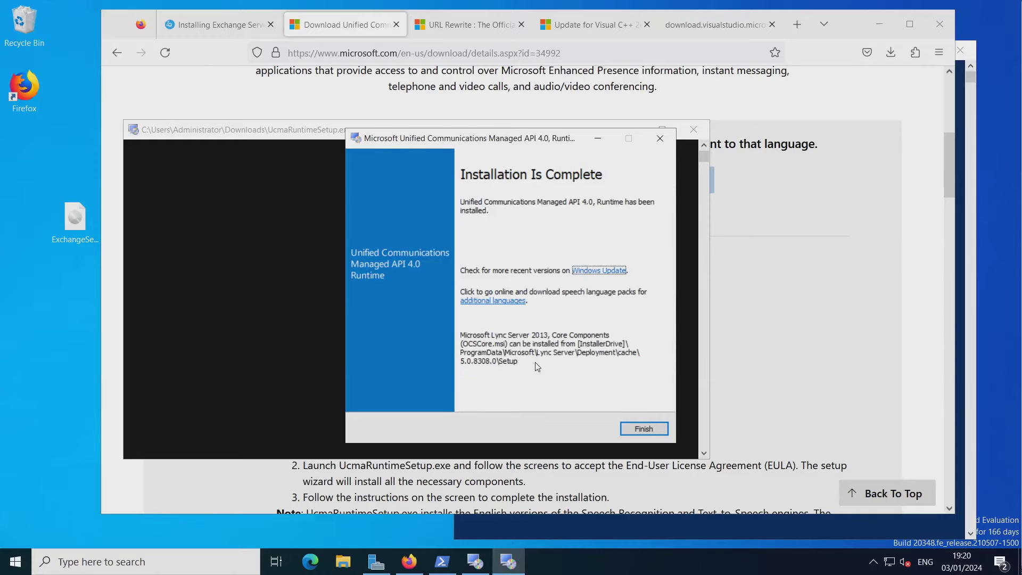
{"action": "left_click", "coordinate": [644, 428]}
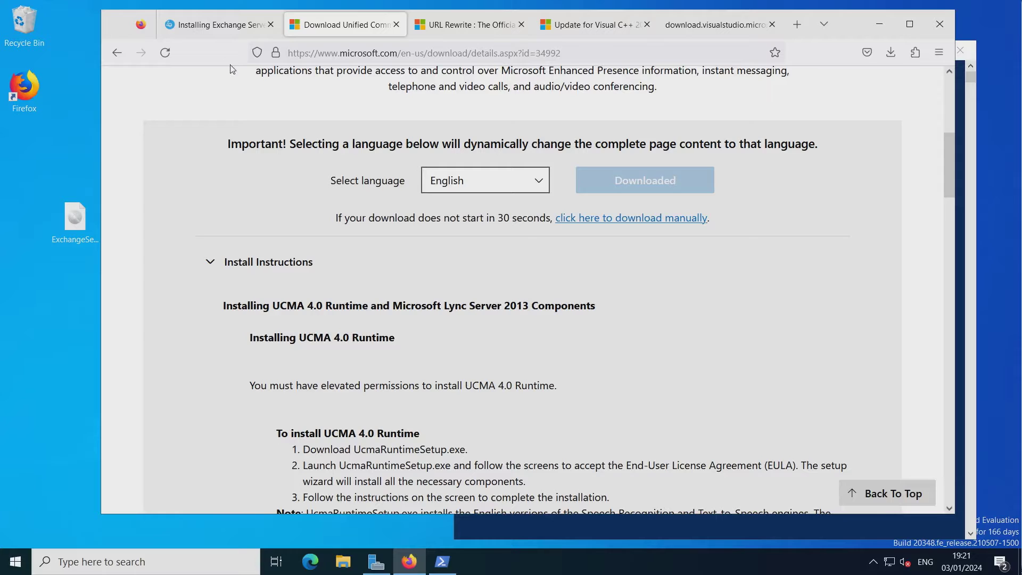
{"action": "left_click", "coordinate": [223, 25]}
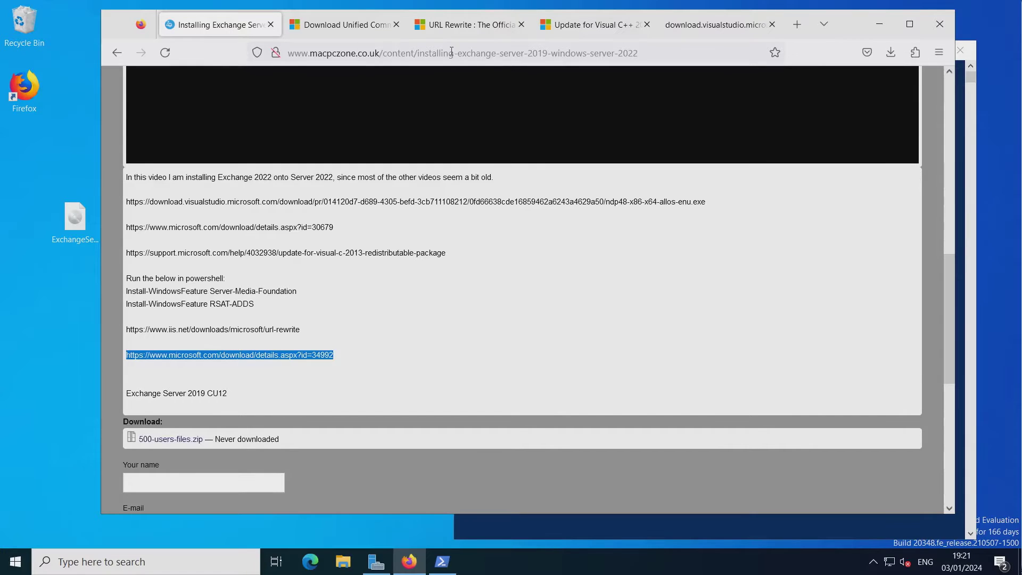
Rerun rewrite_amd64_en-US.msi from downloads; it demands IIS CoreWebEngine and W3SVC first.
{"action": "left_click", "coordinate": [469, 26]}
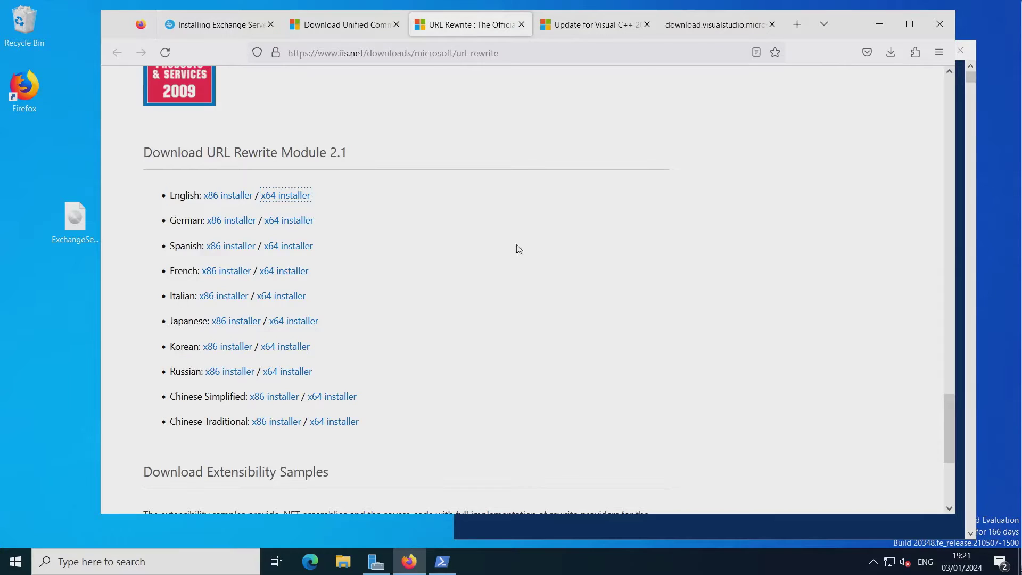
{"action": "scroll", "coordinate": [502, 260], "scroll_direction": "up", "scroll_amount": 2}
{"action": "scroll", "coordinate": [595, 223], "scroll_direction": "down", "scroll_amount": 2}
{"action": "left_click", "coordinate": [891, 53]}
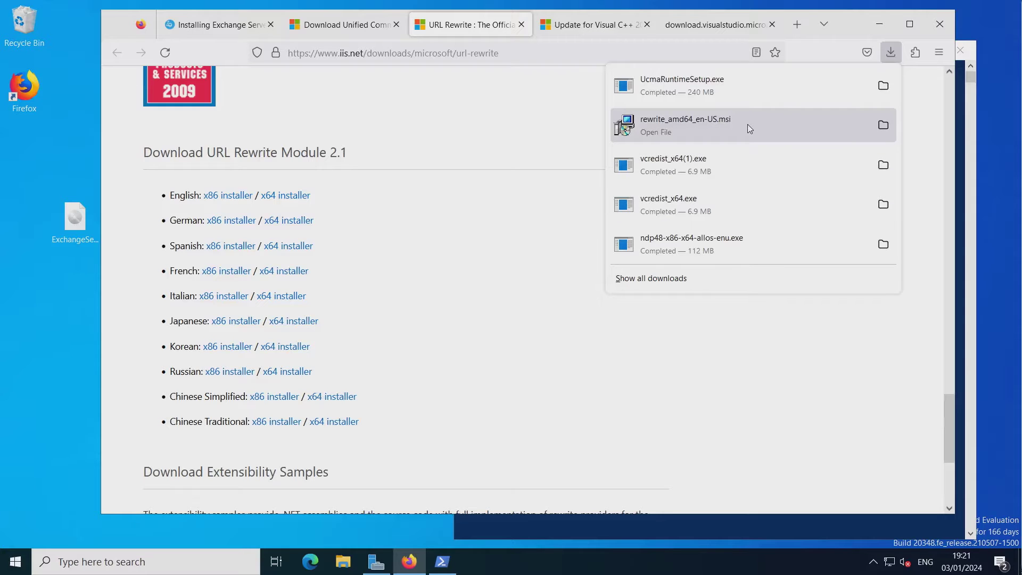
{"action": "left_click", "coordinate": [722, 126]}
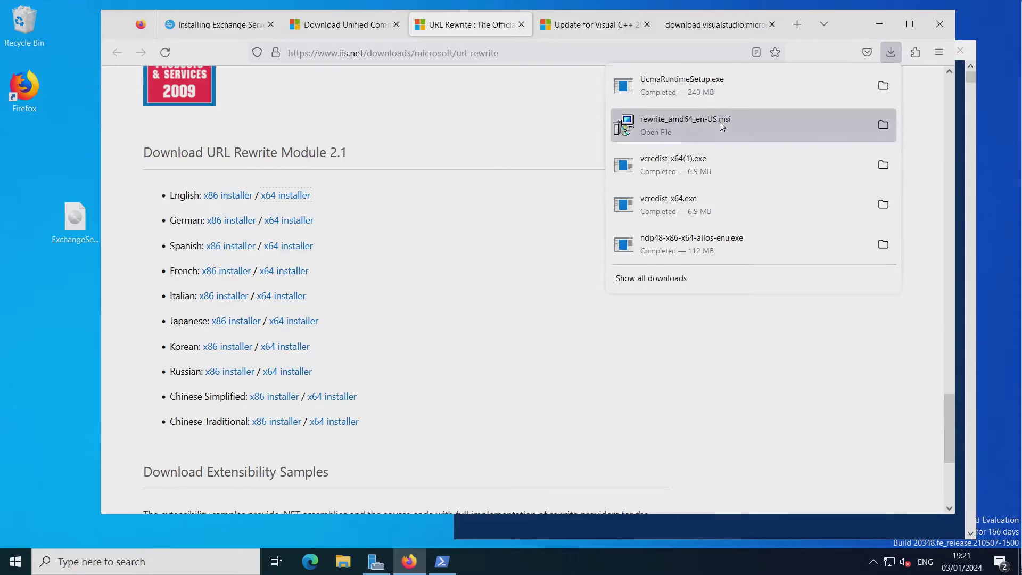
{"action": "left_click", "coordinate": [625, 284]}
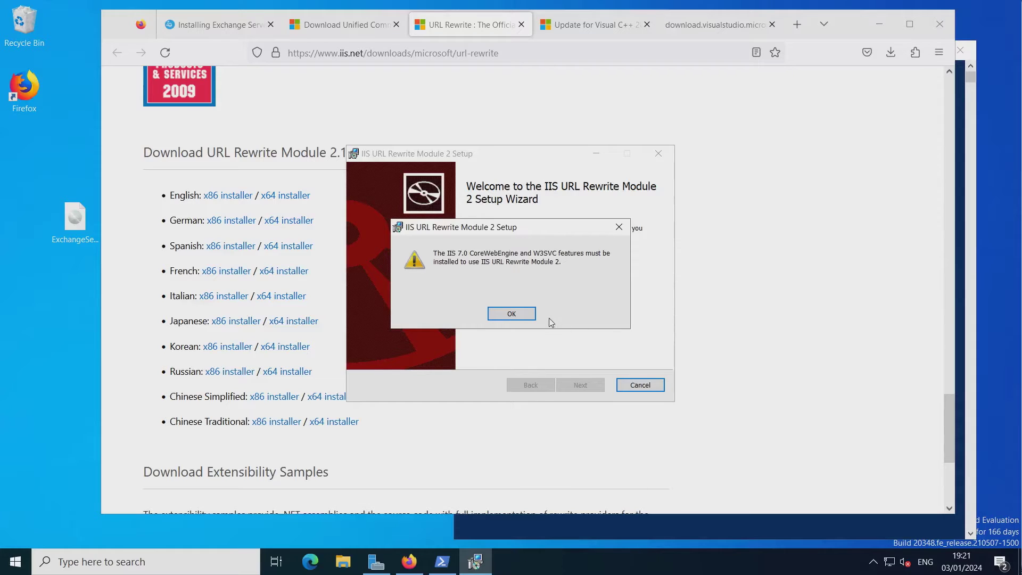
{"action": "mouse_move", "coordinate": [435, 557]}
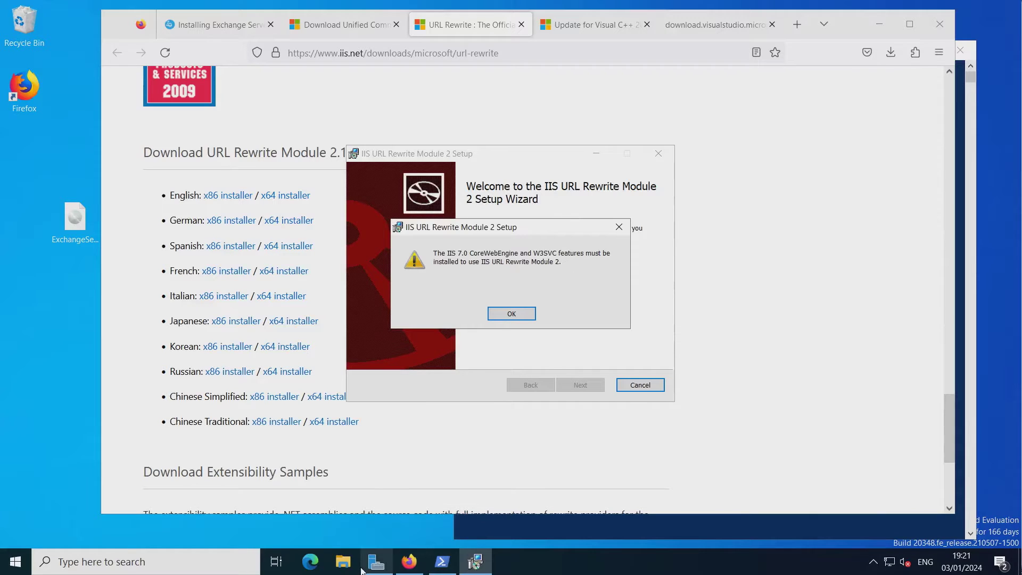
{"action": "left_click", "coordinate": [381, 565]}
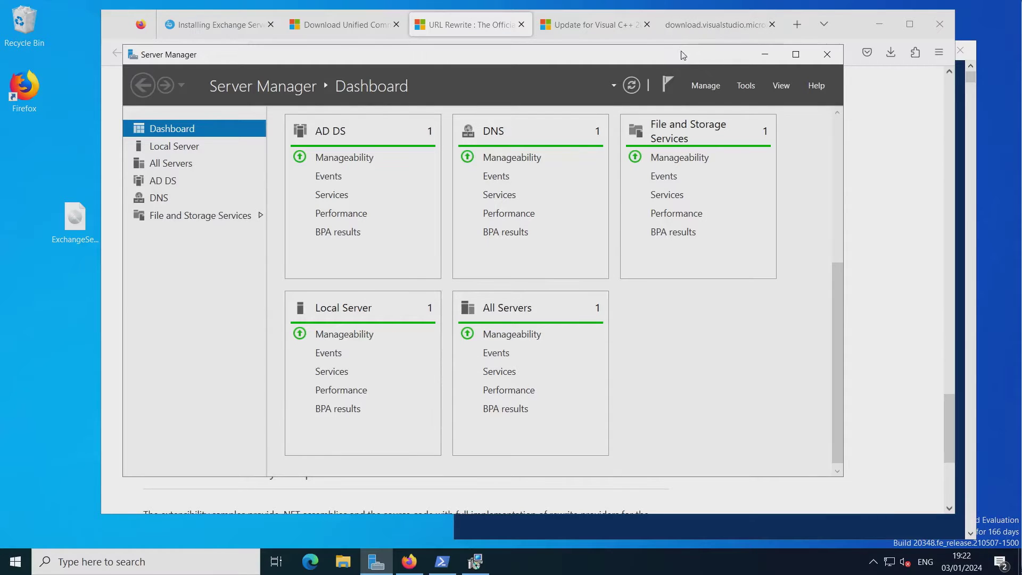
Start Manage > Add Roles and Features and advance through role-based installation to Server Roles.
{"action": "left_click_drag", "start_coordinate": [684, 54], "coordinate": [590, 66]}
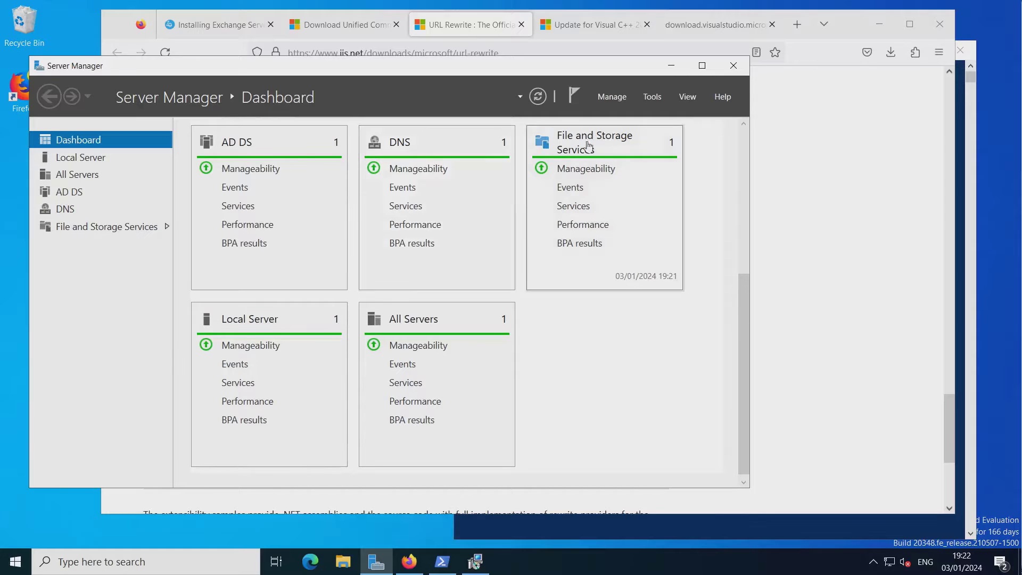
{"action": "left_click", "coordinate": [612, 98]}
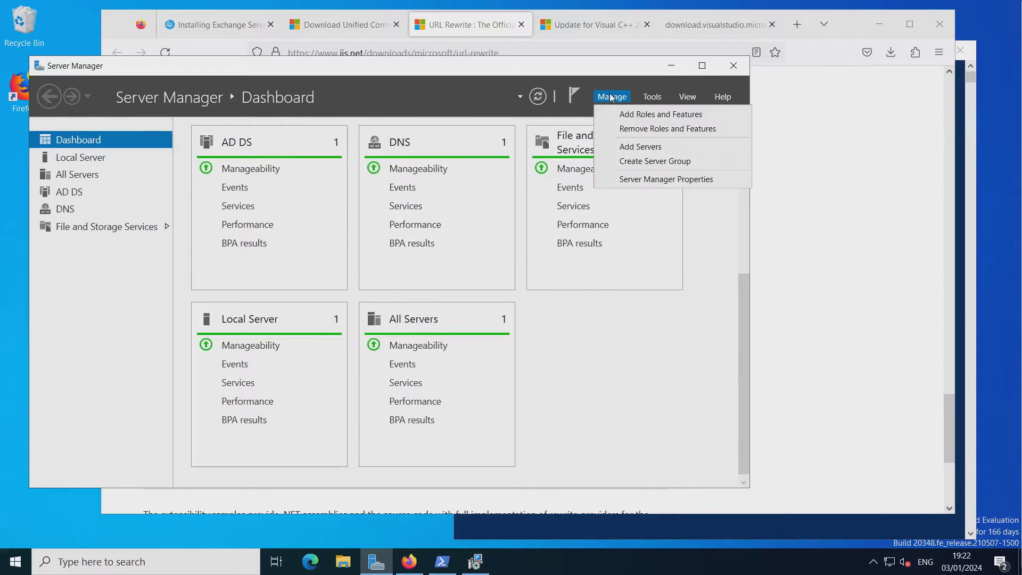
{"action": "left_click", "coordinate": [636, 114]}
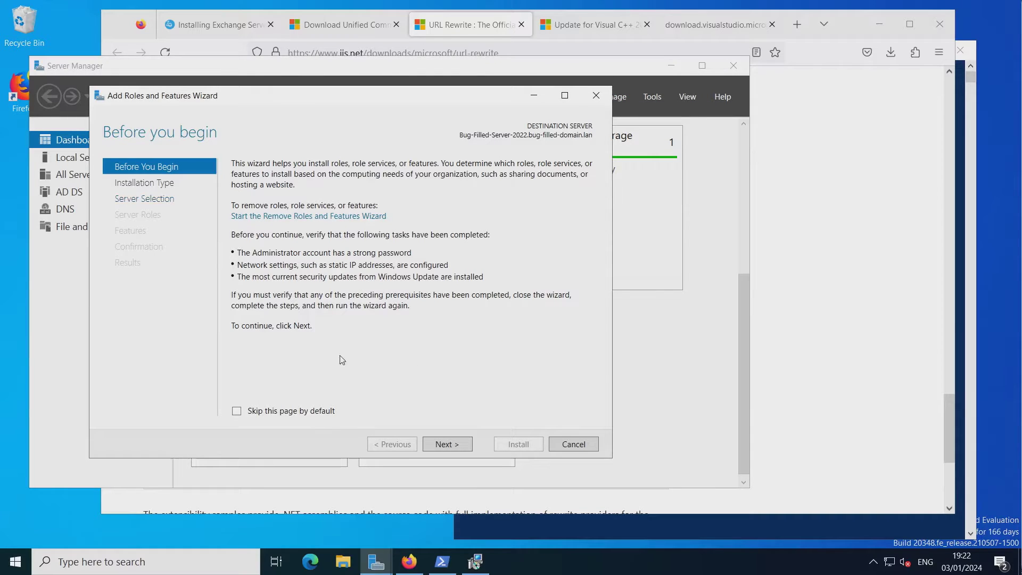
{"action": "left_click", "coordinate": [455, 447]}
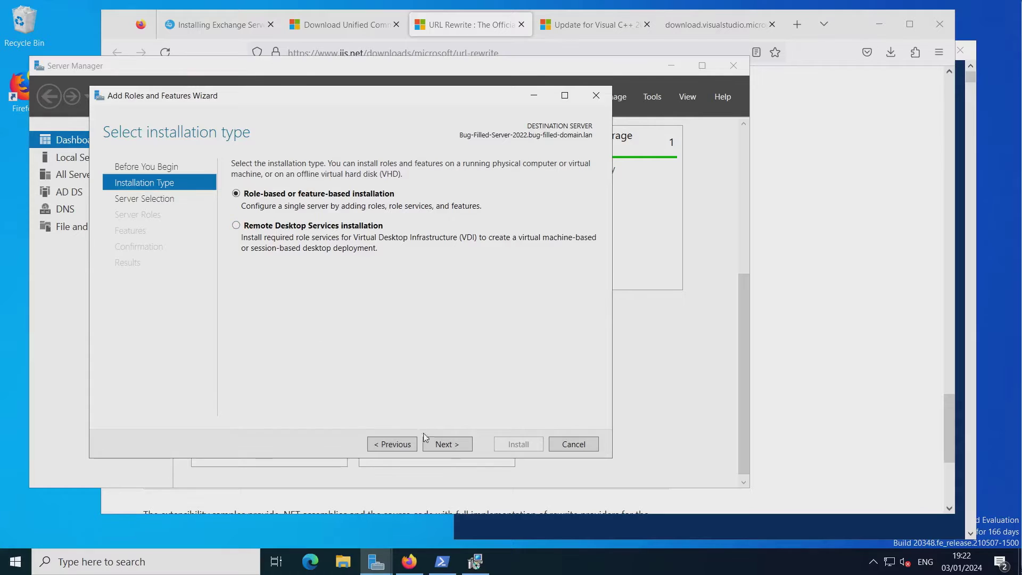
{"action": "left_click", "coordinate": [445, 448]}
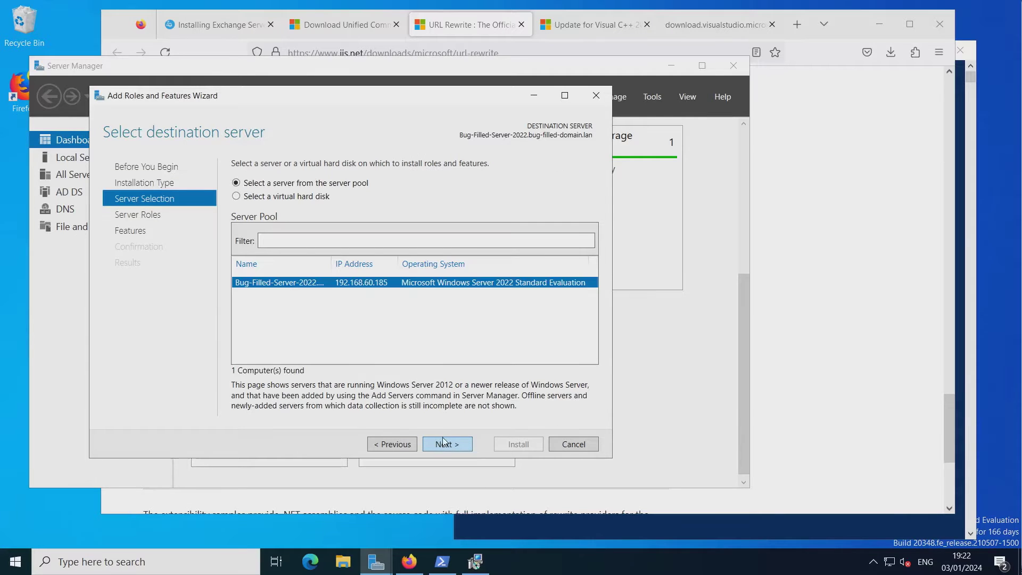
{"action": "left_click", "coordinate": [452, 444]}
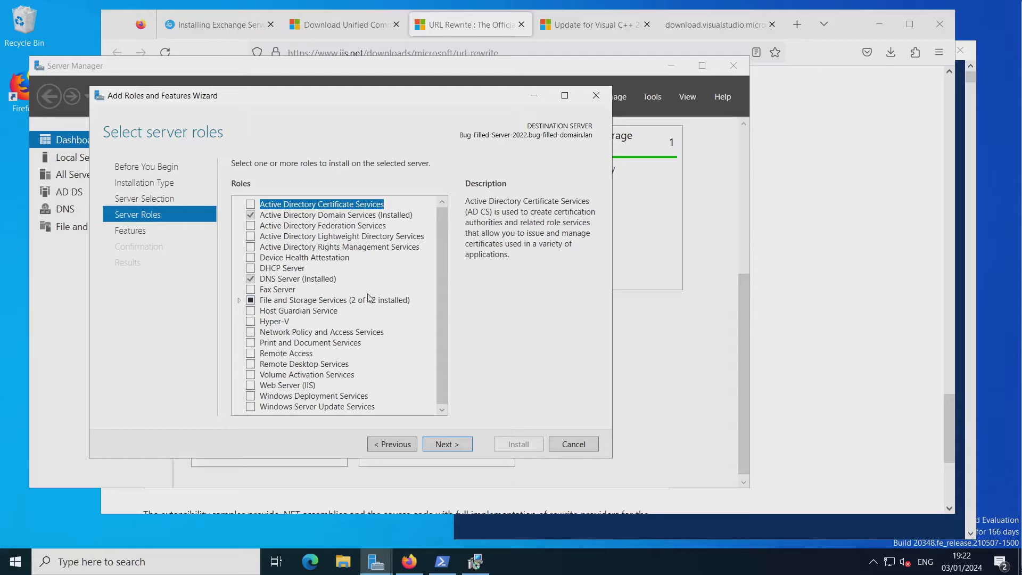
{"action": "left_click", "coordinate": [476, 561]}
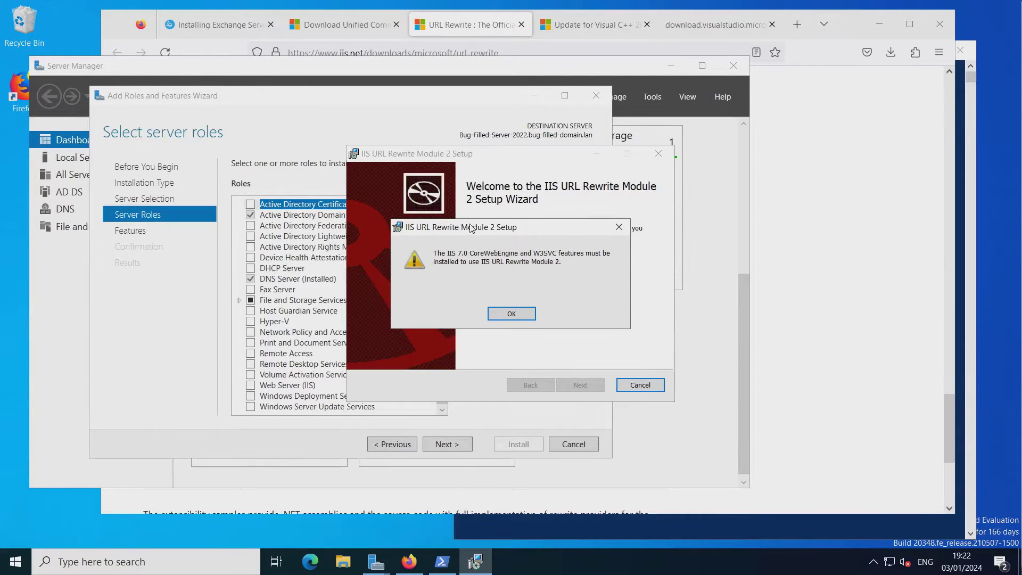
{"action": "left_click_drag", "start_coordinate": [471, 228], "coordinate": [836, 315]}
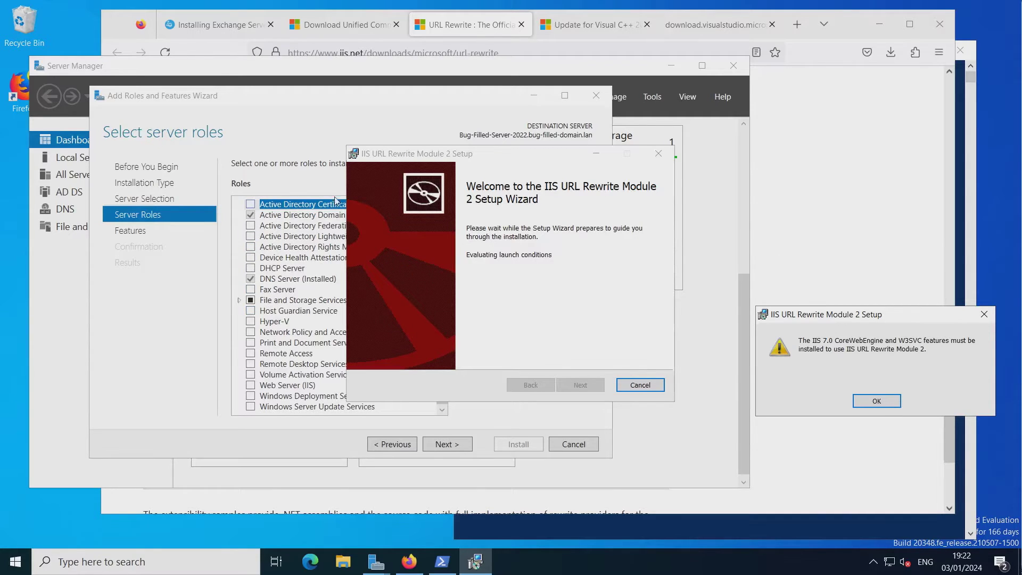
{"action": "left_click", "coordinate": [281, 141]}
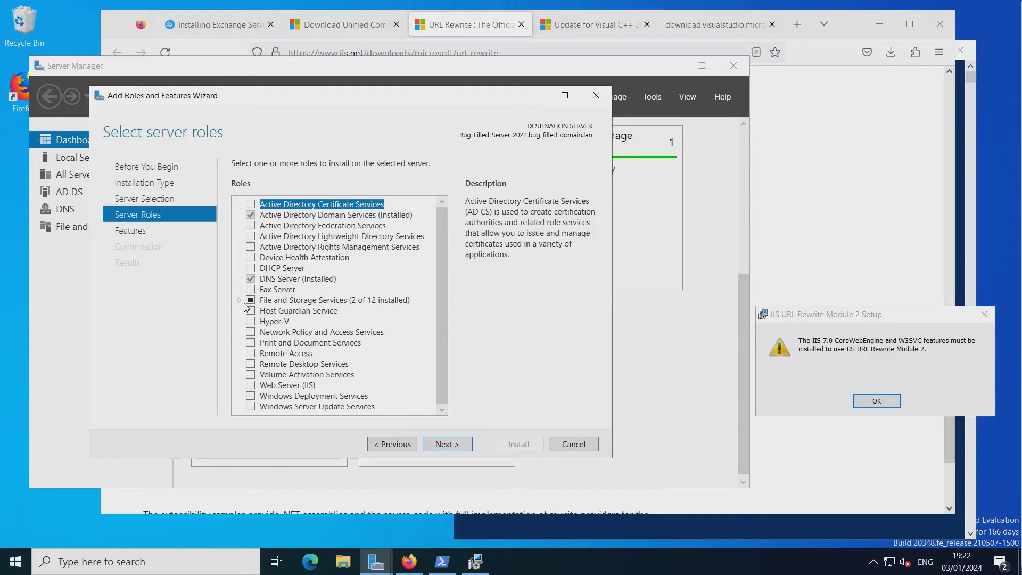
Tick Web Server (IIS) with its management tools and skip the Features page without additions.
{"action": "left_click", "coordinate": [250, 385]}
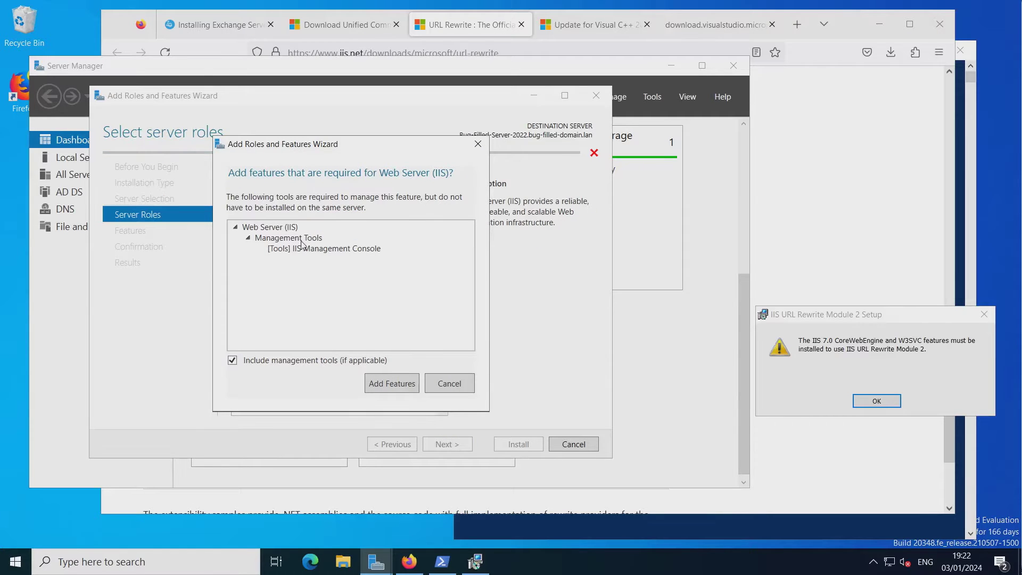
{"action": "left_click", "coordinate": [388, 383]}
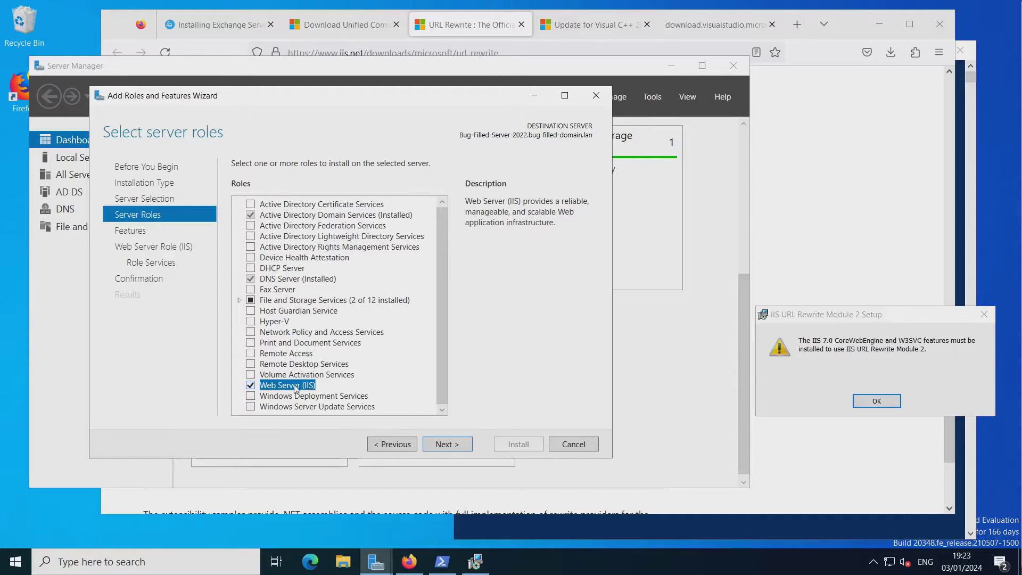
{"action": "left_click", "coordinate": [447, 445]}
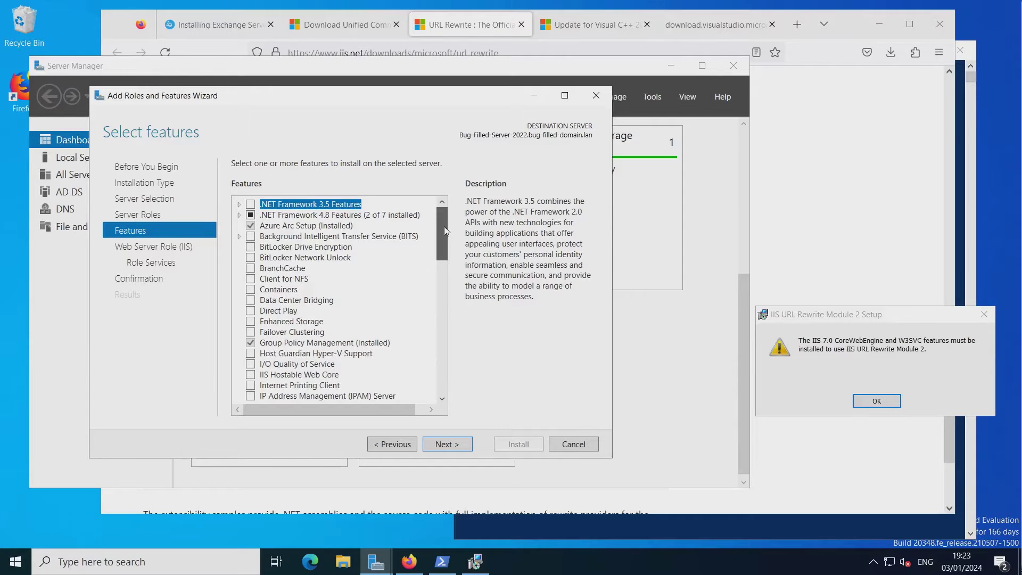
{"action": "left_click_drag", "start_coordinate": [444, 225], "coordinate": [432, 372]}
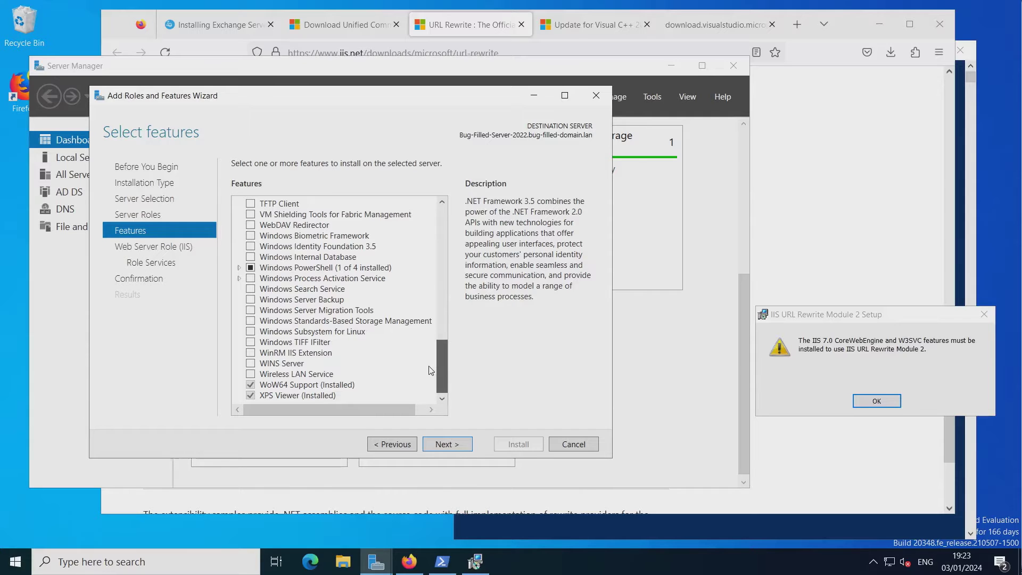
{"action": "left_click_drag", "start_coordinate": [432, 370], "coordinate": [425, 224]}
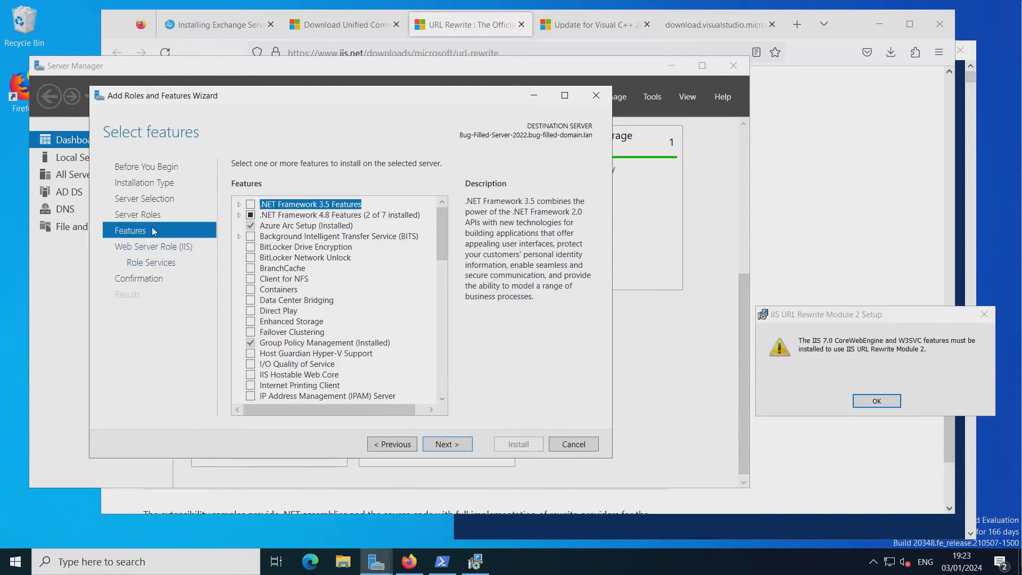
{"action": "left_click", "coordinate": [438, 445]}
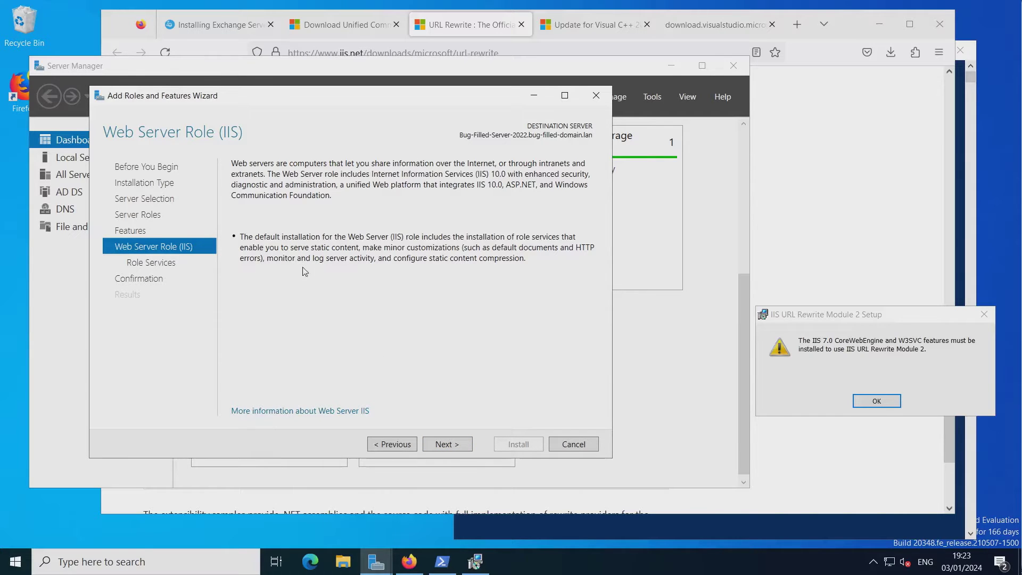
Keep the default IIS role services, install the role, and close the wizard.
{"action": "left_click", "coordinate": [164, 264]}
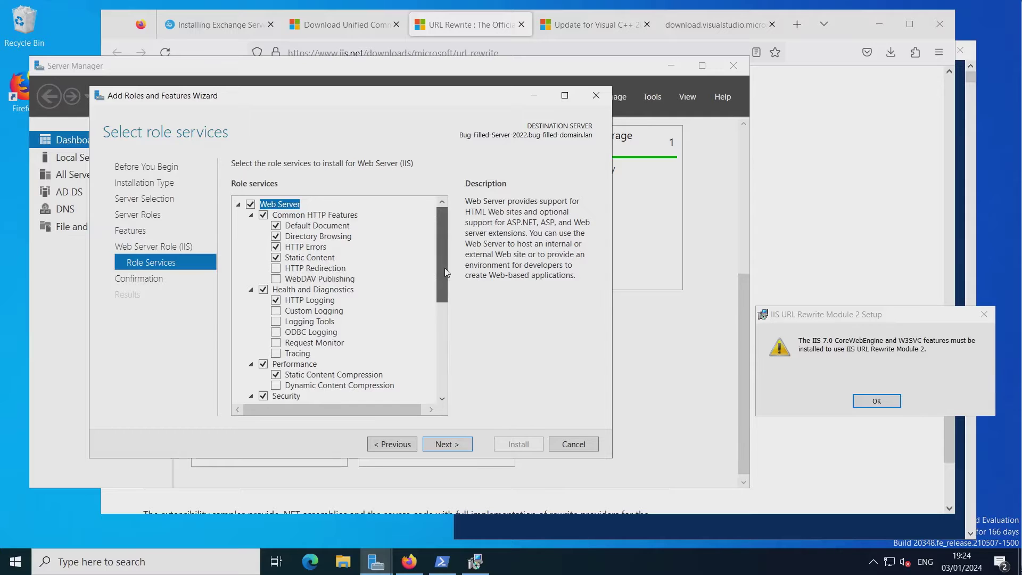
{"action": "left_click_drag", "start_coordinate": [443, 267], "coordinate": [446, 376]}
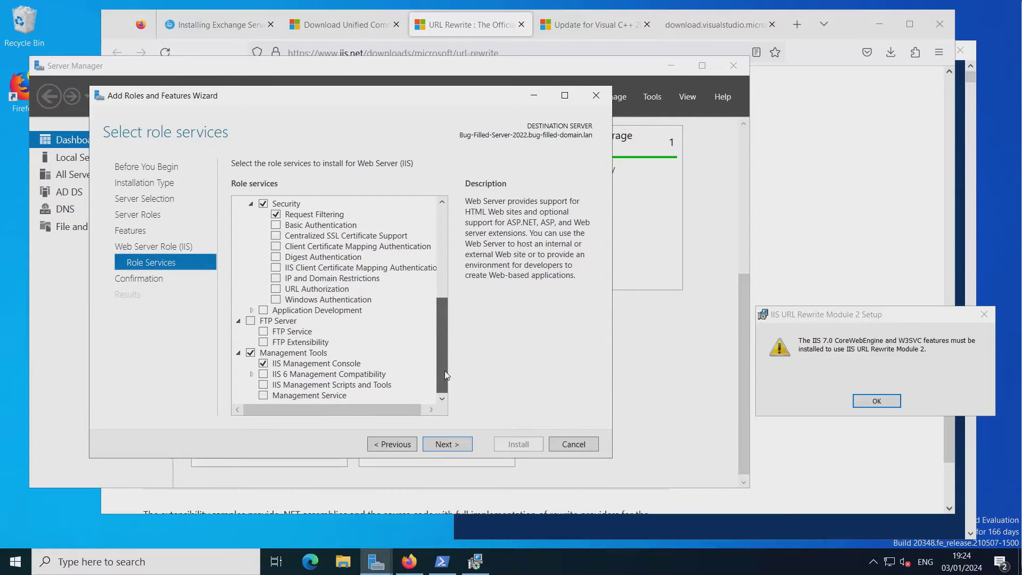
{"action": "left_click_drag", "start_coordinate": [446, 376], "coordinate": [442, 238]}
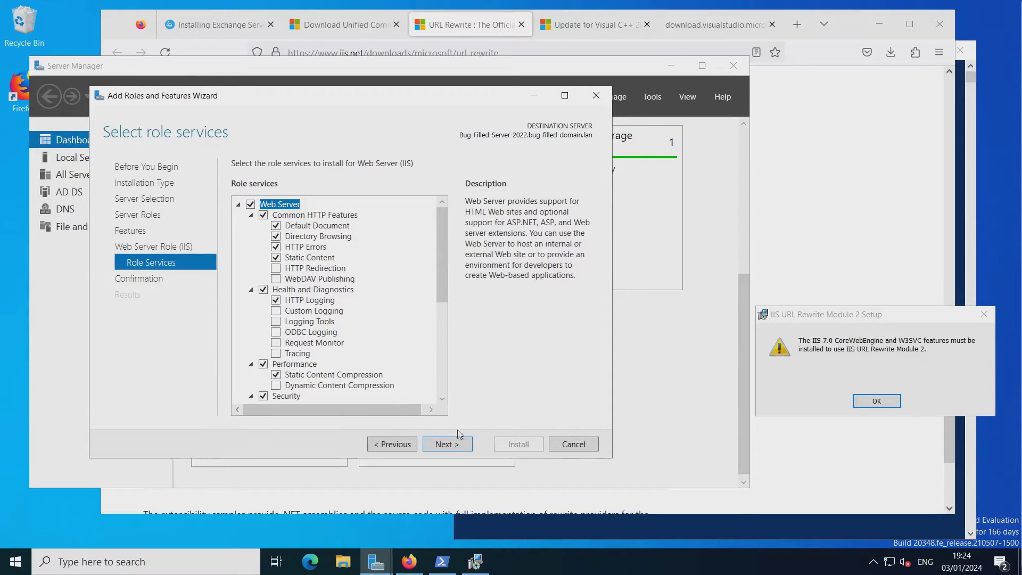
{"action": "left_click", "coordinate": [452, 446]}
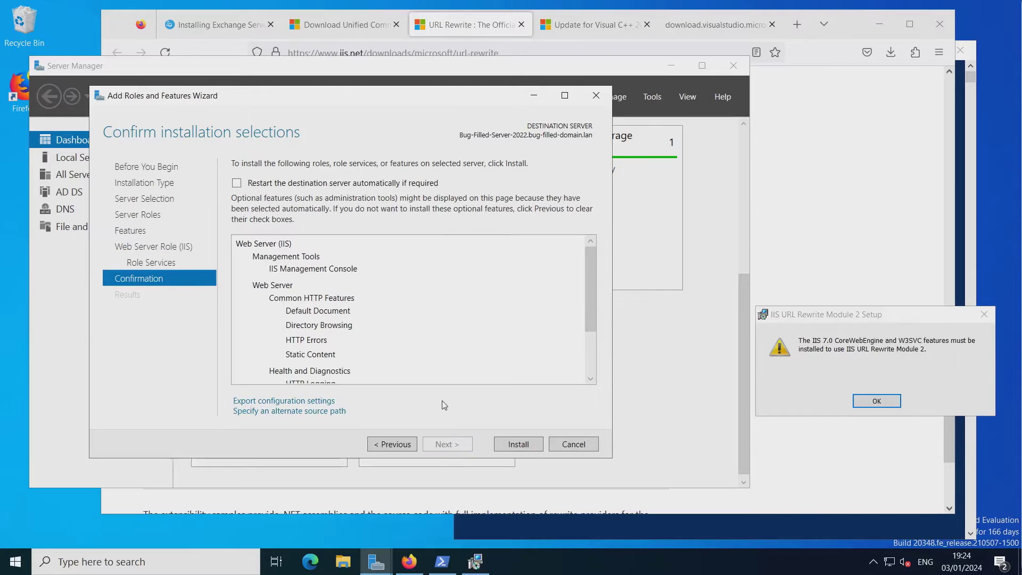
{"action": "left_click", "coordinate": [503, 444]}
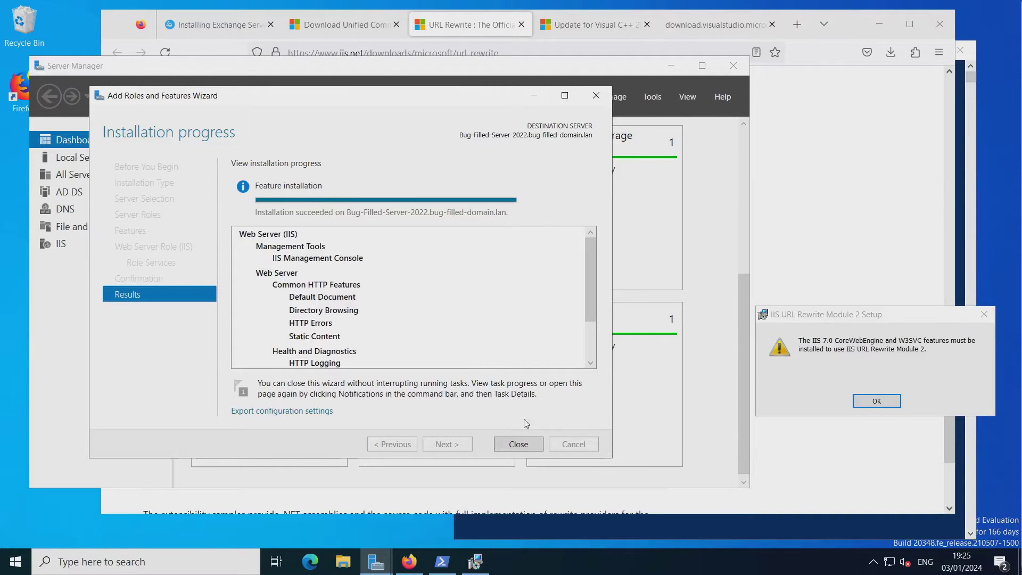
{"action": "left_click", "coordinate": [520, 444]}
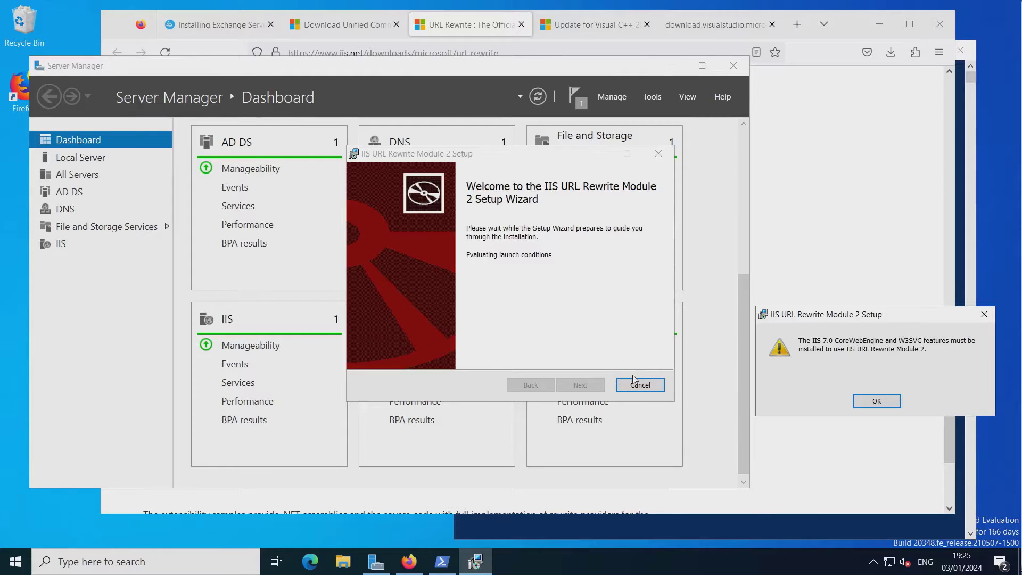
Close the failed setup, rerun rewrite_amd64_en-US.msi, accept the licence and install URL Rewrite Module 2.
{"action": "left_click", "coordinate": [869, 400]}
{"action": "left_click", "coordinate": [581, 385]}
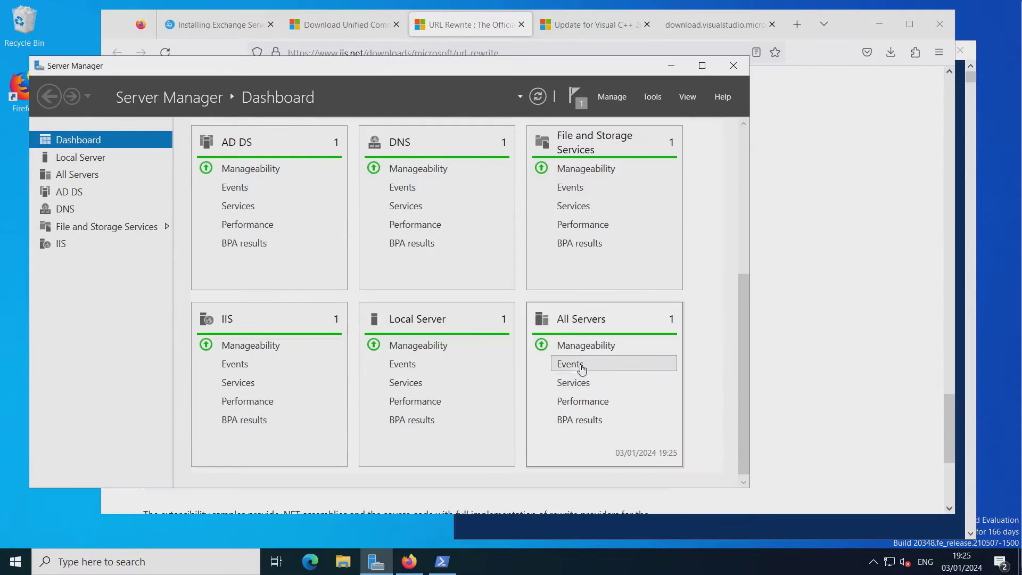
{"action": "left_click", "coordinate": [816, 161]}
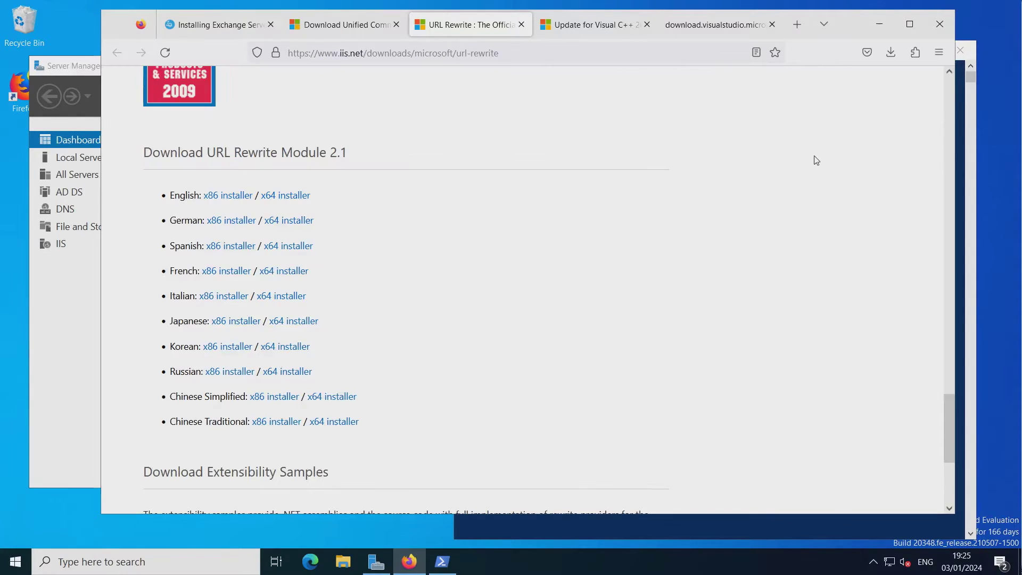
{"action": "left_click", "coordinate": [891, 52]}
{"action": "left_click", "coordinate": [719, 128]}
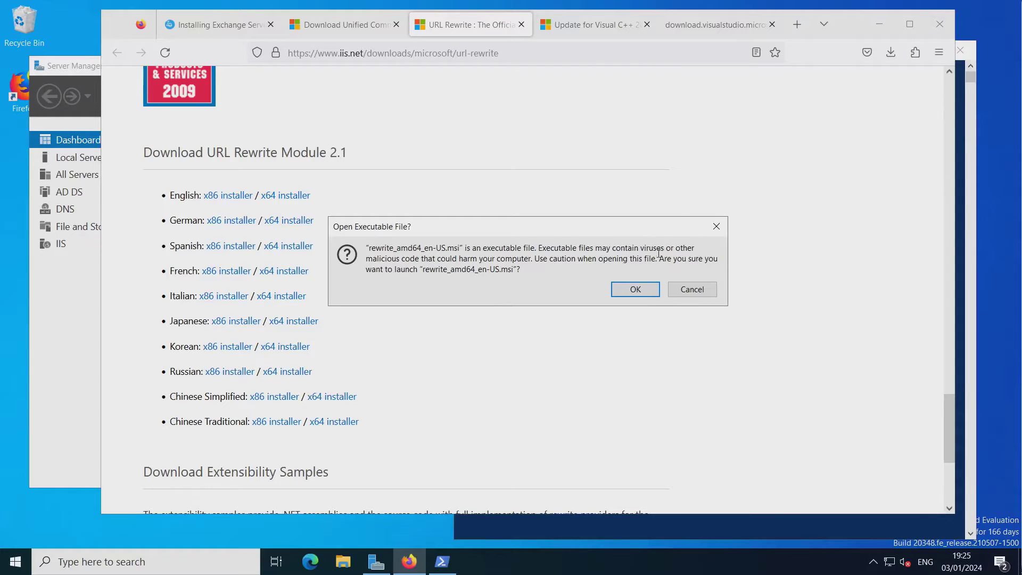
{"action": "left_click", "coordinate": [636, 289]}
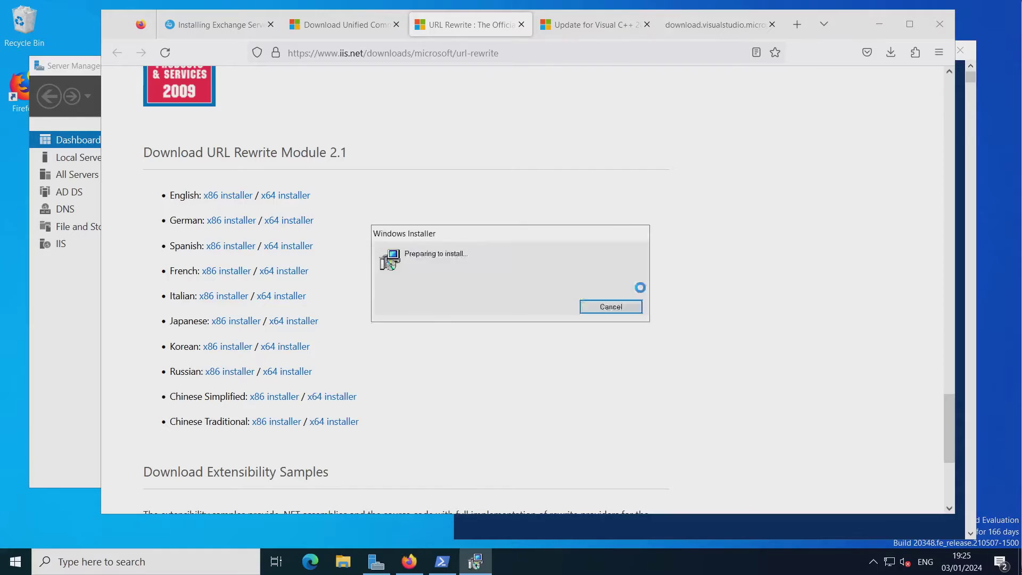
{"action": "left_click", "coordinate": [500, 355]}
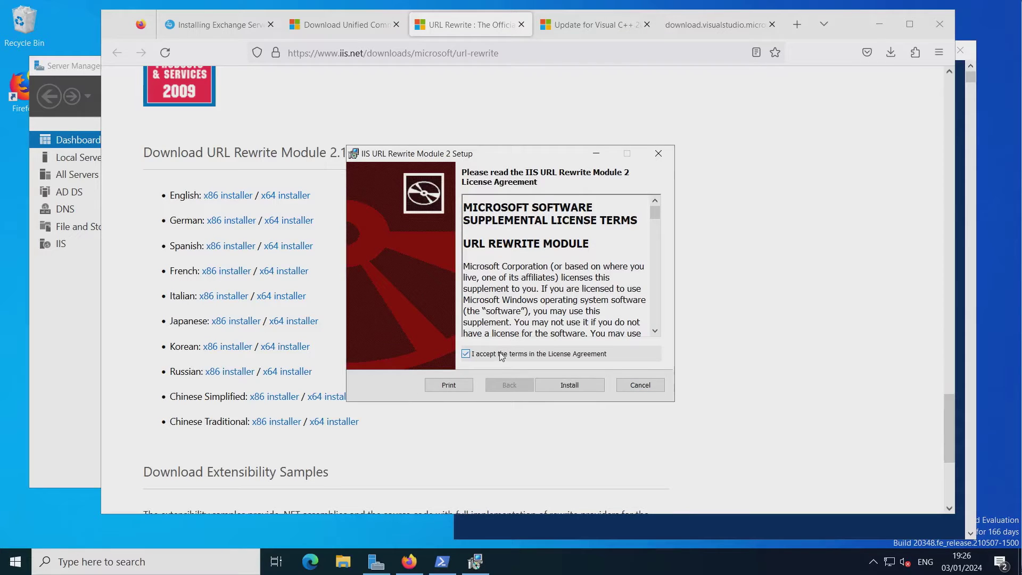
{"action": "left_click", "coordinate": [566, 386]}
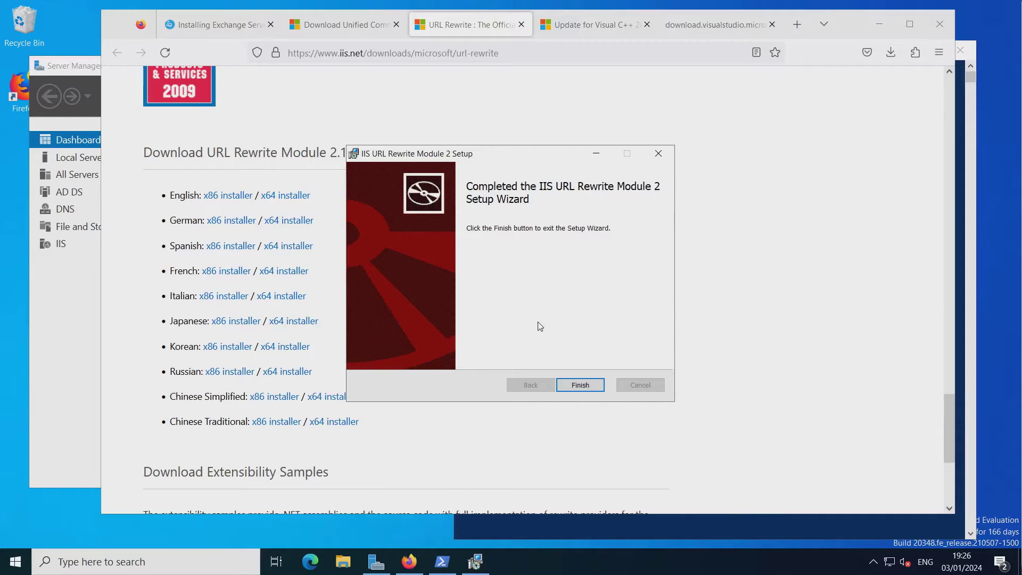
{"action": "left_click", "coordinate": [590, 387]}
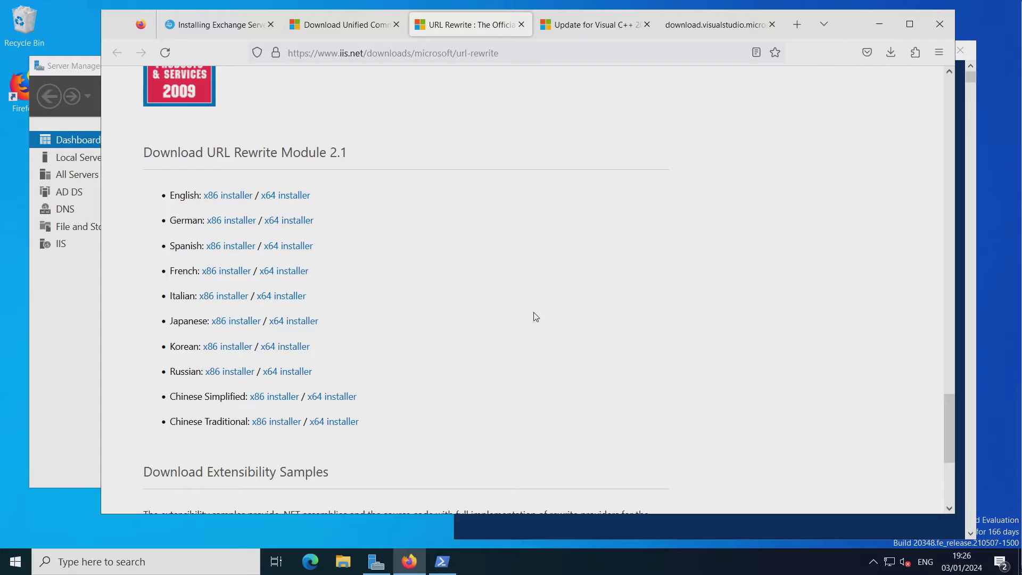
Minimize PowerShell, remove the completed task from Server Manager's notifications, and minimize Server Manager.
{"action": "left_click", "coordinate": [968, 405]}
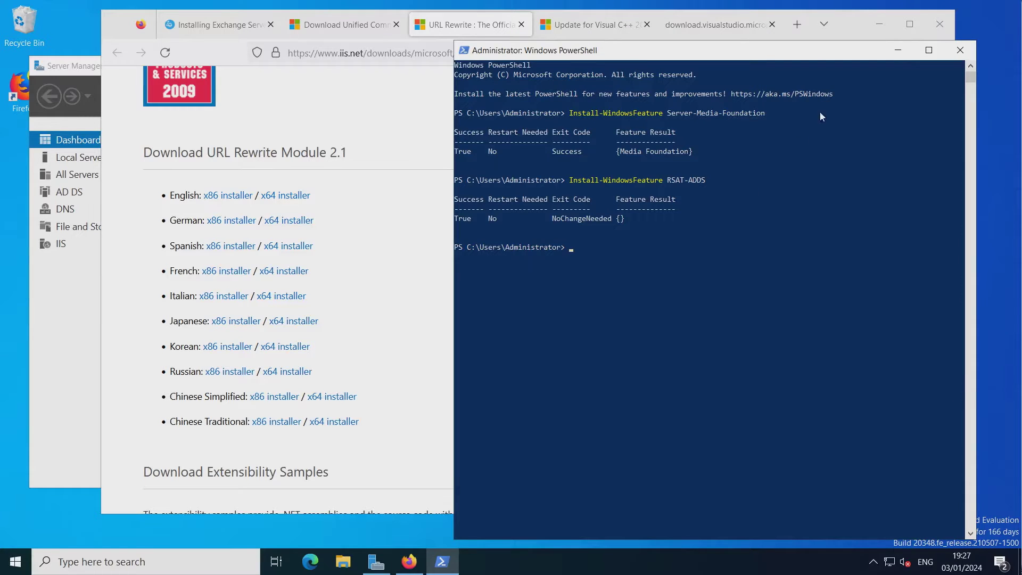
{"action": "left_click", "coordinate": [898, 50]}
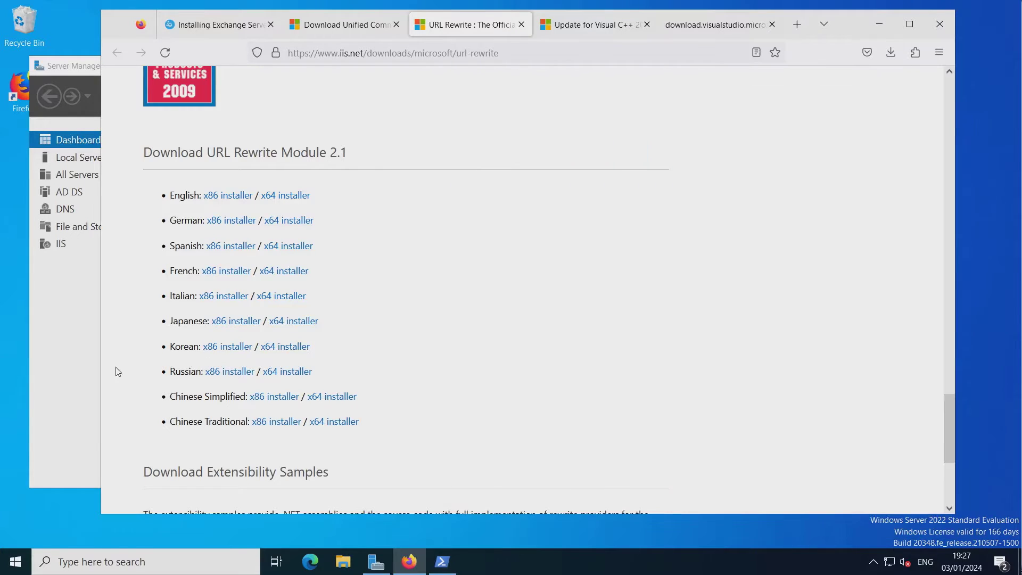
{"action": "left_click", "coordinate": [62, 383]}
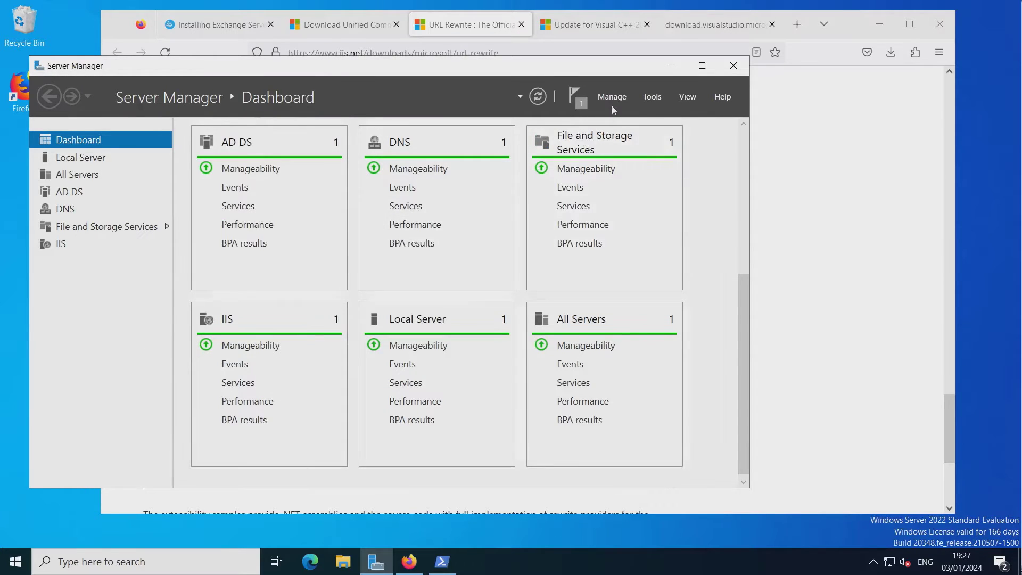
{"action": "left_click", "coordinate": [577, 104]}
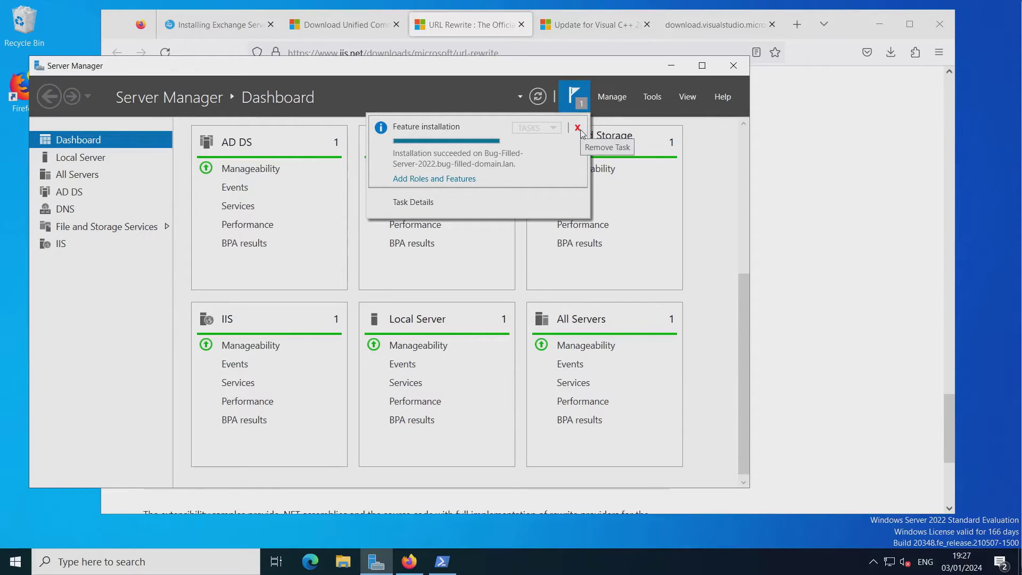
{"action": "left_click", "coordinate": [578, 128]}
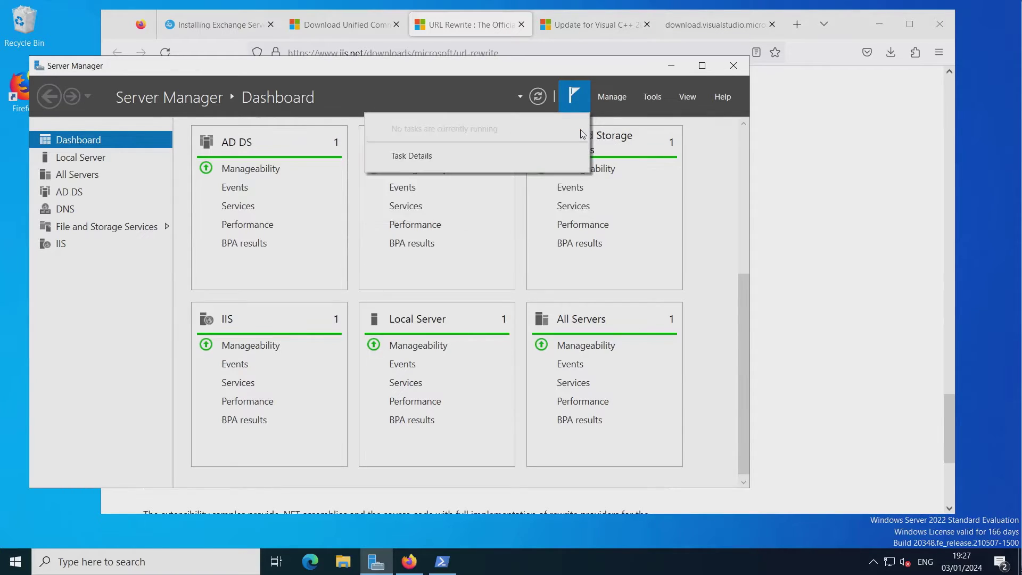
{"action": "left_click", "coordinate": [674, 69]}
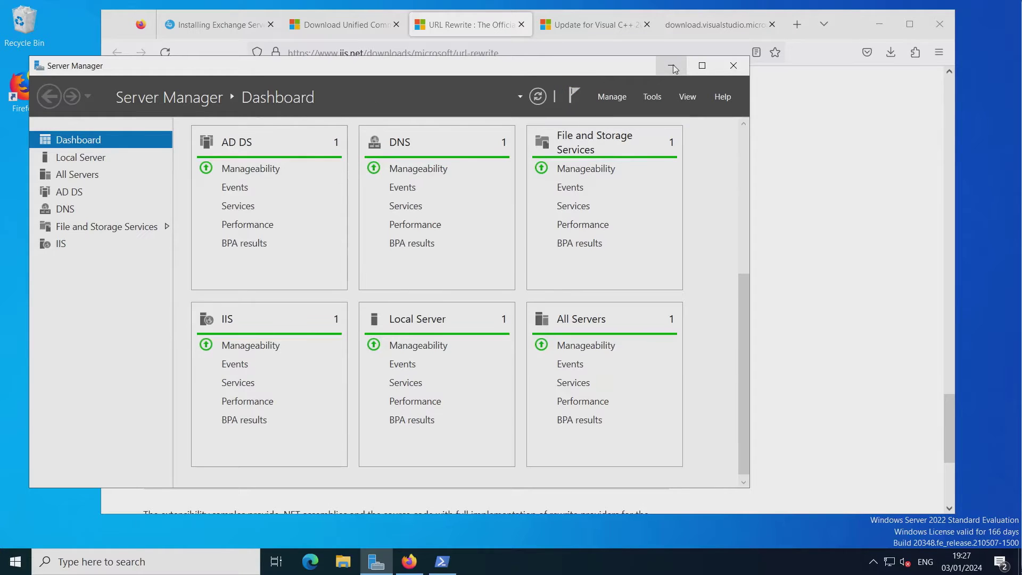
{"action": "left_click", "coordinate": [671, 67]}
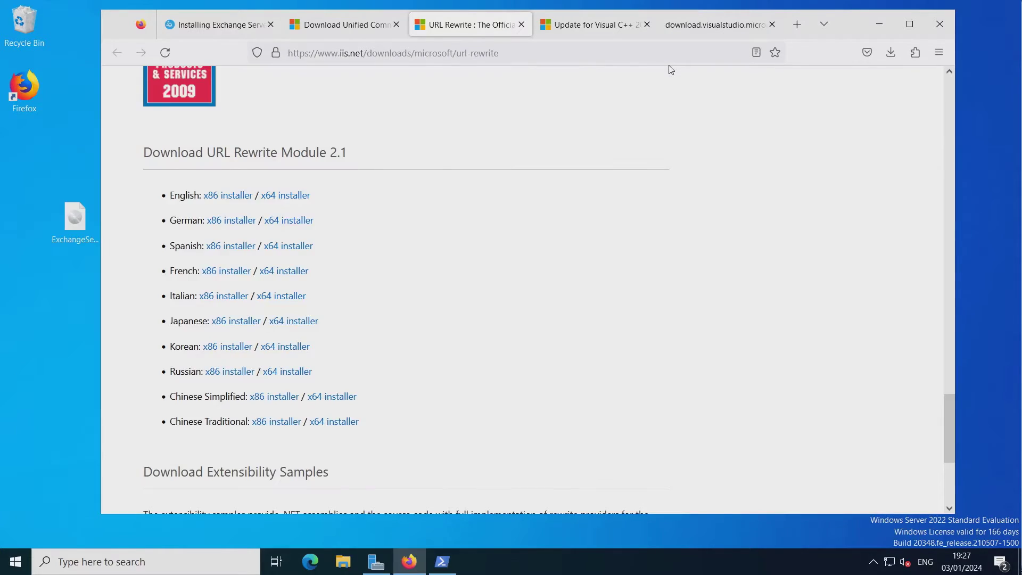
Go to duckduckgo.com in the tab holding the UCMA 4.0 download page.
{"action": "left_click", "coordinate": [222, 27]}
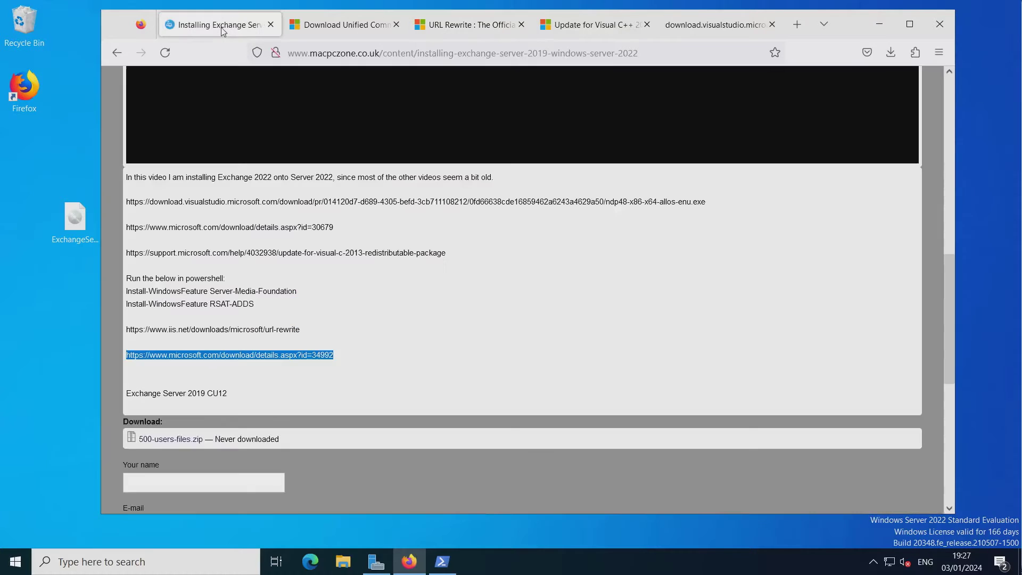
{"action": "left_click", "coordinate": [350, 28]}
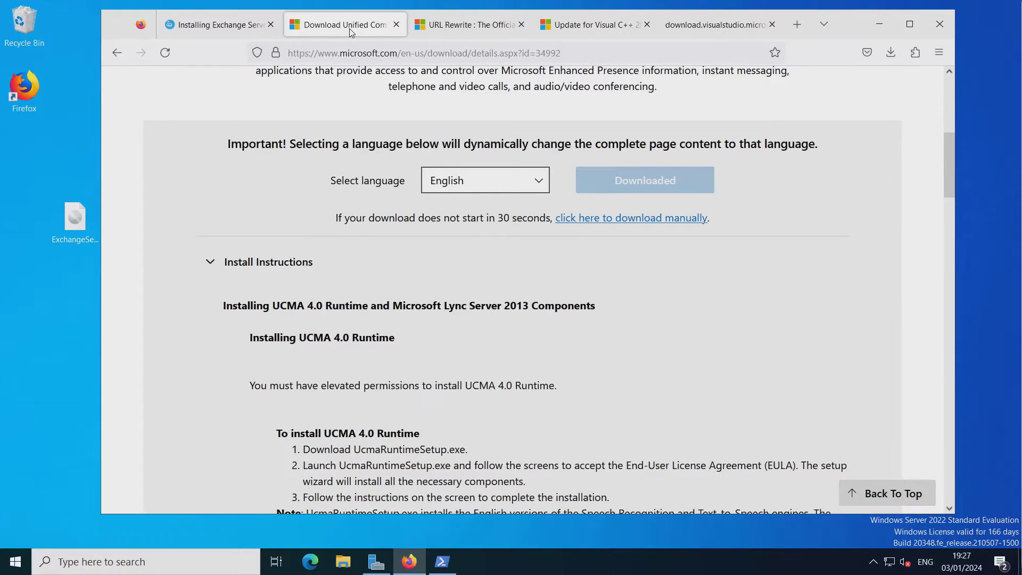
{"action": "left_click", "coordinate": [364, 53]}
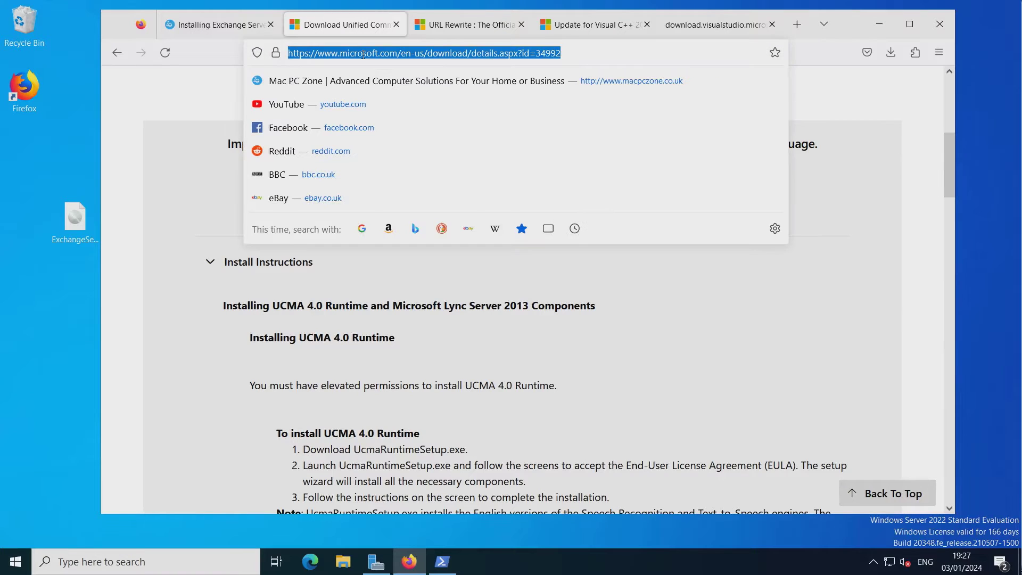
{"action": "type", "text": "go"}
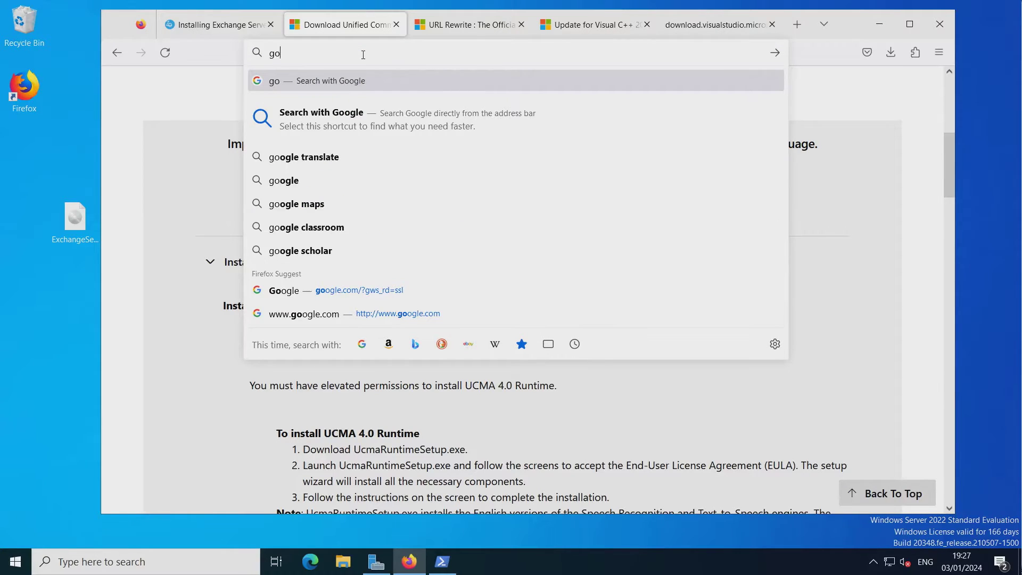
{"action": "key", "text": "BackSpace"}
{"action": "key", "text": "BackSpace"}
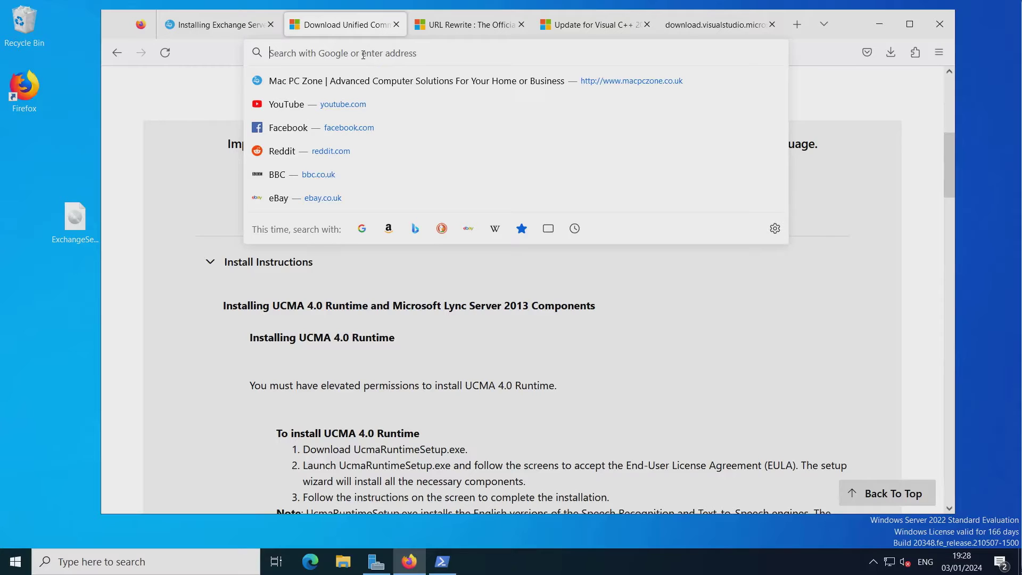
{"action": "type", "text": "dudkdu"}
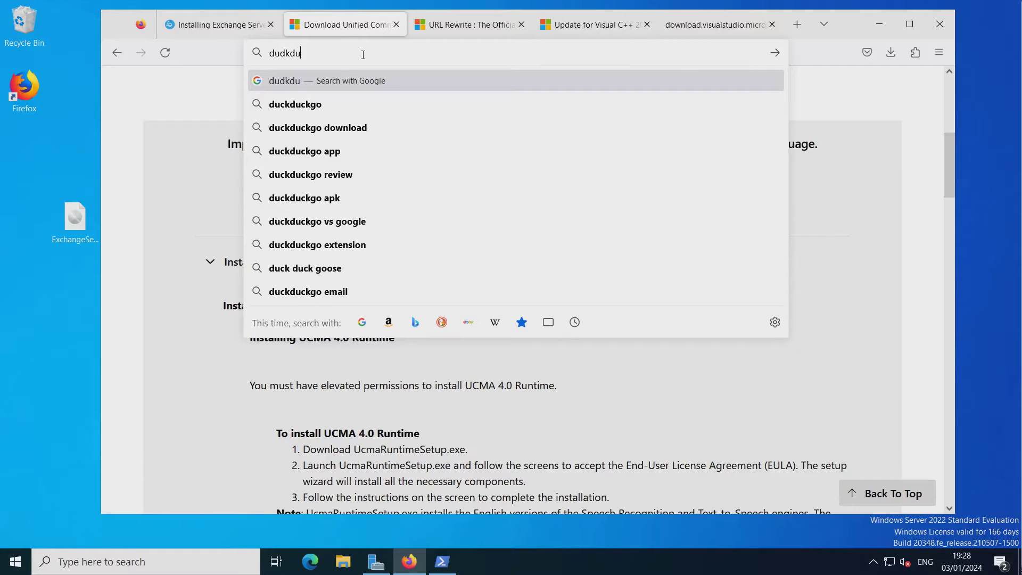
{"action": "key", "text": "BackSpace"}
{"action": "key", "text": "BackSpace"}
{"action": "key", "text": "BackSpace"}
{"action": "key", "text": "BackSpace"}
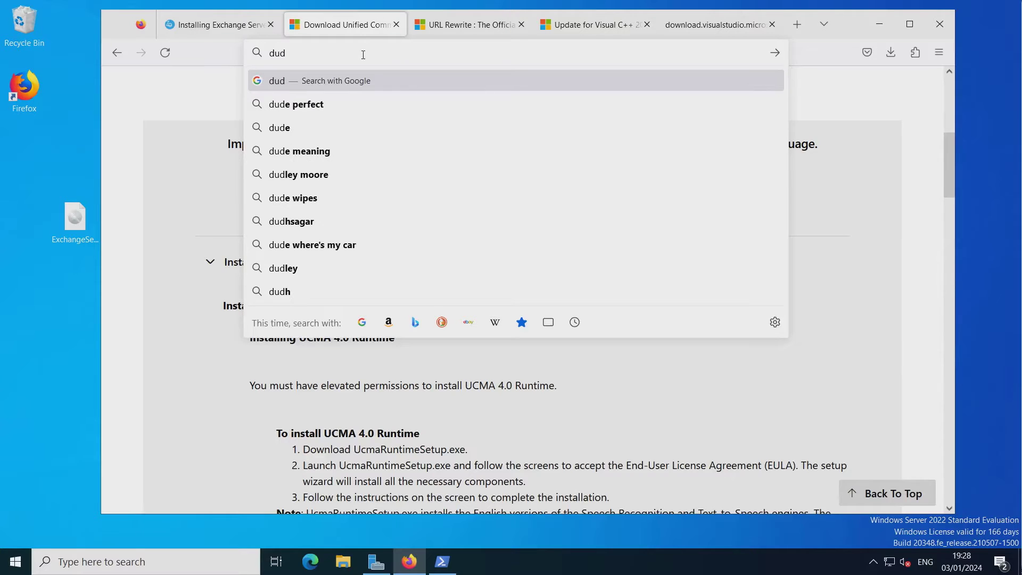
{"action": "type", "text": "ck"}
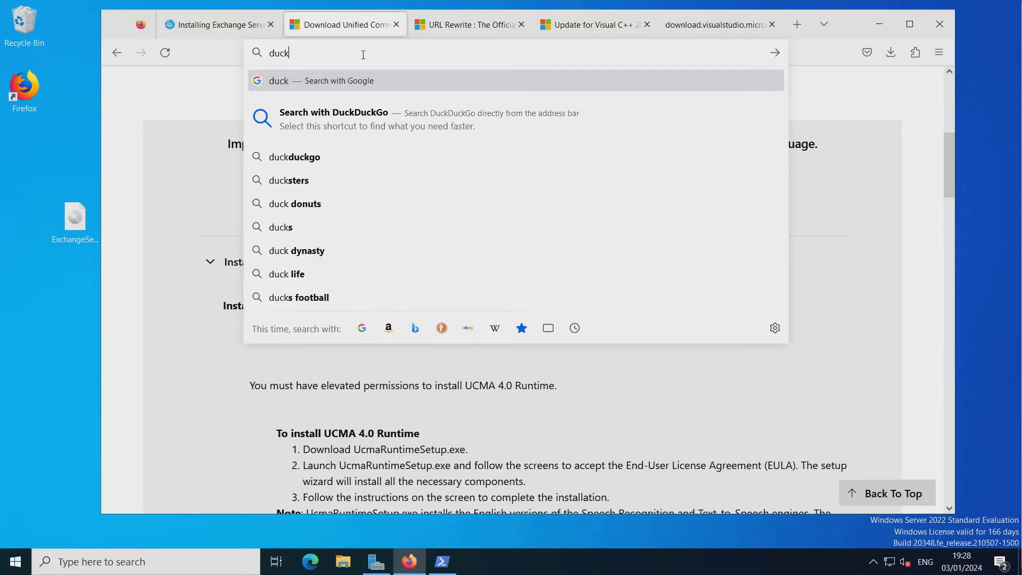
{"action": "type", "text": "duckg"}
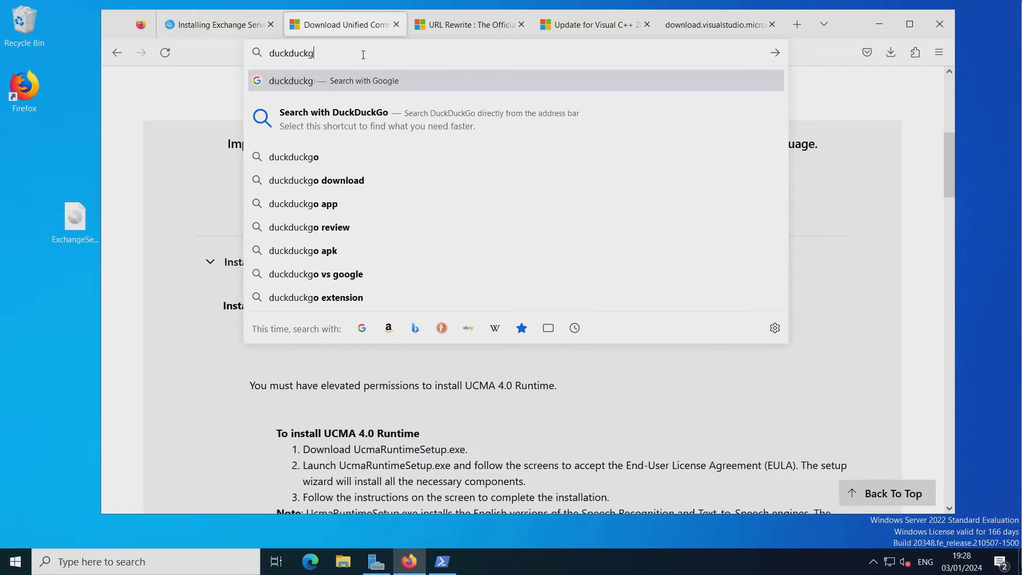
{"action": "type", "text": "o.com"}
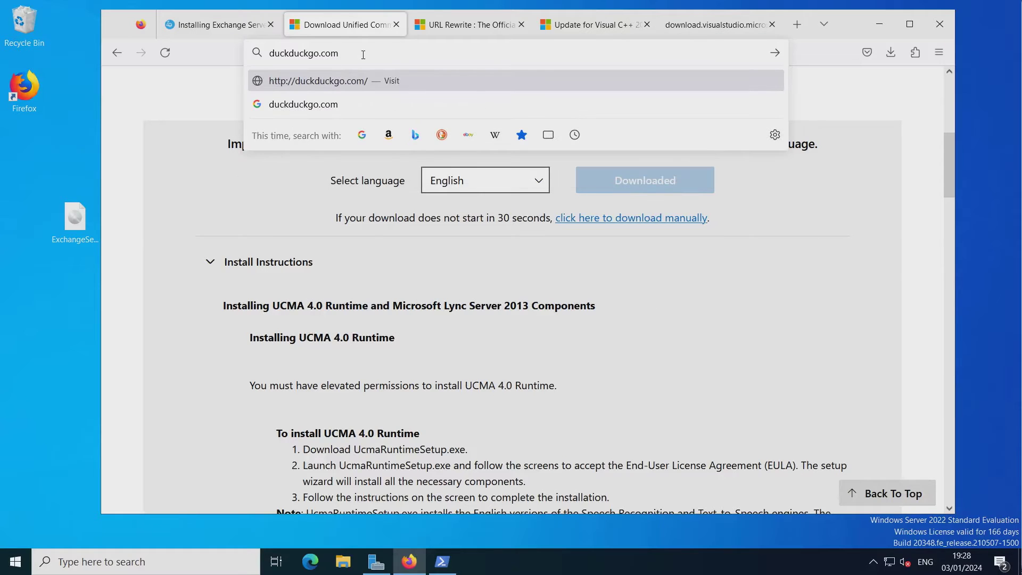
{"action": "key", "text": "Return"}
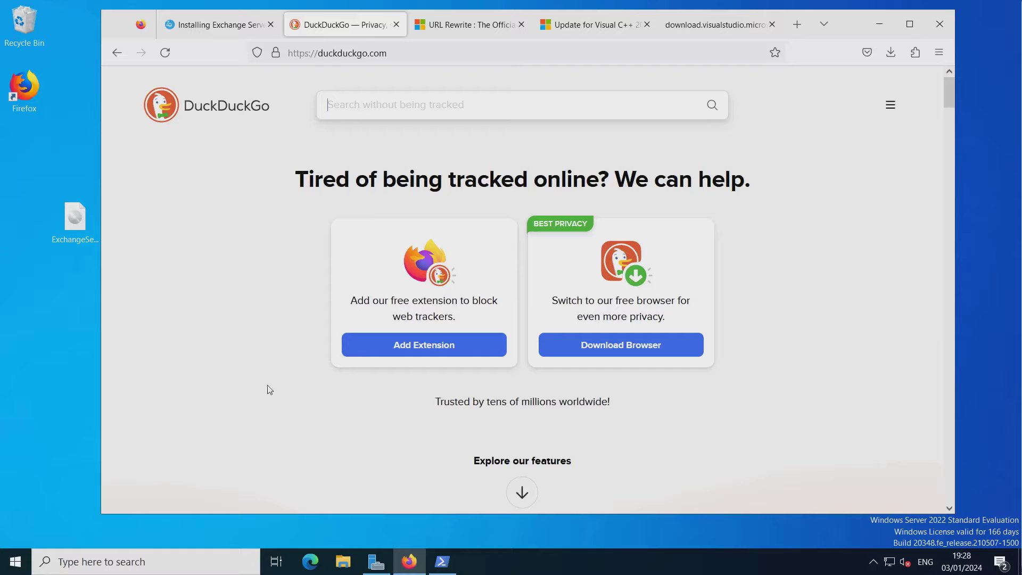
Copy the line 'Exchange Server 2019 CU12' from the Exchange 2019 installation guide.
{"action": "scroll", "coordinate": [248, 346], "scroll_direction": "down", "scroll_amount": 4}
{"action": "scroll", "coordinate": [249, 345], "scroll_direction": "up", "scroll_amount": 4}
{"action": "left_click", "coordinate": [204, 25]}
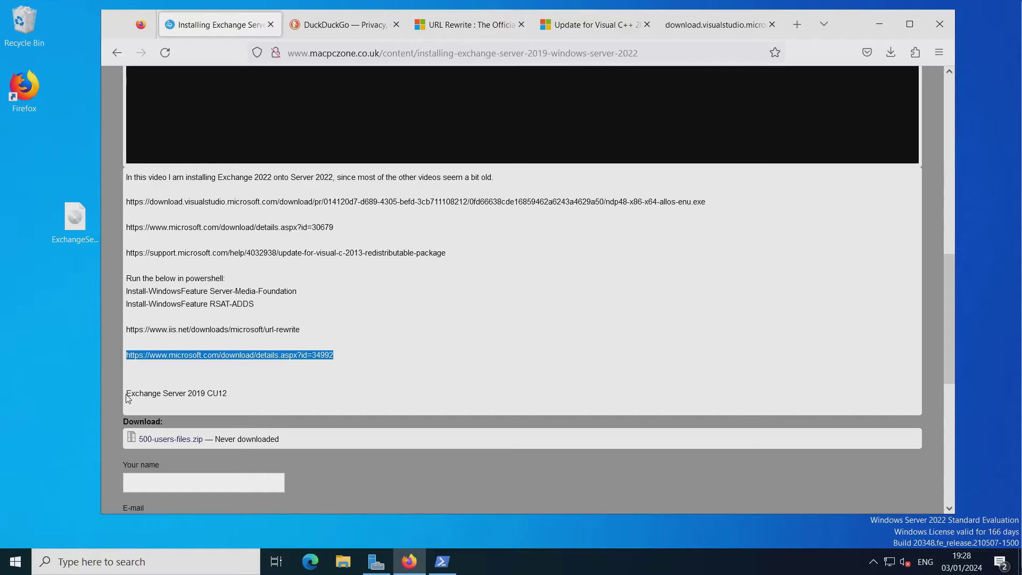
{"action": "left_click_drag", "start_coordinate": [128, 393], "coordinate": [258, 393]}
{"action": "right_click", "coordinate": [200, 395]}
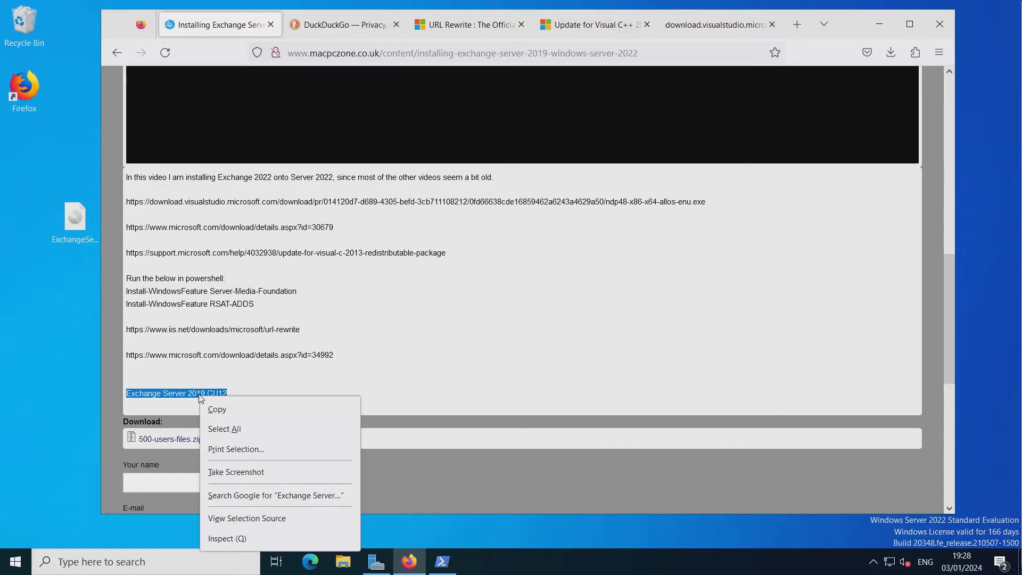
{"action": "left_click", "coordinate": [217, 410]}
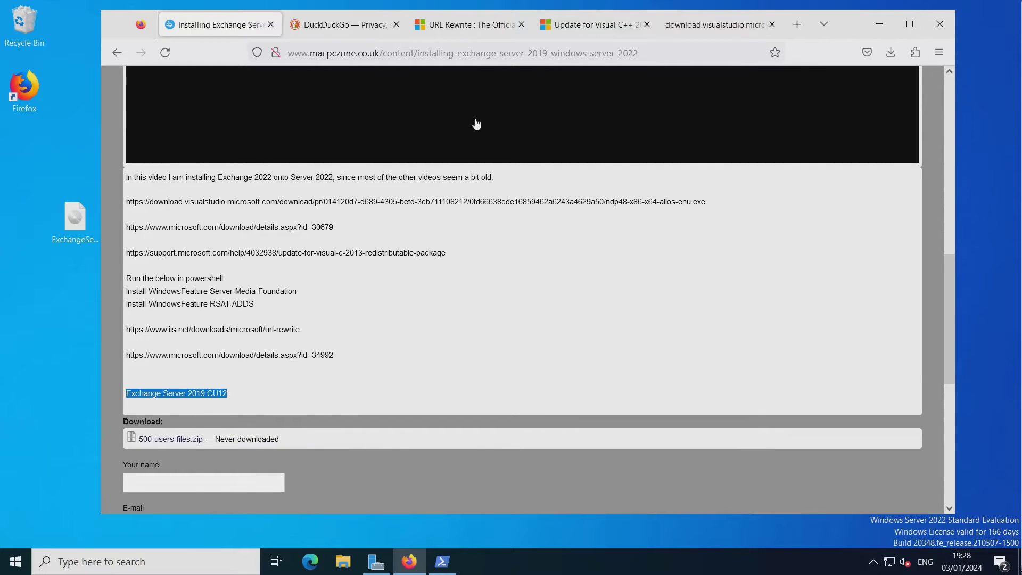
Paste it into DuckDuckGo and search 'exchange server 2019 cu12 download' to reach the KB5011156 page.
{"action": "left_click", "coordinate": [333, 30]}
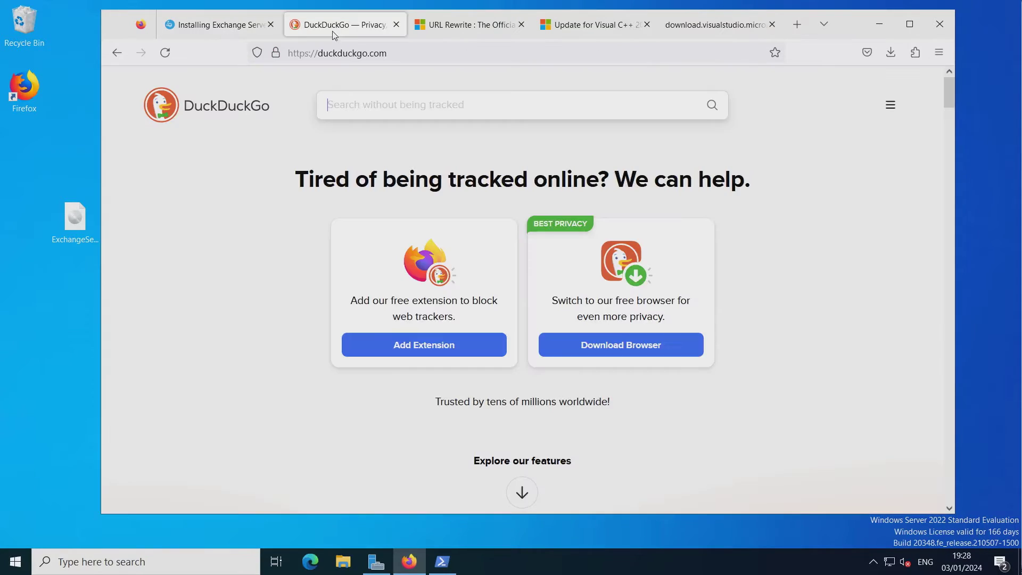
{"action": "right_click", "coordinate": [383, 106]}
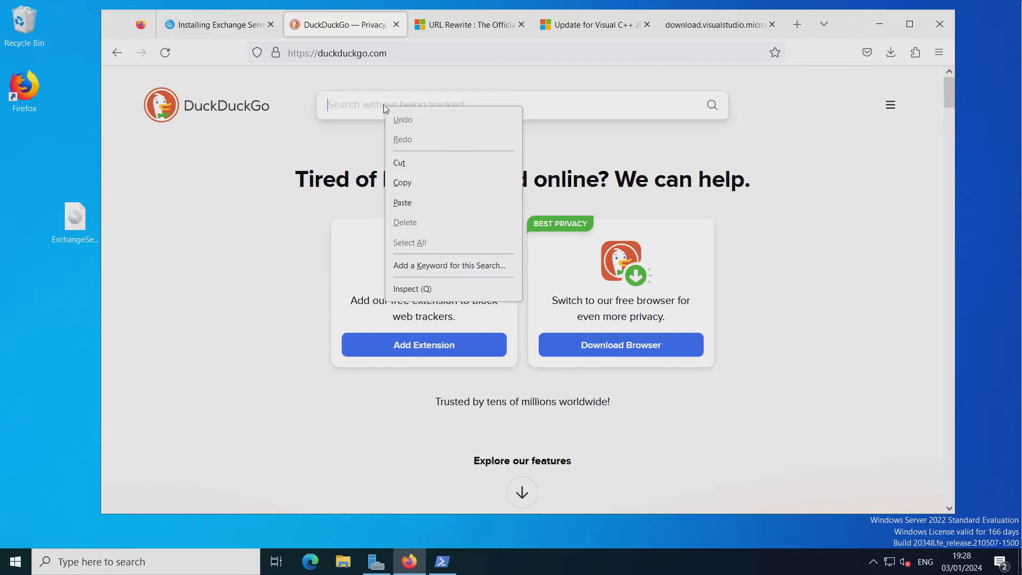
{"action": "left_click", "coordinate": [416, 207]}
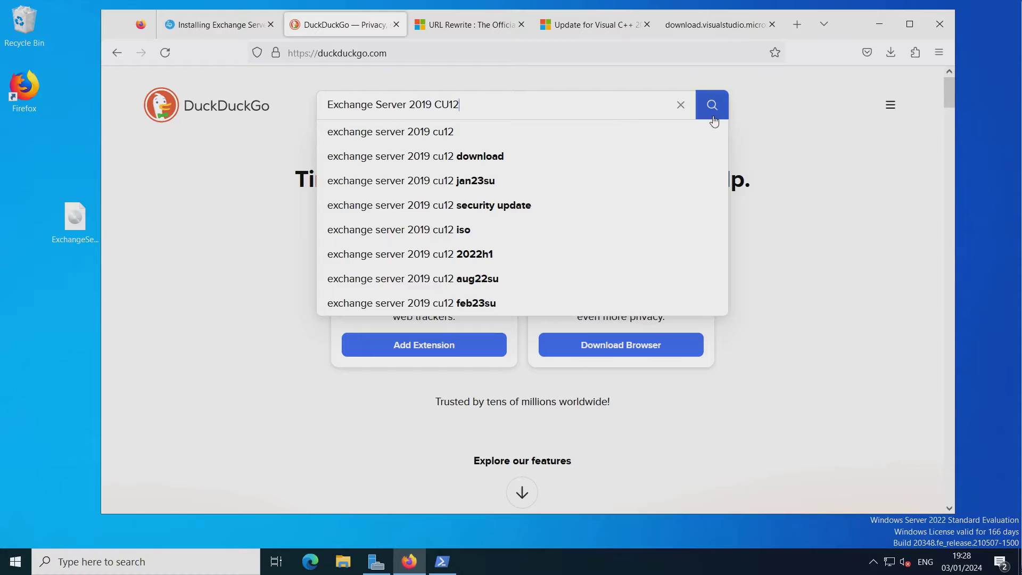
{"action": "left_click", "coordinate": [544, 162]}
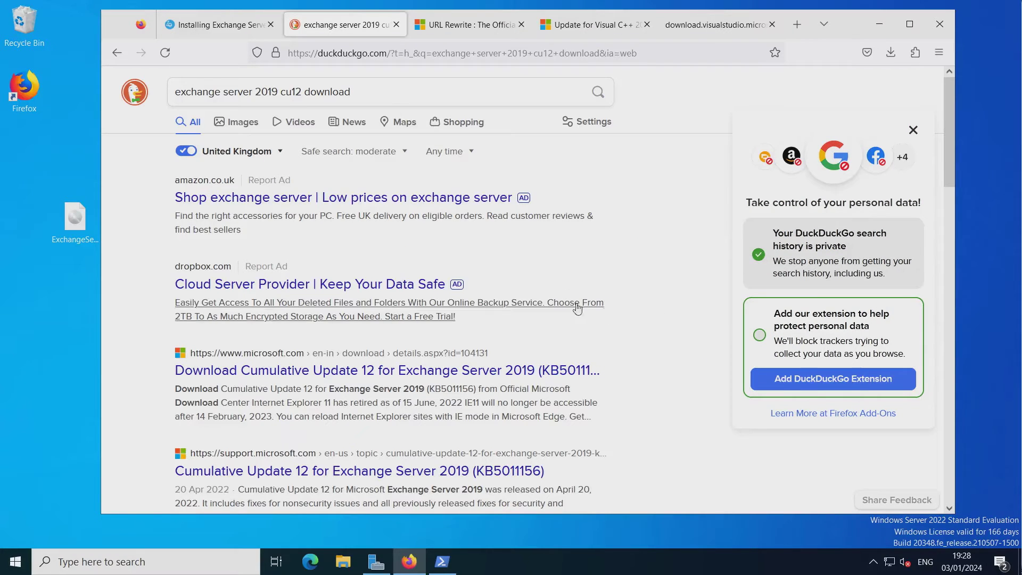
{"action": "scroll", "coordinate": [591, 319], "scroll_direction": "down", "scroll_amount": 3}
{"action": "scroll", "coordinate": [594, 324], "scroll_direction": "down", "scroll_amount": 1}
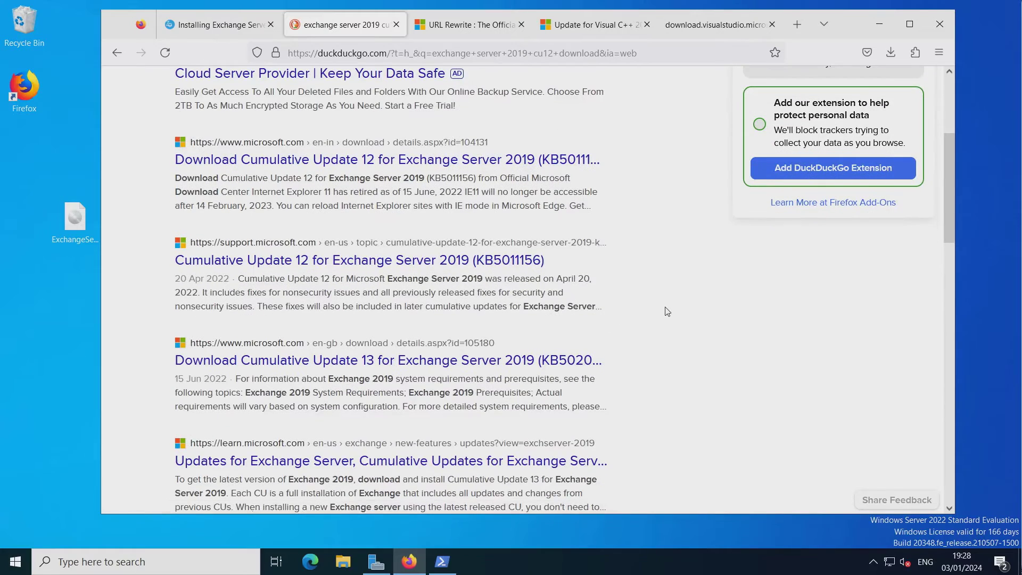
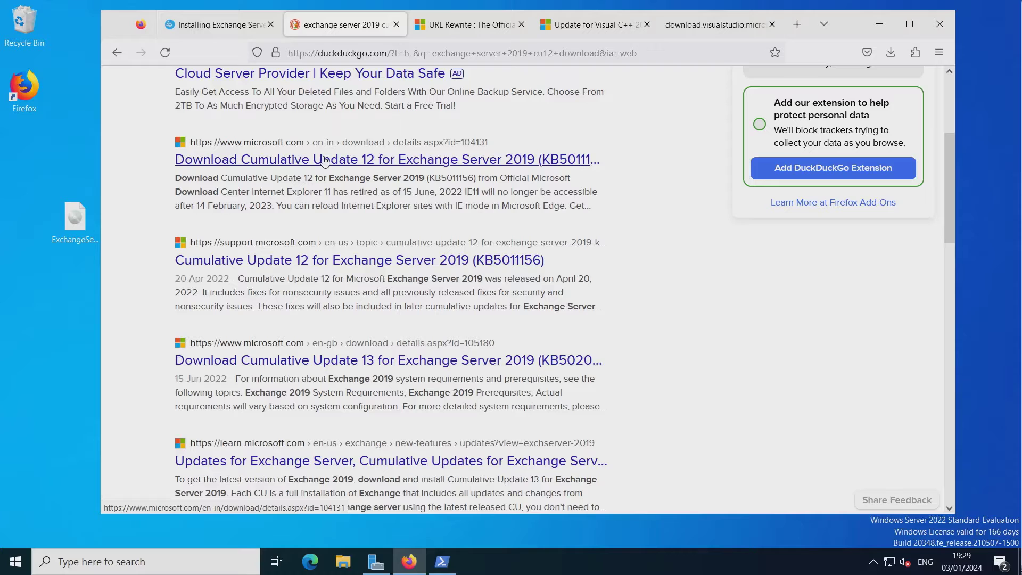
Open Microsoft's CU12 (KB5011156) download page, check its 5.8 GB size, then minimize Firefox.
{"action": "left_click", "coordinate": [325, 160]}
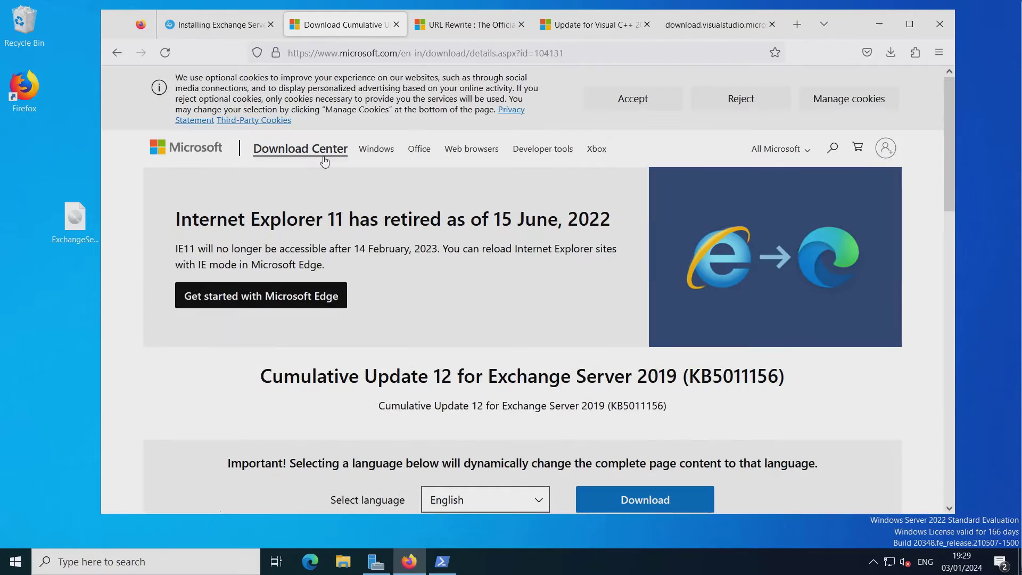
{"action": "scroll", "coordinate": [170, 385], "scroll_direction": "down", "scroll_amount": 2}
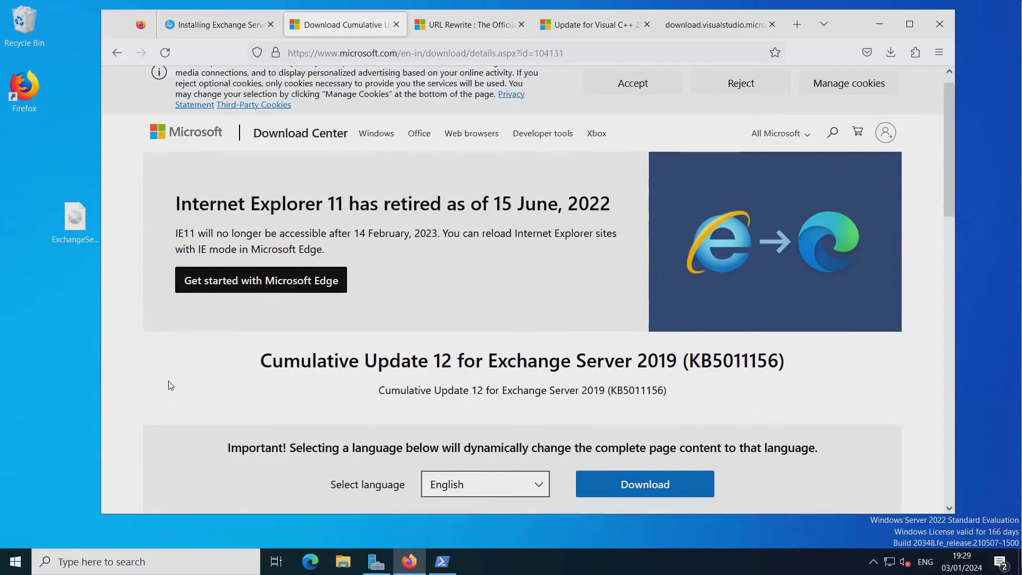
{"action": "scroll", "coordinate": [170, 385], "scroll_direction": "down", "scroll_amount": 5}
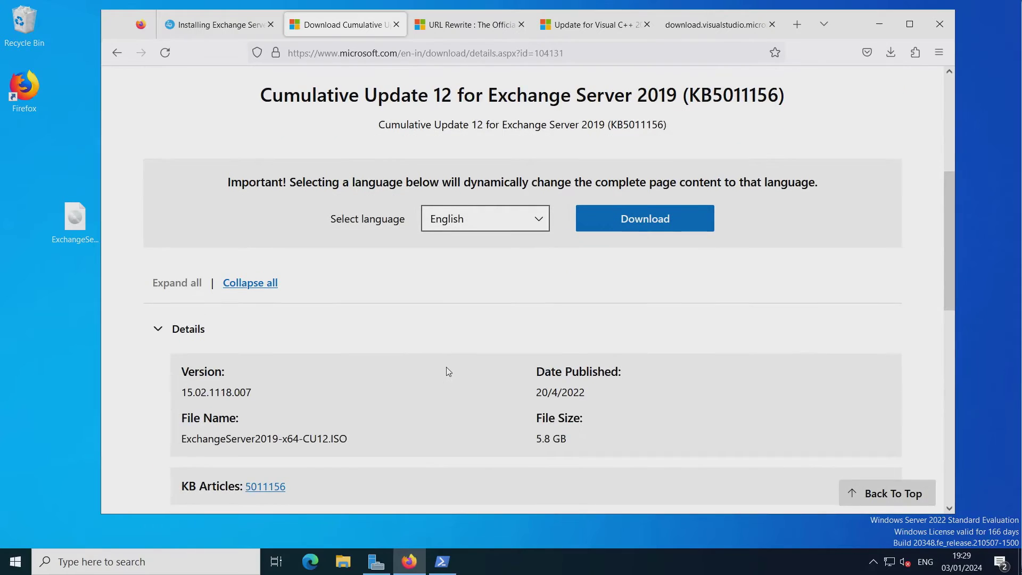
{"action": "scroll", "coordinate": [449, 371], "scroll_direction": "down", "scroll_amount": 3}
{"action": "scroll", "coordinate": [446, 368], "scroll_direction": "up", "scroll_amount": 3}
{"action": "left_click_drag", "start_coordinate": [539, 439], "coordinate": [560, 434]}
{"action": "left_click", "coordinate": [465, 345]}
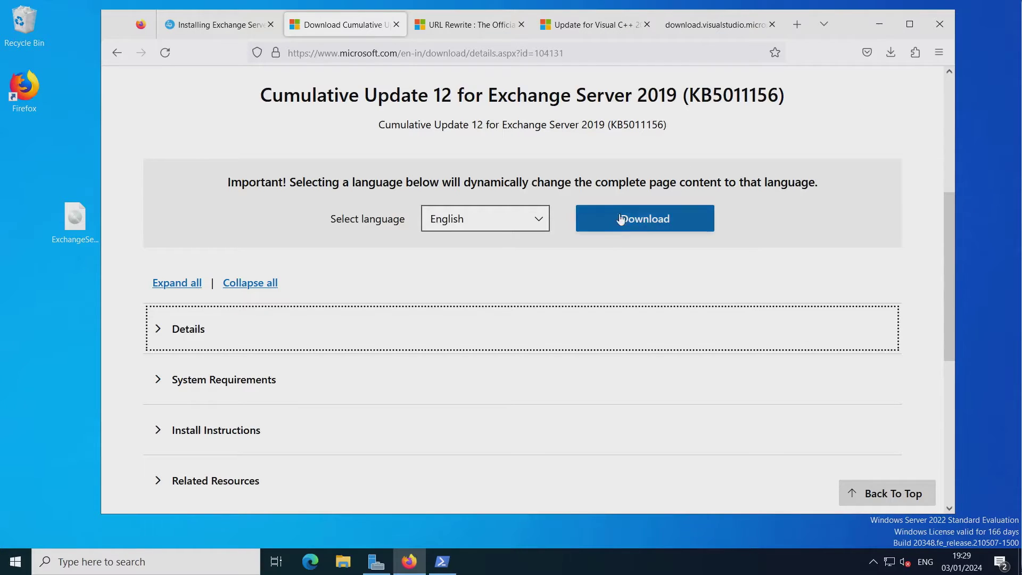
{"action": "left_click", "coordinate": [877, 31]}
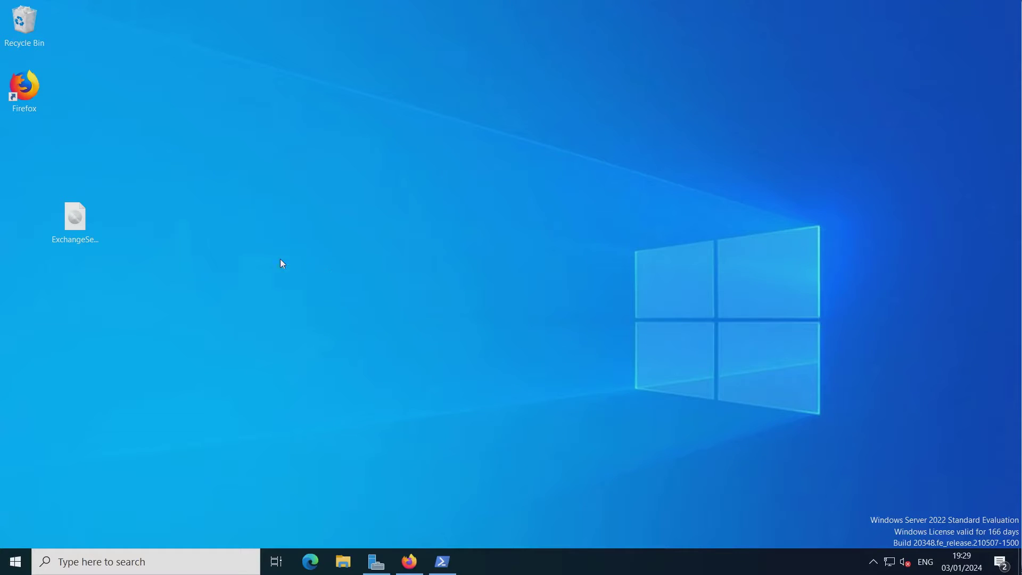
Mount the ExchangeServer2019 CU12 ISO as DVD Drive (E:) and scroll down to Setup.
{"action": "left_click", "coordinate": [81, 223]}
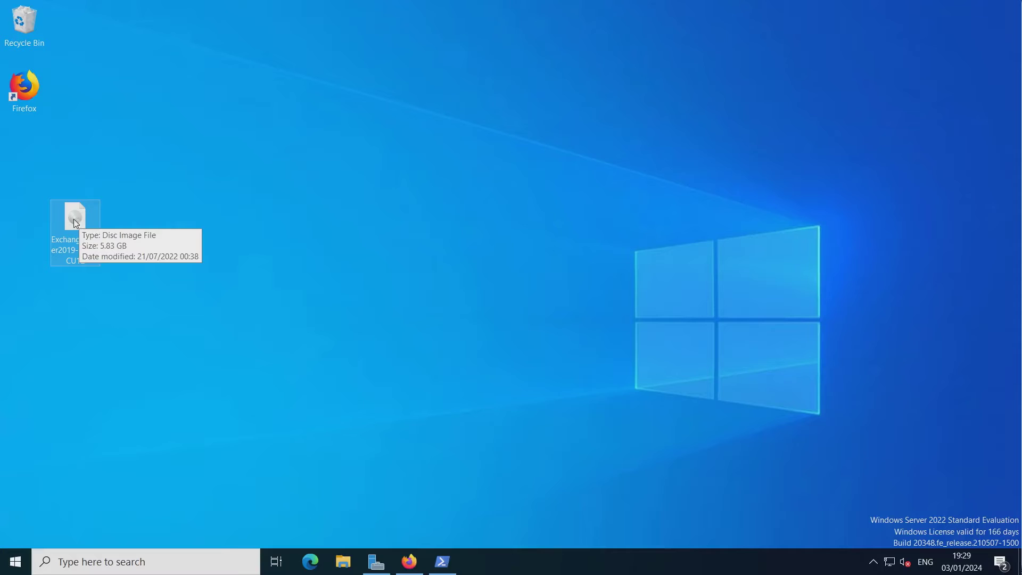
{"action": "double_click", "coordinate": [75, 220]}
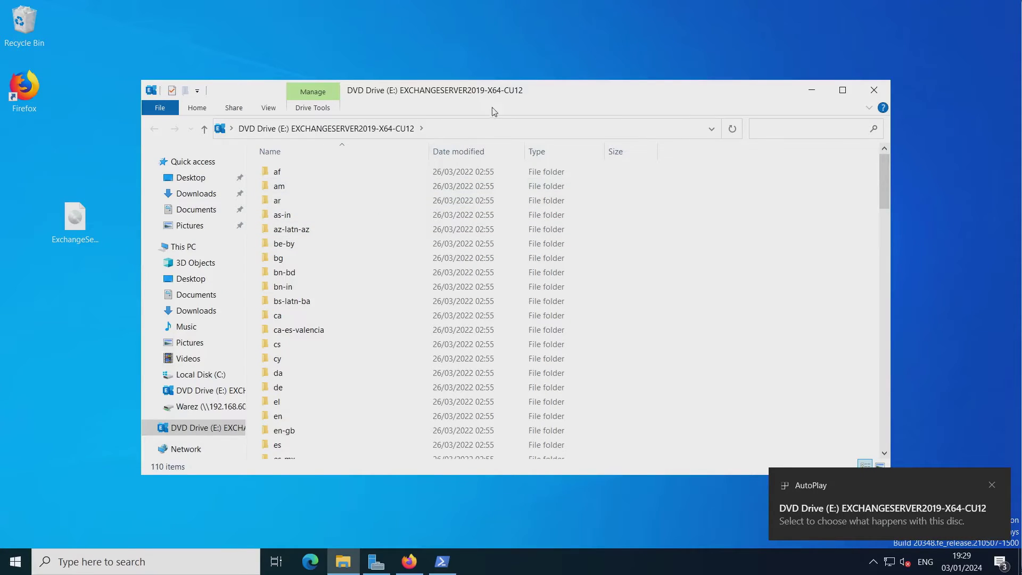
{"action": "left_click_drag", "start_coordinate": [512, 93], "coordinate": [499, 36]}
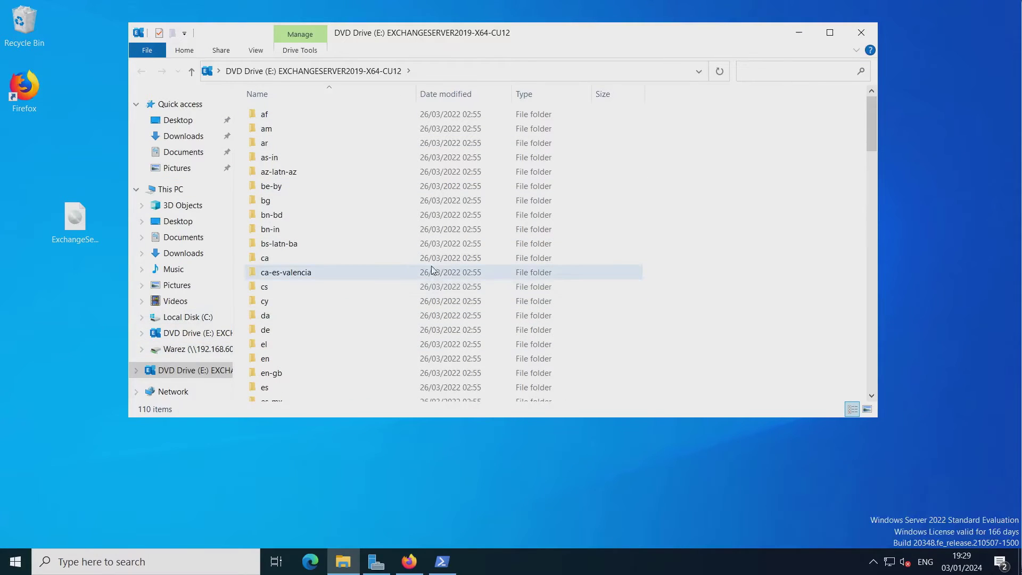
{"action": "scroll", "coordinate": [406, 279], "scroll_direction": "down", "scroll_amount": 8}
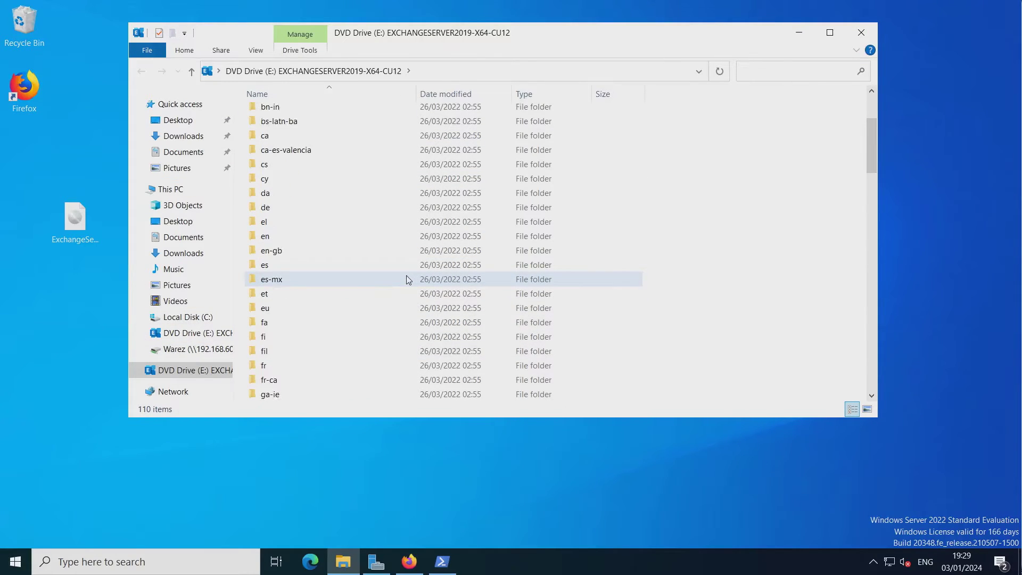
{"action": "scroll", "coordinate": [408, 279], "scroll_direction": "down", "scroll_amount": 20}
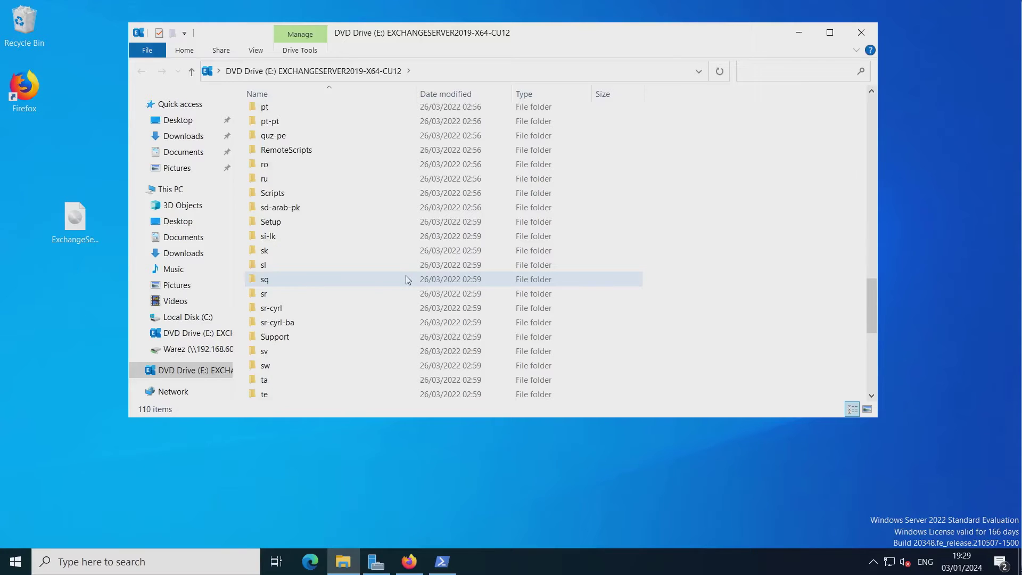
{"action": "scroll", "coordinate": [407, 279], "scroll_direction": "down", "scroll_amount": 2}
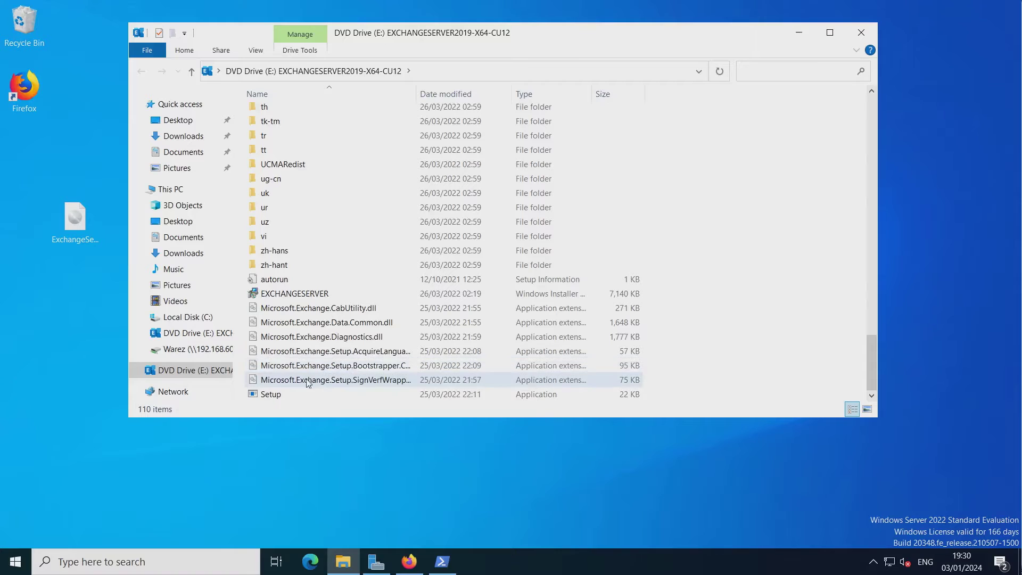
Launch Exchange Setup, check for updates, and move past the Introduction page.
{"action": "double_click", "coordinate": [254, 397]}
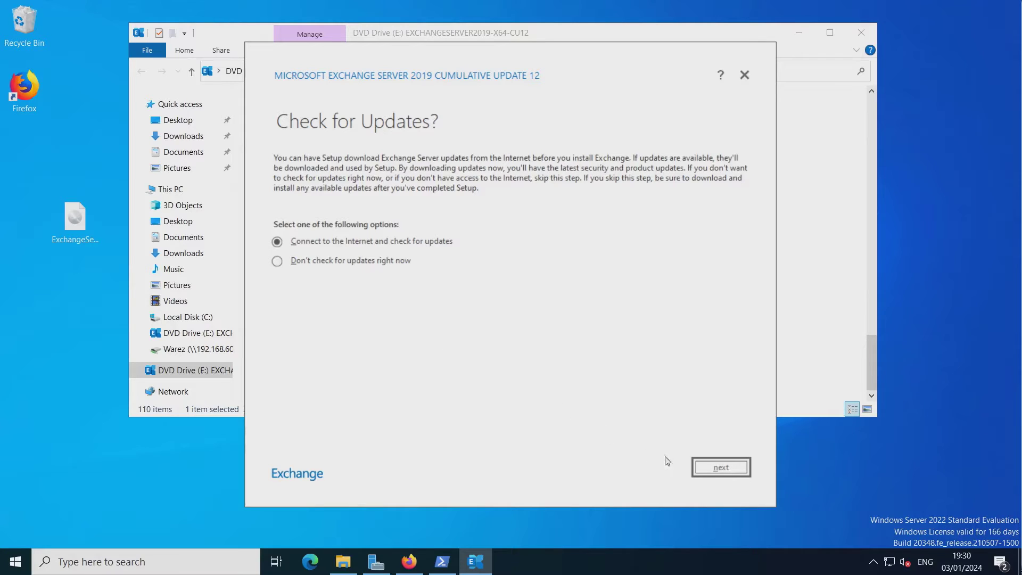
{"action": "left_click", "coordinate": [721, 471]}
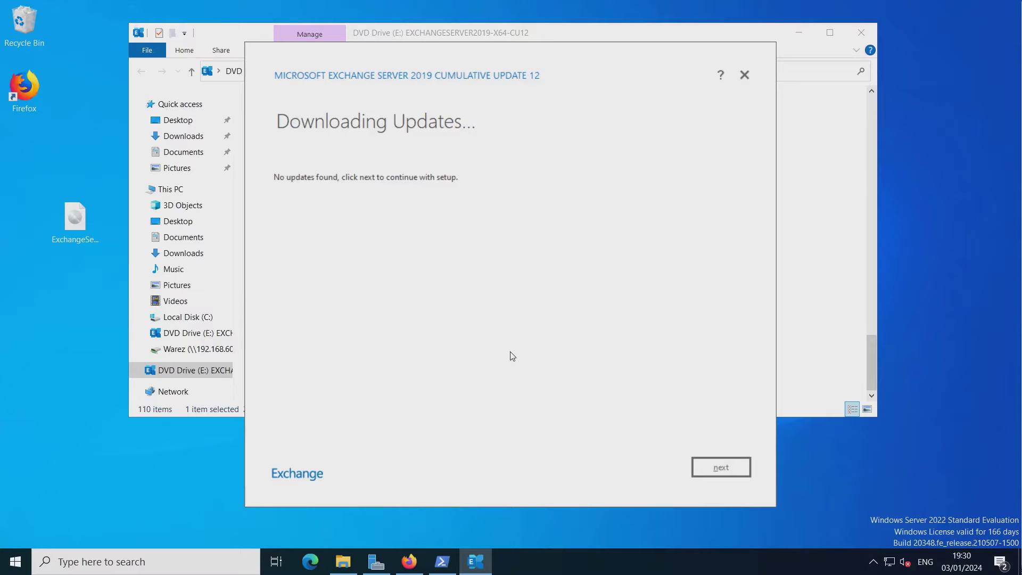
{"action": "left_click", "coordinate": [741, 468]}
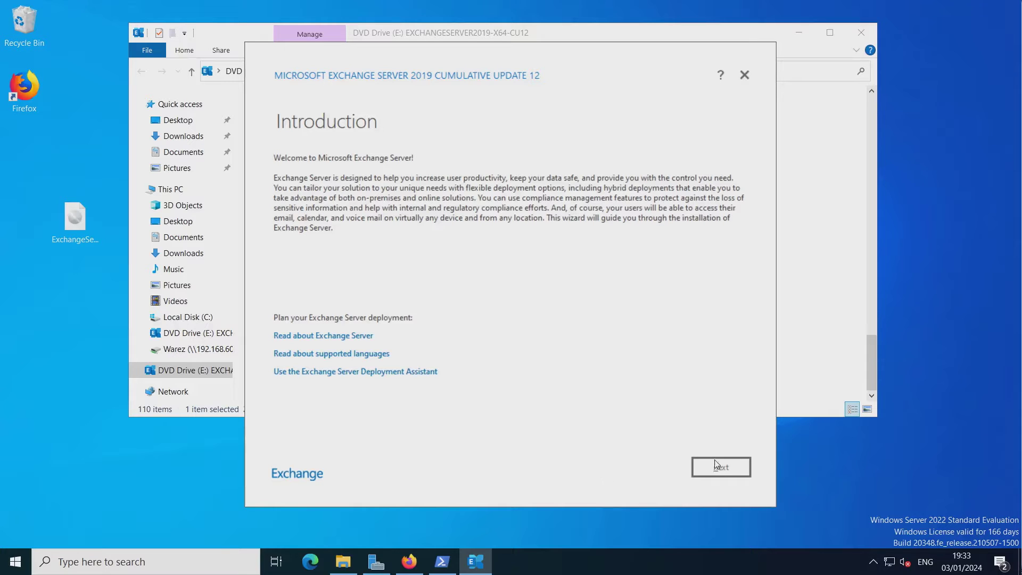
{"action": "left_click", "coordinate": [700, 467]}
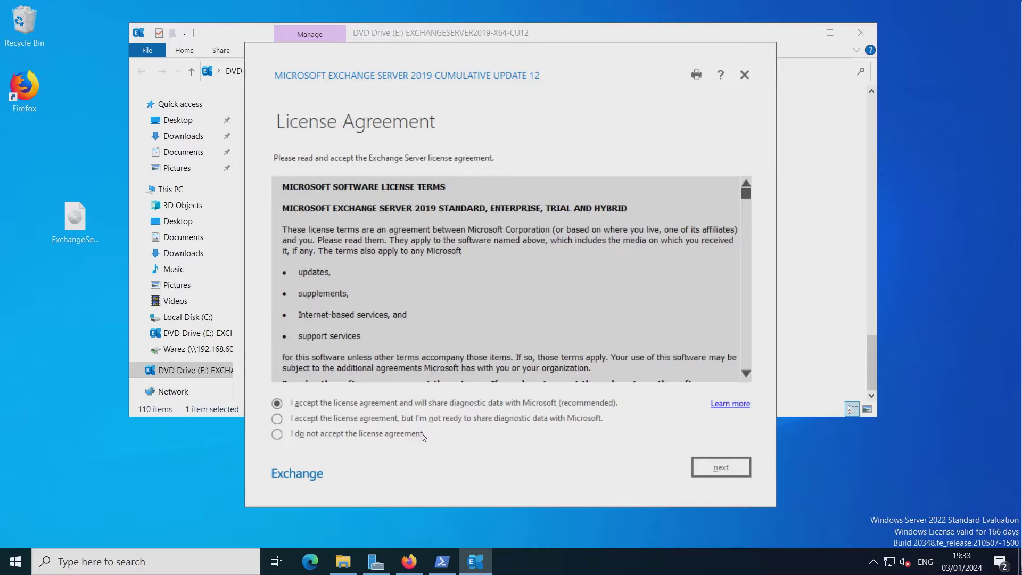
Accept the licence without sharing diagnostic data and choose 'Don't use recommended settings'.
{"action": "left_click", "coordinate": [434, 422]}
{"action": "left_click", "coordinate": [721, 468]}
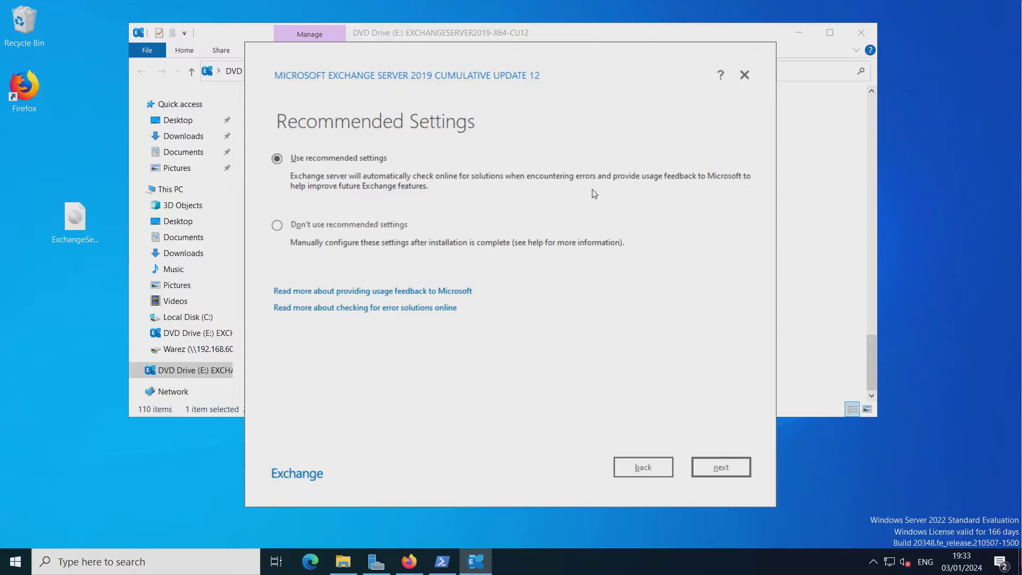
{"action": "left_click", "coordinate": [317, 224]}
{"action": "left_click", "coordinate": [722, 468]}
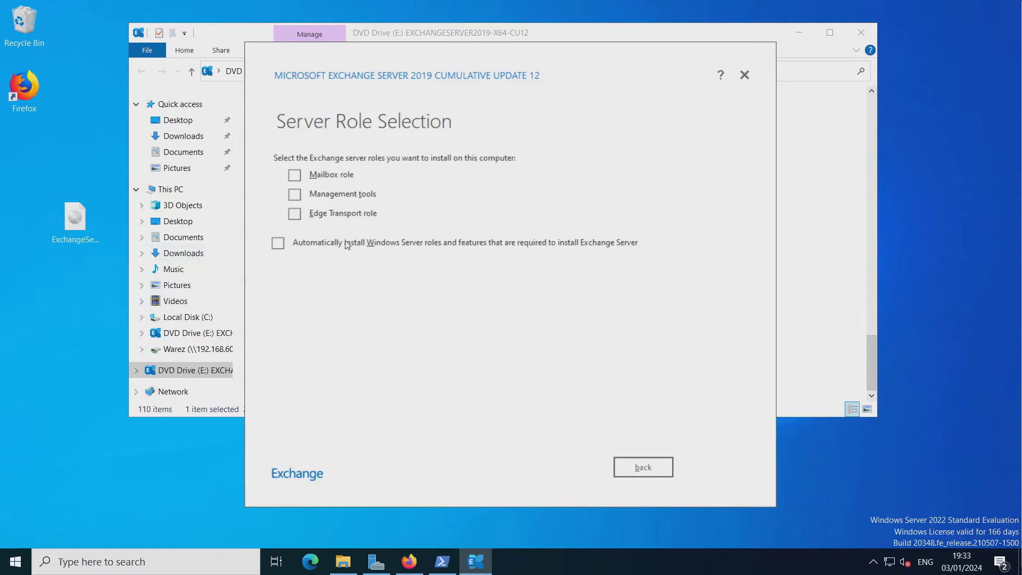
Select the Mailbox role with automatic Windows features and keep the default V15 install path.
{"action": "left_click", "coordinate": [295, 179]}
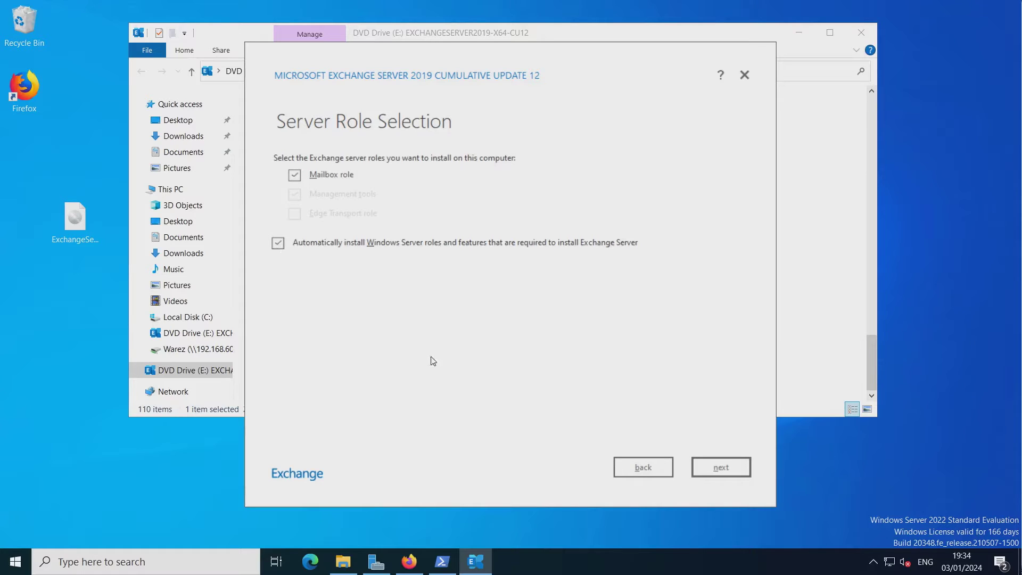
{"action": "left_click", "coordinate": [731, 476]}
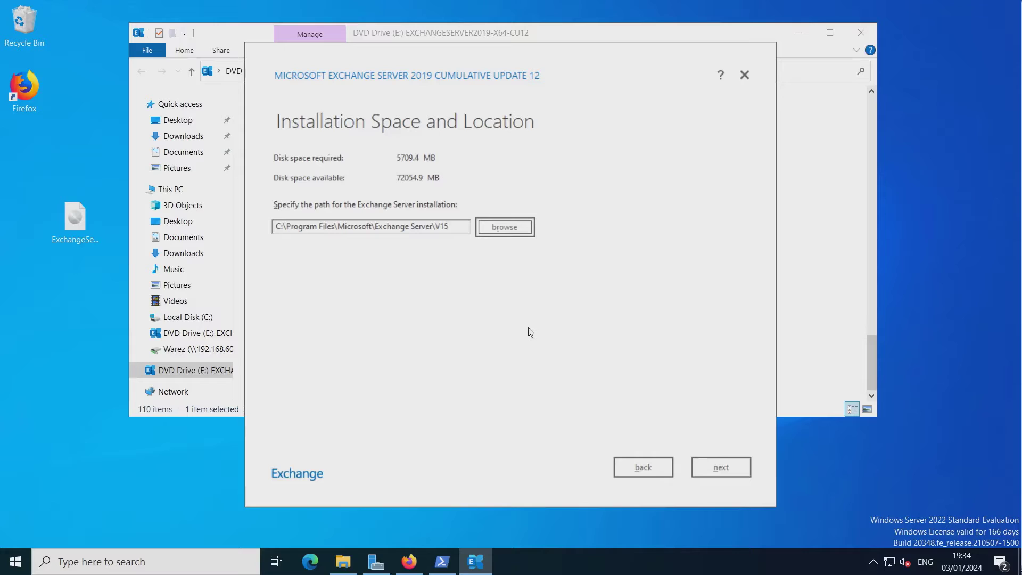
{"action": "left_click", "coordinate": [723, 464]}
{"action": "left_click", "coordinate": [718, 469]}
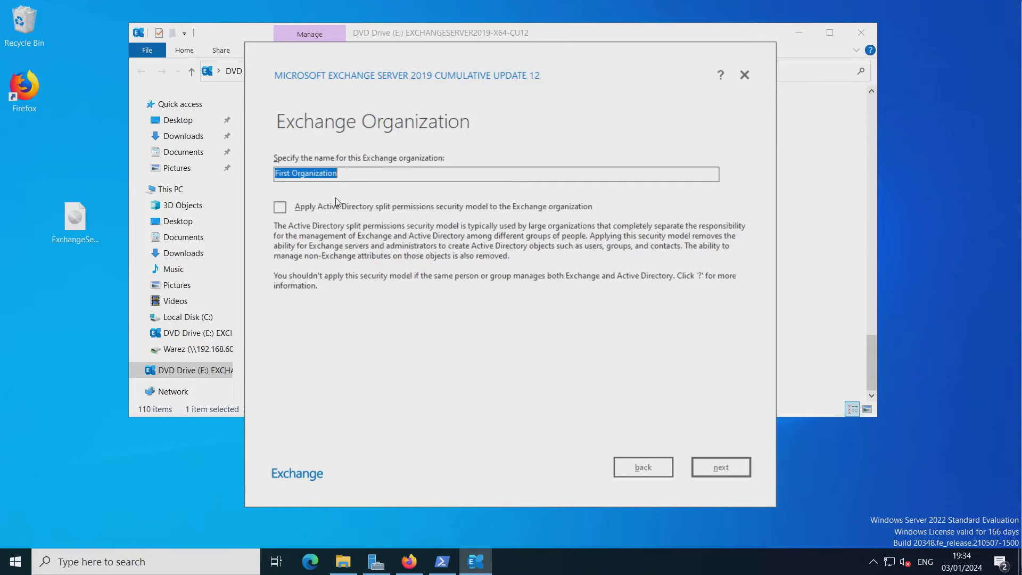
Enter 'Bug Filled' over the default organization name, disable malware scanning, and proceed to readiness checks.
{"action": "left_click_drag", "start_coordinate": [345, 174], "coordinate": [251, 174]}
{"action": "type", "text": "Bug"}
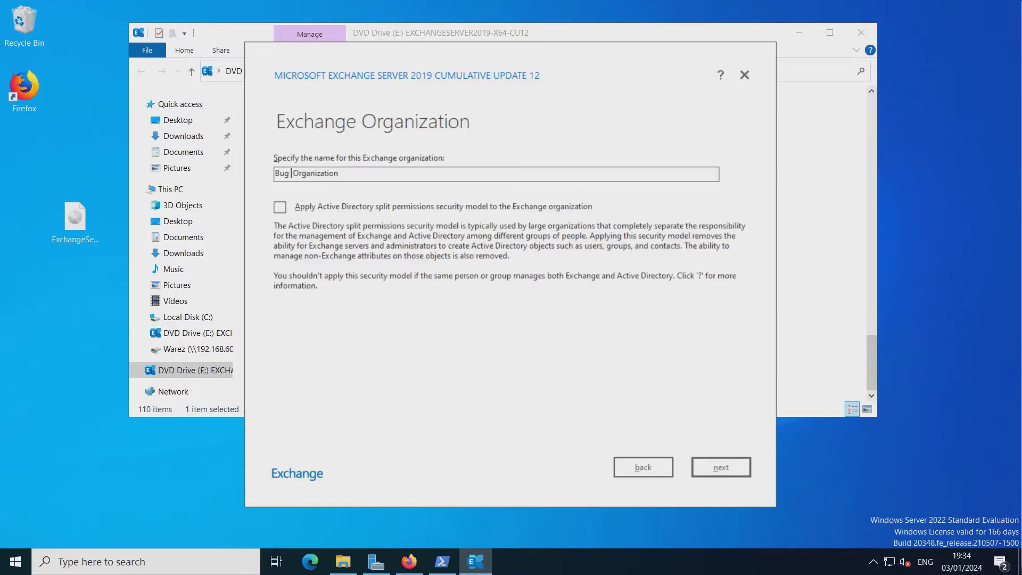
{"action": "type", "text": " Filled"}
{"action": "left_click", "coordinate": [721, 467]}
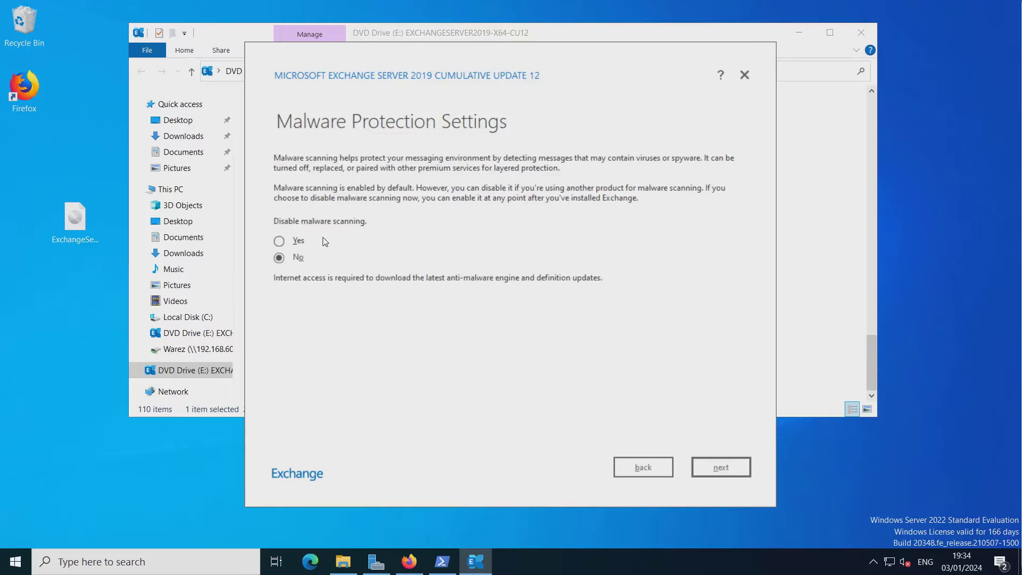
{"action": "left_click", "coordinate": [281, 242]}
{"action": "left_click", "coordinate": [718, 467]}
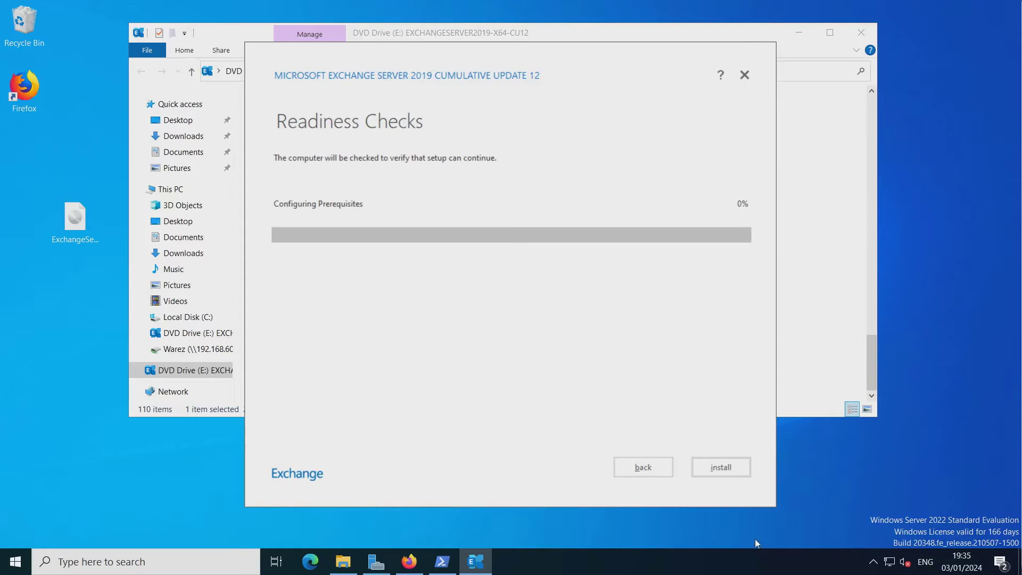
Open the Ethernet connection from Network and Sharing Center and review its IP details.
{"action": "left_click", "coordinate": [15, 560]}
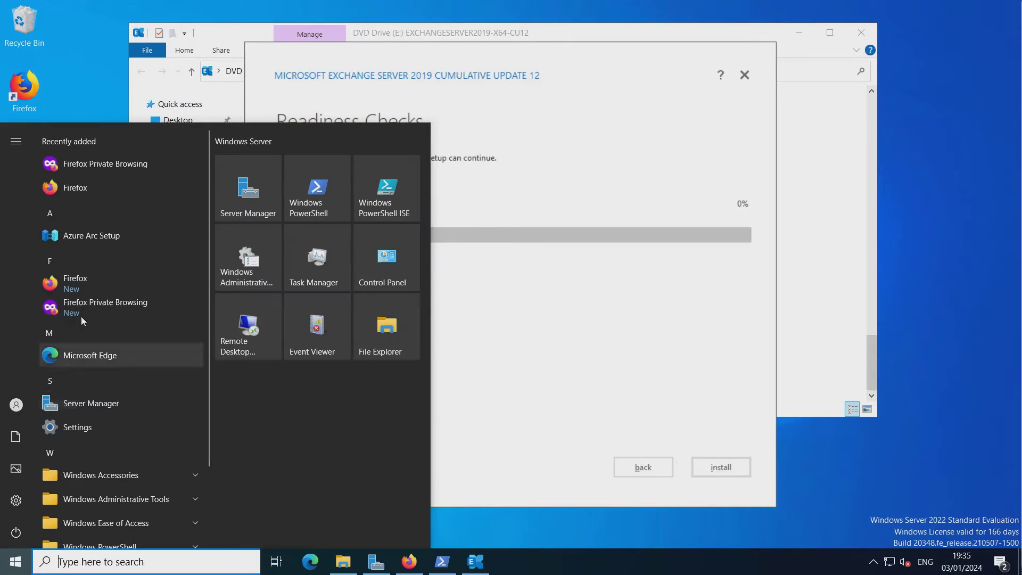
{"action": "left_click", "coordinate": [389, 266]}
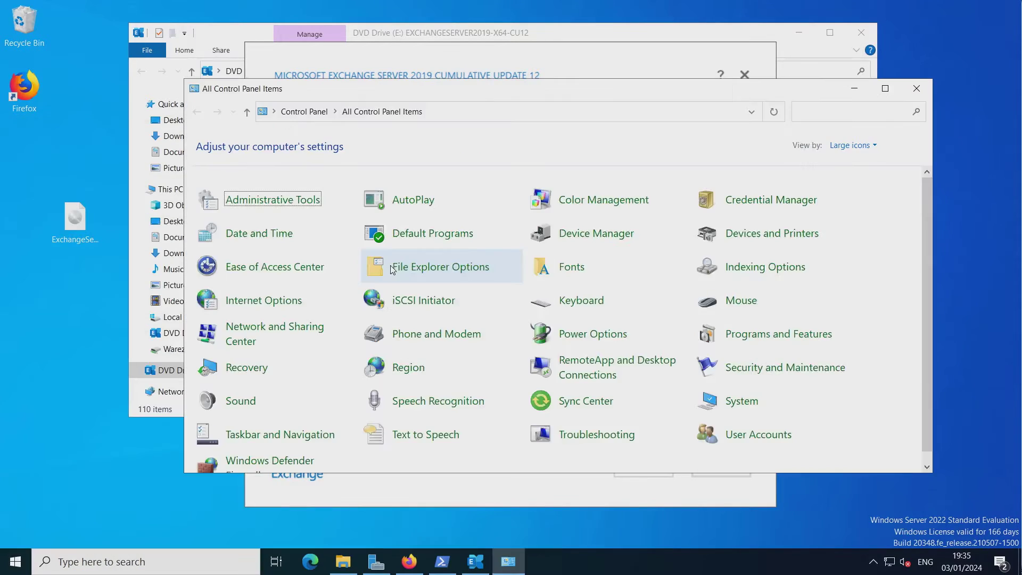
{"action": "scroll", "coordinate": [666, 360], "scroll_direction": "down", "scroll_amount": 1}
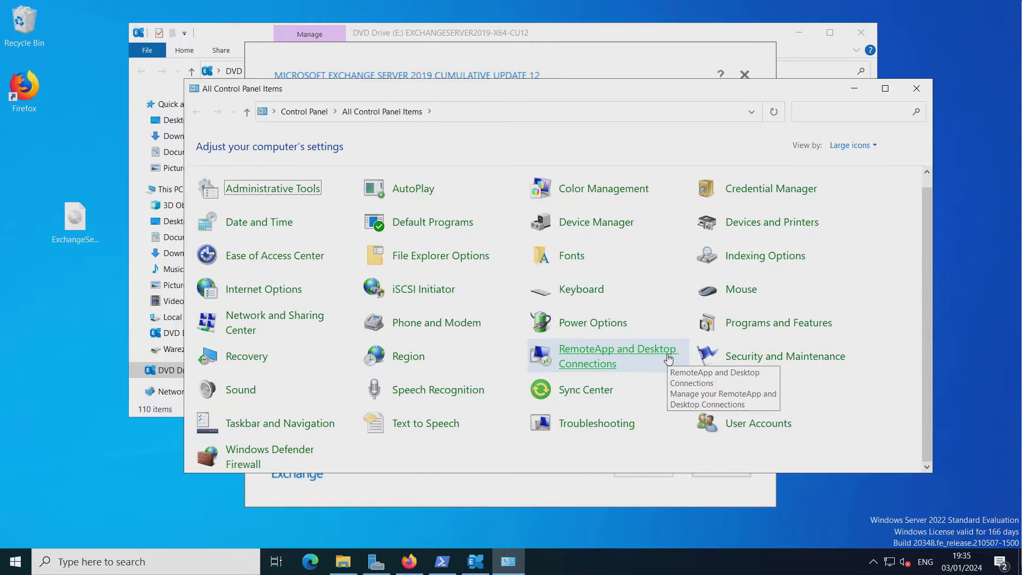
{"action": "left_click", "coordinate": [282, 322]}
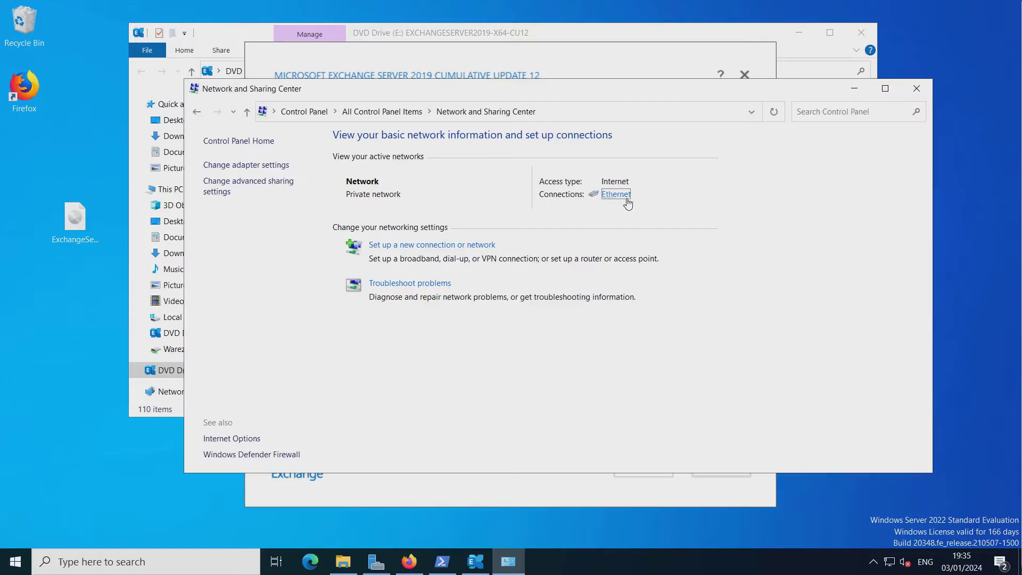
{"action": "left_click", "coordinate": [616, 194]}
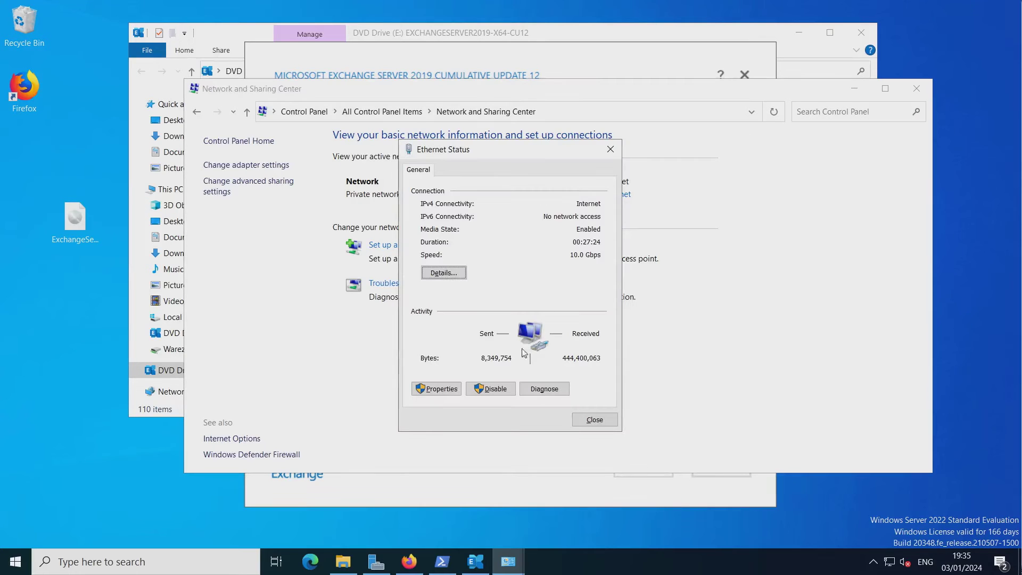
{"action": "left_click", "coordinate": [435, 388]}
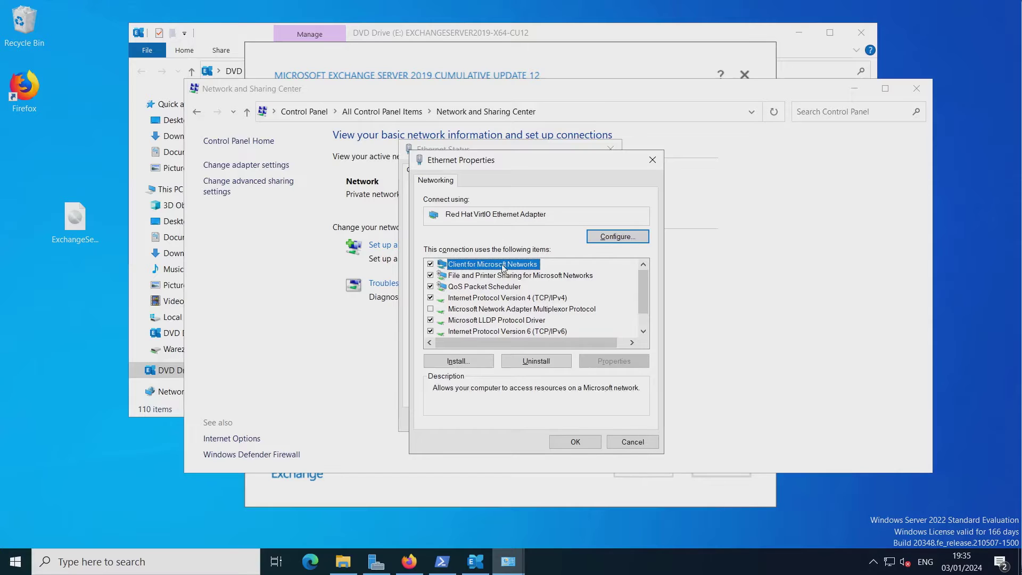
{"action": "left_click", "coordinate": [631, 443]}
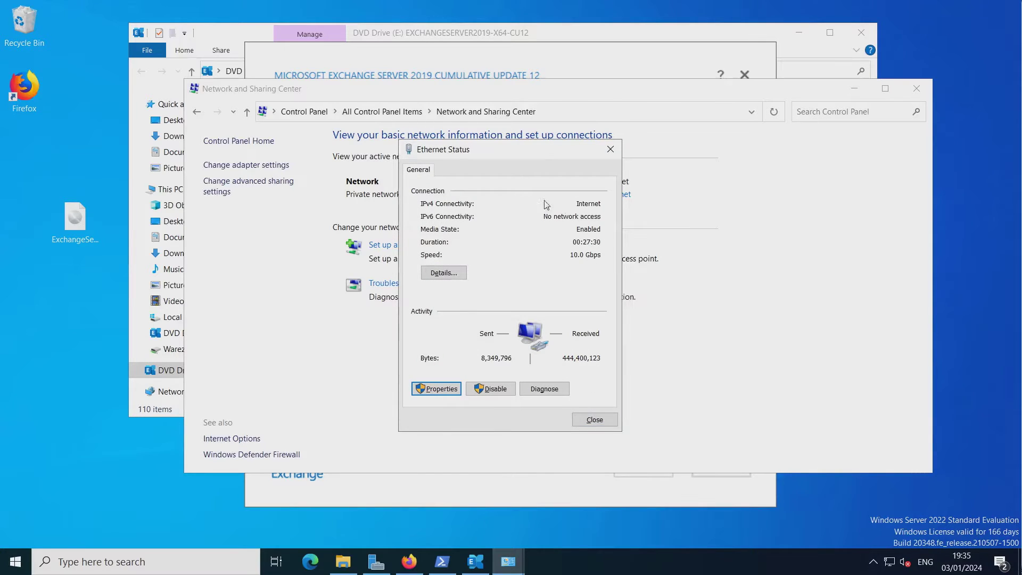
{"action": "left_click", "coordinate": [465, 273]}
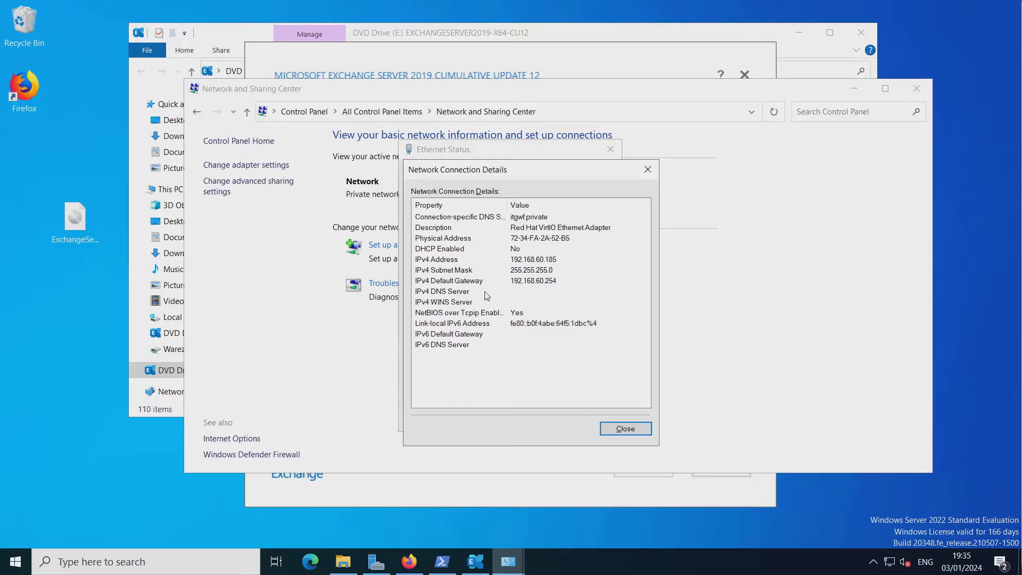
{"action": "left_click", "coordinate": [623, 431]}
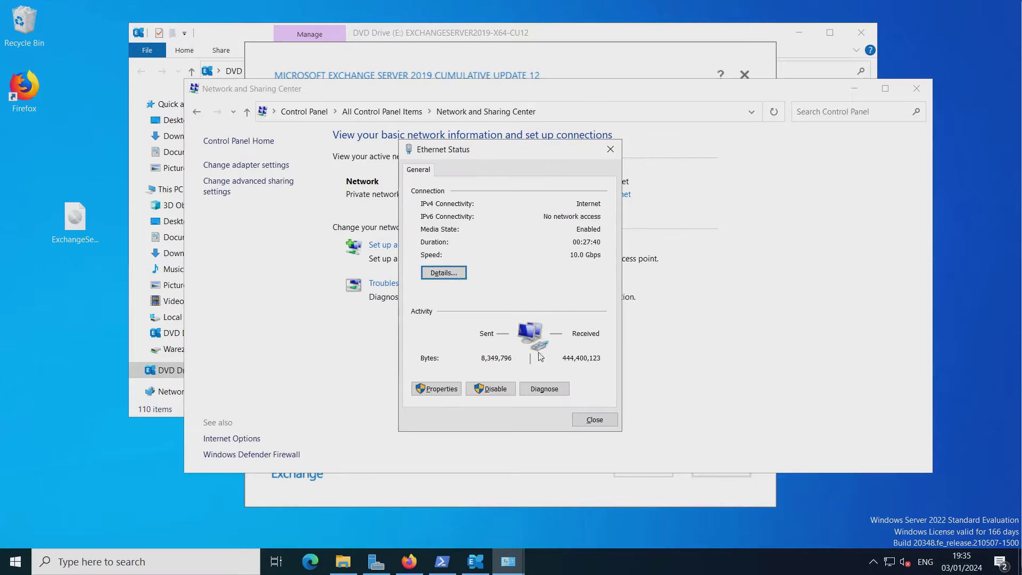
Verify IPv4 uses static 192.168.60.185 with DNS 127.0.0.1, close everything, and minimize.
{"action": "left_click", "coordinate": [436, 389]}
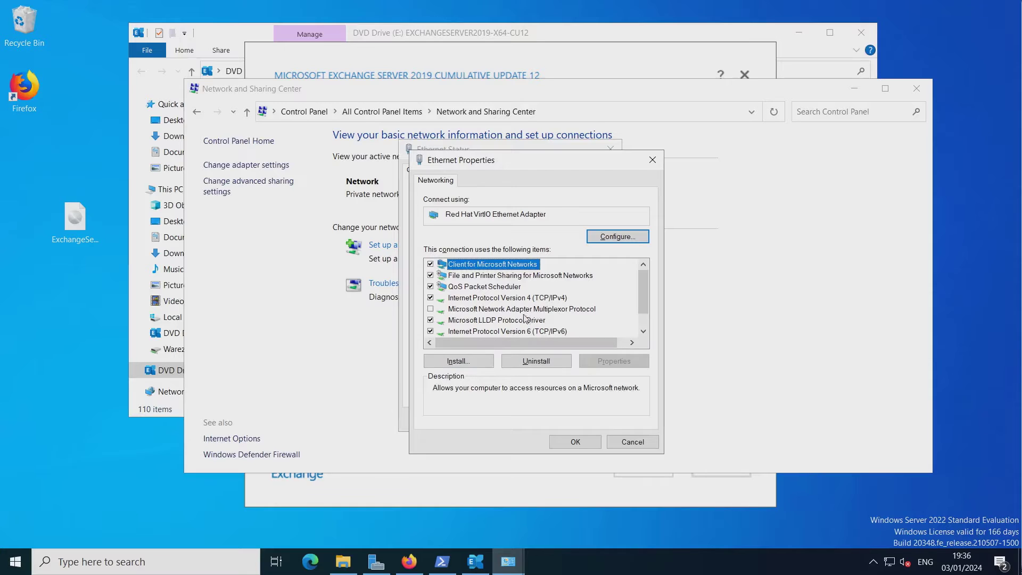
{"action": "double_click", "coordinate": [520, 302]}
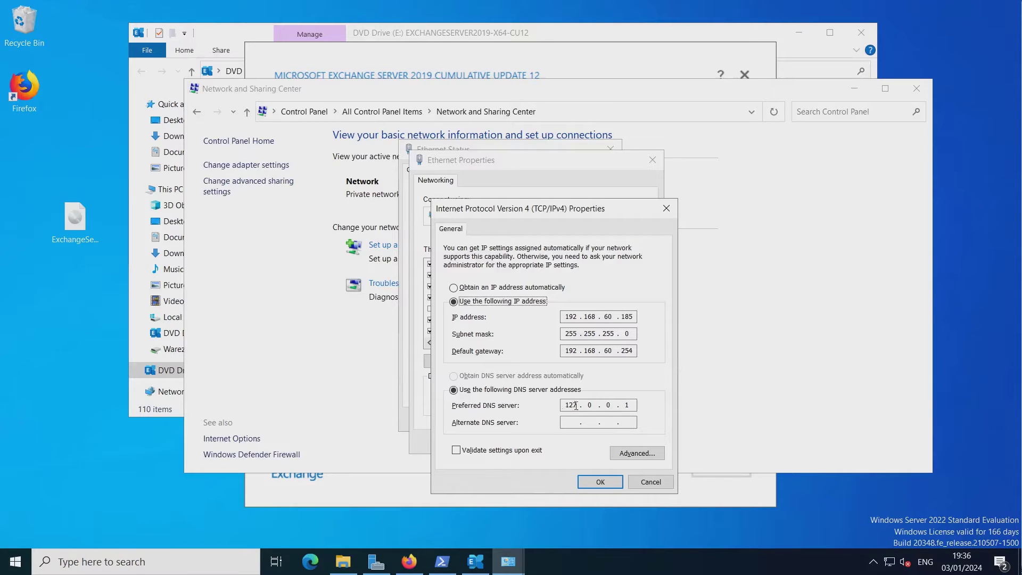
{"action": "left_click", "coordinate": [645, 482]}
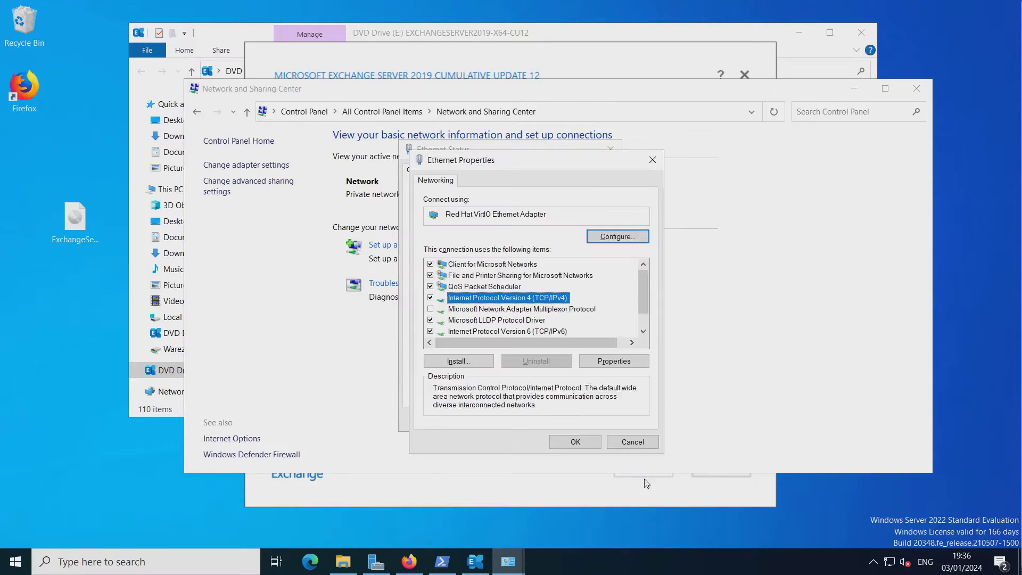
{"action": "left_click", "coordinate": [593, 445]}
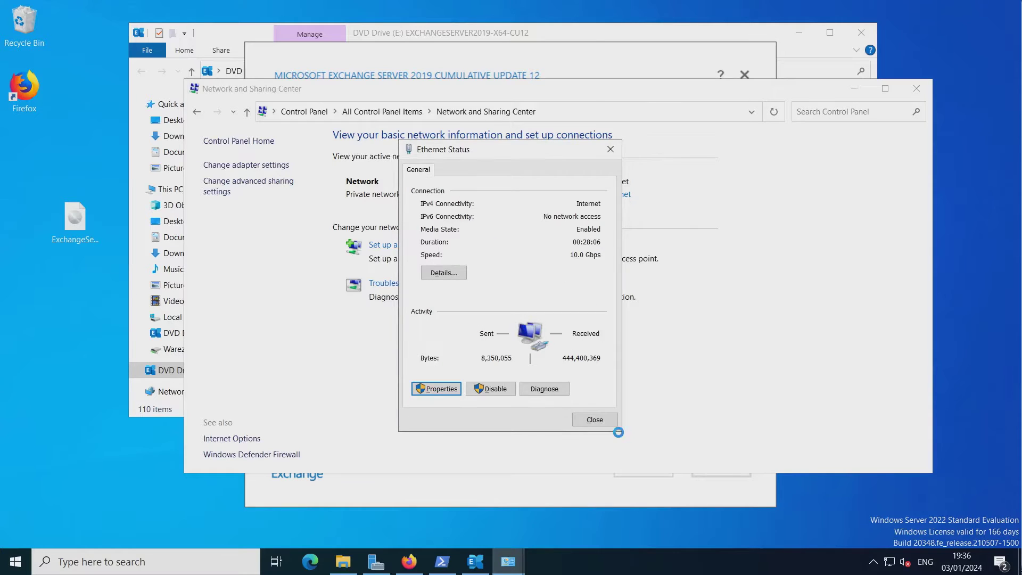
{"action": "left_click", "coordinate": [601, 423]}
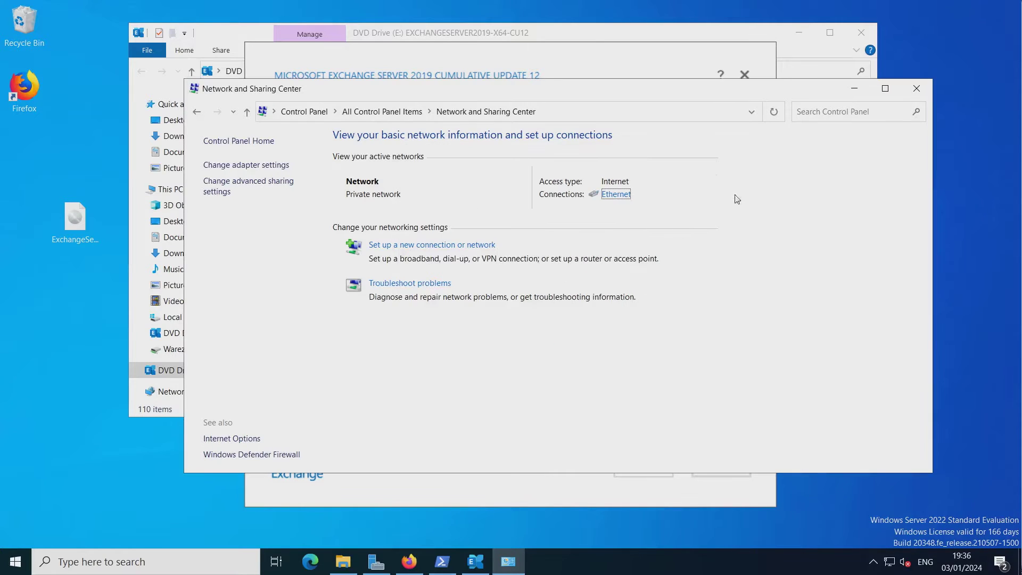
{"action": "left_click", "coordinate": [855, 88]}
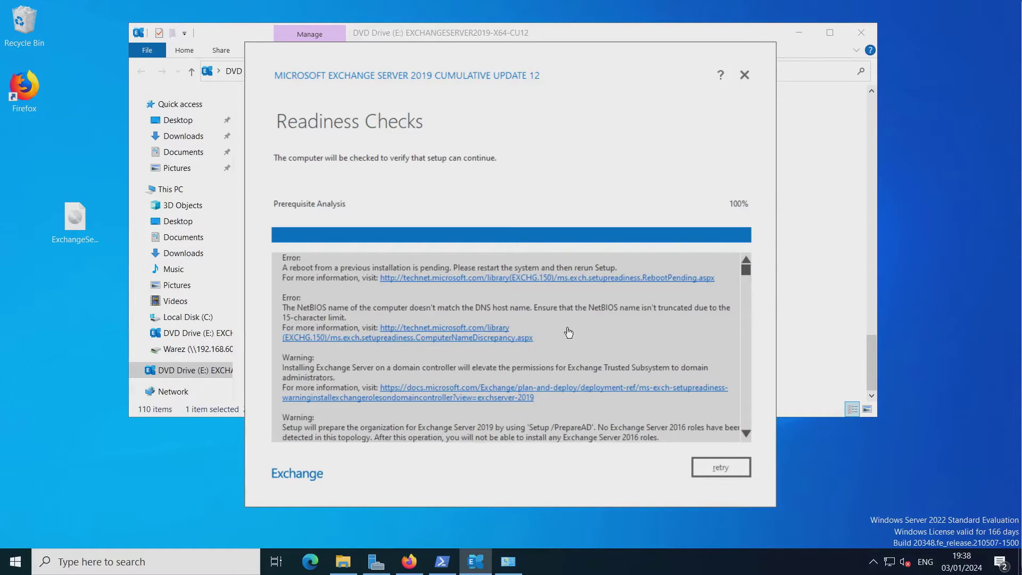
Scroll through the readiness results reviewing the pending reboot and NetBIOS name errors.
{"action": "scroll", "coordinate": [571, 332], "scroll_direction": "down", "scroll_amount": 1}
{"action": "scroll", "coordinate": [568, 332], "scroll_direction": "up", "scroll_amount": 1}
{"action": "scroll", "coordinate": [569, 332], "scroll_direction": "down", "scroll_amount": 3}
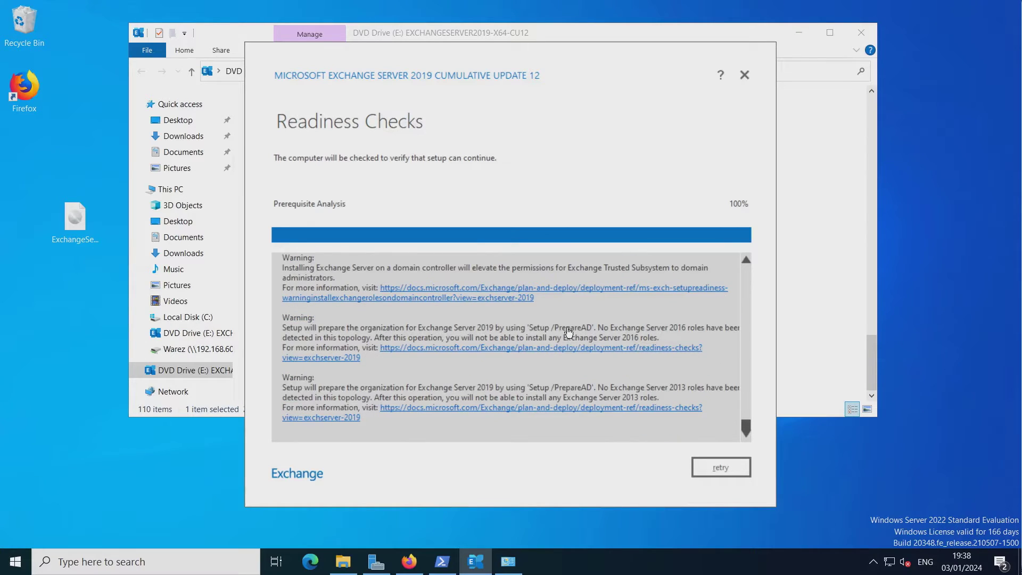
{"action": "scroll", "coordinate": [569, 333], "scroll_direction": "up", "scroll_amount": 3}
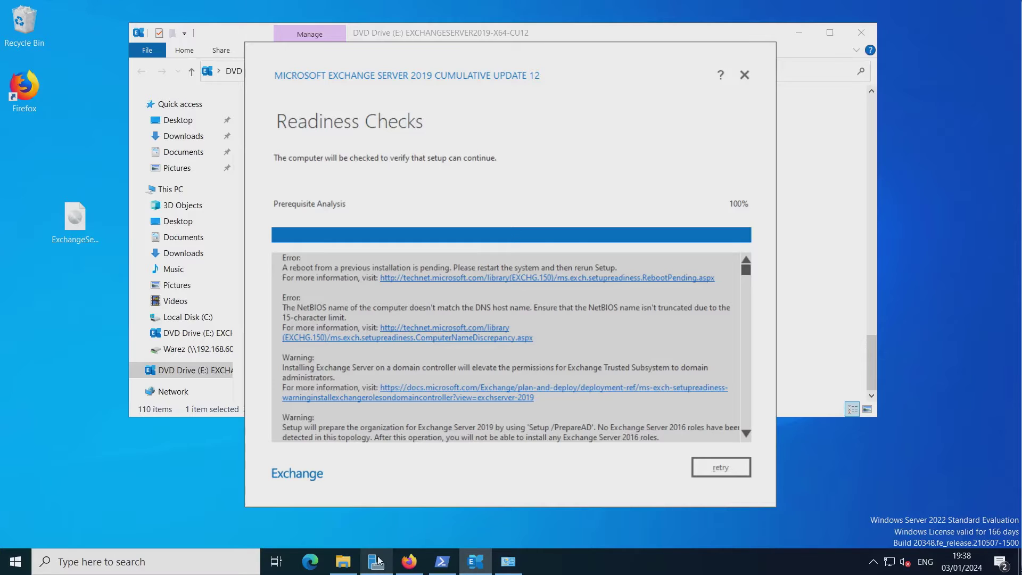
Open System settings from the Start context menu and begin renaming PC Bug-Filled-Server-2022.
{"action": "right_click", "coordinate": [18, 563]}
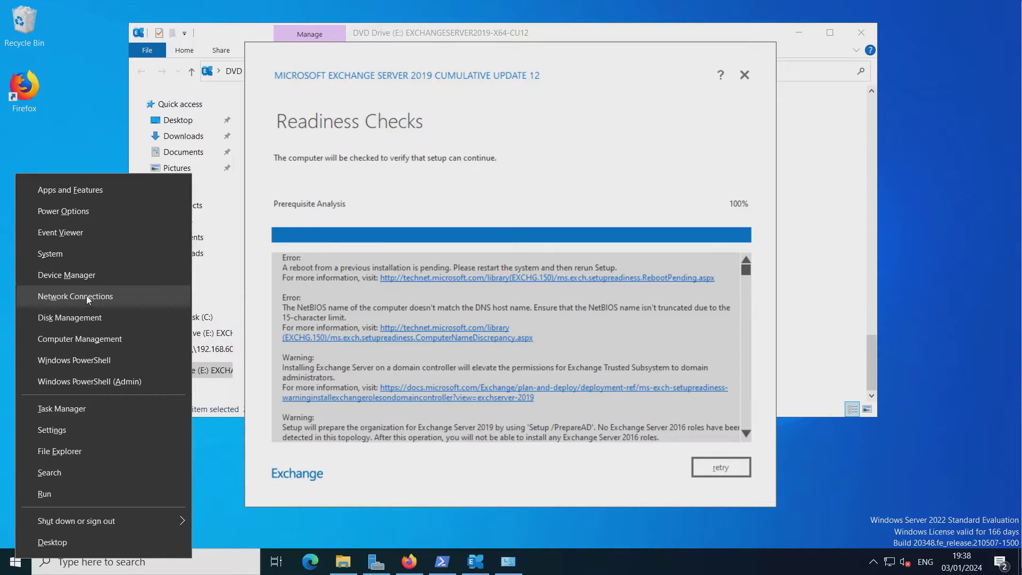
{"action": "left_click", "coordinate": [89, 251]}
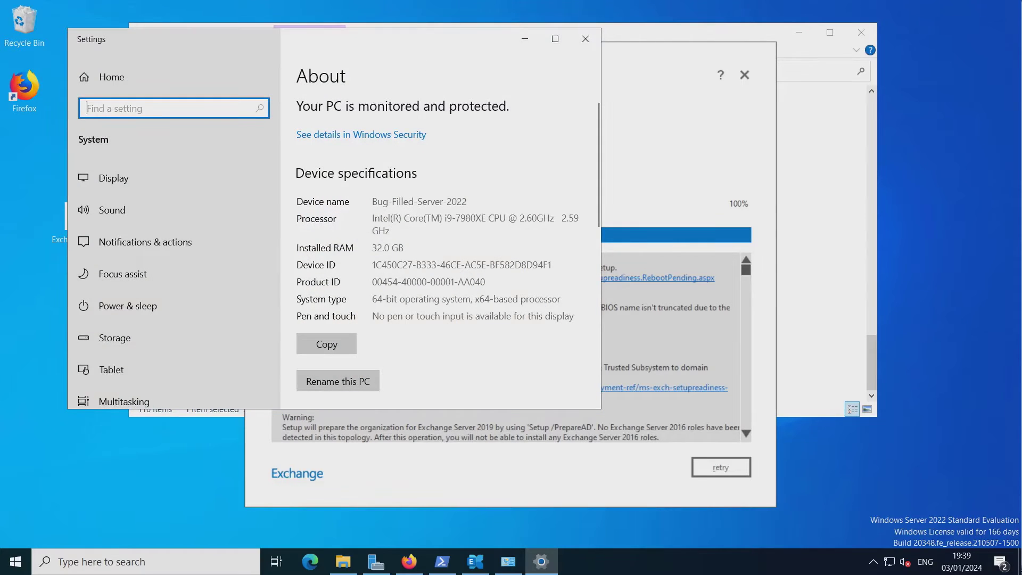
{"action": "left_click_drag", "start_coordinate": [426, 41], "coordinate": [762, 78]}
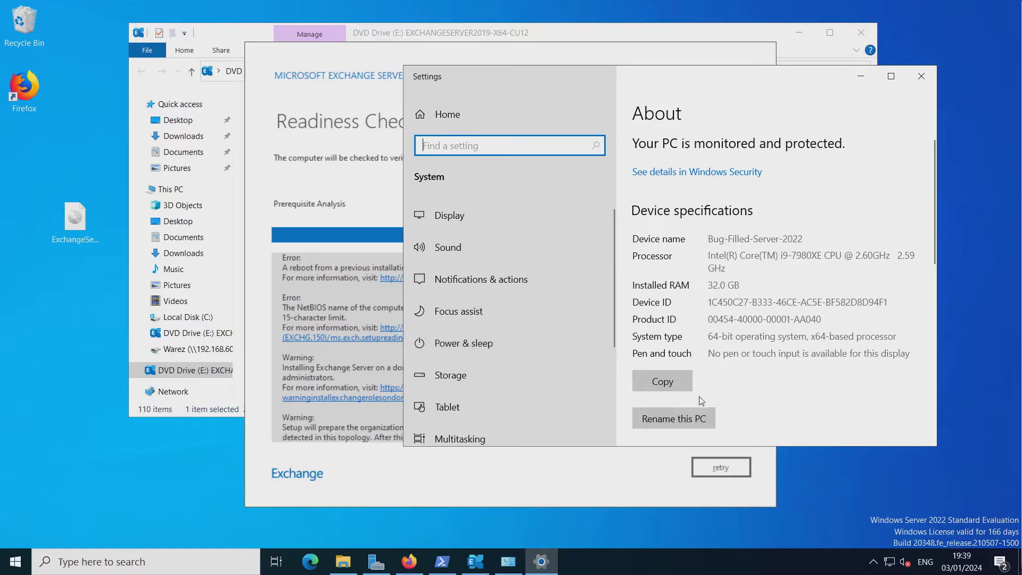
{"action": "left_click", "coordinate": [687, 418]}
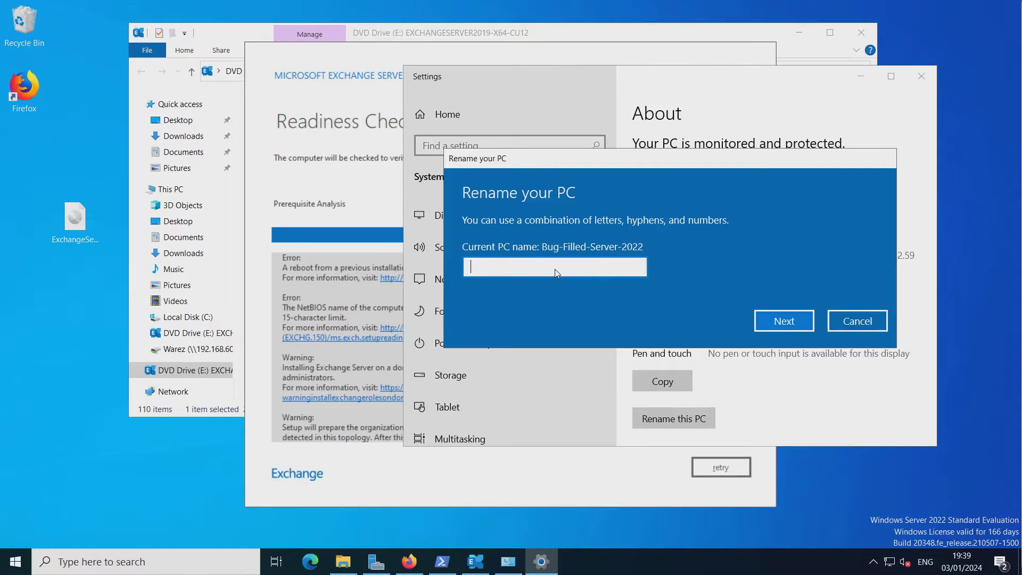
Enter the new PC name Buggy-Serv-2022, trimming 'Server' to 'Serv'.
{"action": "type", "text": "B"}
{"action": "type", "text": "u"}
{"action": "type", "text": "ggy"}
{"action": "type", "text": "-"}
{"action": "type", "text": "Serve"}
{"action": "type", "text": "r"}
{"action": "type", "text": "-2022"}
{"action": "key", "text": "Left"}
{"action": "key", "text": "Left"}
{"action": "key", "text": "Left"}
{"action": "key", "text": "Left"}
{"action": "key", "text": "Left"}
{"action": "key", "text": "Left"}
{"action": "key", "text": "Left"}
{"action": "key", "text": "Right"}
{"action": "key", "text": "Right"}
{"action": "key", "text": "Right"}
{"action": "key", "text": "BackSpace"}
{"action": "key", "text": "BackSpace"}
{"action": "key", "text": "Right"}
{"action": "key", "text": "Right"}
{"action": "key", "text": "Right"}
{"action": "key", "text": "Right"}
{"action": "key", "text": "Right"}
{"action": "key", "text": "Left"}
{"action": "key", "text": "Left"}
{"action": "key", "text": "Left"}
{"action": "key", "text": "Left"}
{"action": "key", "text": "Left"}
{"action": "key", "text": "Left"}
{"action": "key", "text": "Left"}
Submit the name and restart the server now, confirming the shutdown reason.
{"action": "left_click", "coordinate": [789, 321]}
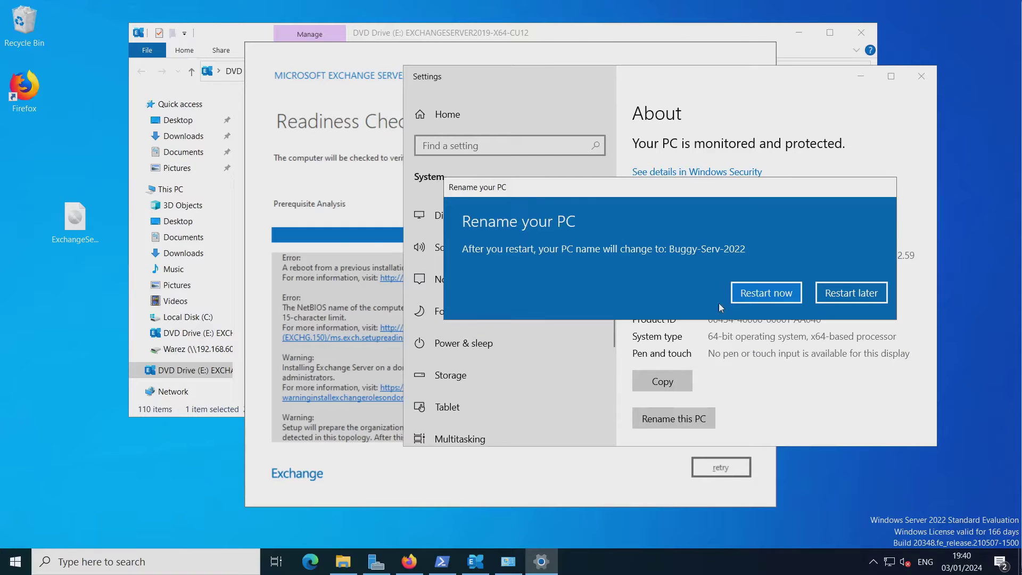
{"action": "left_click", "coordinate": [767, 295]}
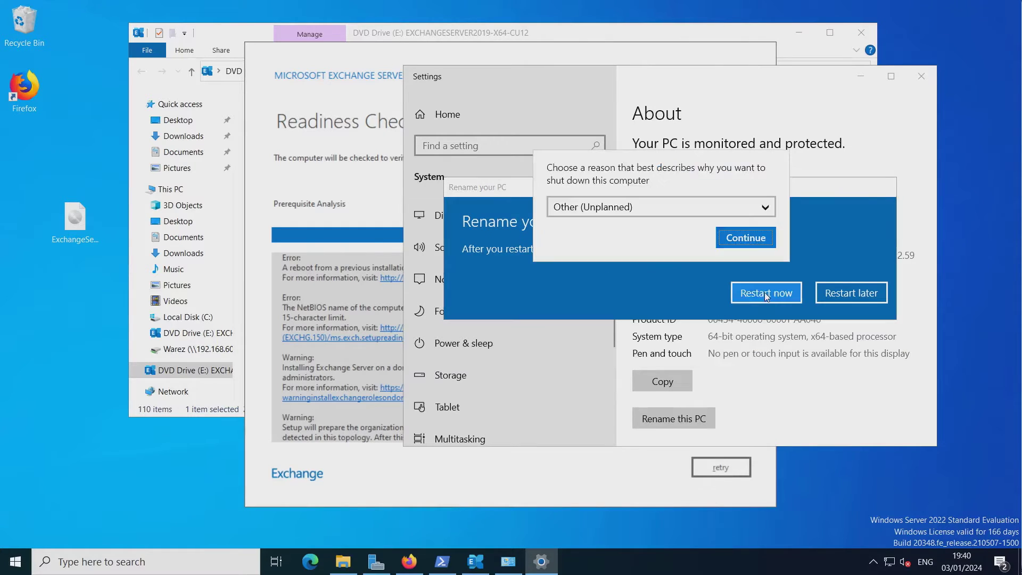
{"action": "left_click", "coordinate": [759, 249]}
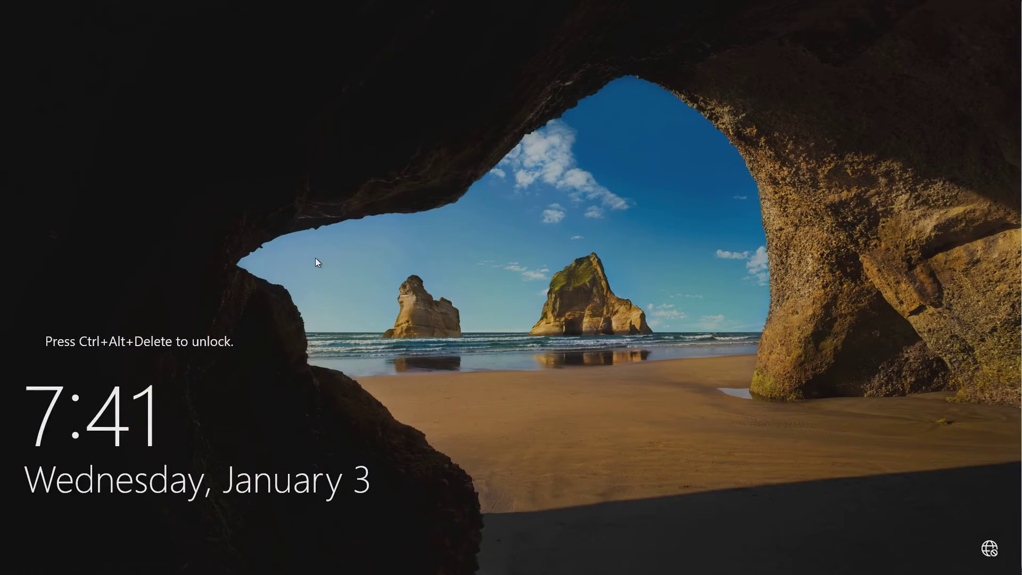
Unlock with Ctrl+Alt+Delete and sign in with the Administrator password to reach Server Manager.
{"action": "key", "text": "ctrl+alt+Delete"}
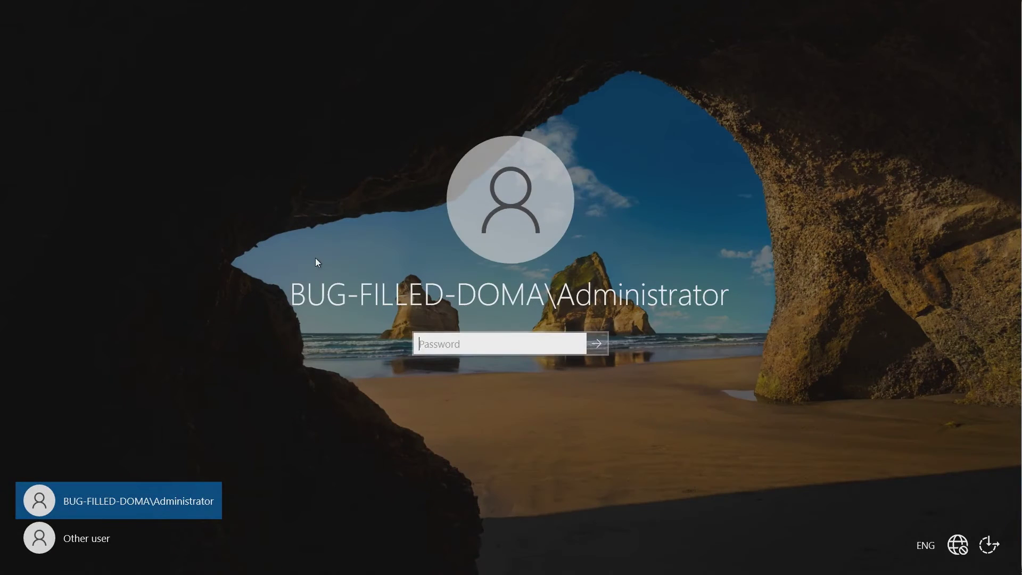
{"action": "type", "text": "*********"}
{"action": "key", "text": "Return"}
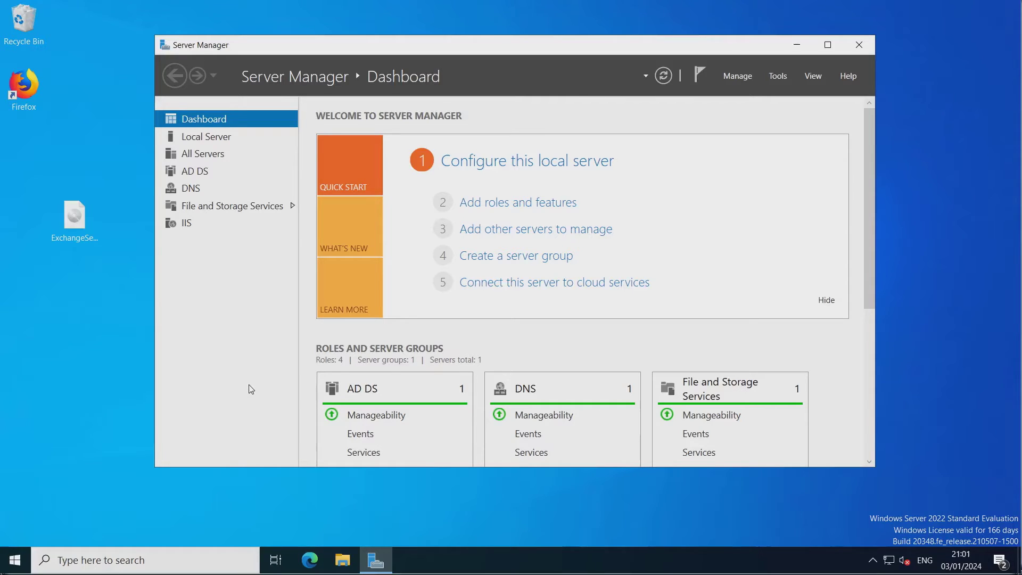
Open the System About page from the Start right-click menu and launch Advanced system settings.
{"action": "left_click", "coordinate": [14, 561]}
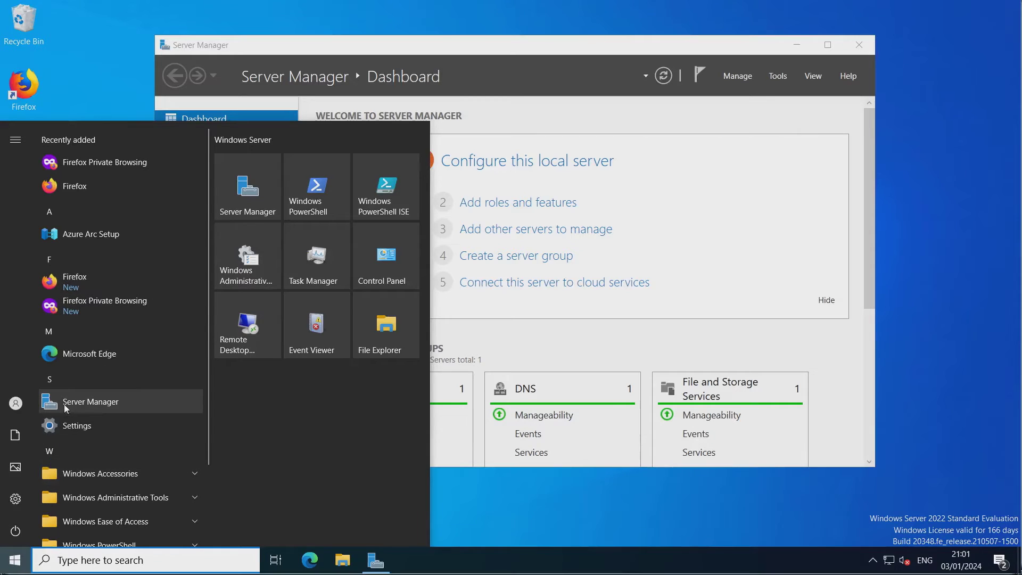
{"action": "left_click", "coordinate": [524, 538]}
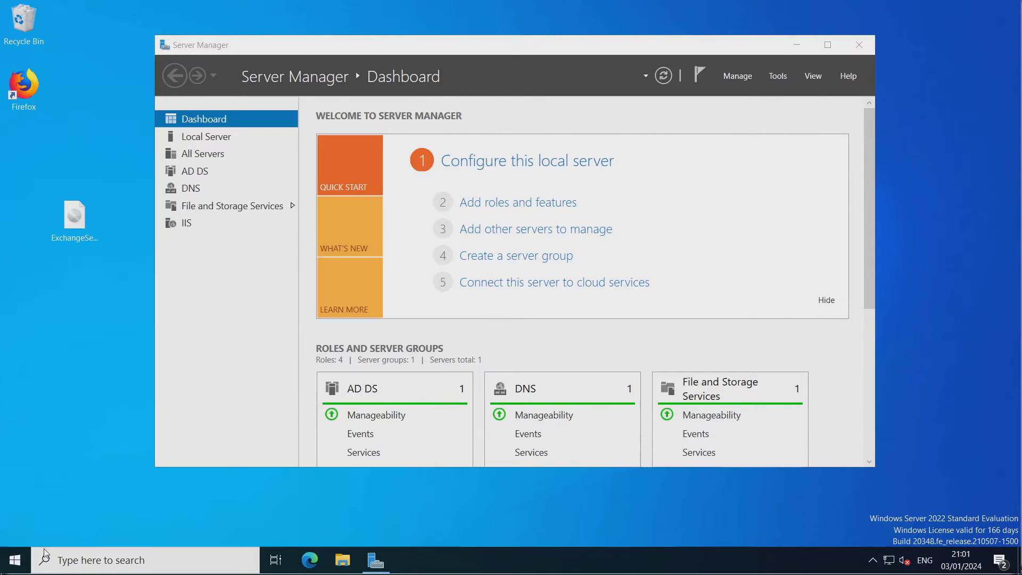
{"action": "right_click", "coordinate": [11, 565]}
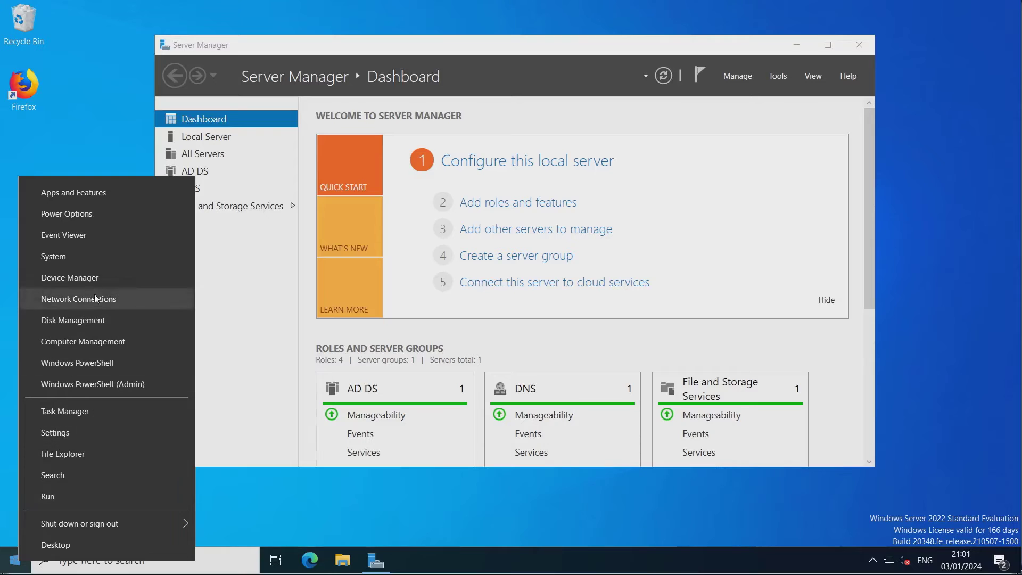
{"action": "left_click", "coordinate": [95, 259]}
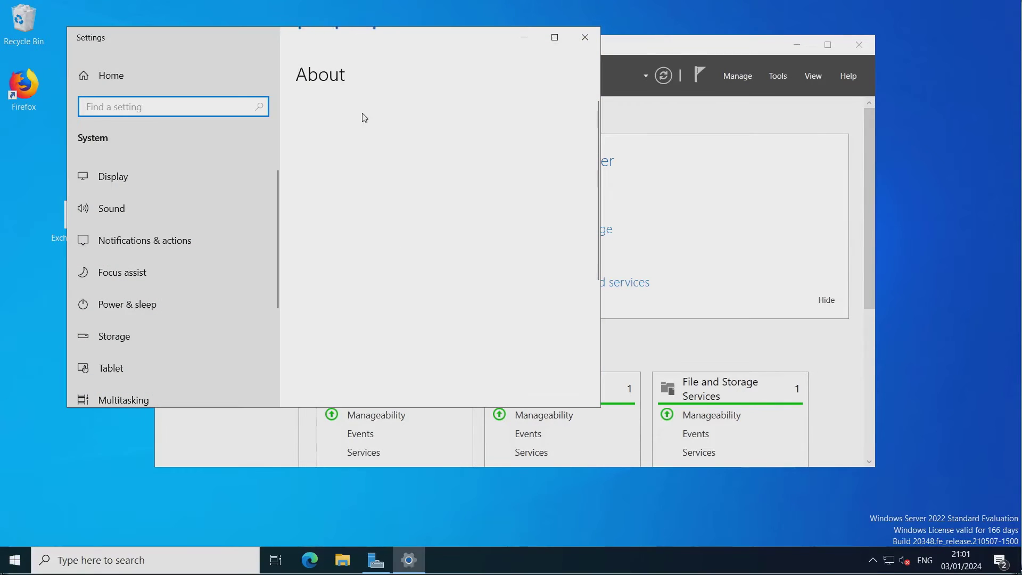
{"action": "left_click_drag", "start_coordinate": [364, 28], "coordinate": [575, 156]}
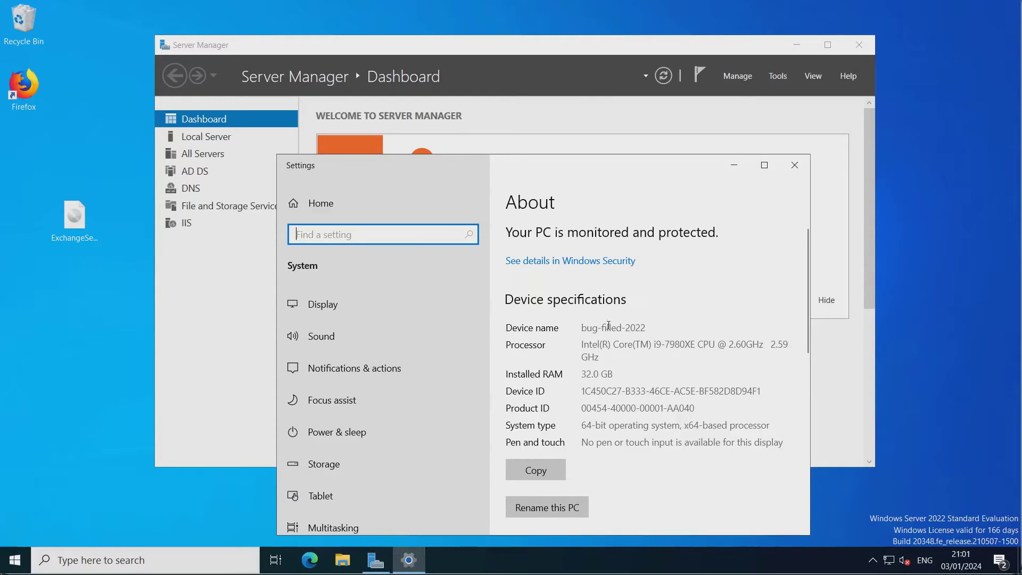
{"action": "scroll", "coordinate": [650, 381], "scroll_direction": "down", "scroll_amount": 5}
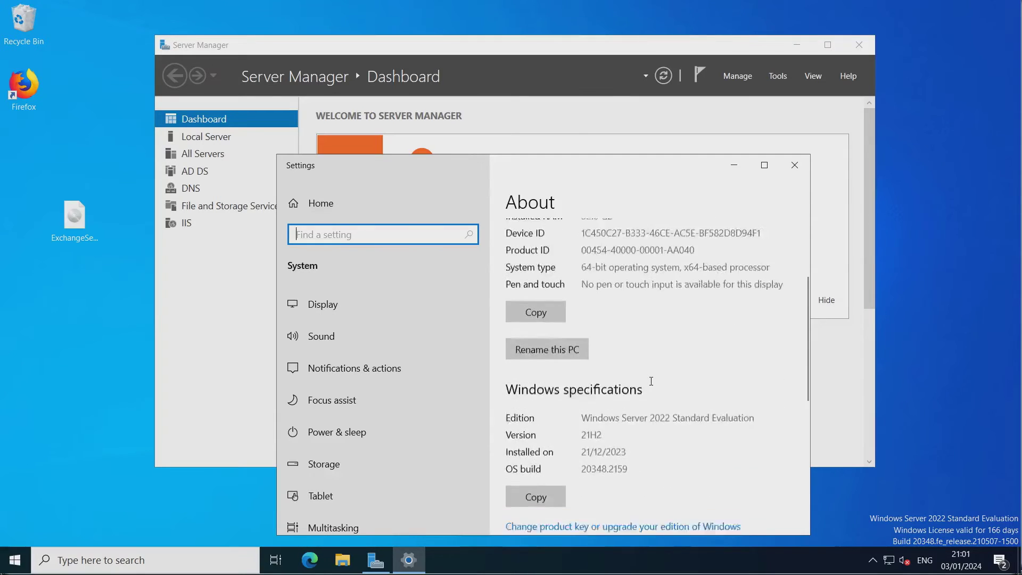
{"action": "scroll", "coordinate": [651, 381], "scroll_direction": "down", "scroll_amount": 5}
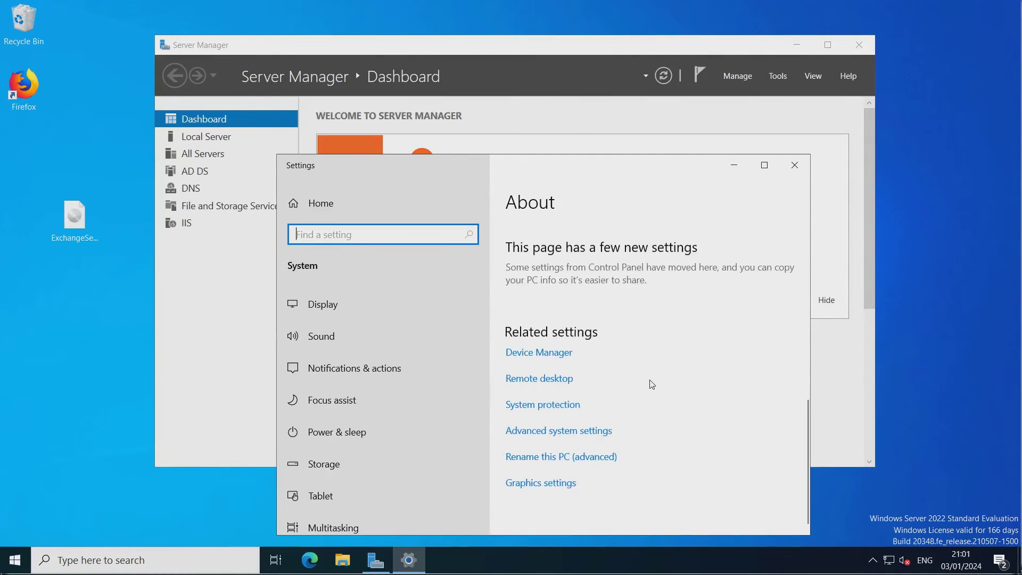
{"action": "left_click", "coordinate": [549, 430]}
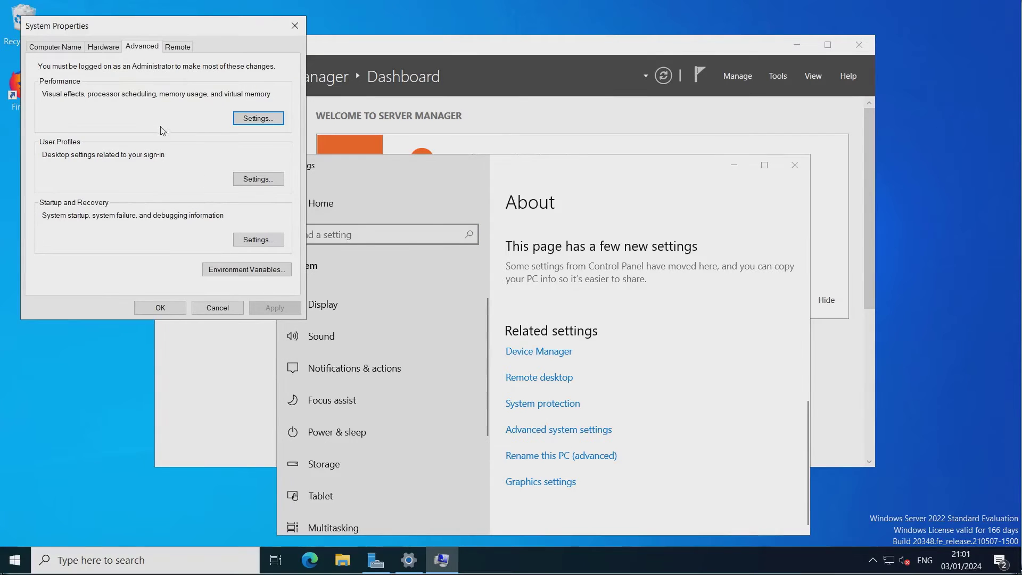
Check the full computer name bug-filled-2022.bug-filled-domain.lan, then search Start for 'reg'.
{"action": "left_click", "coordinate": [54, 49]}
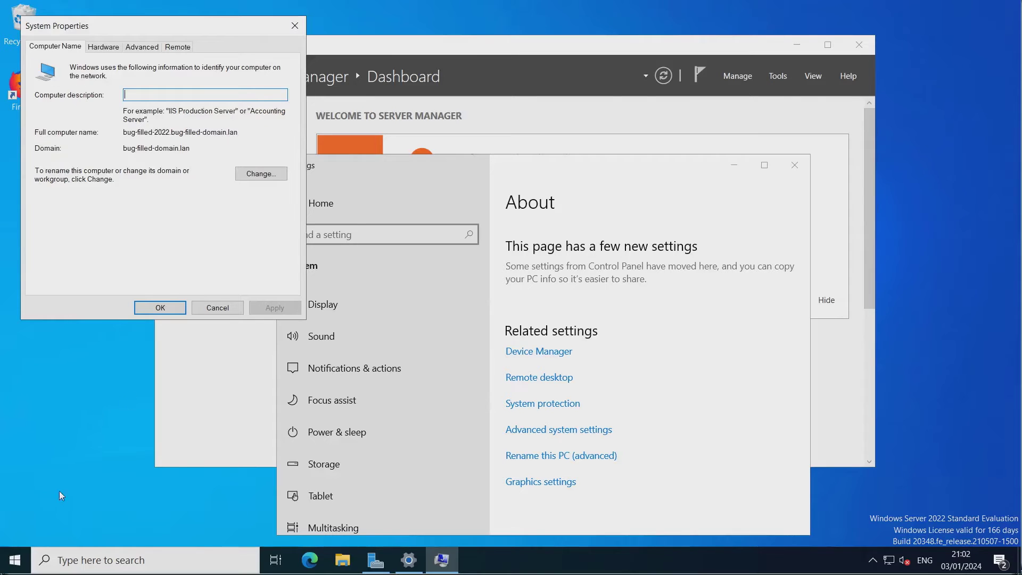
{"action": "left_click", "coordinate": [6, 560]}
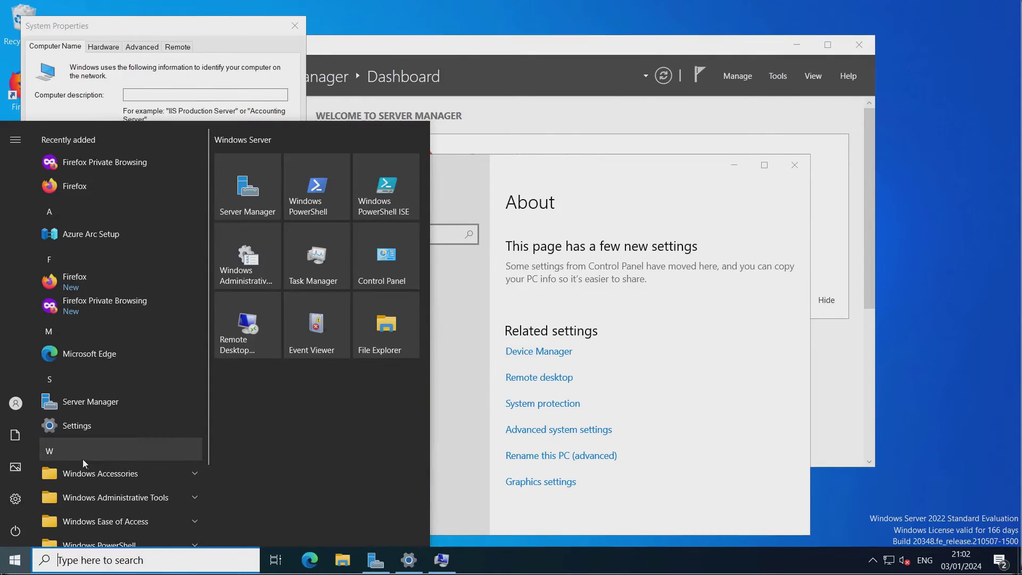
{"action": "type", "text": "reg"}
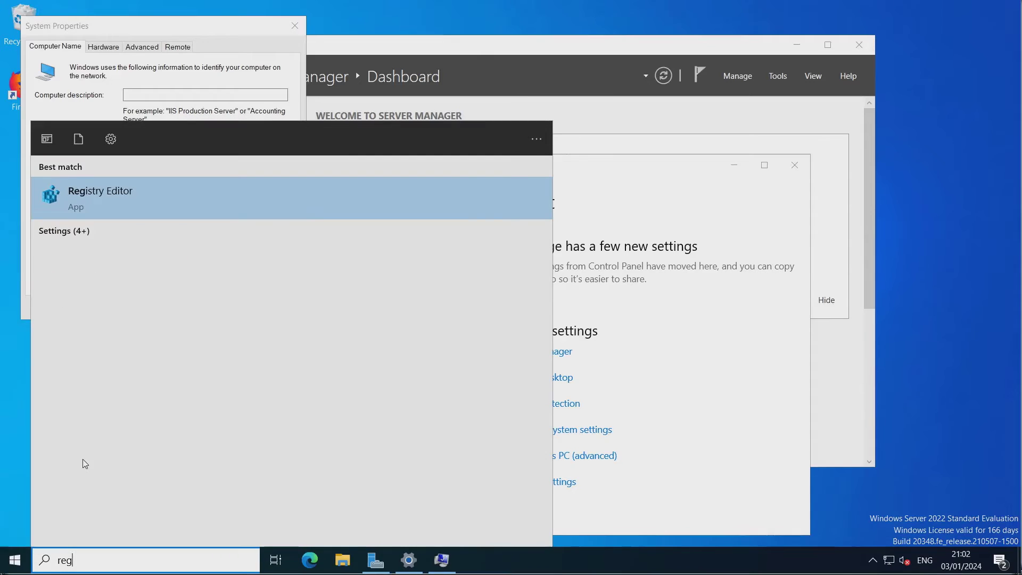
Launch Registry Editor and position it beside System Properties.
{"action": "left_click", "coordinate": [193, 205]}
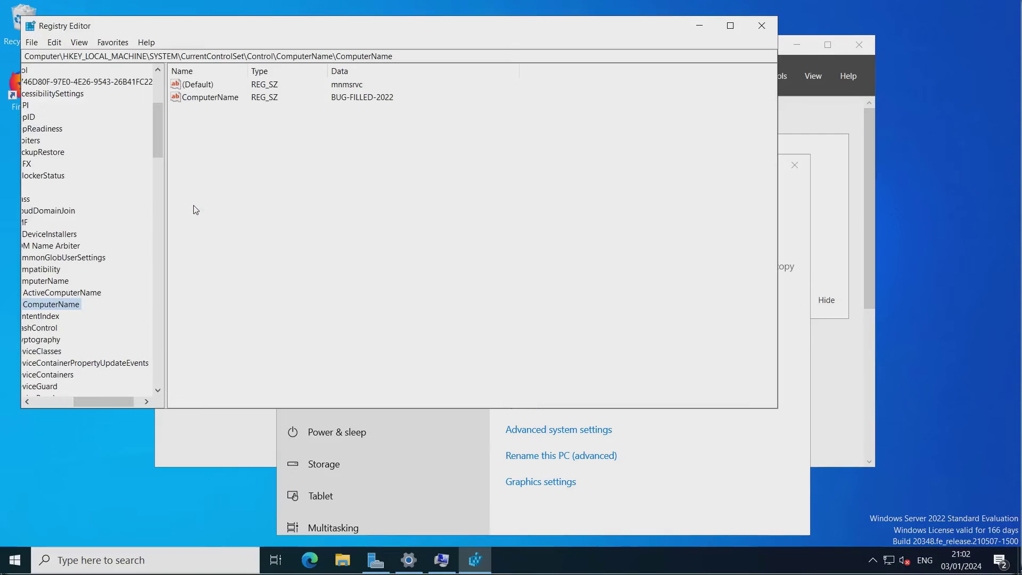
{"action": "left_click_drag", "start_coordinate": [229, 26], "coordinate": [386, 28]}
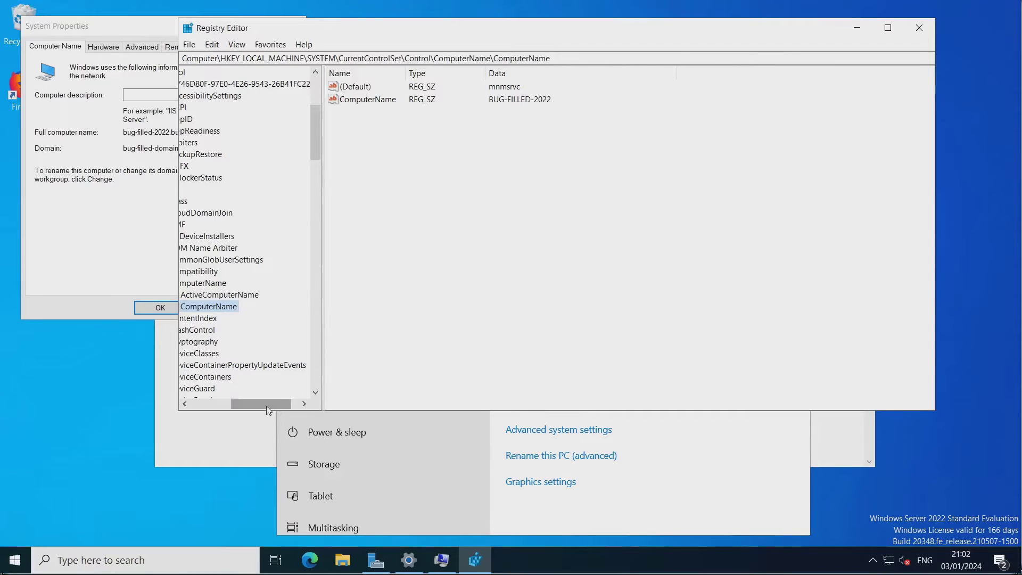
{"action": "left_click_drag", "start_coordinate": [246, 405], "coordinate": [168, 379]}
{"action": "scroll", "coordinate": [253, 132], "scroll_direction": "up", "scroll_amount": 5}
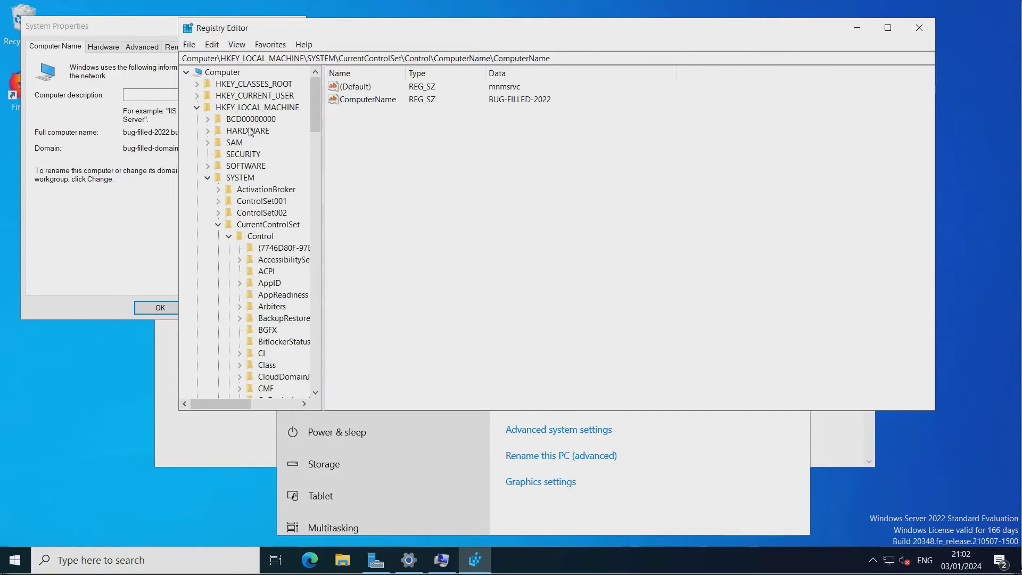
Expand HKEY_LOCAL_MACHINE\SYSTEM\CurrentControlSet\Control\ComputerName and show the ComputerName subkey's values.
{"action": "left_click", "coordinate": [198, 108]}
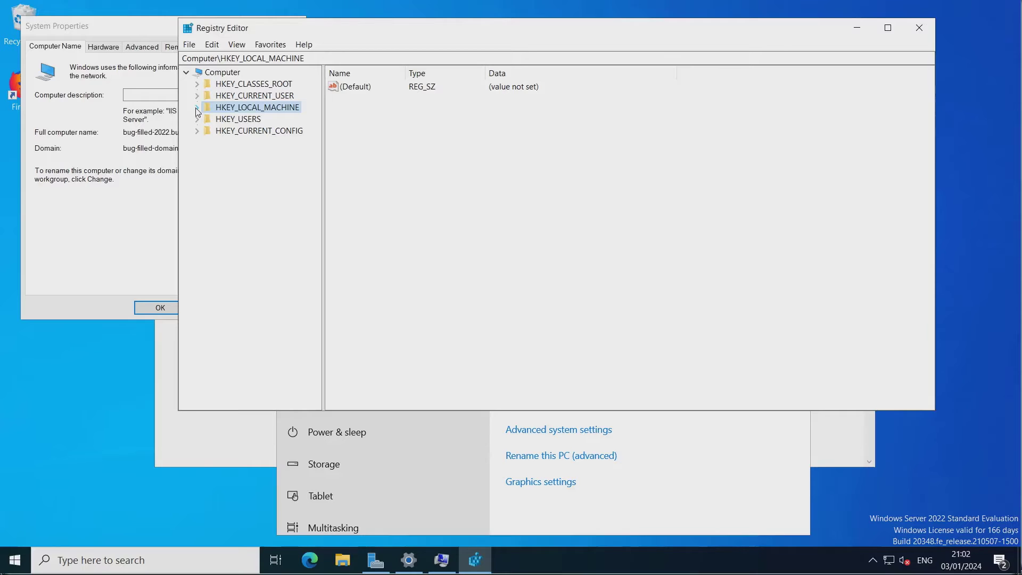
{"action": "left_click", "coordinate": [197, 109]}
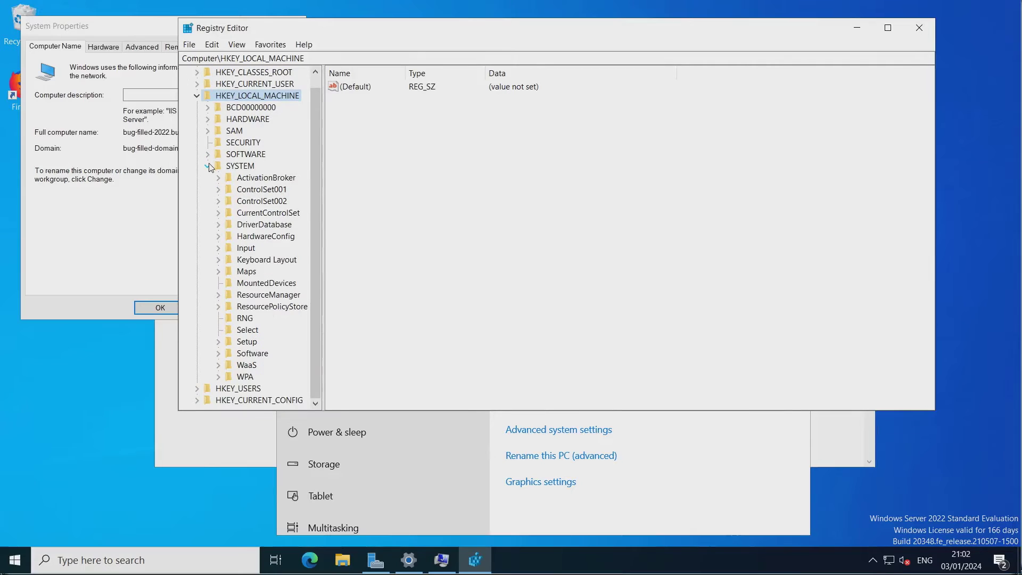
{"action": "left_click", "coordinate": [209, 166]}
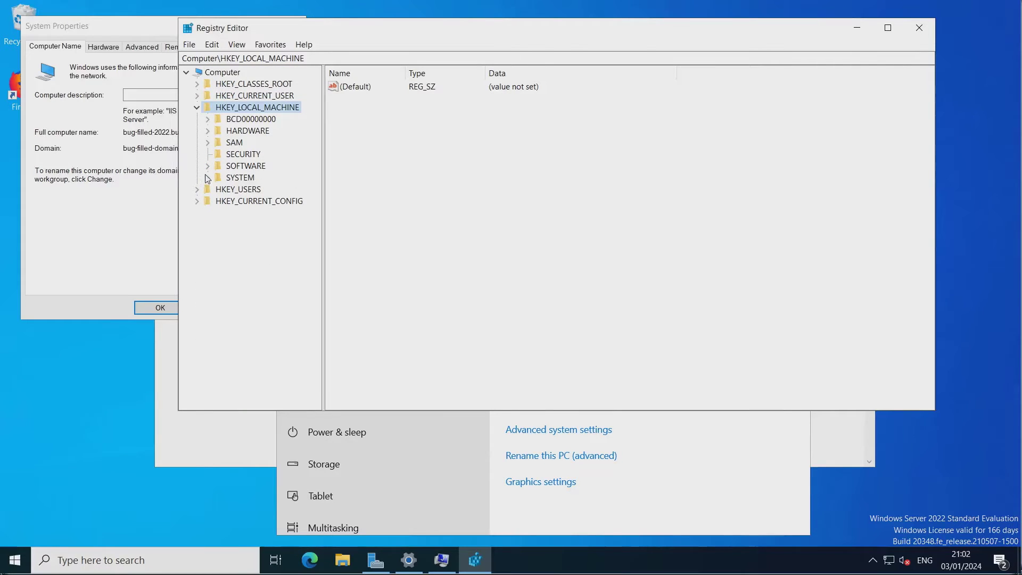
{"action": "left_click", "coordinate": [208, 178]}
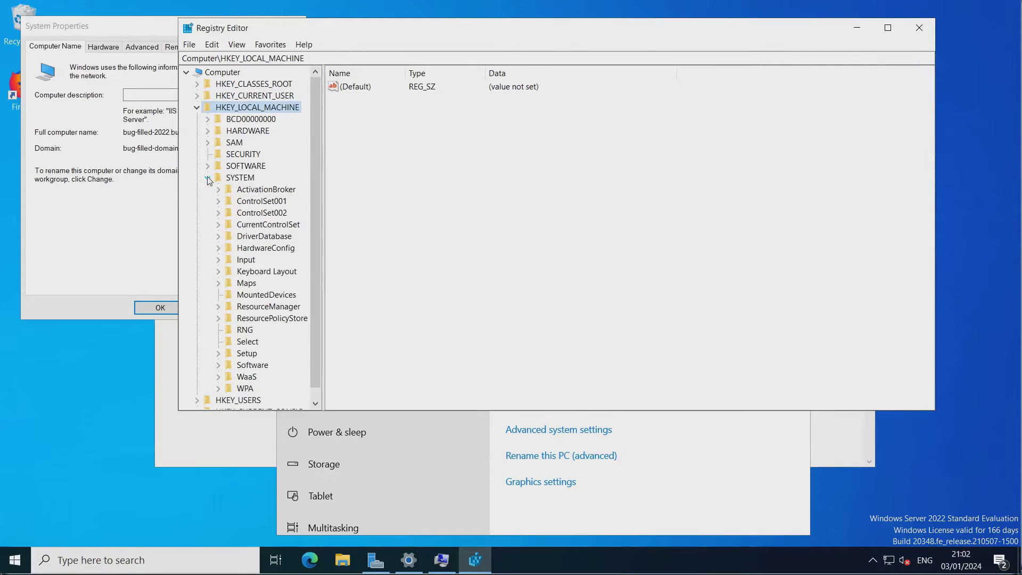
{"action": "left_click", "coordinate": [219, 225]}
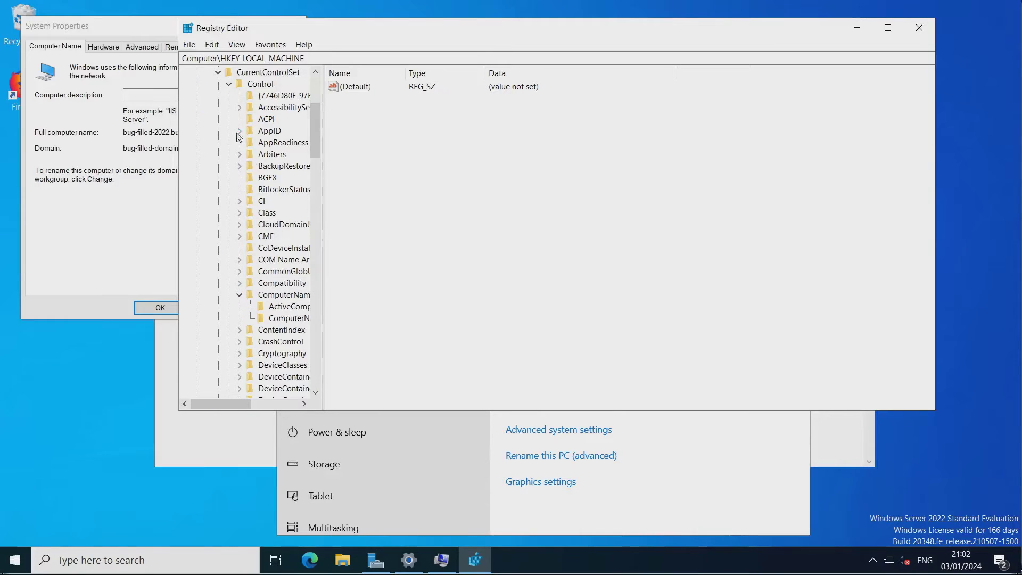
{"action": "left_click", "coordinate": [229, 87]}
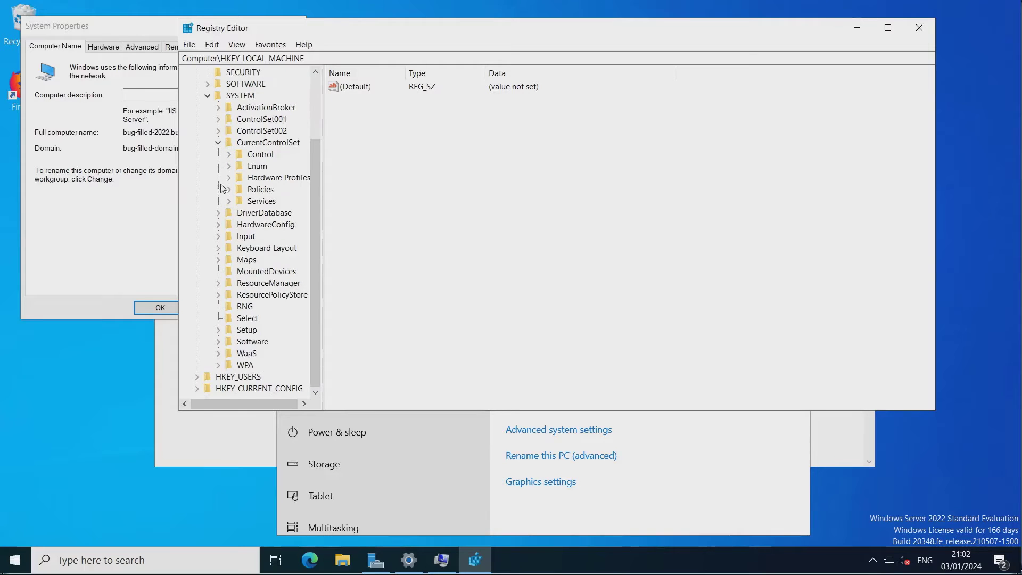
{"action": "left_click", "coordinate": [229, 155]}
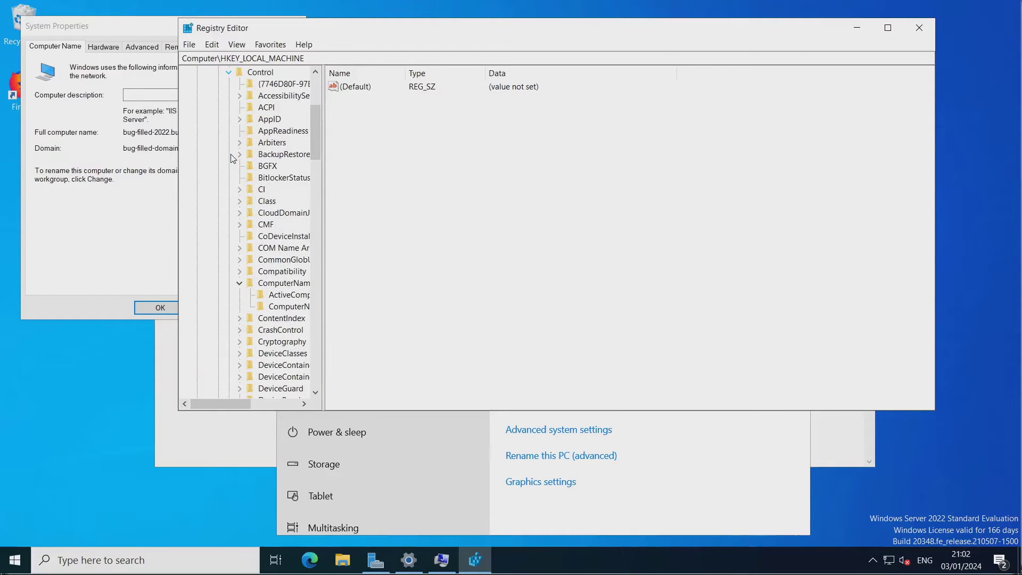
{"action": "left_click", "coordinate": [240, 283]}
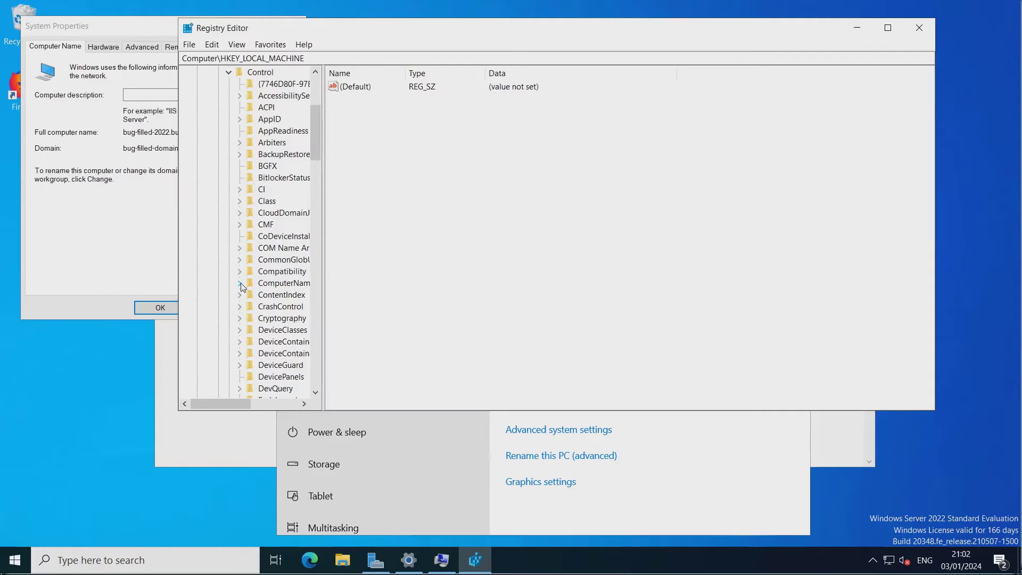
{"action": "left_click", "coordinate": [240, 284]}
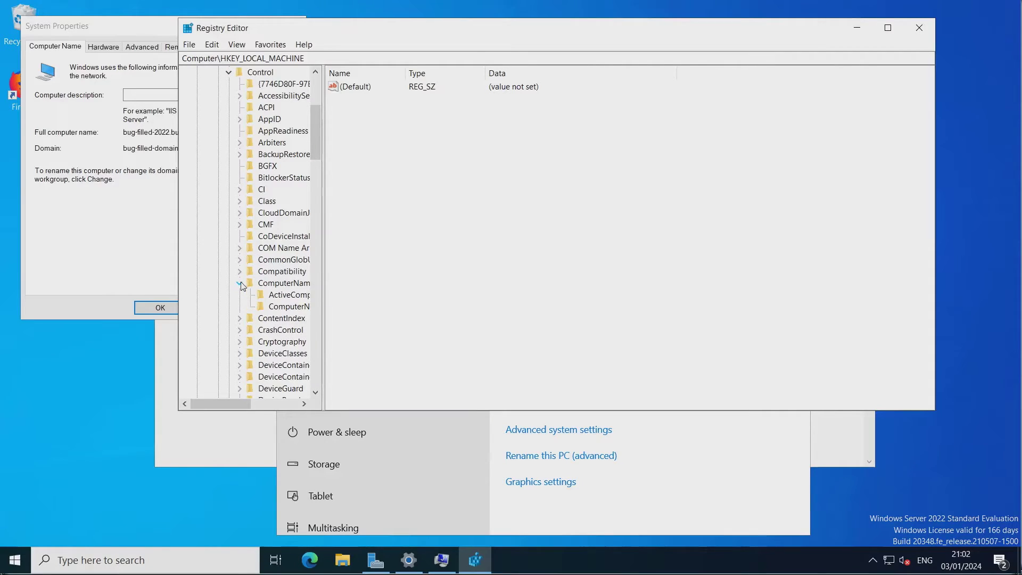
{"action": "left_click", "coordinate": [262, 308]}
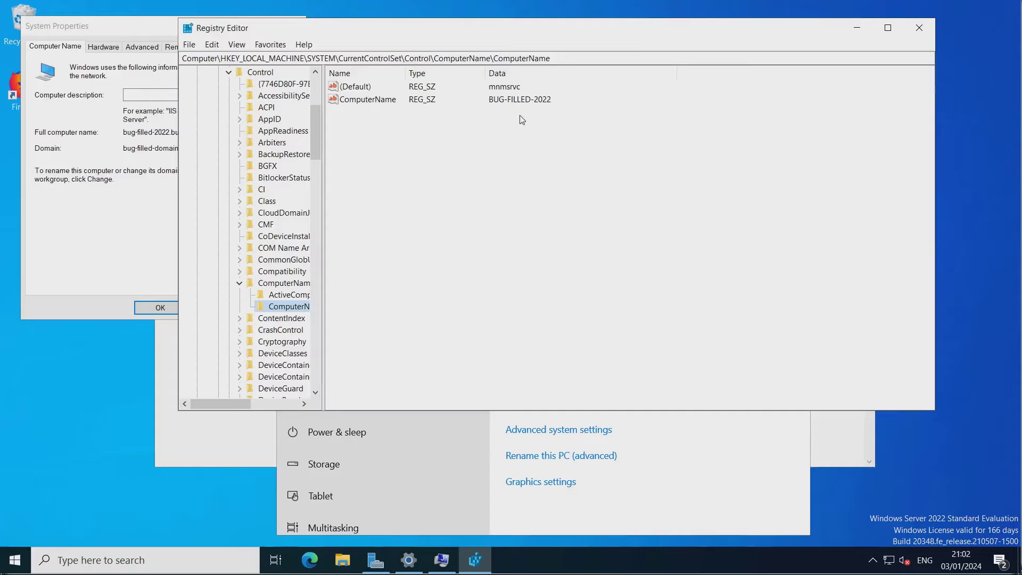
Show the ActiveComputerName key and compare its BUG-FILLED-2022 value with the full computer name.
{"action": "left_click_drag", "start_coordinate": [423, 29], "coordinate": [570, 27]}
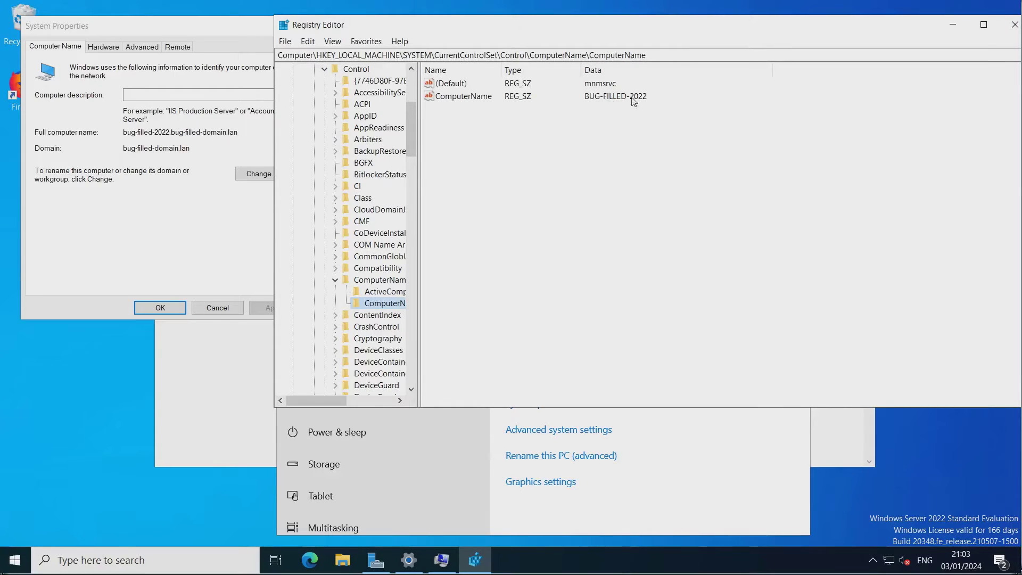
{"action": "left_click", "coordinate": [371, 294]}
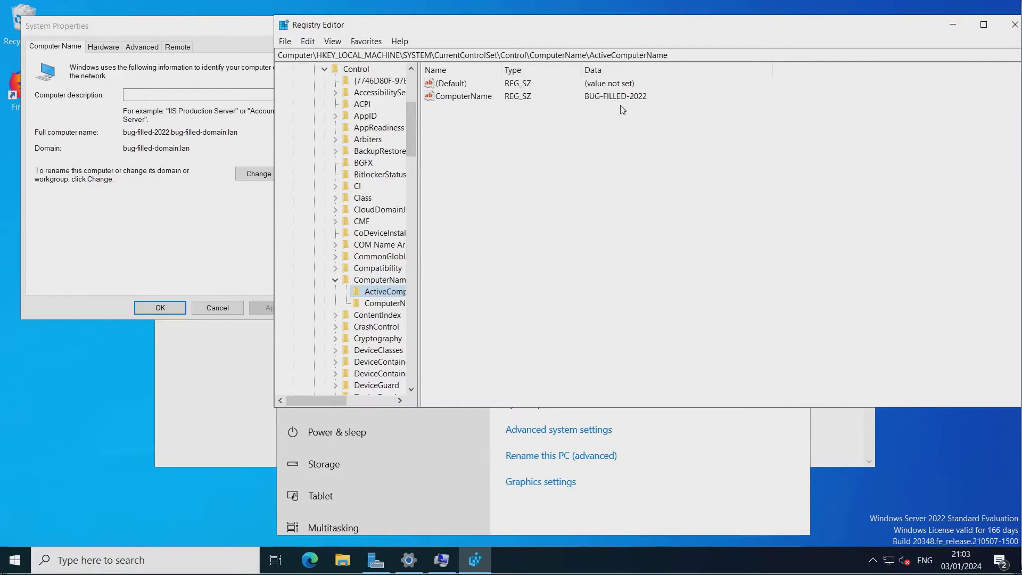
{"action": "left_click_drag", "start_coordinate": [135, 133], "coordinate": [158, 134]}
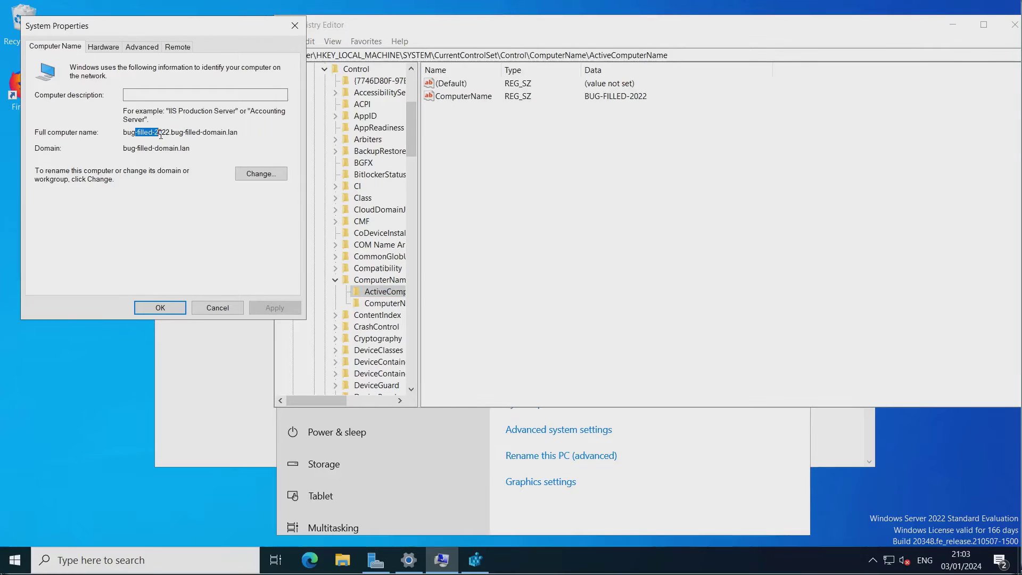
Close System Properties, minimize Registry Editor, and select the ExchangeServer2019 ISO on the desktop.
{"action": "left_click", "coordinate": [159, 308]}
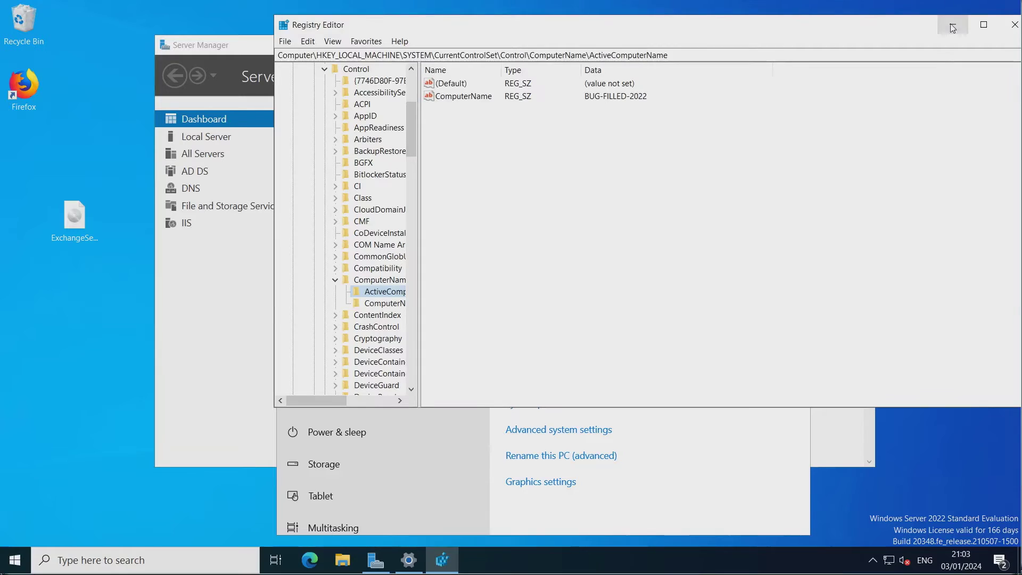
{"action": "left_click", "coordinate": [954, 24]}
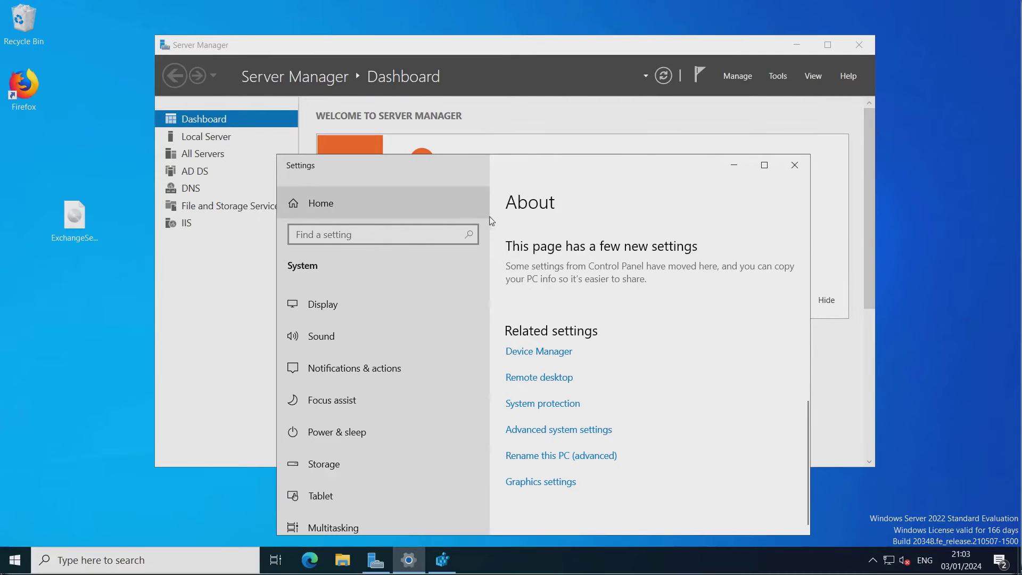
{"action": "left_click", "coordinate": [75, 216]}
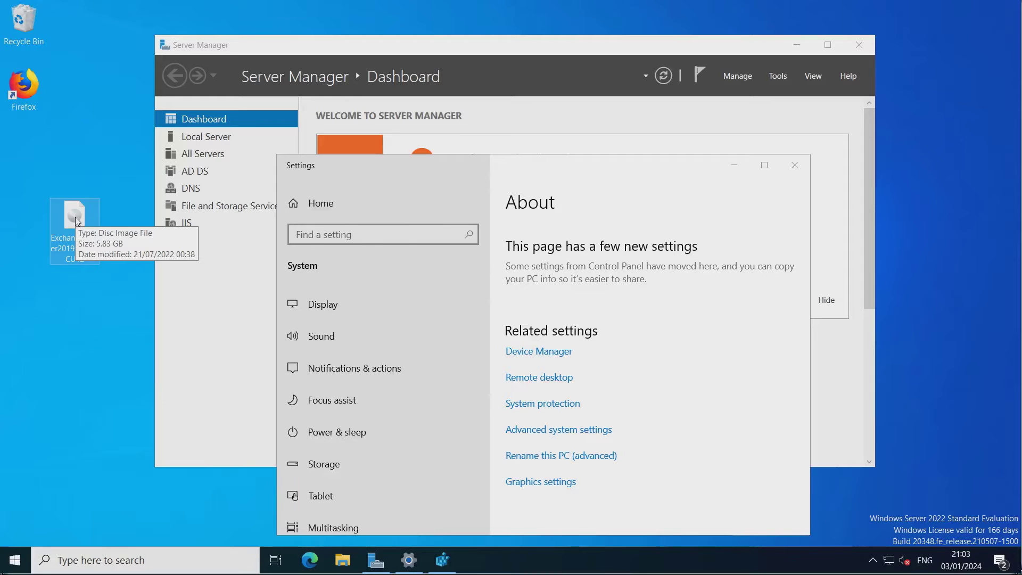
Mount the Exchange ISO and run Setup from the disc.
{"action": "double_click", "coordinate": [75, 216]}
{"action": "scroll", "coordinate": [324, 240], "scroll_direction": "down", "scroll_amount": 1}
{"action": "scroll", "coordinate": [324, 240], "scroll_direction": "down", "scroll_amount": 20}
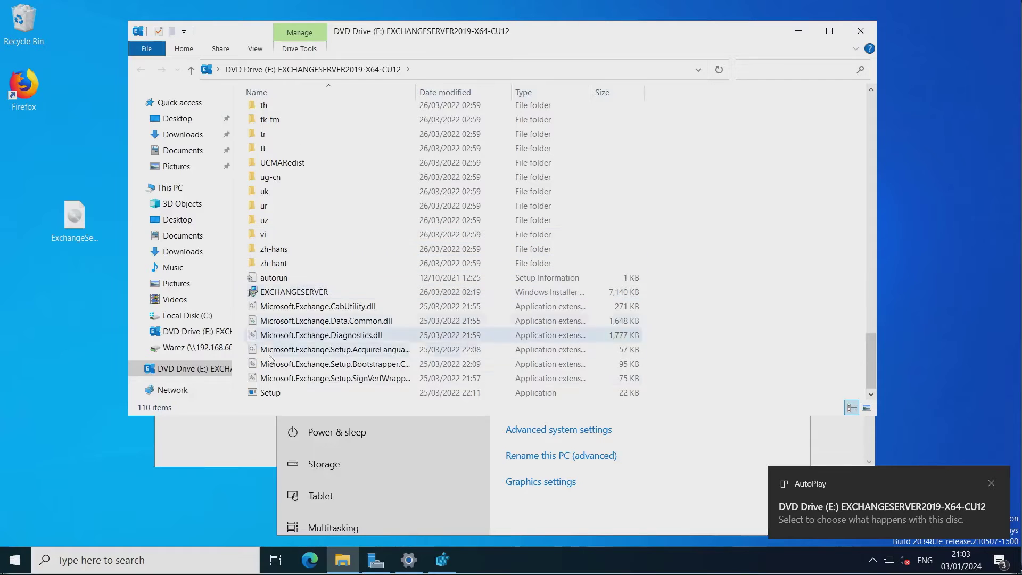
{"action": "left_click", "coordinate": [263, 394]}
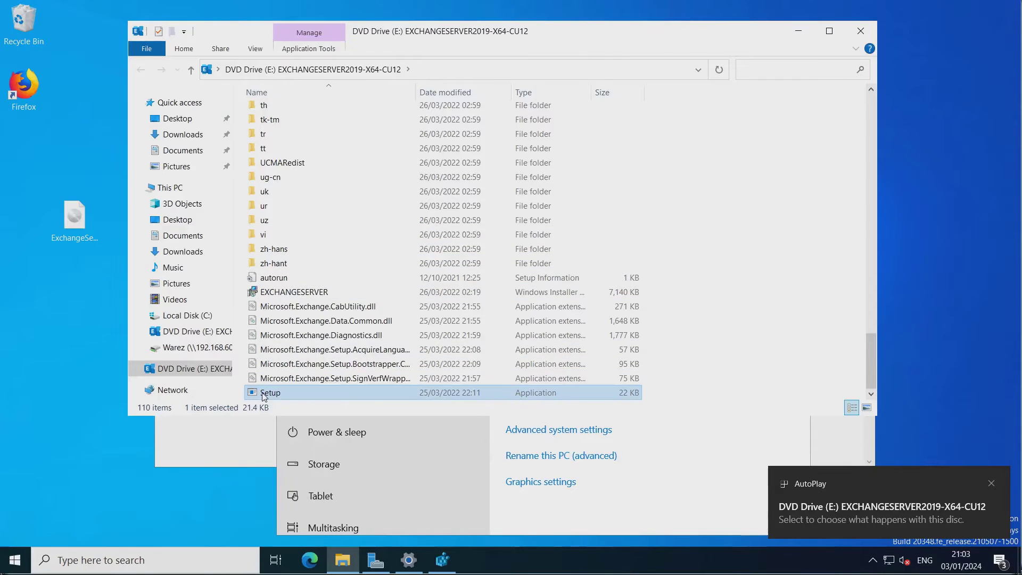
{"action": "double_click", "coordinate": [263, 395]}
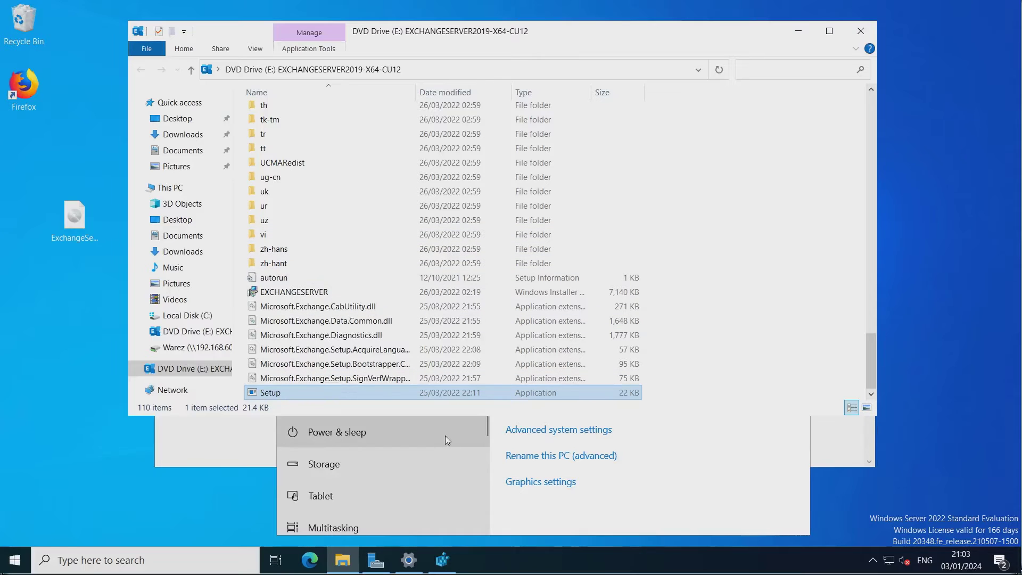
Close the Settings window and the DVD Drive (E:) Explorer window.
{"action": "left_click", "coordinate": [577, 517]}
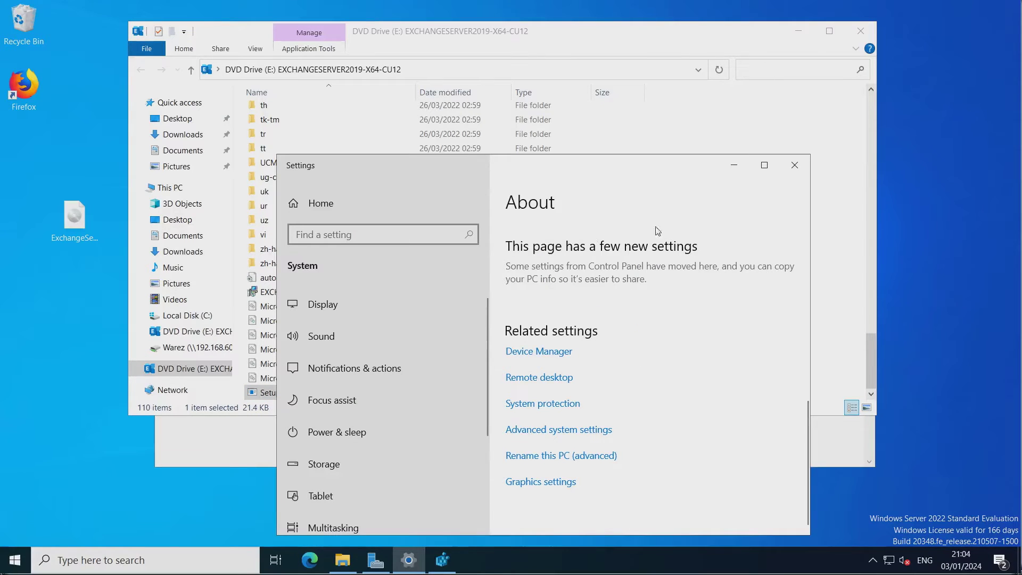
{"action": "left_click", "coordinate": [795, 165]}
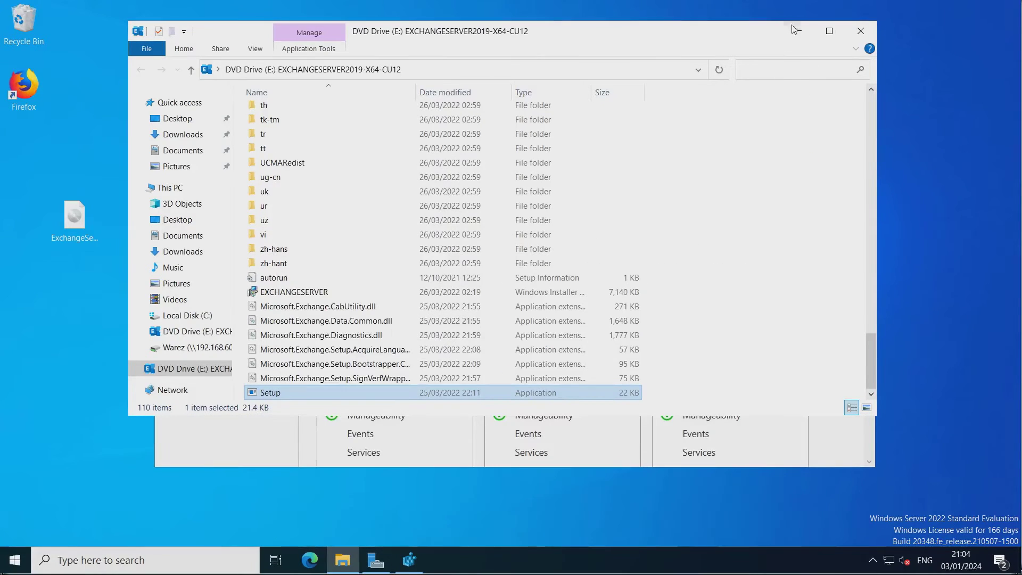
{"action": "left_click", "coordinate": [856, 32]}
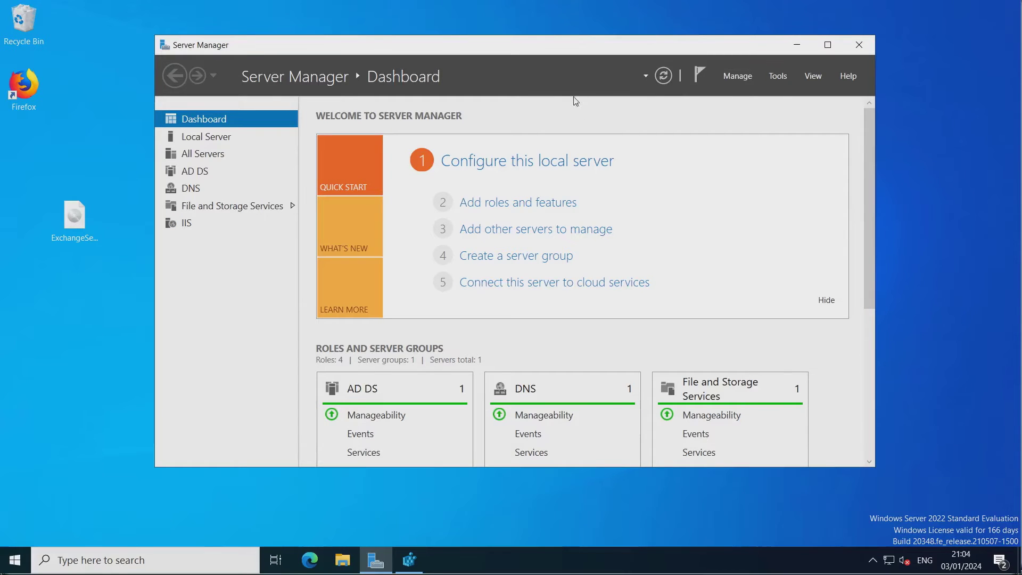
Minimize Server Manager, check online for Exchange updates, and continue once none are found.
{"action": "left_click", "coordinate": [795, 46]}
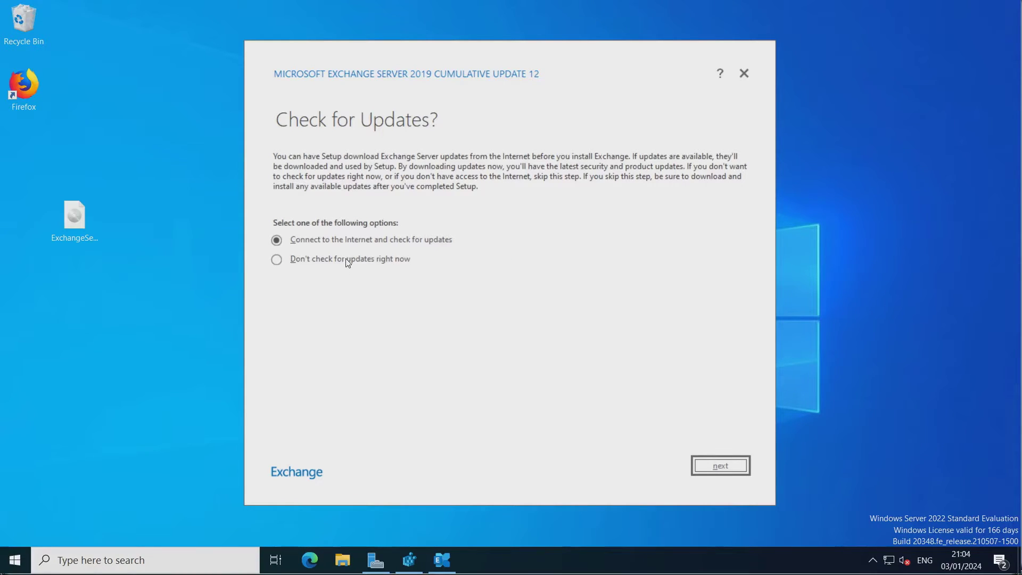
{"action": "left_click", "coordinate": [712, 465]}
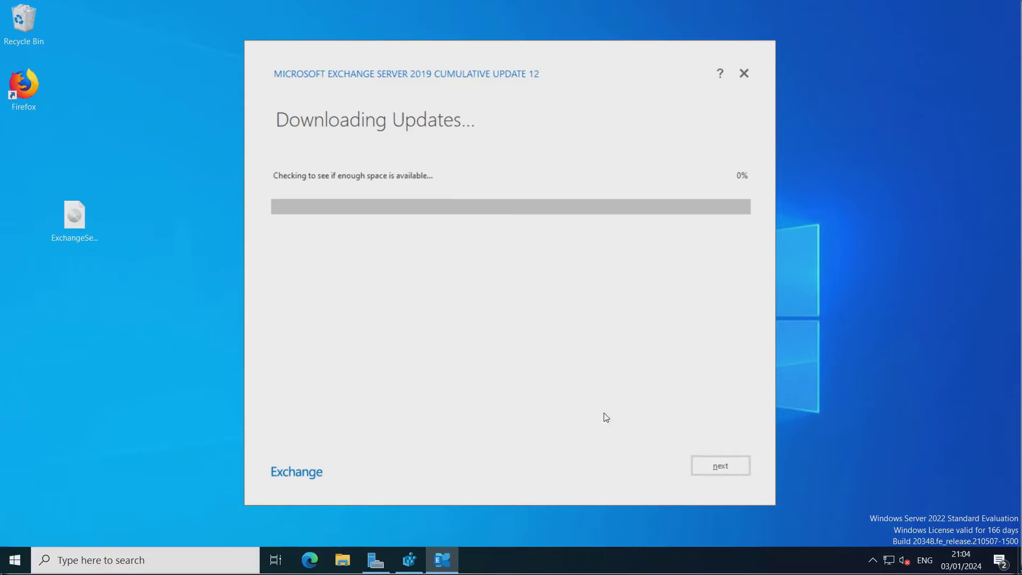
{"action": "left_click", "coordinate": [725, 467]}
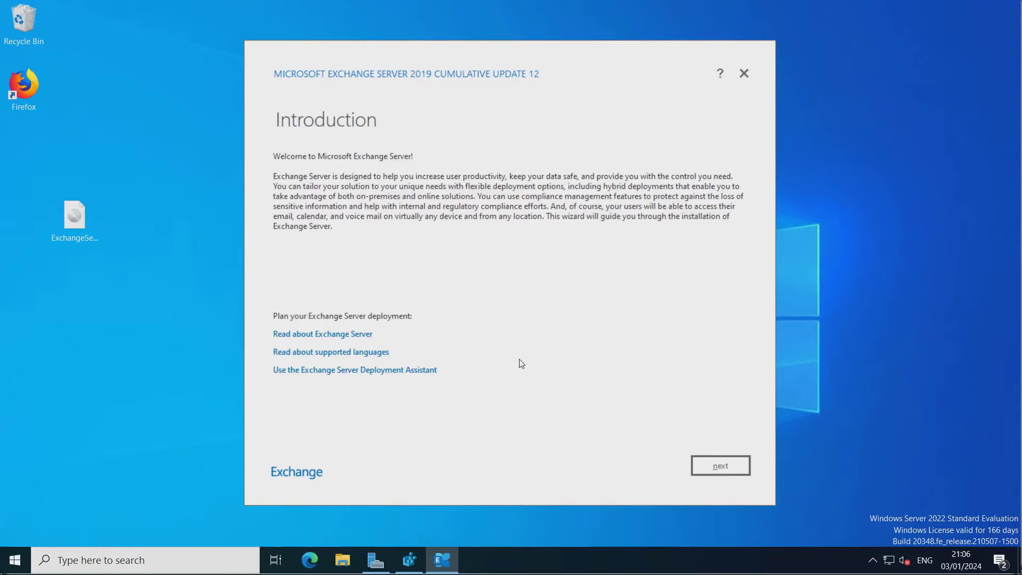
Accept the licence without sharing diagnostic data, decline recommended settings, and tick the Mailbox role.
{"action": "left_click", "coordinate": [721, 466]}
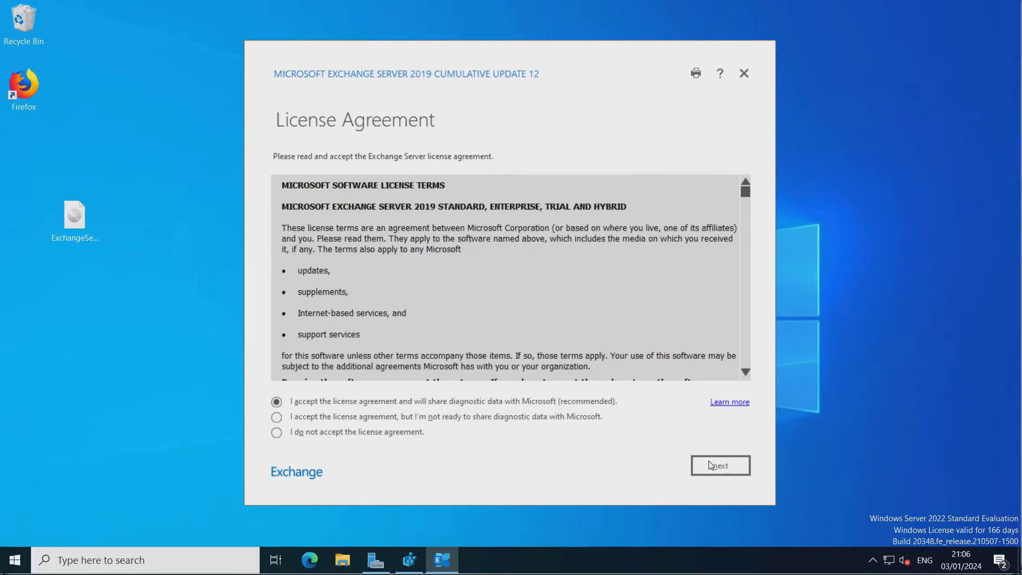
{"action": "left_click", "coordinate": [299, 423]}
{"action": "left_click", "coordinate": [731, 464]}
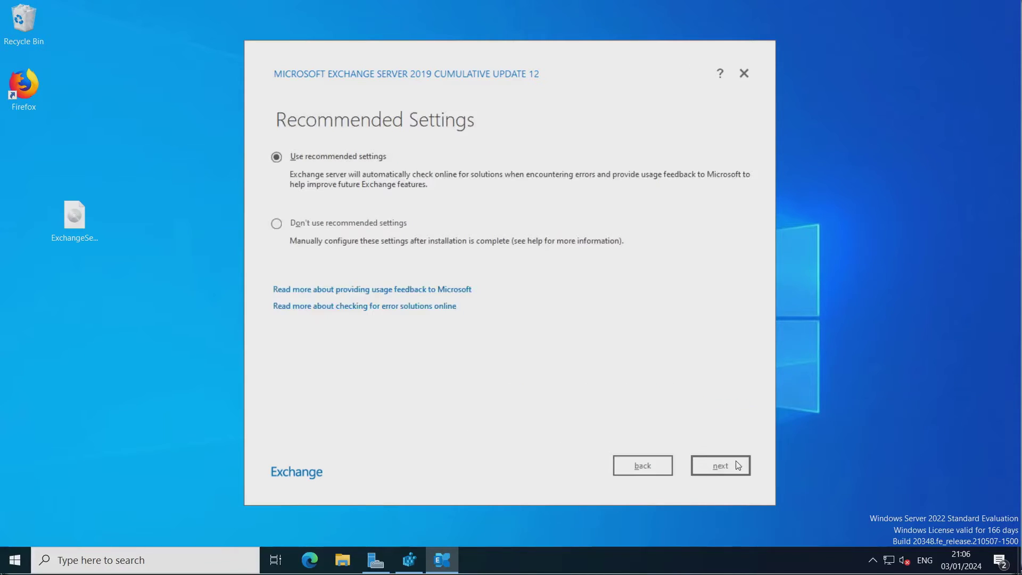
{"action": "left_click", "coordinate": [368, 222]}
{"action": "left_click", "coordinate": [718, 465]}
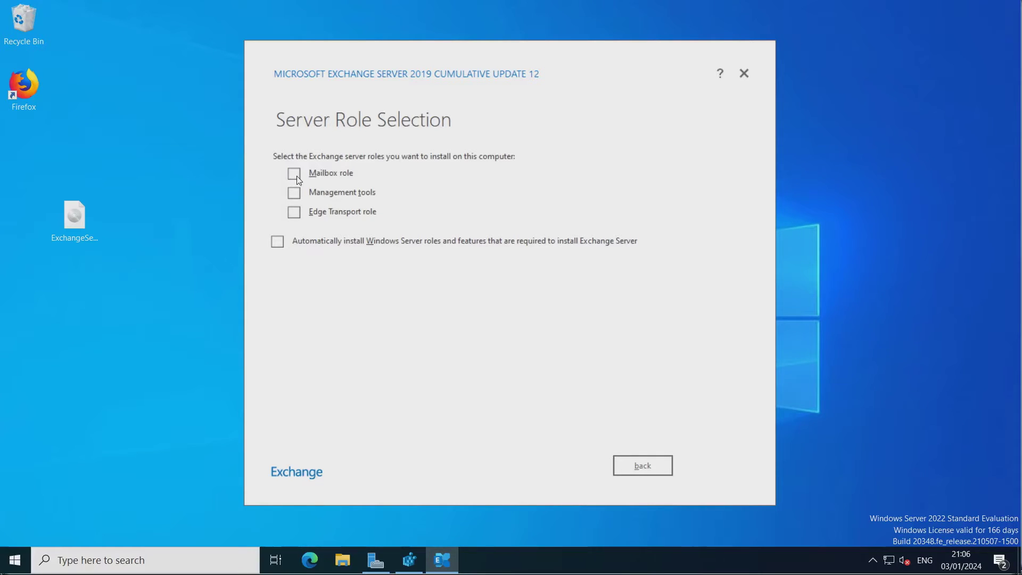
{"action": "left_click", "coordinate": [290, 174]}
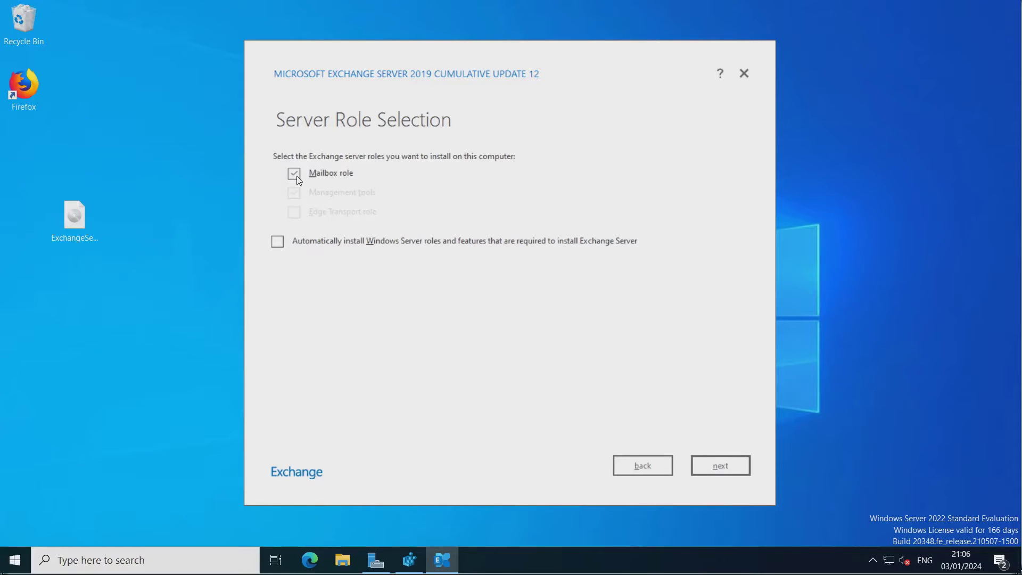
Enable automatic installation of required Windows Server roles and keep the default installation path.
{"action": "left_click", "coordinate": [278, 242]}
{"action": "left_click", "coordinate": [722, 466]}
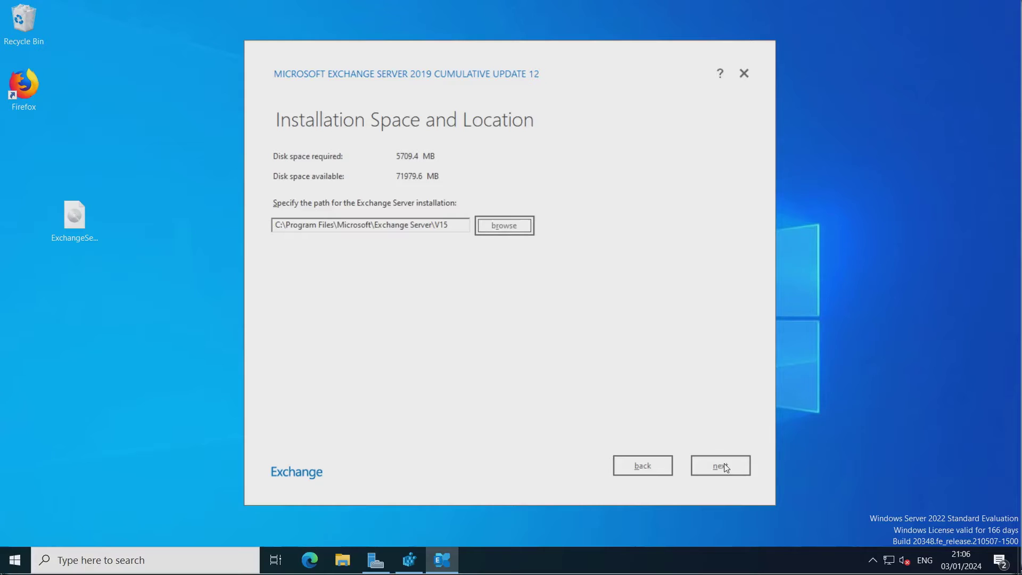
{"action": "left_click", "coordinate": [722, 467]}
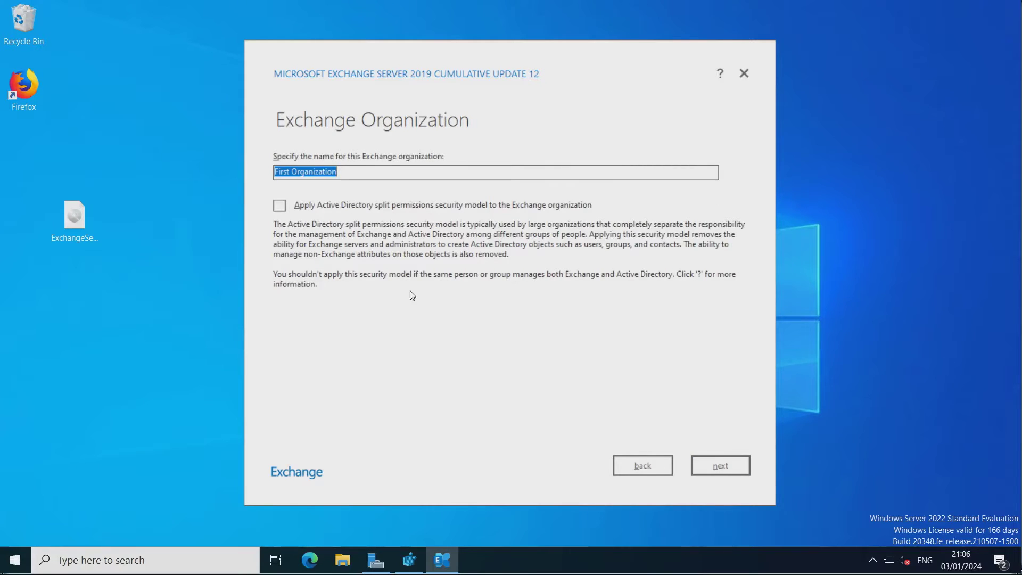
Rename the organization to 'First Buggy Organisation' and continue.
{"action": "left_click", "coordinate": [297, 170]}
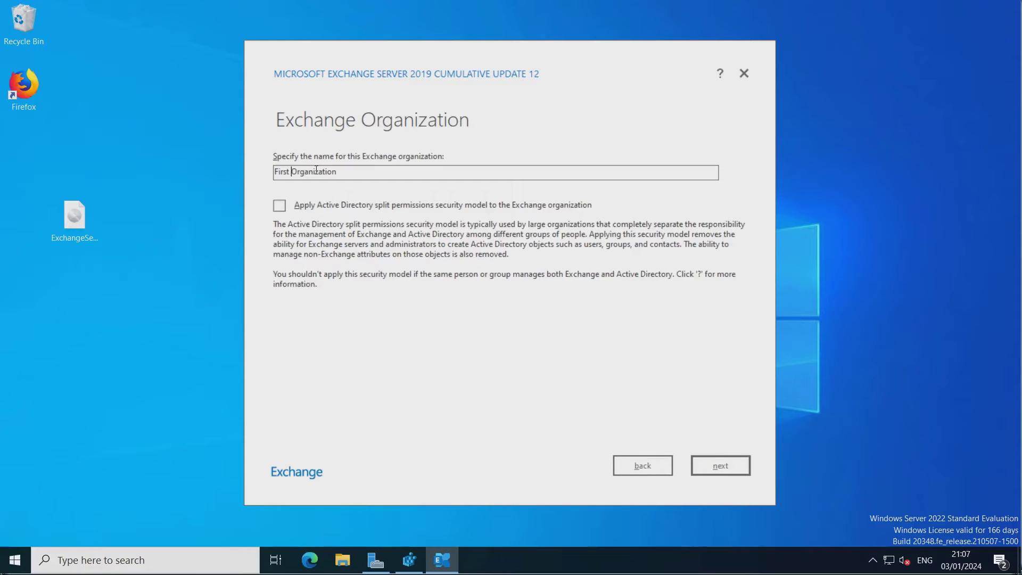
{"action": "type", "text": "Buggy"}
{"action": "key", "text": "Right"}
{"action": "key", "text": "Right"}
{"action": "key", "text": "BackSpace"}
{"action": "type", "text": "s"}
{"action": "left_click", "coordinate": [717, 471]}
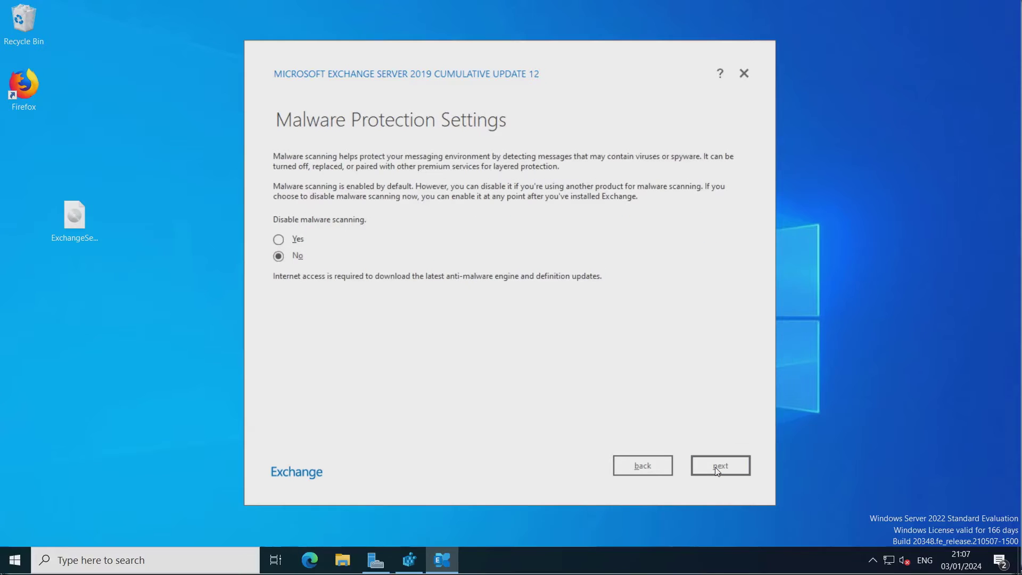
Choose Yes to disable malware scanning and start the readiness checks.
{"action": "left_click", "coordinate": [279, 241]}
{"action": "left_click", "coordinate": [722, 468]}
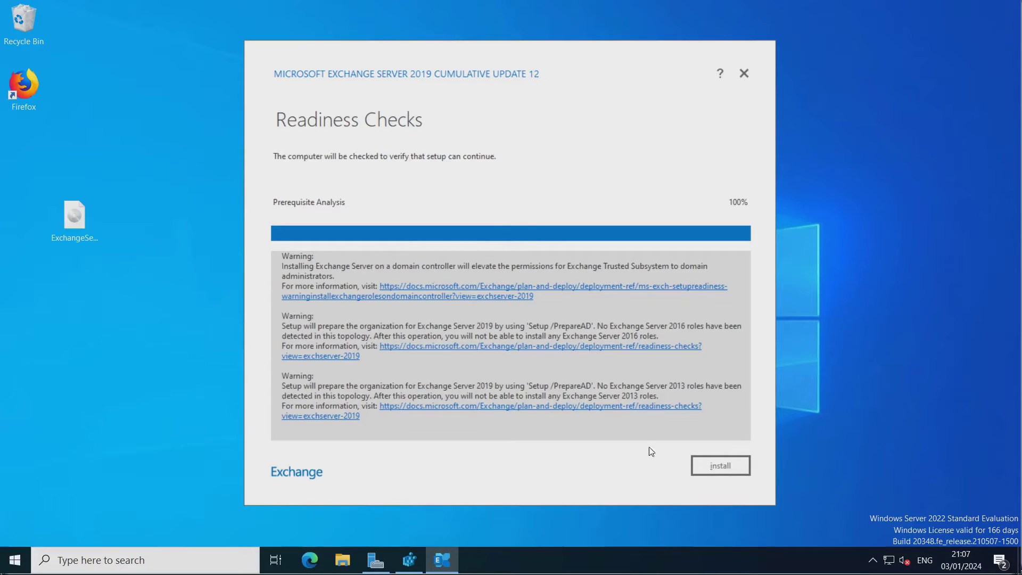
Run the Exchange Server 2019 CU12 installation through to the Setup Completed page.
{"action": "left_click", "coordinate": [718, 466]}
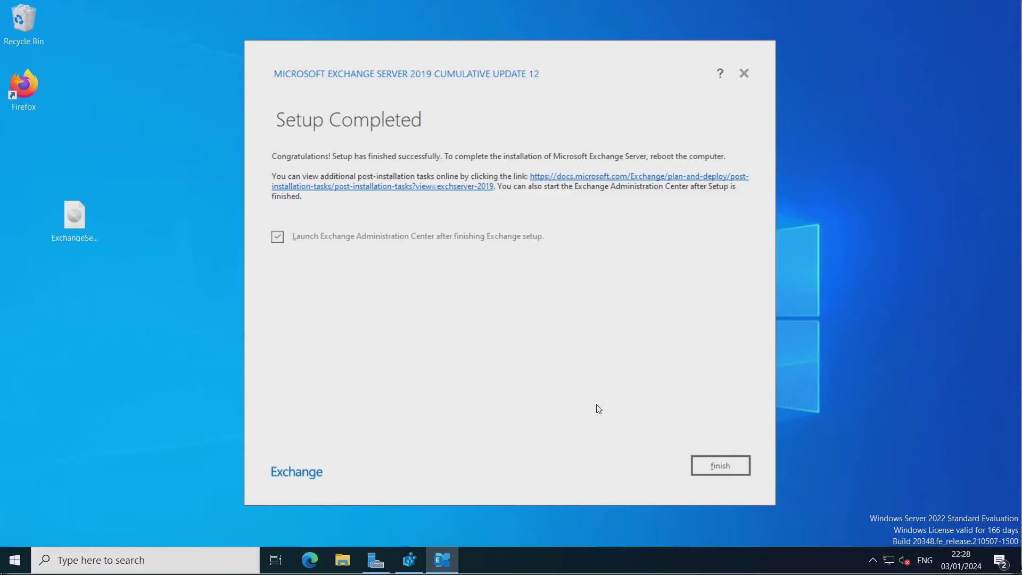
Finish setup and make Firefox the always-used app for opening the Exchange admin page.
{"action": "left_click", "coordinate": [721, 467]}
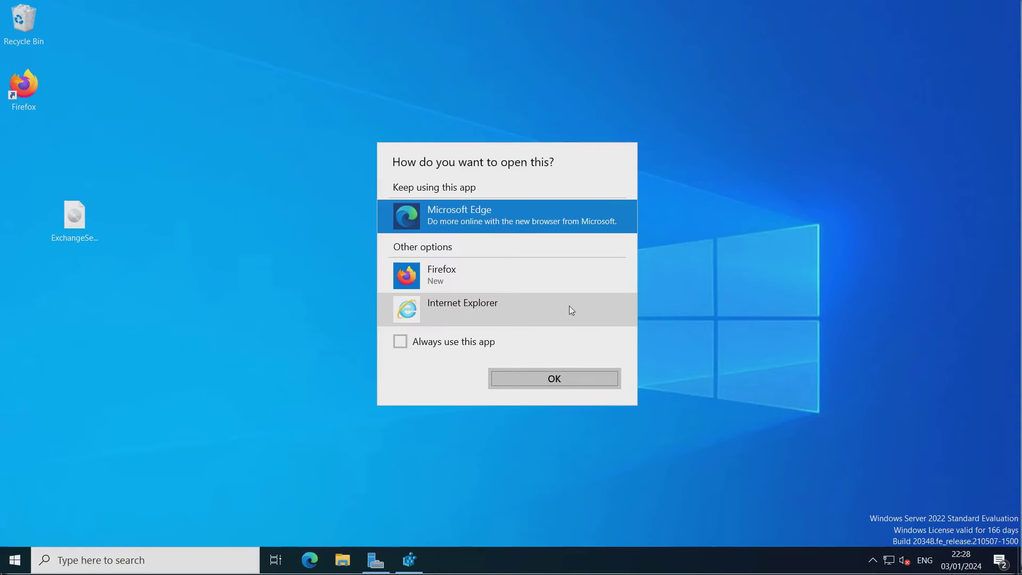
{"action": "left_click", "coordinate": [474, 280]}
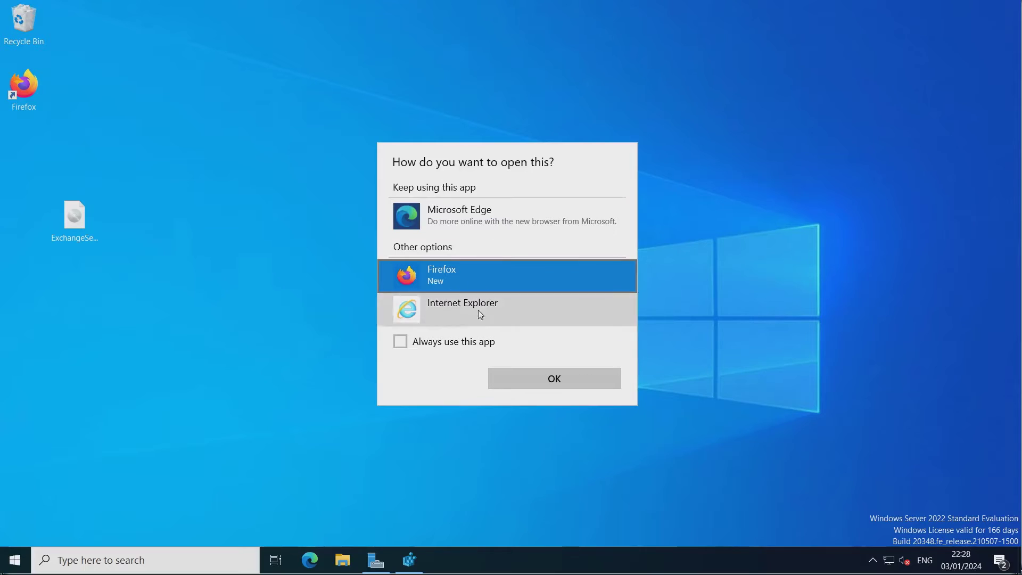
{"action": "left_click", "coordinate": [401, 347]}
{"action": "left_click", "coordinate": [538, 379]}
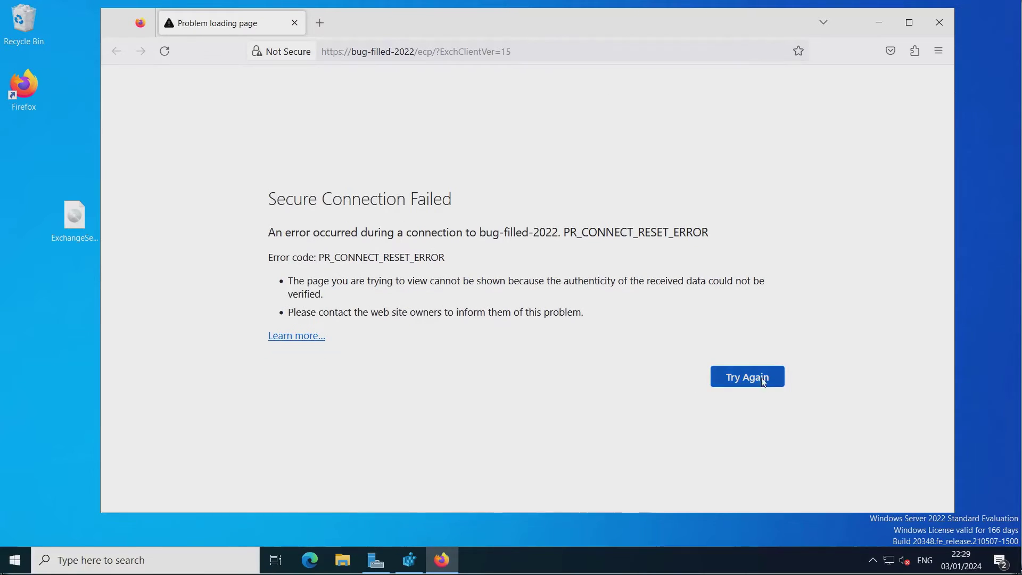
Retry the failed Exchange admin page in Firefox three times, then switch to Microsoft Edge.
{"action": "left_click", "coordinate": [761, 379]}
{"action": "left_click", "coordinate": [760, 377]}
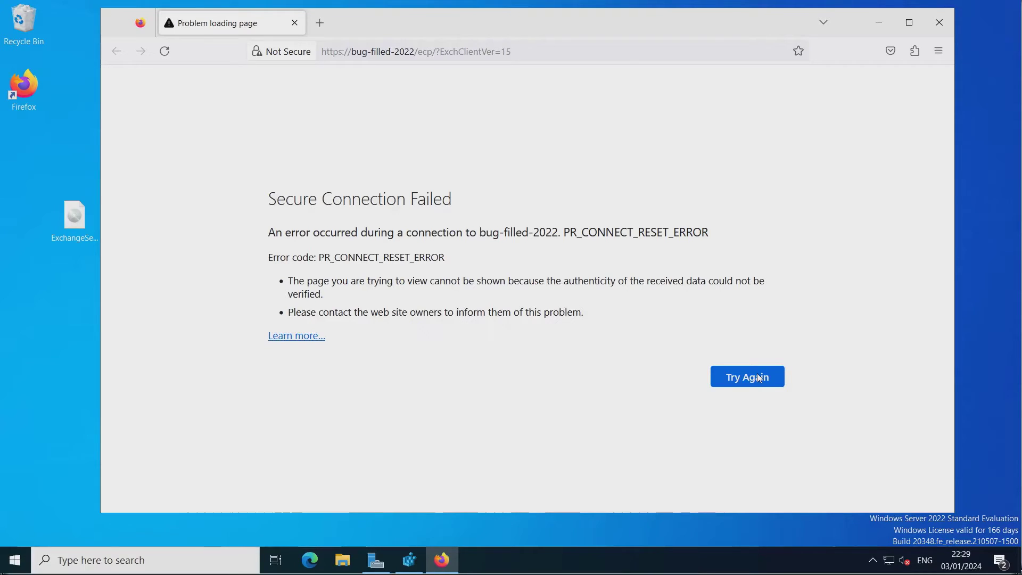
{"action": "left_click", "coordinate": [760, 378]}
{"action": "left_click", "coordinate": [307, 556]}
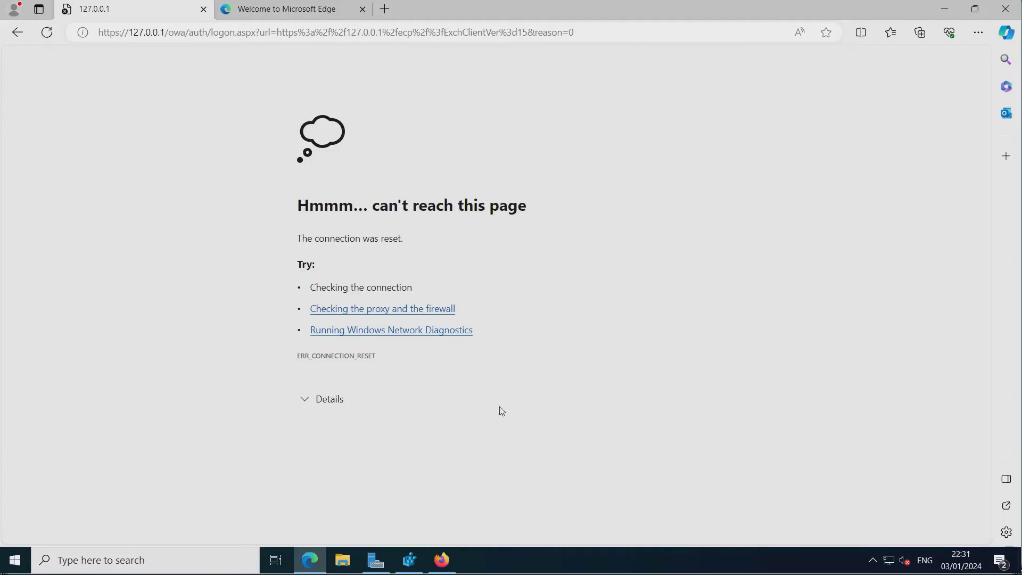
Bring up the Server Manager dashboard from the taskbar.
{"action": "left_click", "coordinate": [379, 563]}
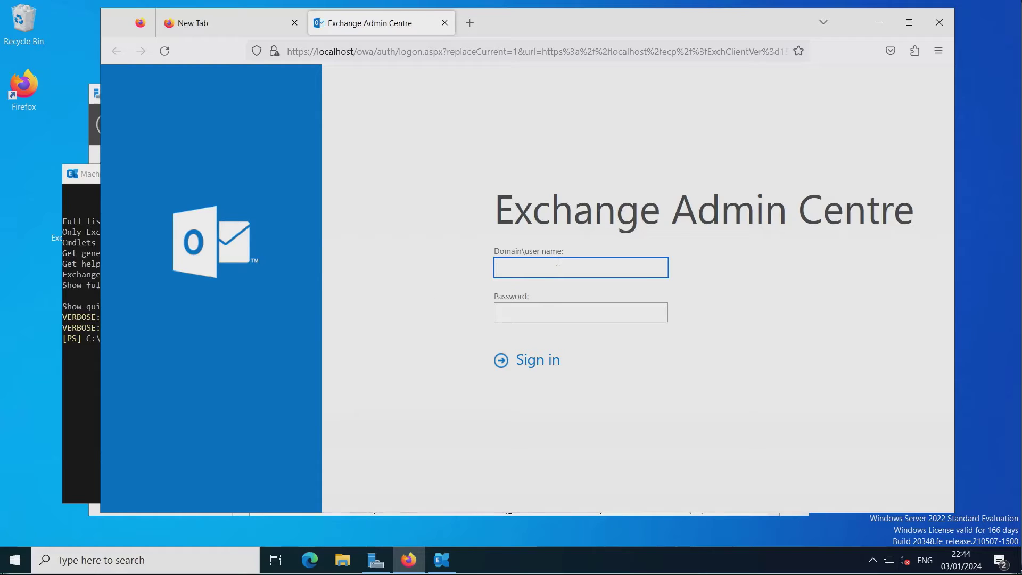
Enter the domain administrator user name, fixing typos, plus the password, and submit the sign-in.
{"action": "type", "text": "BUG-Filled-DDO"}
{"action": "key", "text": "BackSpace"}
{"action": "key", "text": "BackSpace"}
{"action": "type", "text": "OM"}
{"action": "key", "text": "Left"}
{"action": "key", "text": "Left"}
{"action": "key", "text": "Left"}
{"action": "key", "text": "Left"}
{"action": "key", "text": "BackSpace"}
{"action": "key", "text": "BackSpace"}
{"action": "key", "text": "BackSpace"}
{"action": "key", "text": "BackSpace"}
{"action": "key", "text": "BackSpace"}
{"action": "type", "text": "ILLED-DOM\\Admionistrator"}
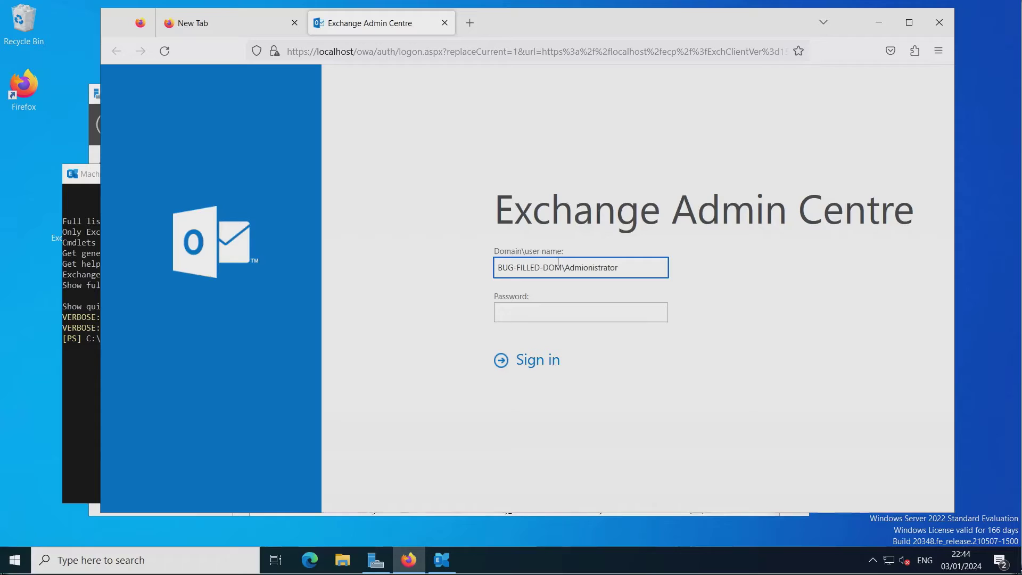
{"action": "key", "text": "Tab"}
{"action": "type", "text": "********"}
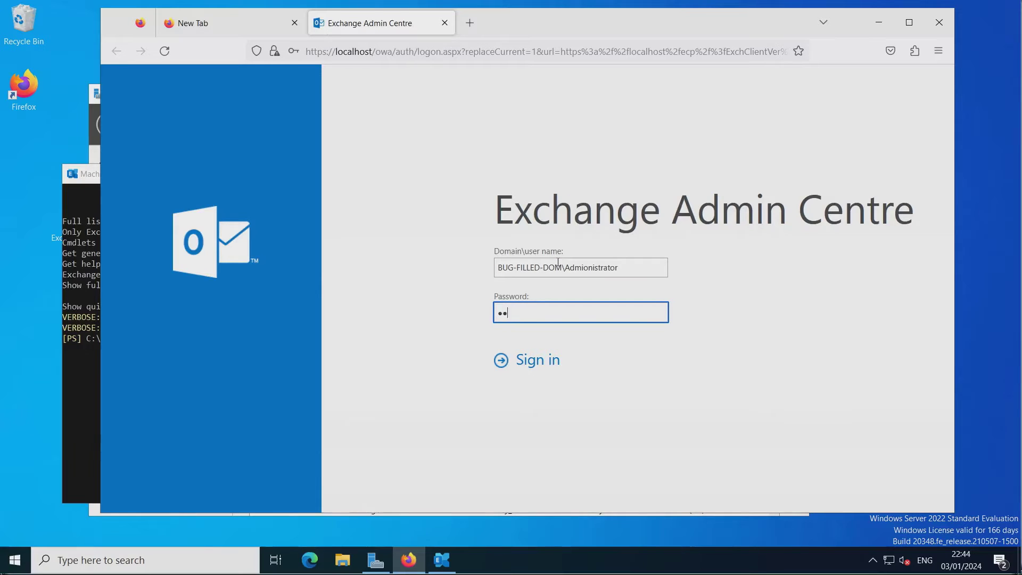
{"action": "type", "text": "*"}
{"action": "key", "text": "Return"}
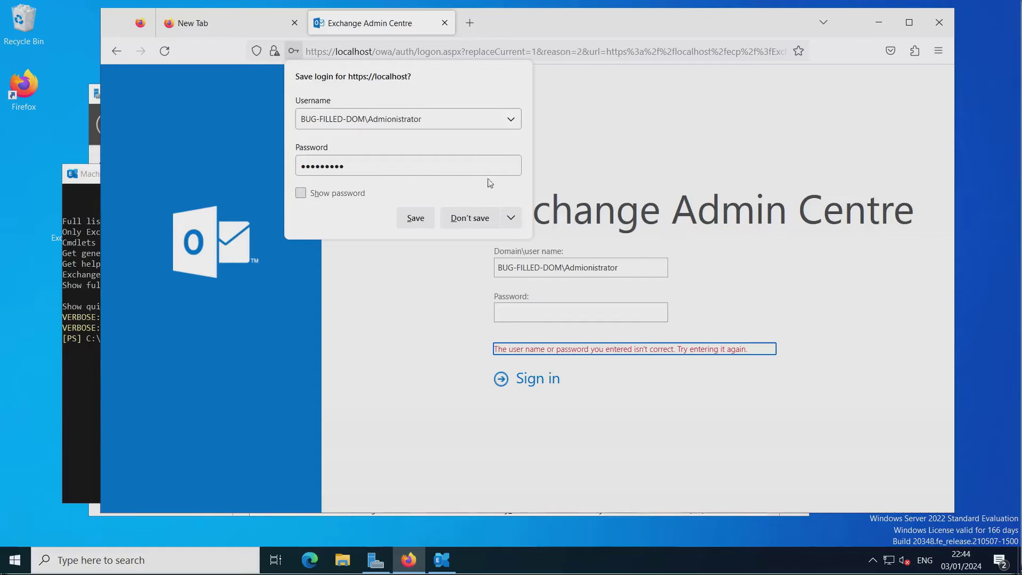
Dismiss the save-login offer, remove the stray letter from 'Administrator' and retype the password.
{"action": "left_click", "coordinate": [579, 178]}
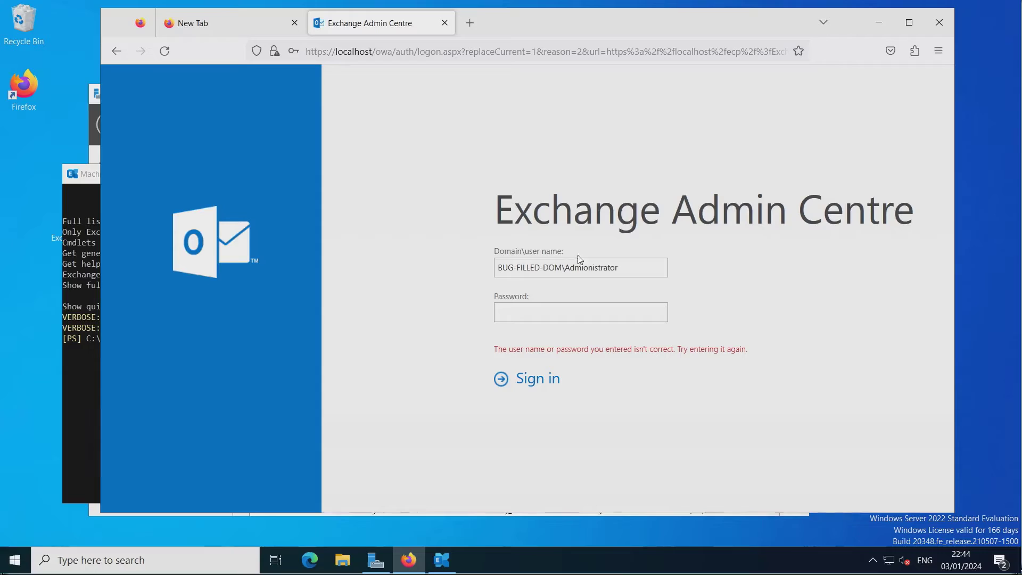
{"action": "left_click", "coordinate": [590, 263]}
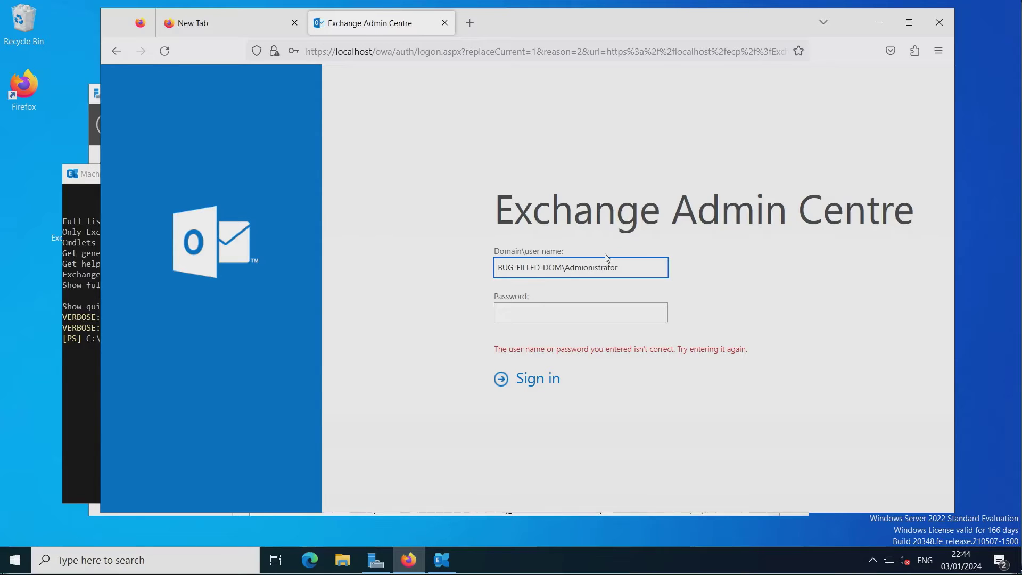
{"action": "key", "text": "BackSpace"}
{"action": "left_click", "coordinate": [590, 314]}
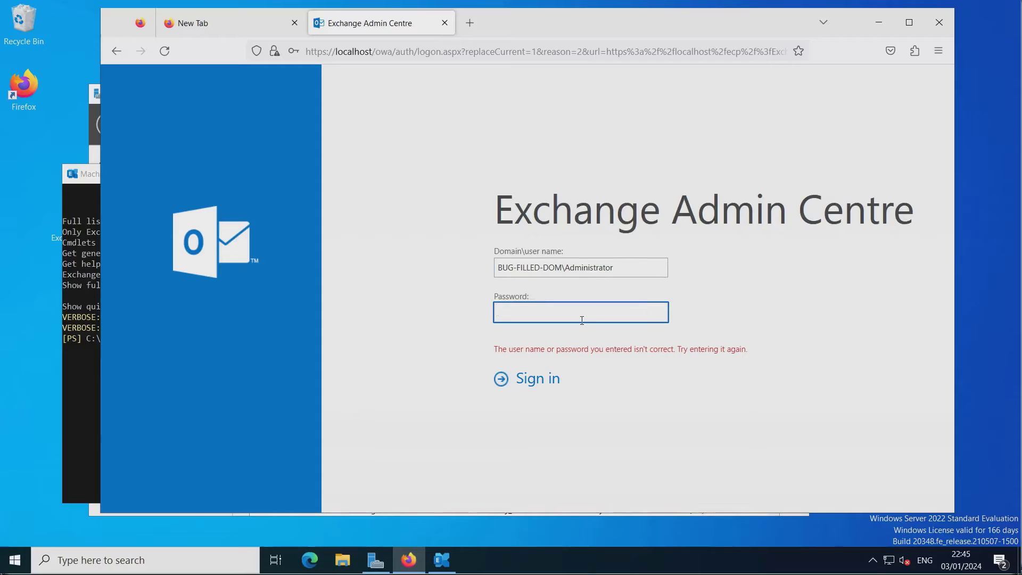
{"action": "type", "text": "*********"}
Resubmit the sign-in, then launch Exchange Administrative Center from the Start menu's Exchange Server 2019 group.
{"action": "left_click", "coordinate": [557, 378]}
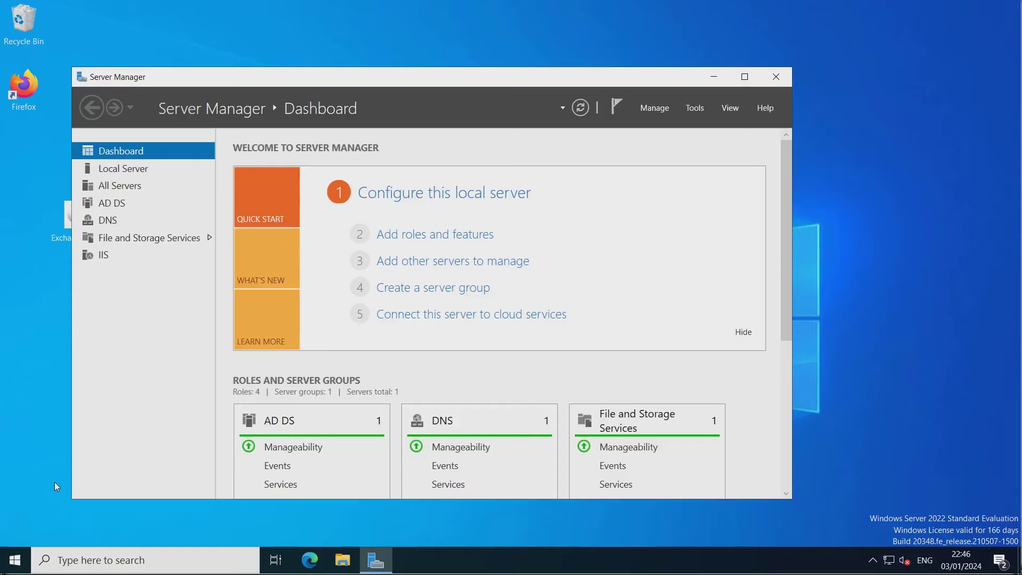
{"action": "left_click", "coordinate": [15, 560]}
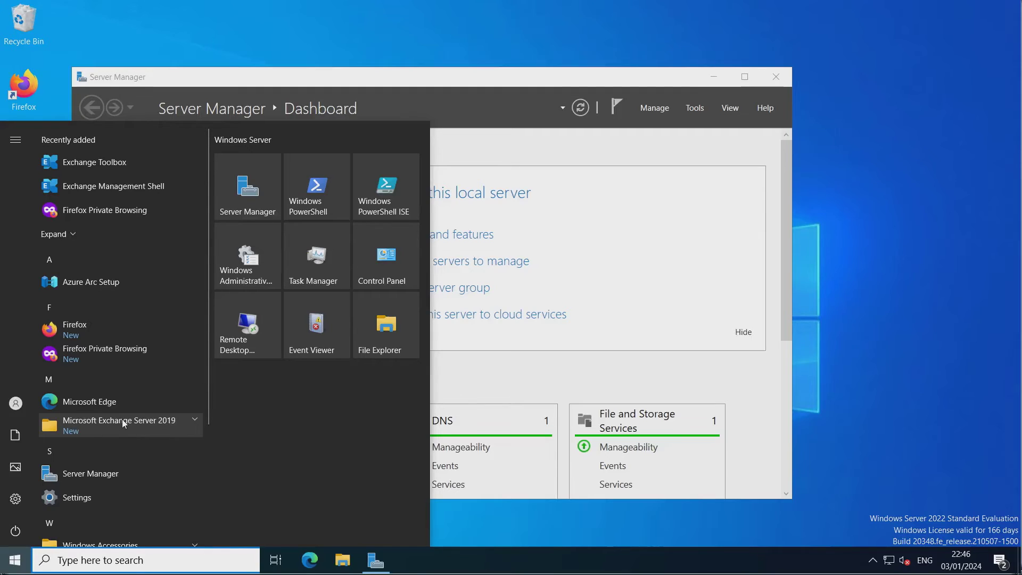
{"action": "left_click", "coordinate": [120, 421]}
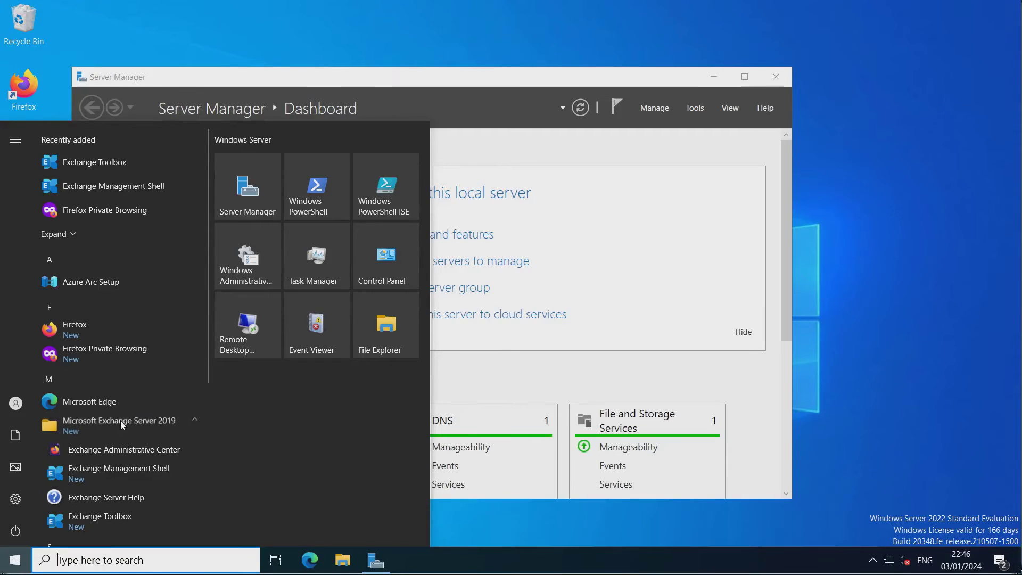
{"action": "left_click", "coordinate": [120, 449]}
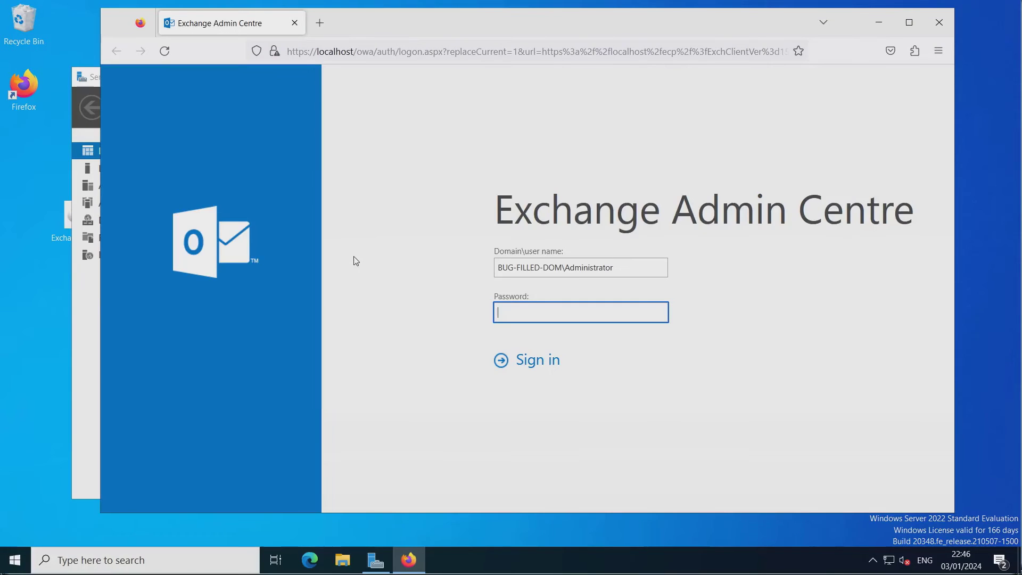
Insert the missing 'A' in the domain, re-enter the password, sign in, and save the login.
{"action": "left_click", "coordinate": [567, 268]}
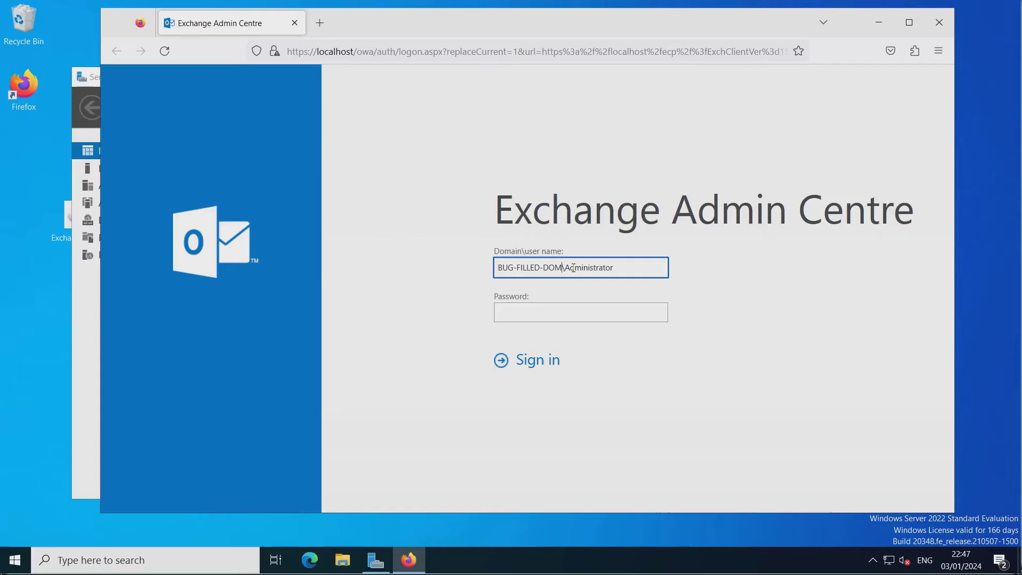
{"action": "type", "text": "A"}
{"action": "left_click", "coordinate": [529, 313]}
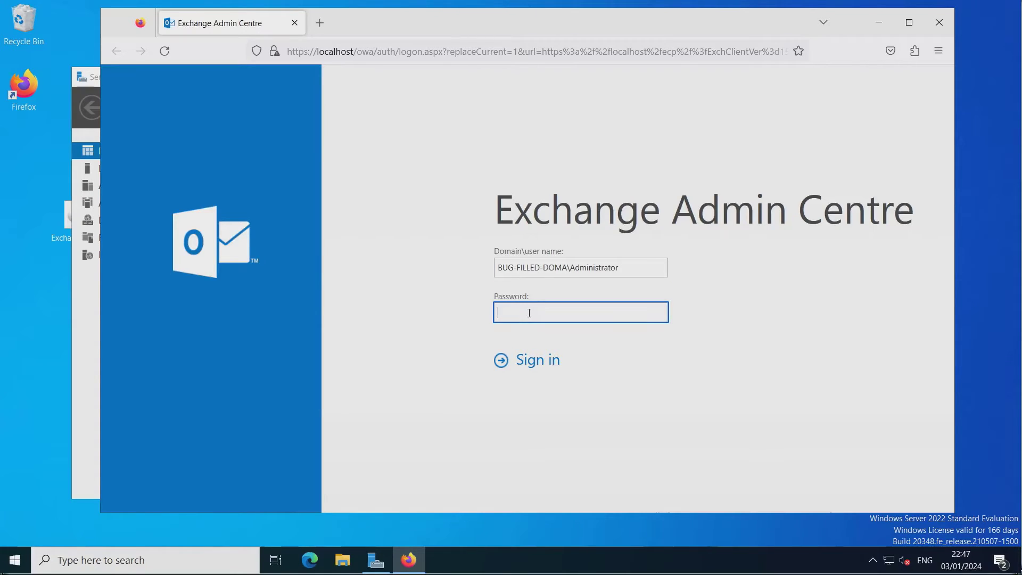
{"action": "type", "text": "••••••••"}
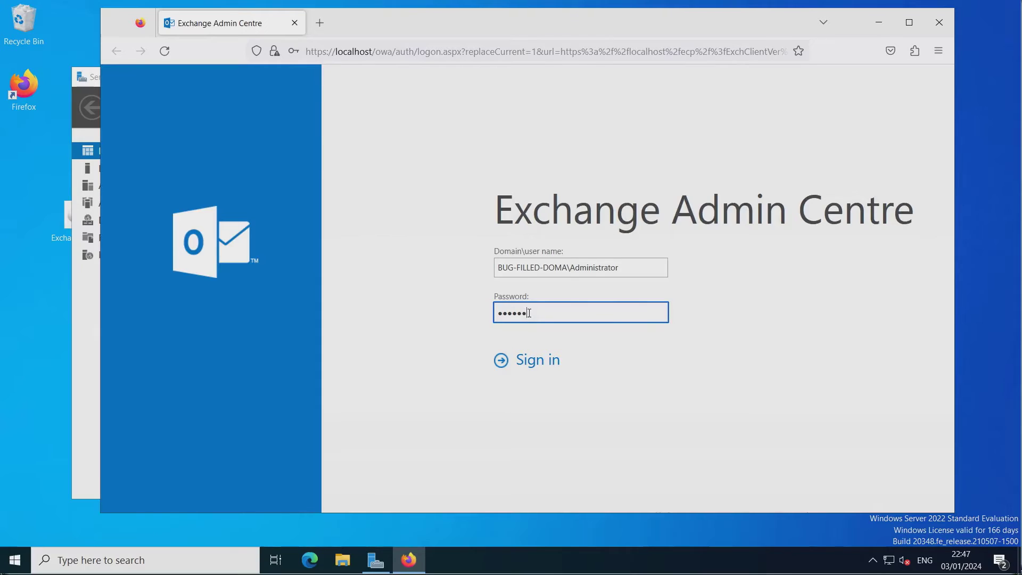
{"action": "type", "text": "•"}
{"action": "key", "text": "Return"}
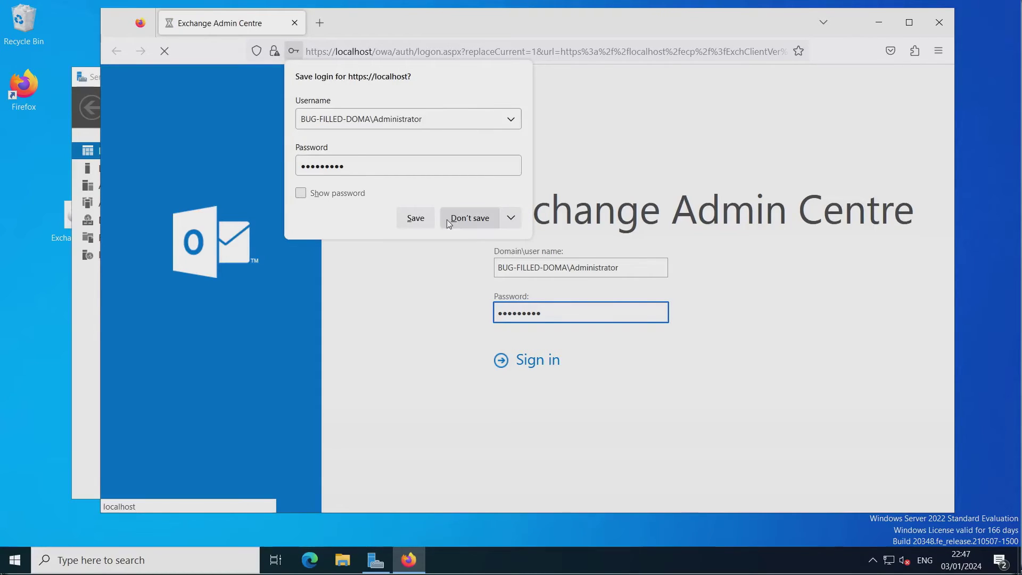
{"action": "left_click", "coordinate": [415, 218]}
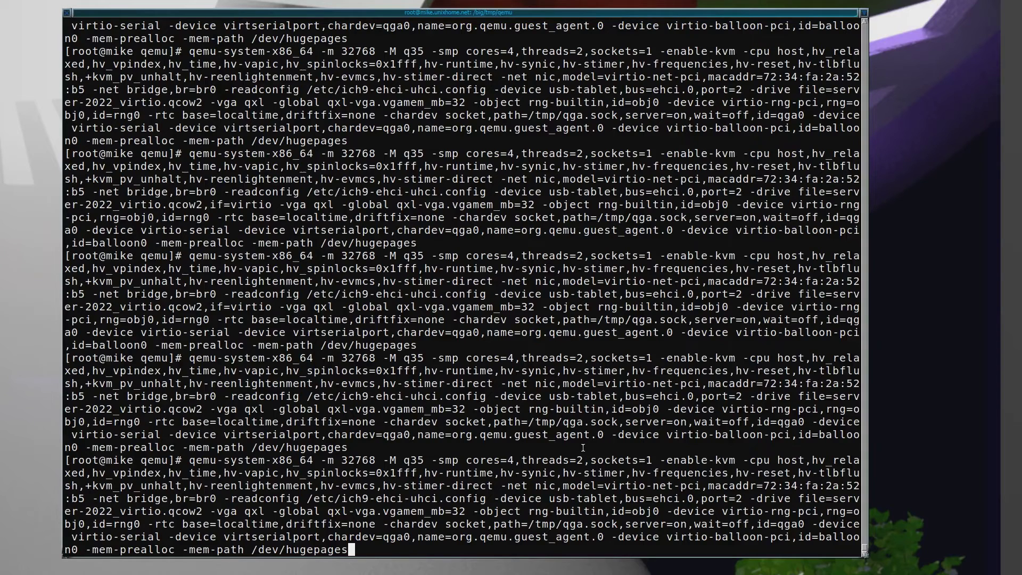
Run the qemu-system-x86_64 command and drag the new VM window to the screen's top edge.
{"action": "key", "text": "Return"}
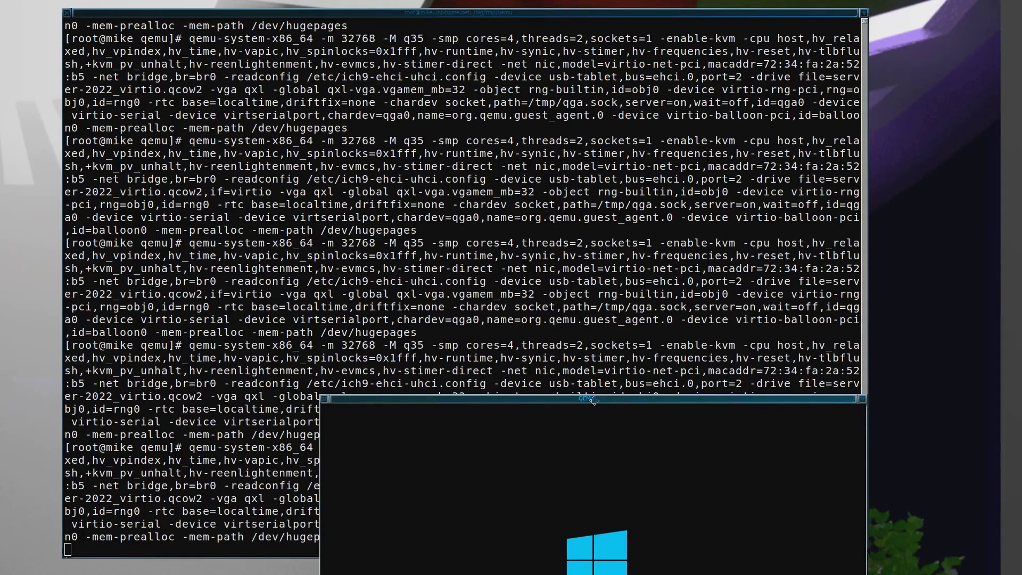
{"action": "left_click_drag", "start_coordinate": [591, 399], "coordinate": [266, 0]}
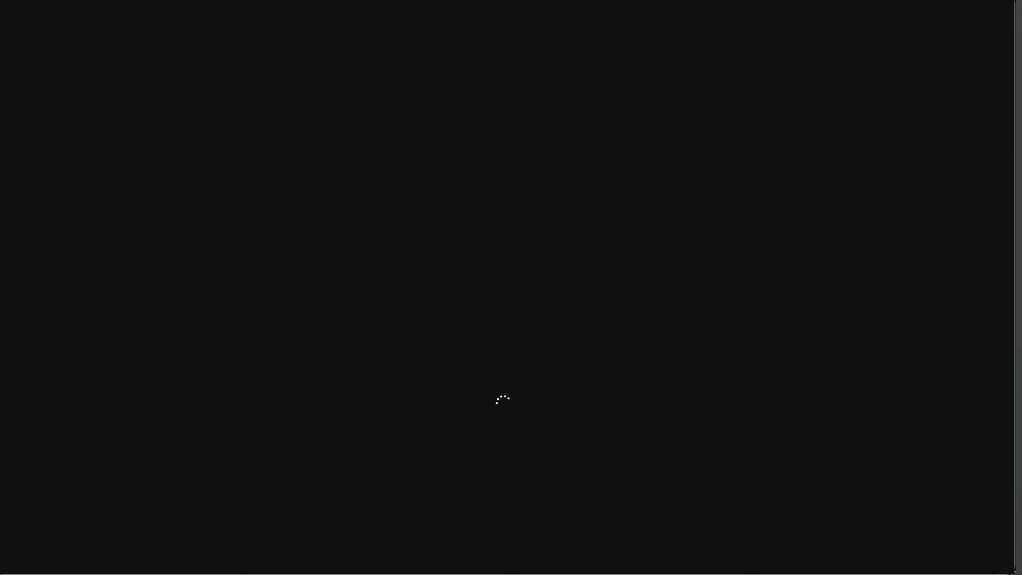
{"action": "left_click_drag", "start_coordinate": [266, 0], "coordinate": [265, 0]}
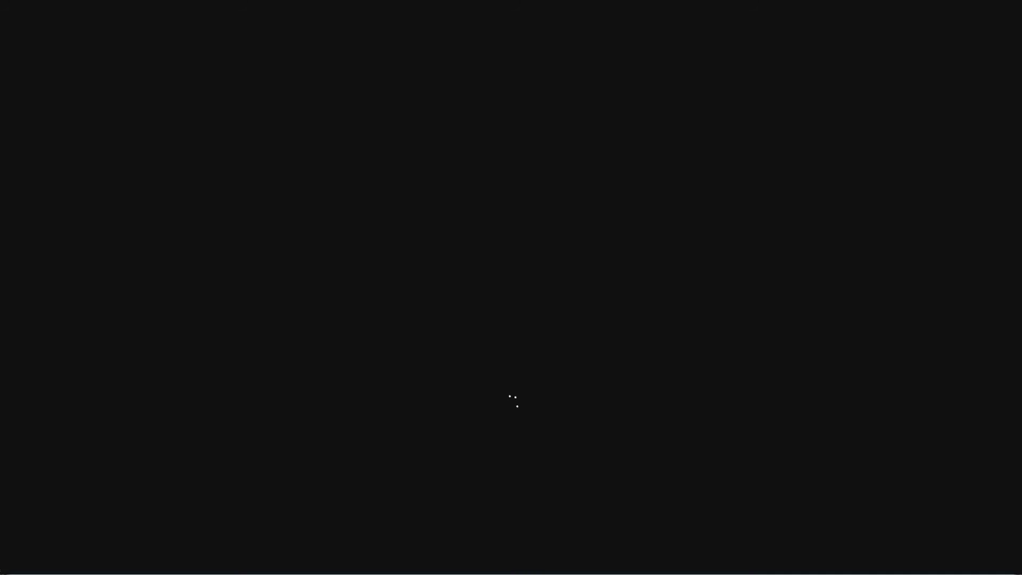
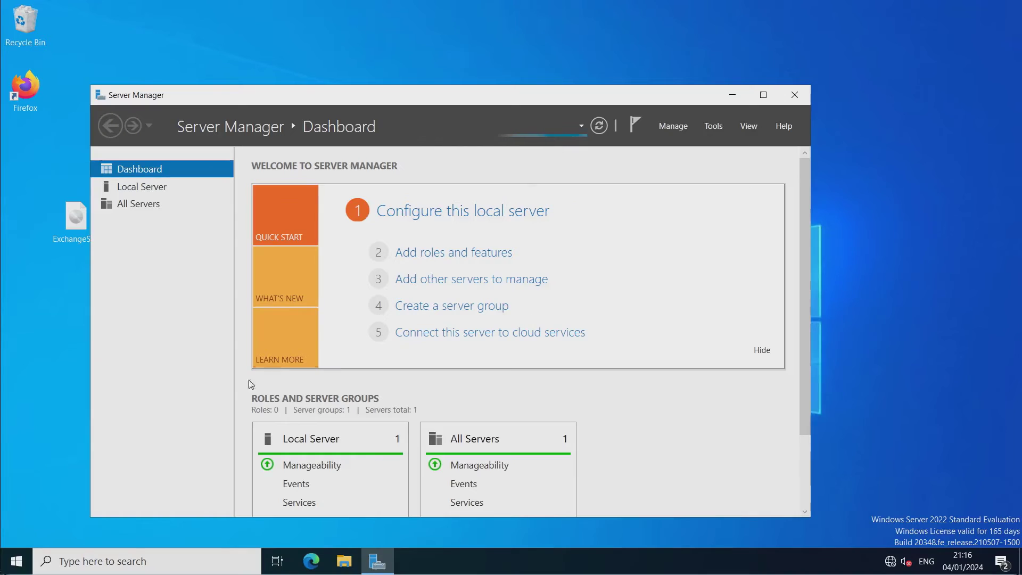
Copy 500-users-files.zip from the Warez (M:) share to the desktop, accepting the security warning.
{"action": "left_click", "coordinate": [344, 561]}
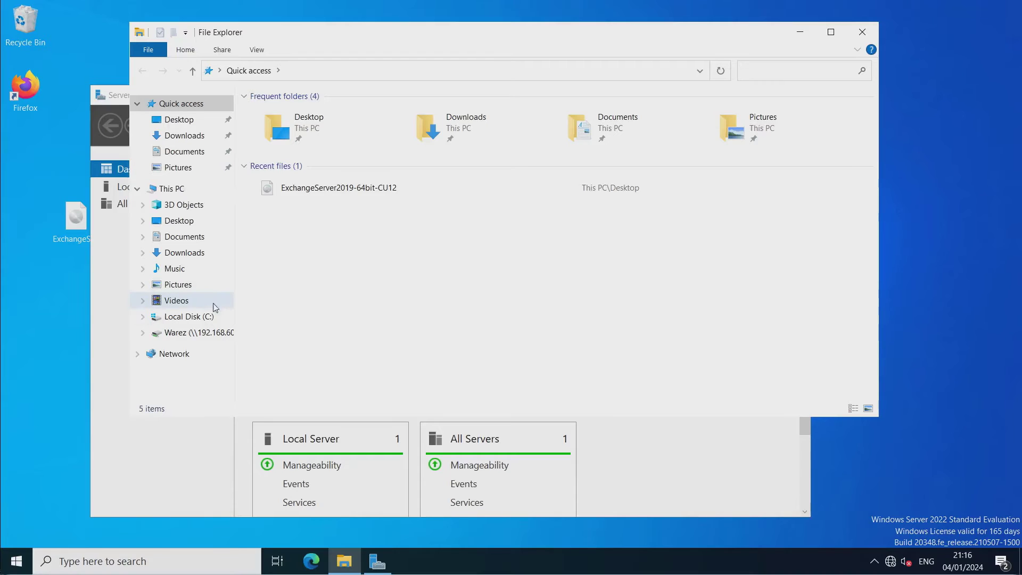
{"action": "left_click", "coordinate": [181, 333]}
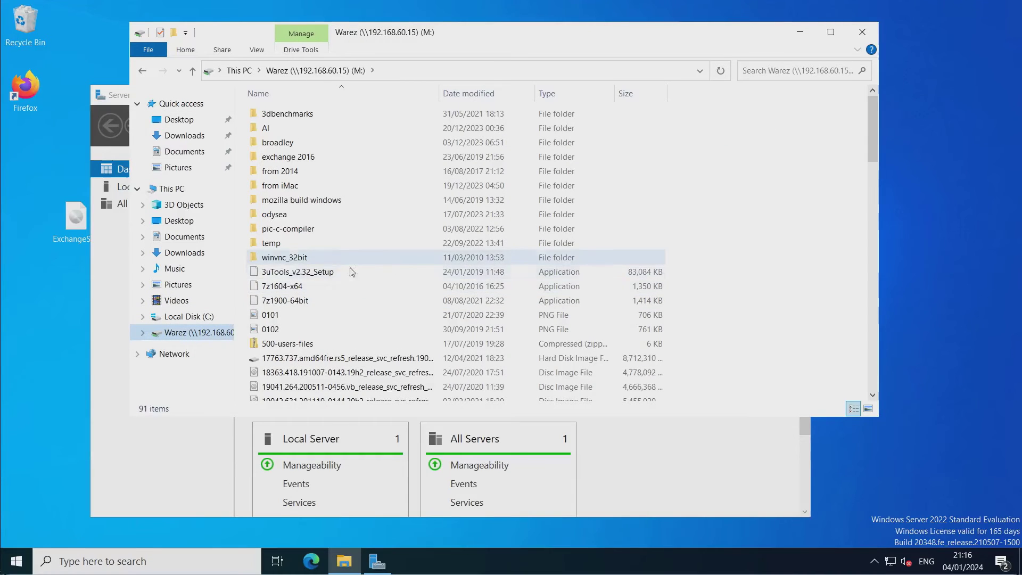
{"action": "left_click_drag", "start_coordinate": [272, 344], "coordinate": [53, 375]}
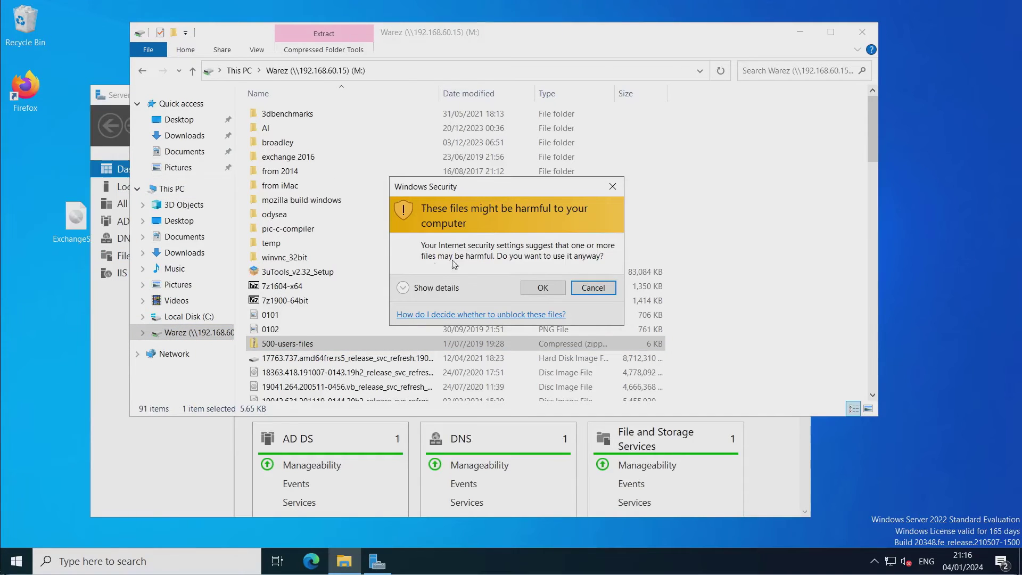
{"action": "left_click", "coordinate": [542, 290]}
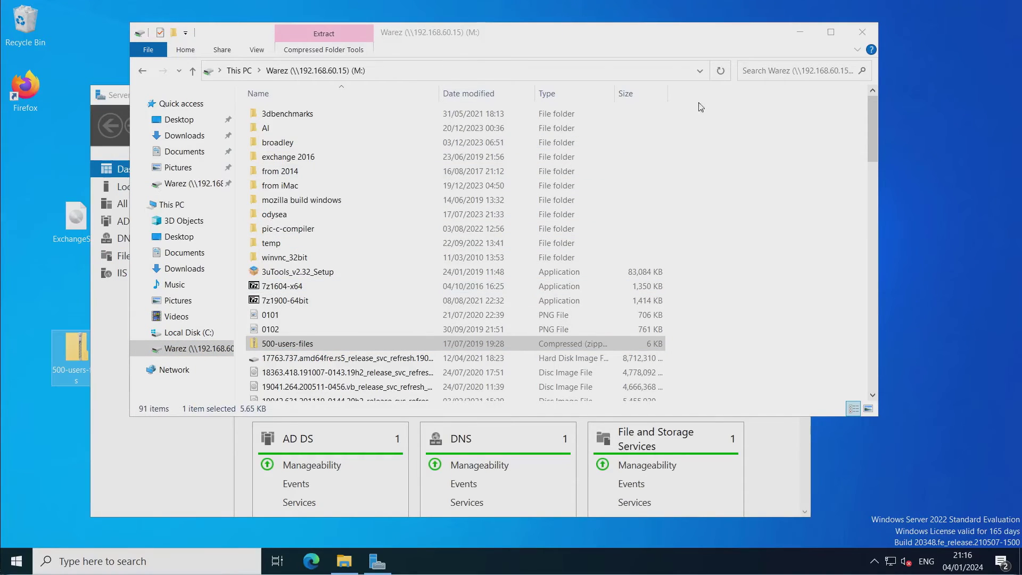
Extract the 500-users-files folder from the zip onto the desktop and close the archive.
{"action": "left_click", "coordinate": [797, 33]}
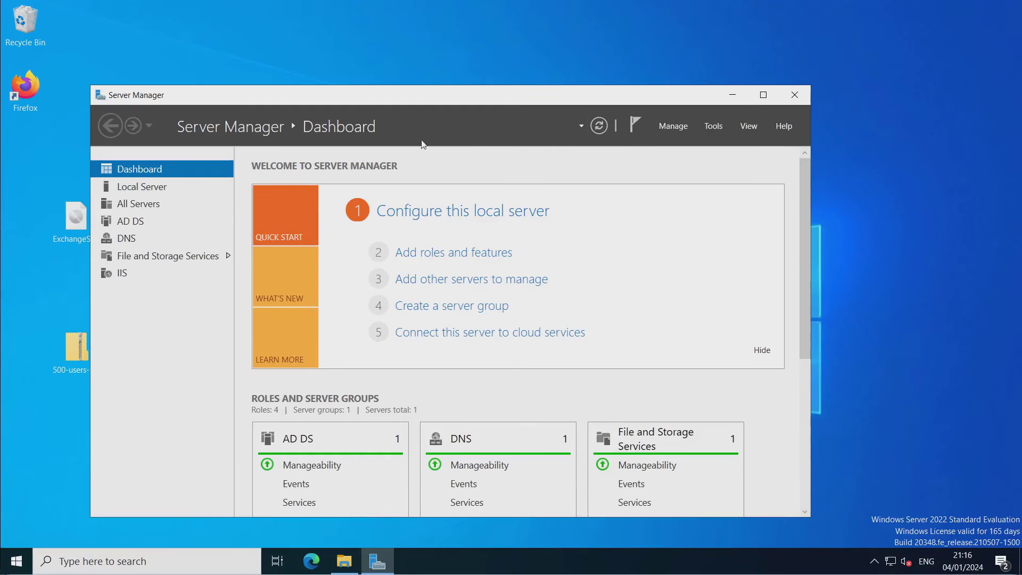
{"action": "left_click_drag", "start_coordinate": [456, 97], "coordinate": [584, 12]}
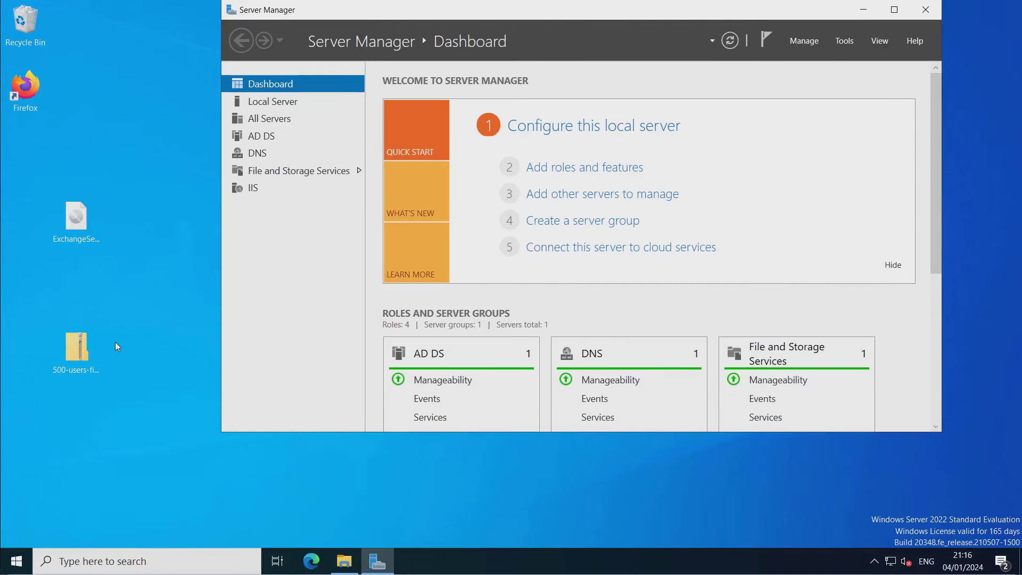
{"action": "double_click", "coordinate": [78, 353]}
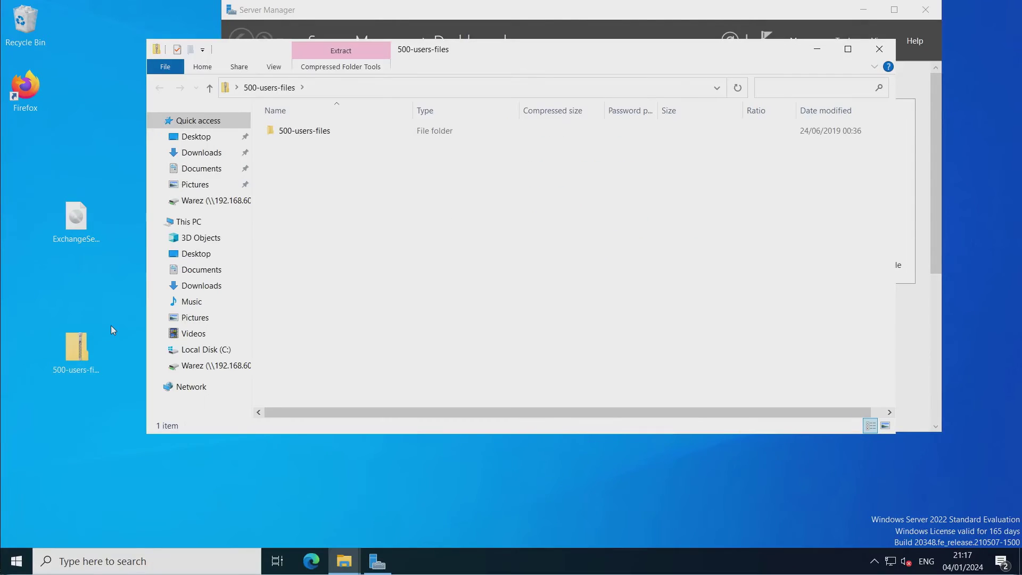
{"action": "left_click_drag", "start_coordinate": [268, 136], "coordinate": [68, 285]}
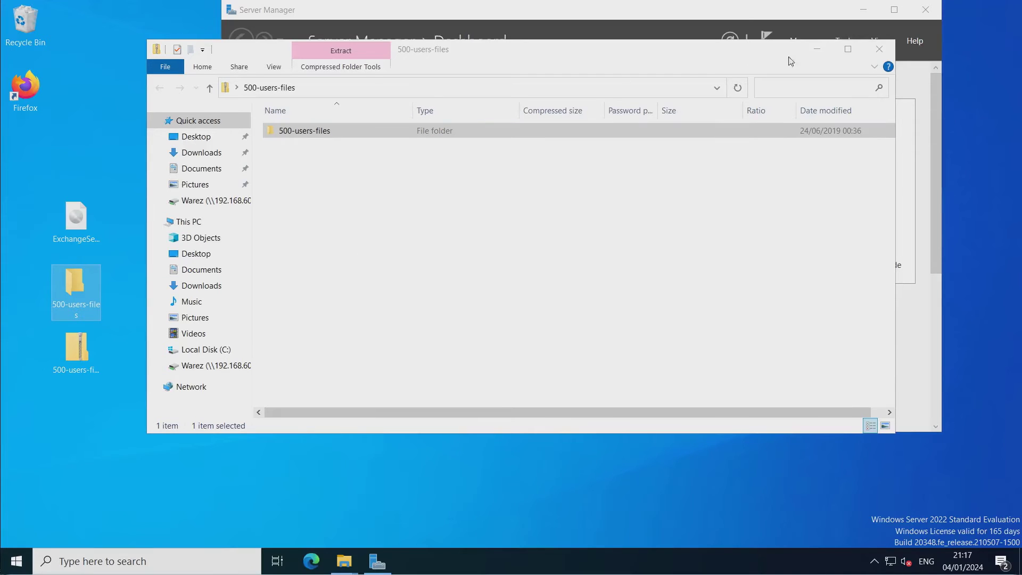
{"action": "left_click", "coordinate": [868, 51]}
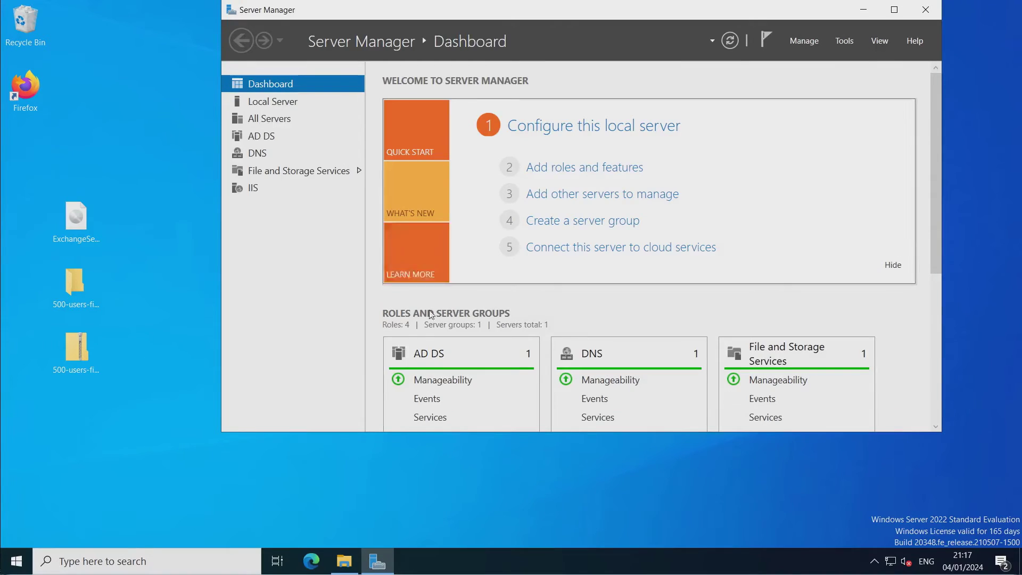
Open macpczone's Installing Exchange Server 2019 article, locate the 500-users-files download, then minimise Firefox.
{"action": "double_click", "coordinate": [27, 97]}
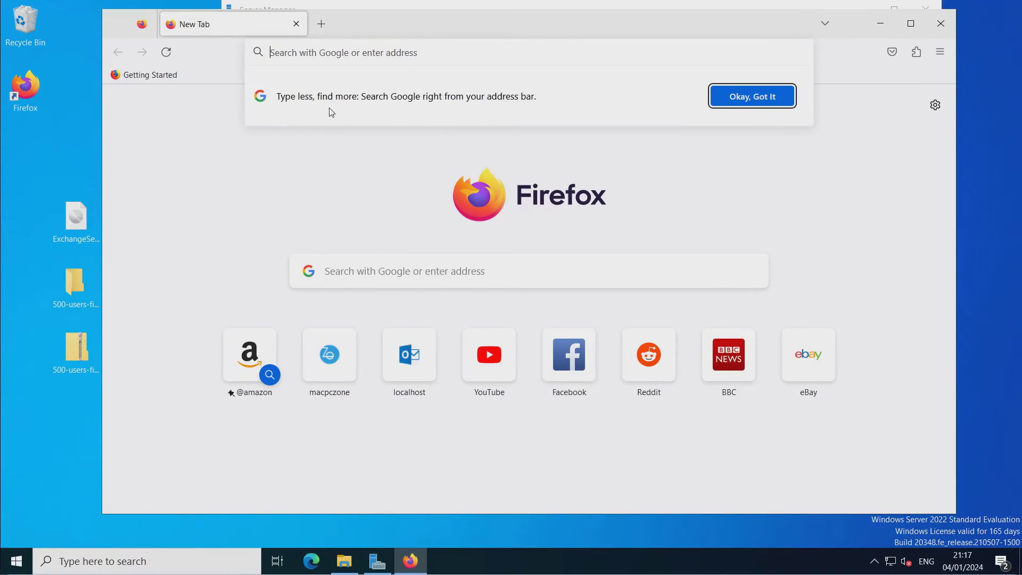
{"action": "left_click", "coordinate": [323, 361]}
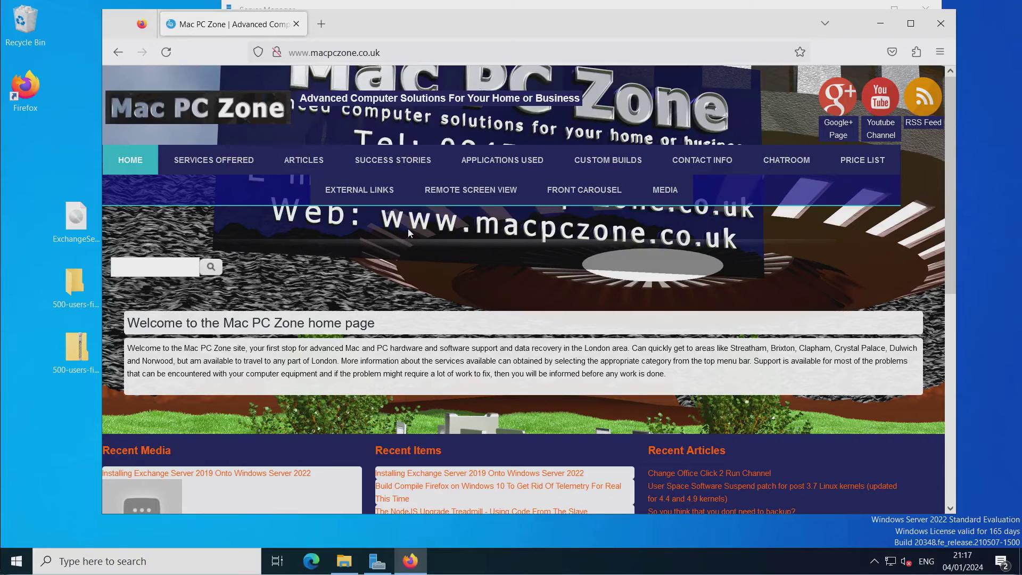
{"action": "left_click", "coordinate": [502, 160]}
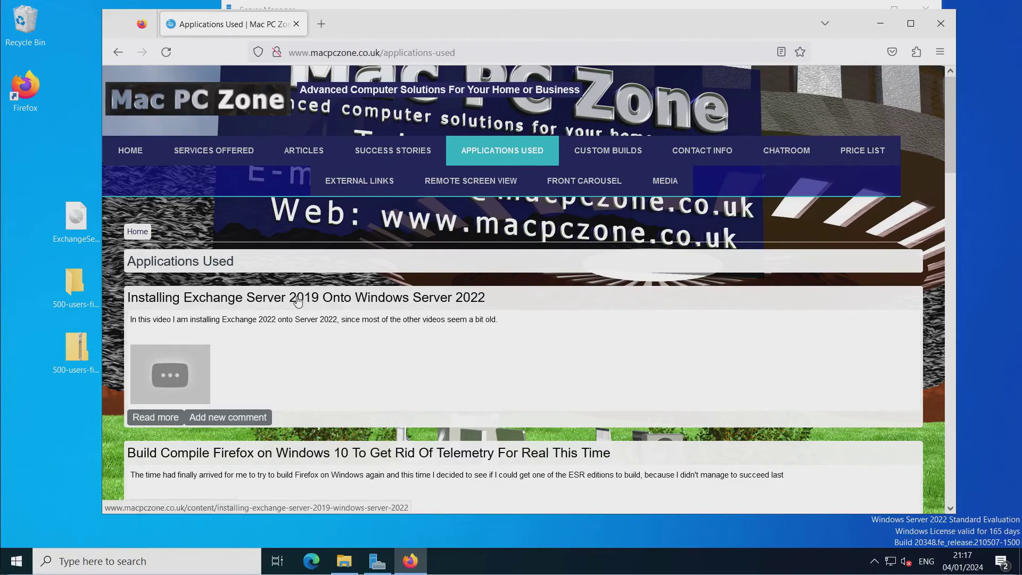
{"action": "left_click", "coordinate": [298, 302]}
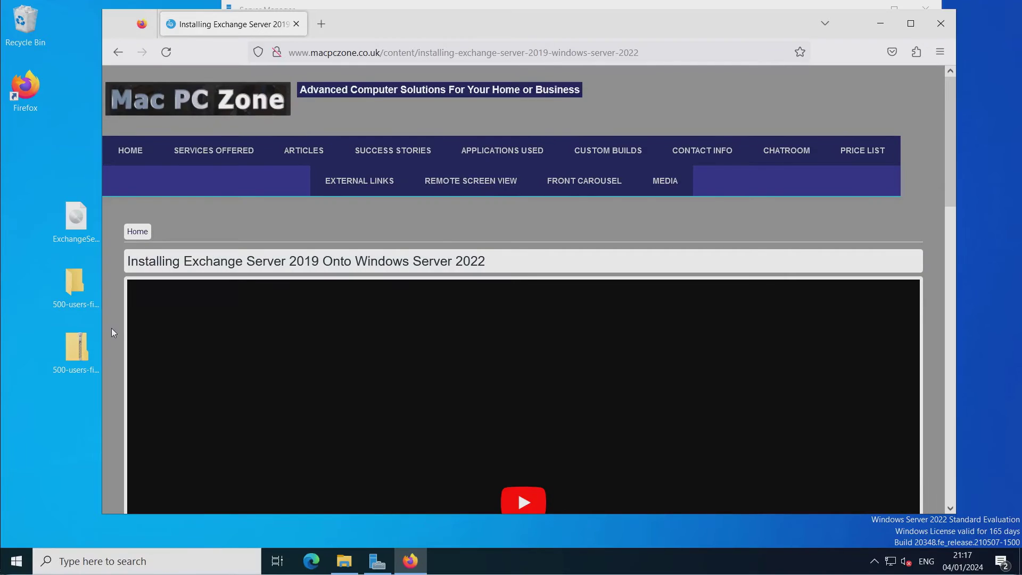
{"action": "scroll", "coordinate": [113, 328], "scroll_direction": "down", "scroll_amount": 4}
{"action": "scroll", "coordinate": [113, 328], "scroll_direction": "down", "scroll_amount": 15}
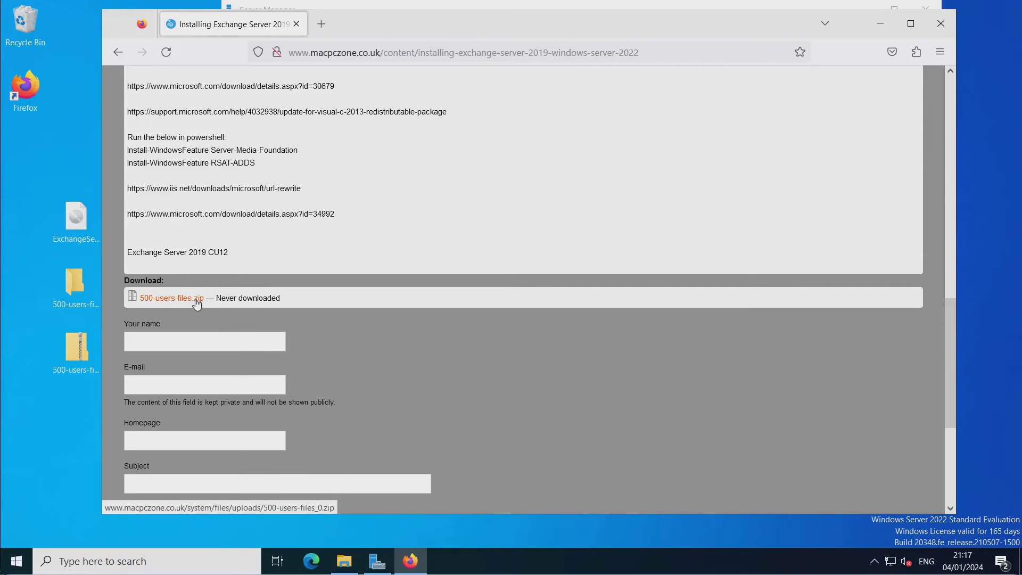
{"action": "scroll", "coordinate": [219, 200], "scroll_direction": "up", "scroll_amount": 6}
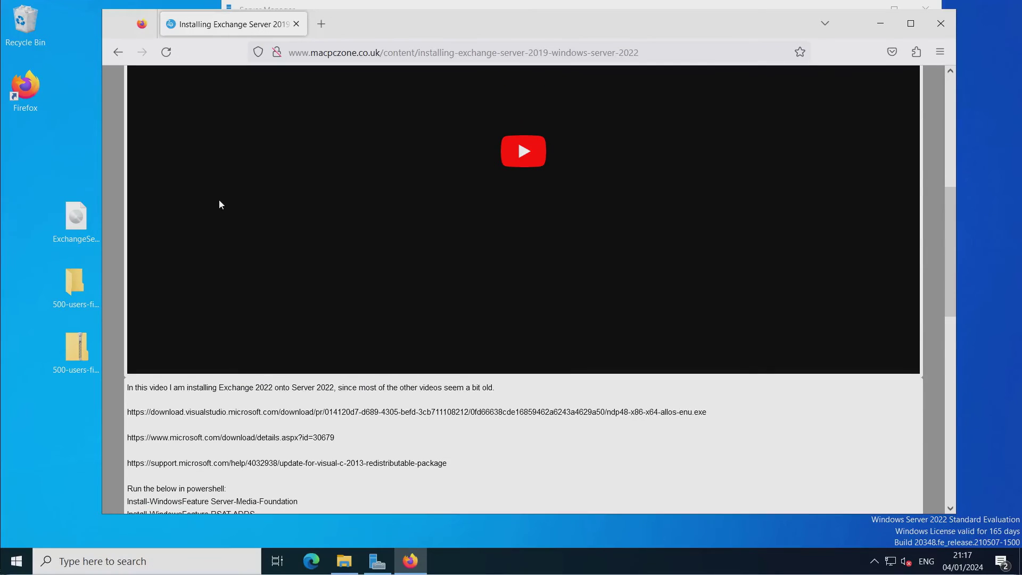
{"action": "left_click", "coordinate": [882, 29]}
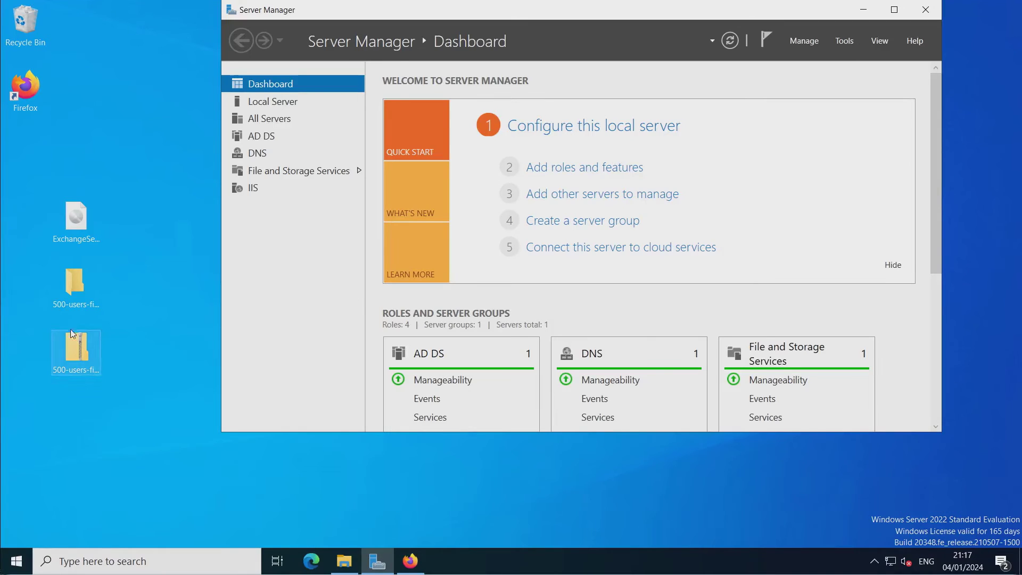
Open exchange-export-csv.text from the 500-users-files folder in Notepad.
{"action": "double_click", "coordinate": [76, 282]}
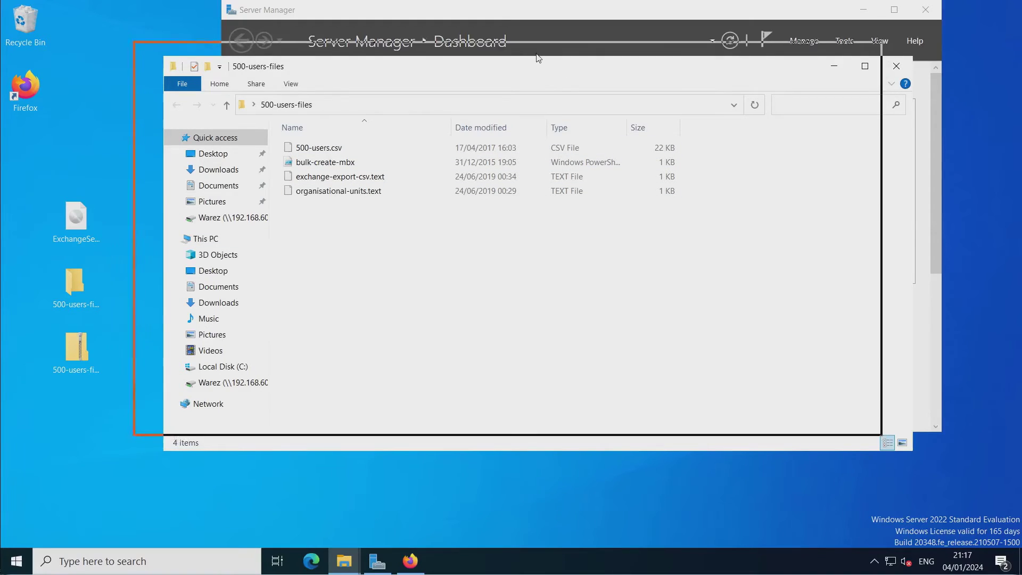
{"action": "left_click_drag", "start_coordinate": [537, 54], "coordinate": [535, 52]}
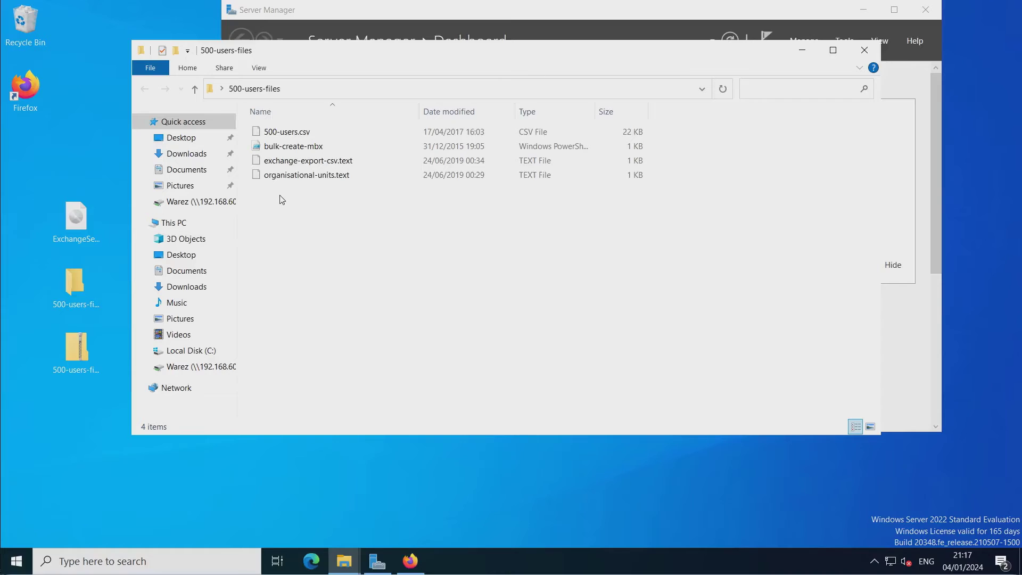
{"action": "double_click", "coordinate": [259, 161]}
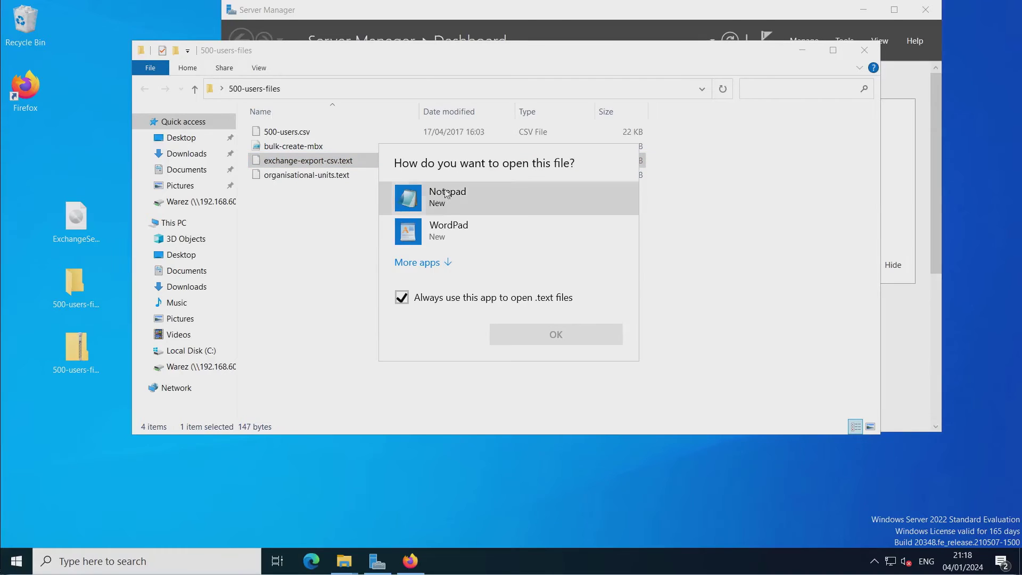
{"action": "left_click", "coordinate": [447, 199]}
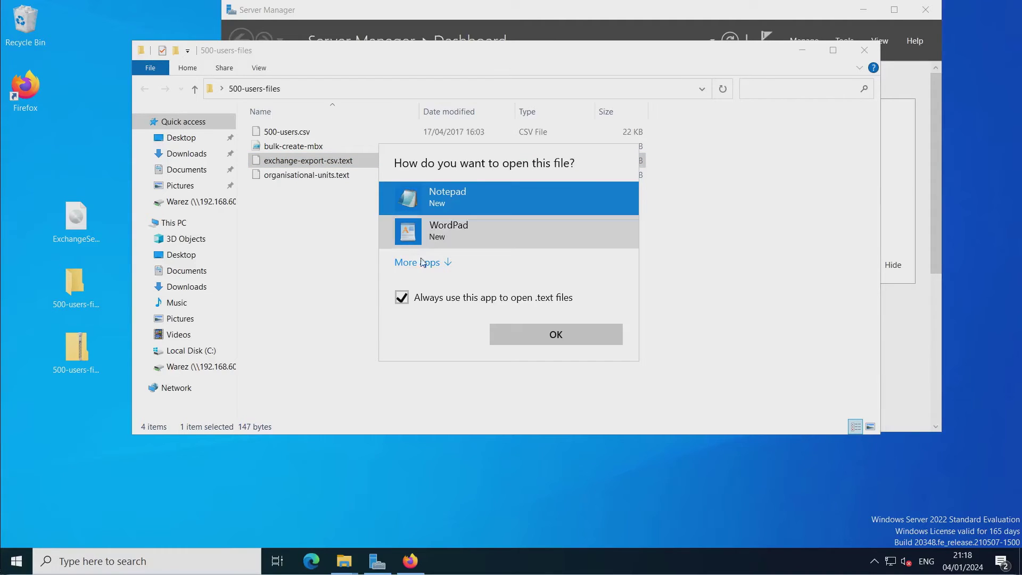
{"action": "left_click", "coordinate": [507, 328]}
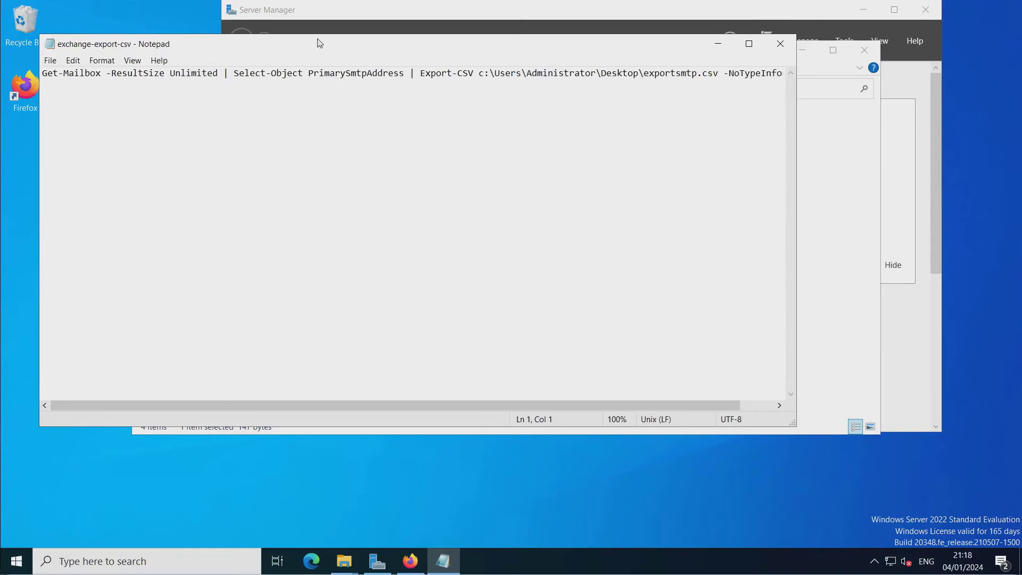
{"action": "left_click_drag", "start_coordinate": [320, 48], "coordinate": [502, 153]}
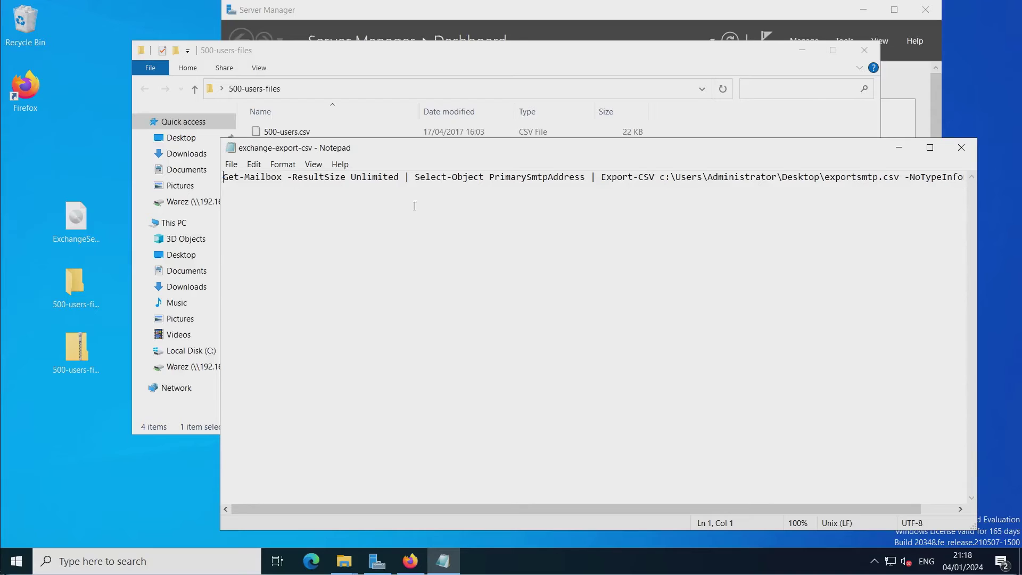
Open the organisational-units list of six departments in Notepad beside it.
{"action": "left_click", "coordinate": [376, 60]}
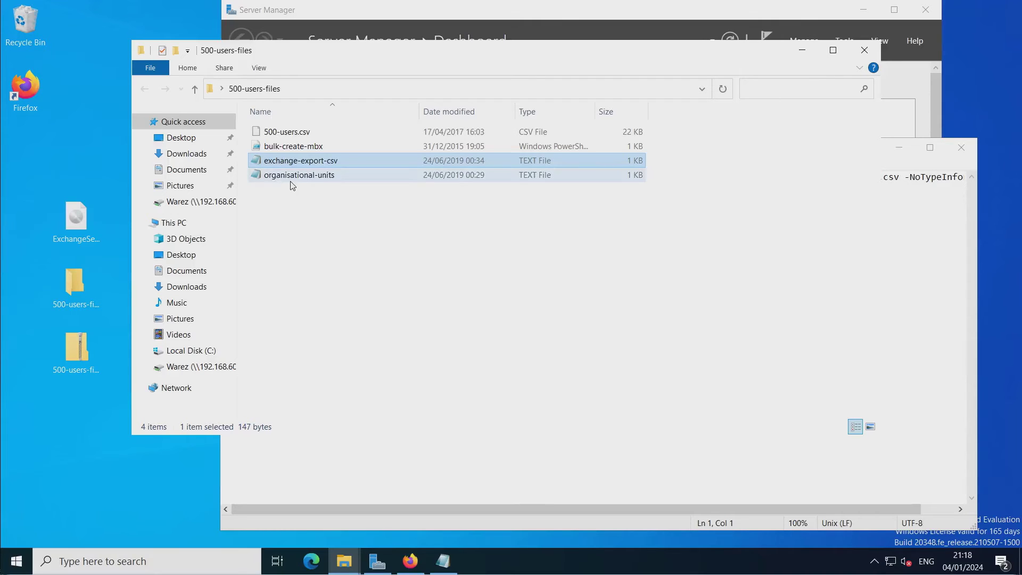
{"action": "double_click", "coordinate": [255, 178]}
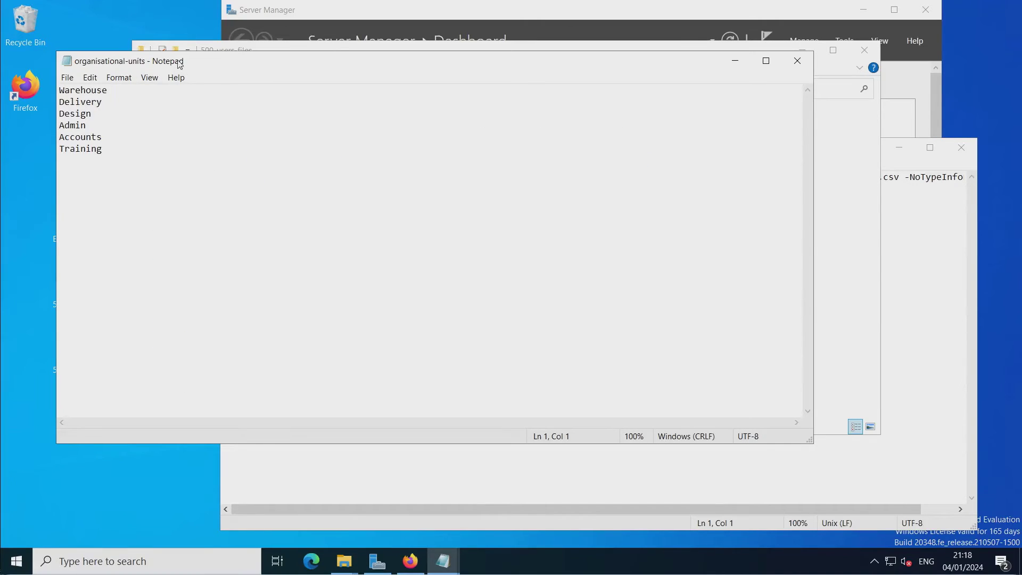
{"action": "left_click_drag", "start_coordinate": [180, 62], "coordinate": [290, 109]}
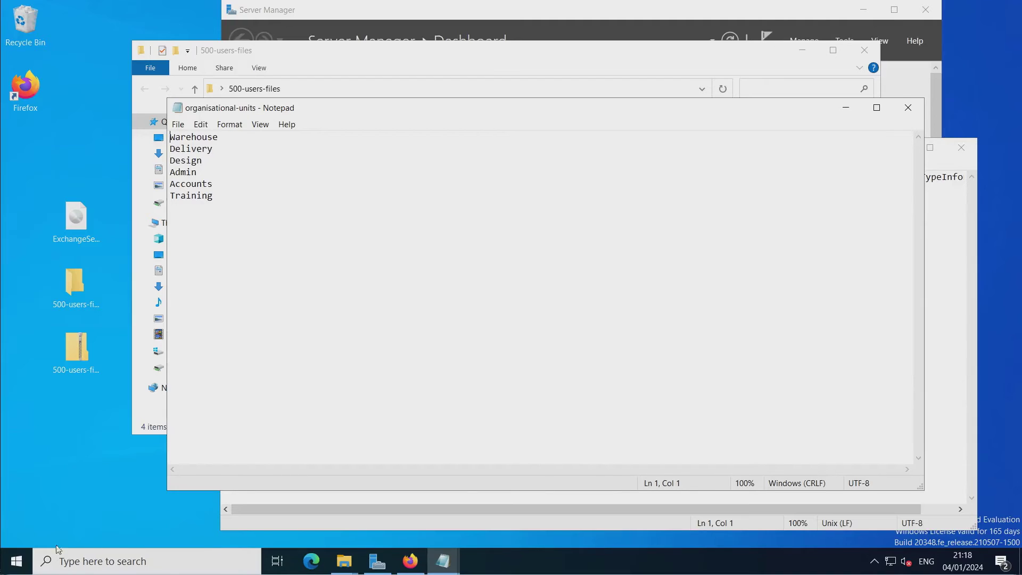
Launch Active Directory Users and Computers from Windows Administrative Tools and close the tools folder.
{"action": "left_click", "coordinate": [17, 562]}
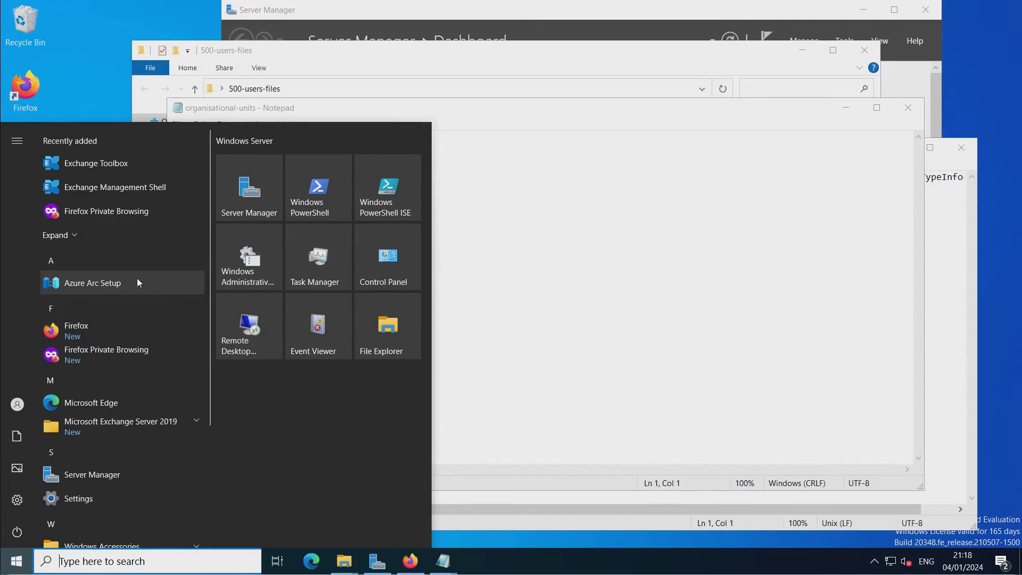
{"action": "left_click", "coordinate": [244, 264]}
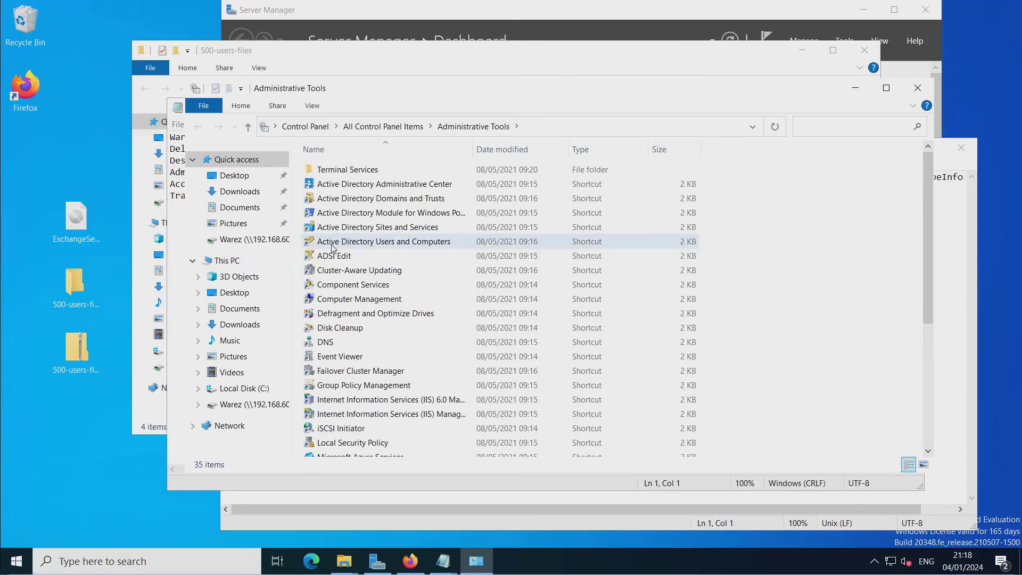
{"action": "left_click", "coordinate": [336, 243]}
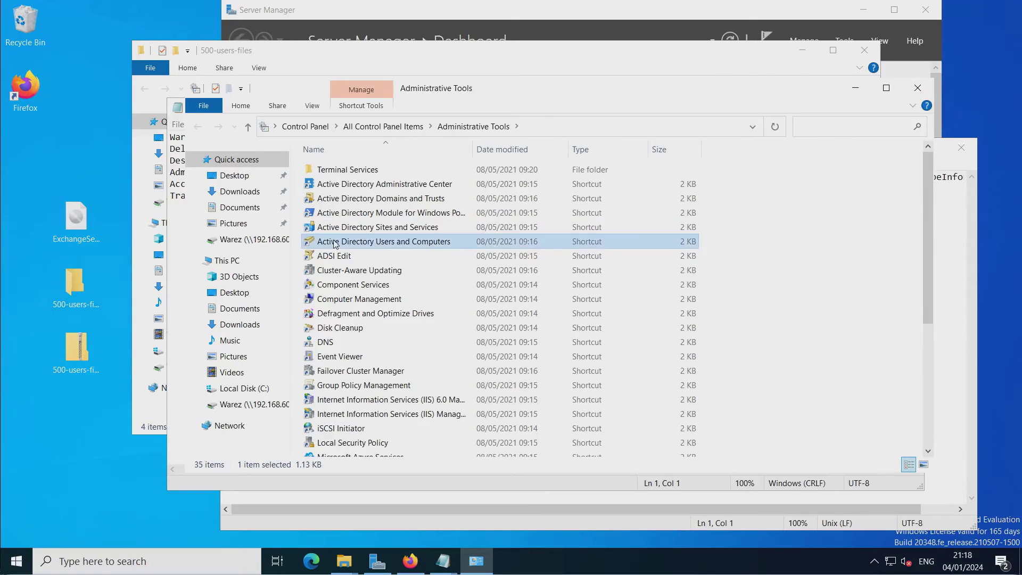
{"action": "double_click", "coordinate": [335, 243]}
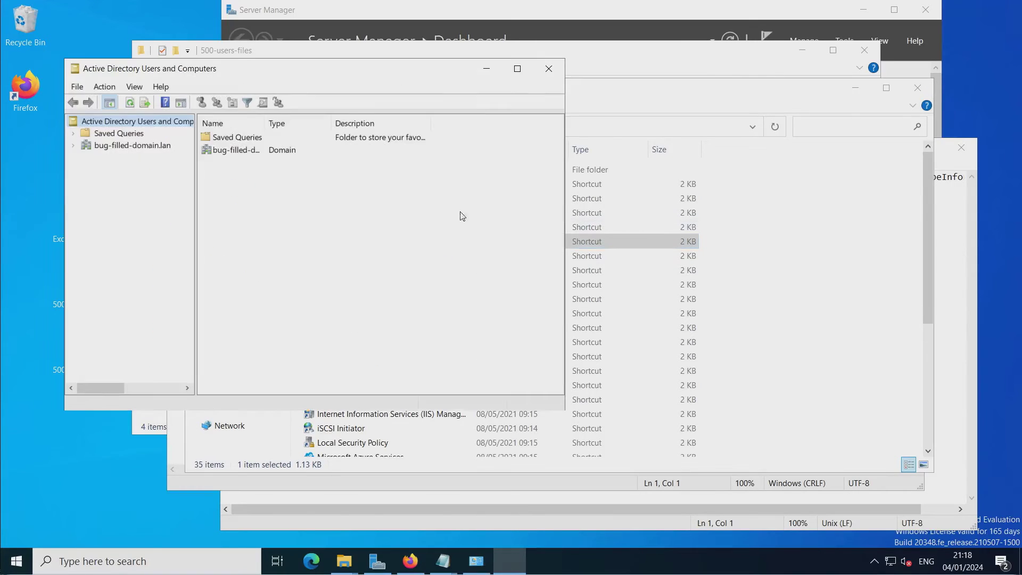
{"action": "left_click", "coordinate": [920, 92]}
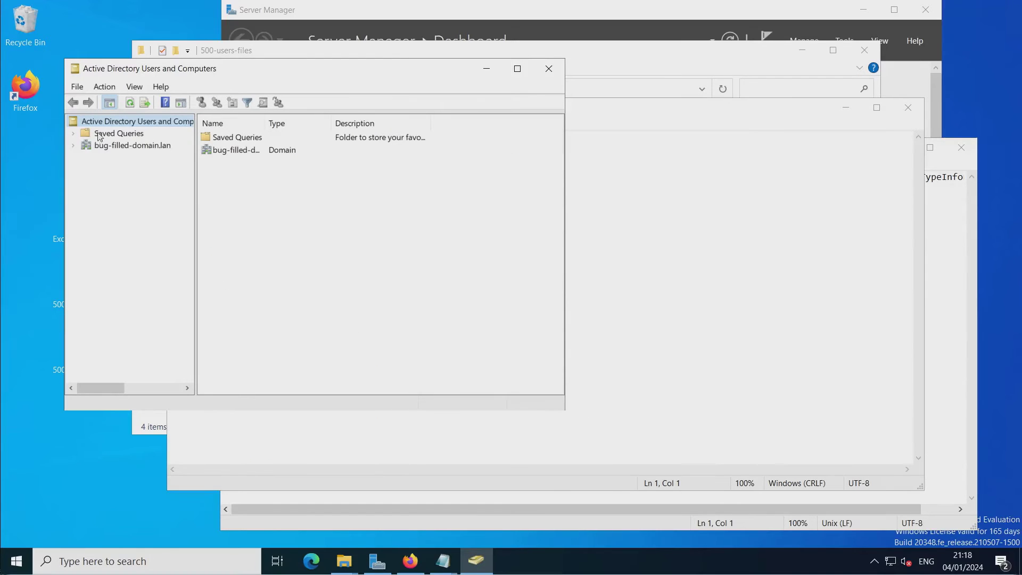
{"action": "left_click_drag", "start_coordinate": [178, 70], "coordinate": [423, 39]}
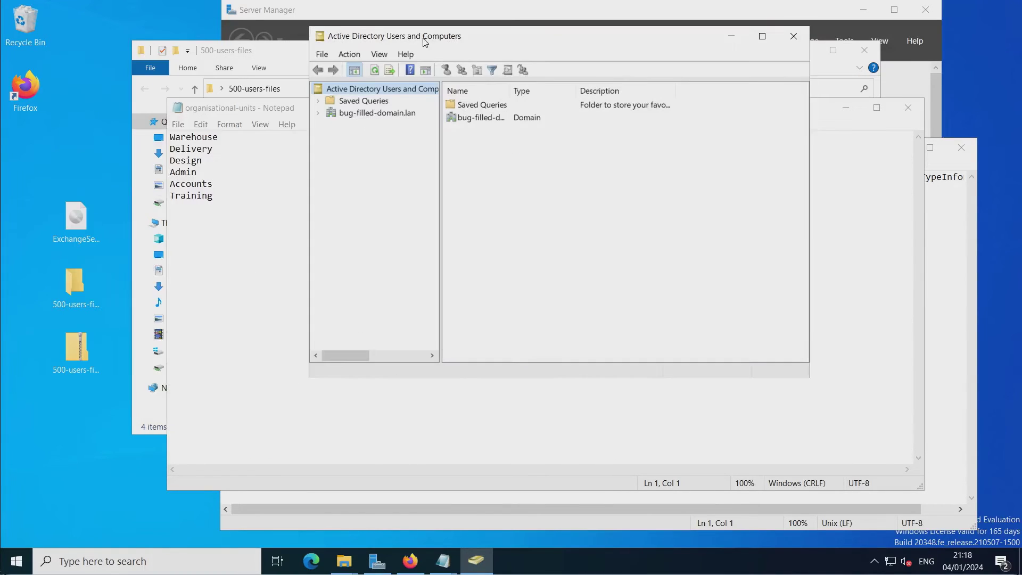
Expand bug-filled-domain.lan, look through Builtin and Users, then select the domain root.
{"action": "left_click", "coordinate": [319, 112]}
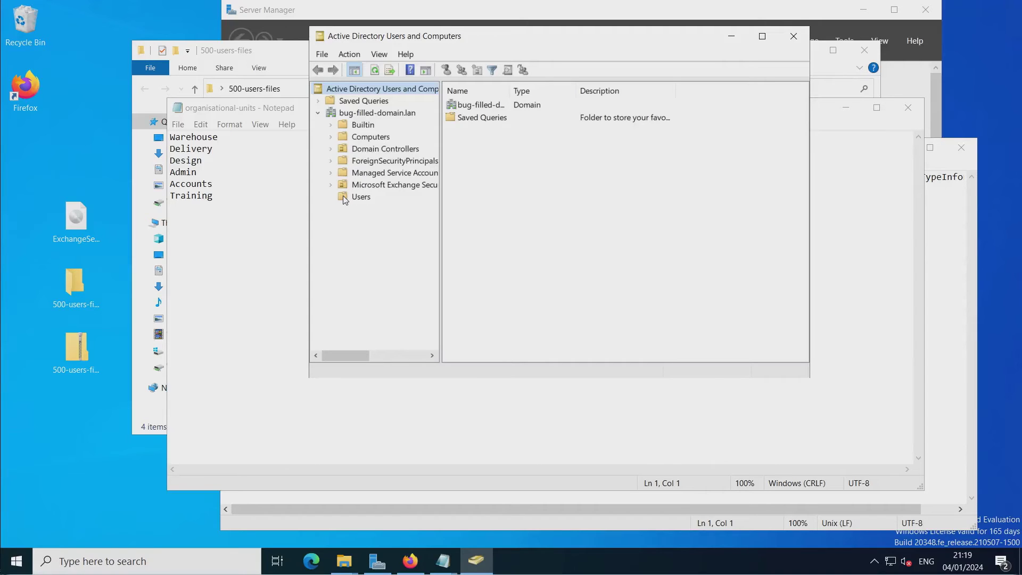
{"action": "left_click", "coordinate": [345, 125]}
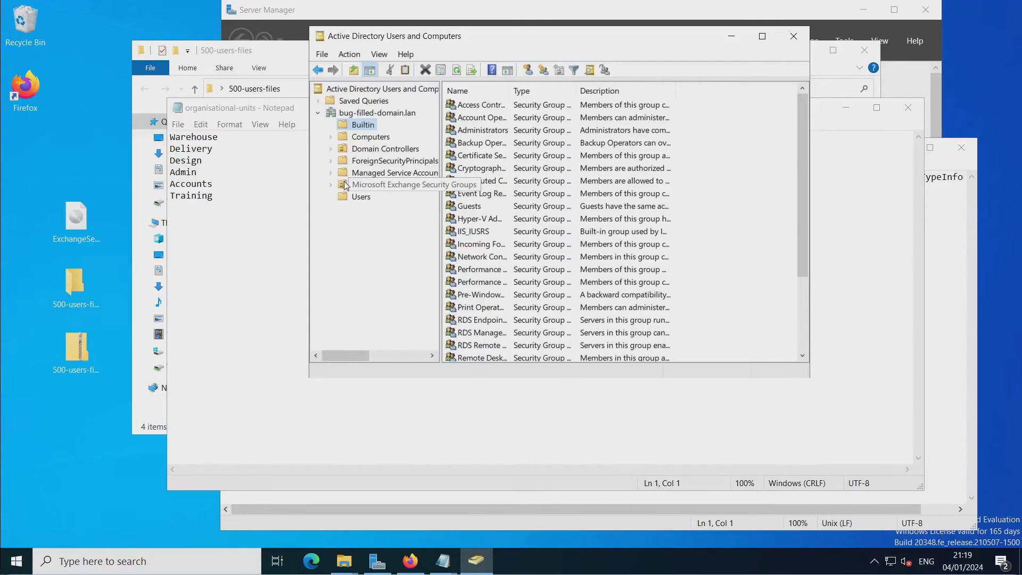
{"action": "left_click", "coordinate": [358, 197]}
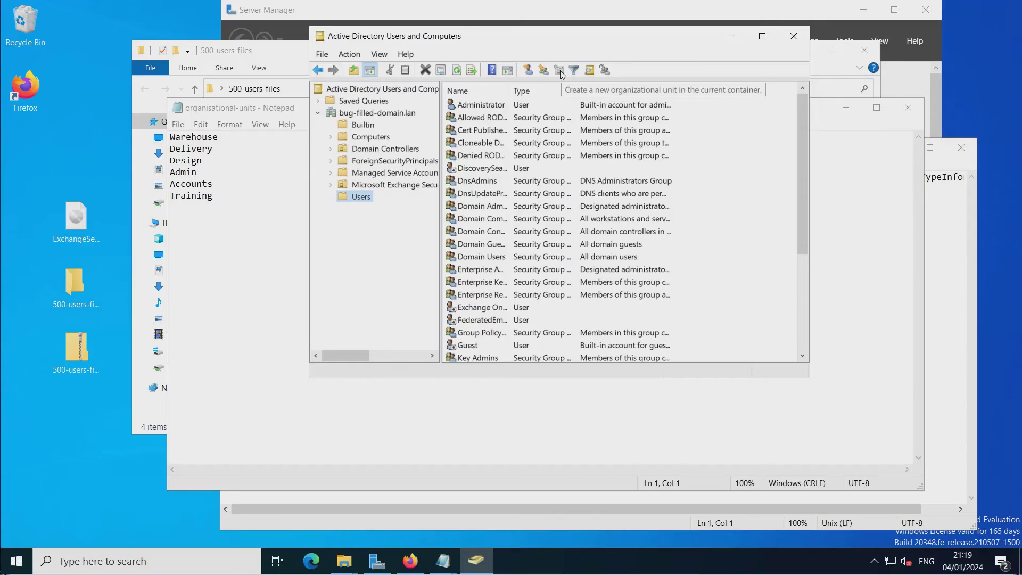
{"action": "left_click", "coordinate": [339, 113]}
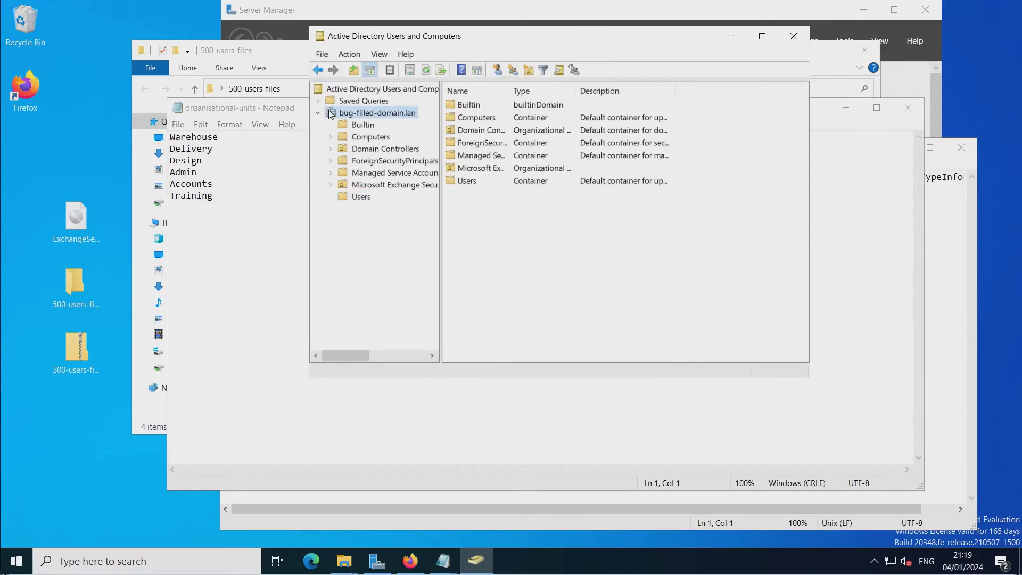
Create the Warehouse OU under bug-filled-domain.lan, pasting the name from the department list.
{"action": "left_click", "coordinate": [529, 71]}
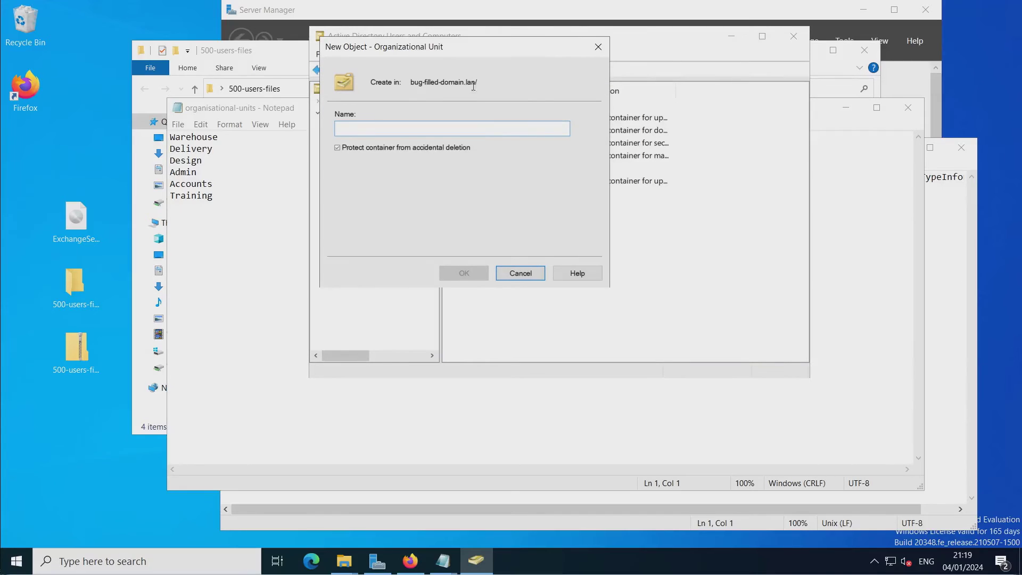
{"action": "left_click", "coordinate": [372, 126]}
{"action": "left_click_drag", "start_coordinate": [409, 45], "coordinate": [362, 35]}
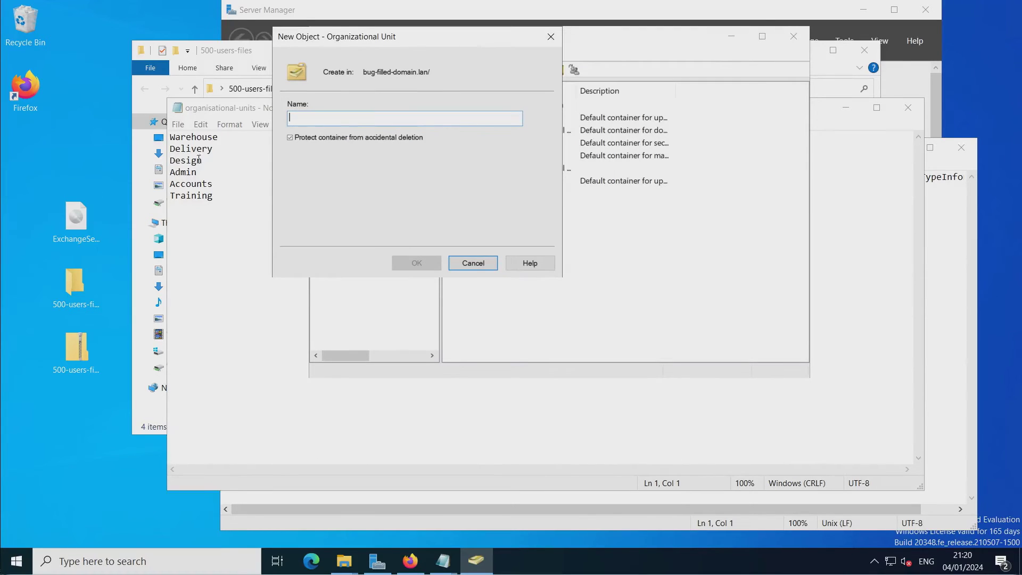
{"action": "left_click", "coordinate": [200, 138]}
{"action": "double_click", "coordinate": [197, 137]}
{"action": "key", "text": "ctrl+c"}
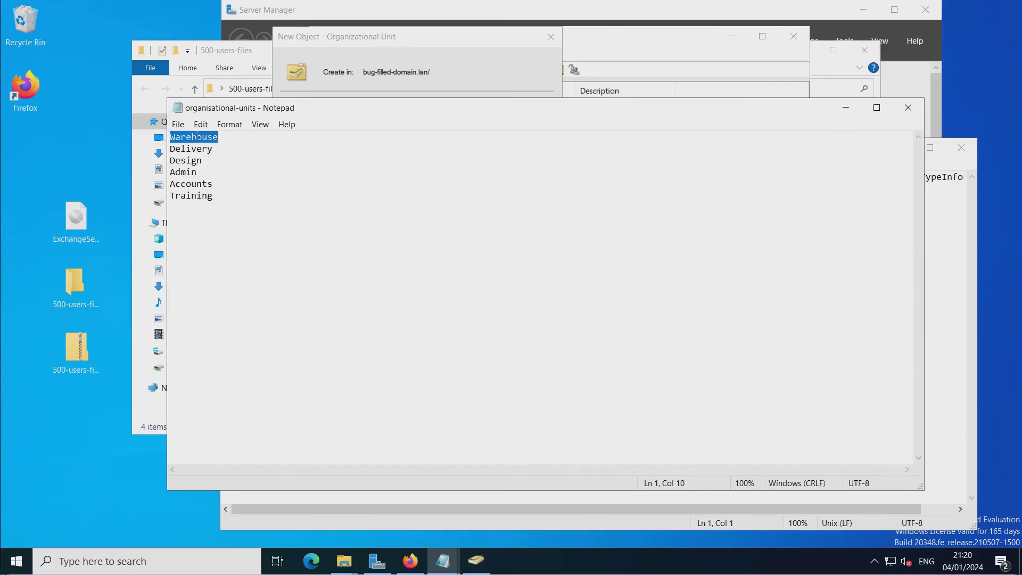
{"action": "left_click", "coordinate": [442, 62]}
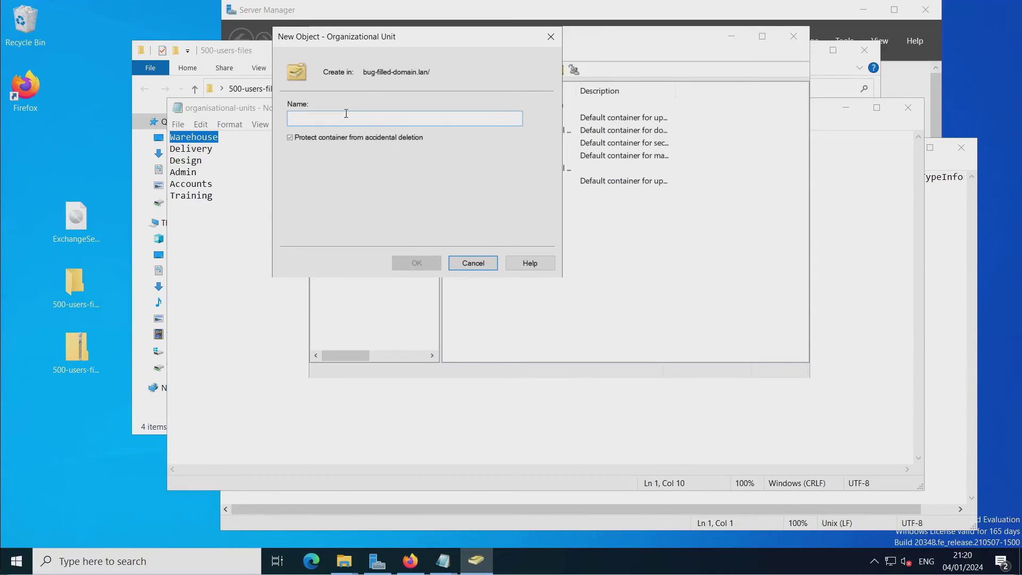
{"action": "key", "text": "ctrl+v"}
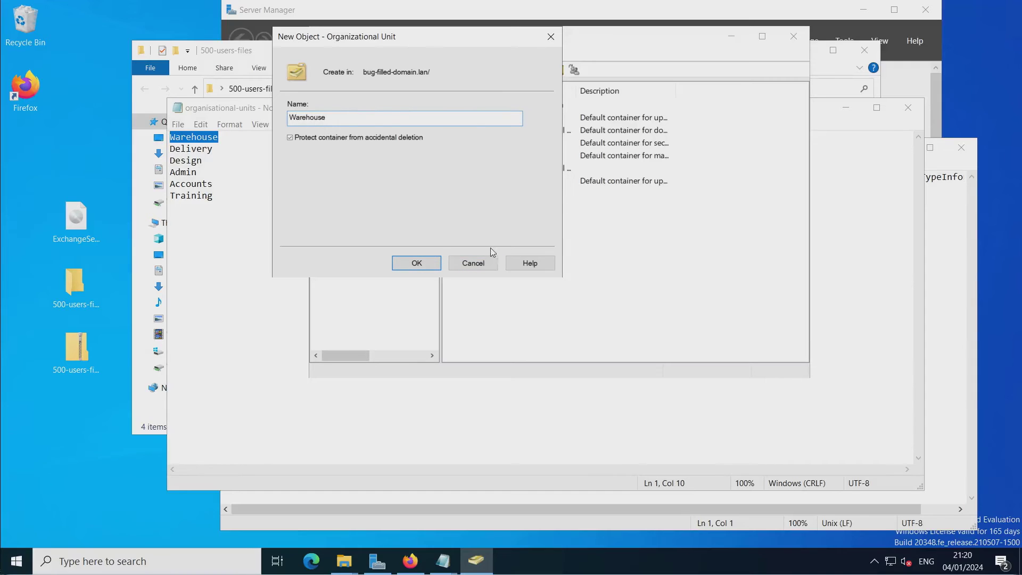
{"action": "left_click", "coordinate": [424, 262]}
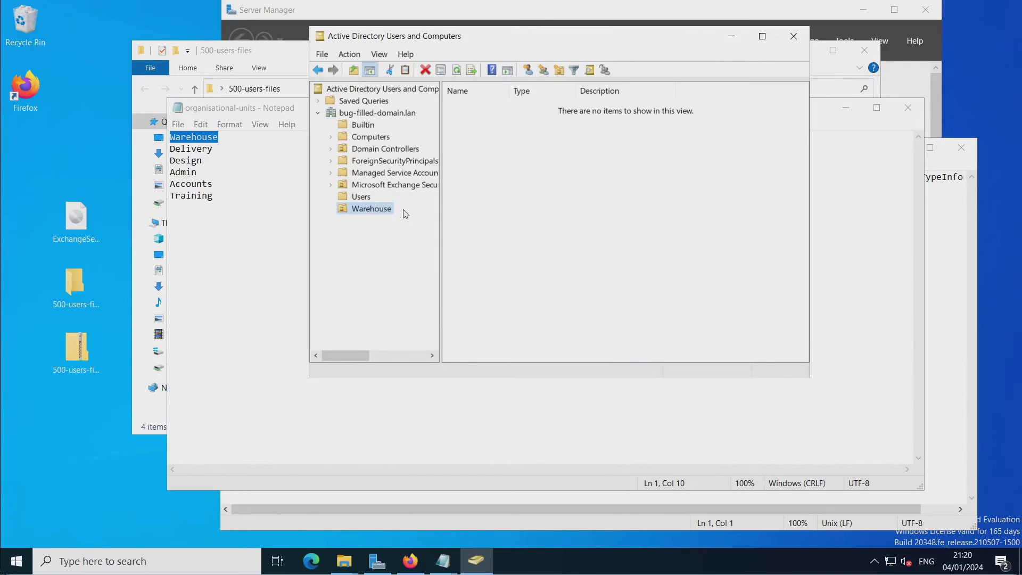
{"action": "left_click", "coordinate": [359, 114]}
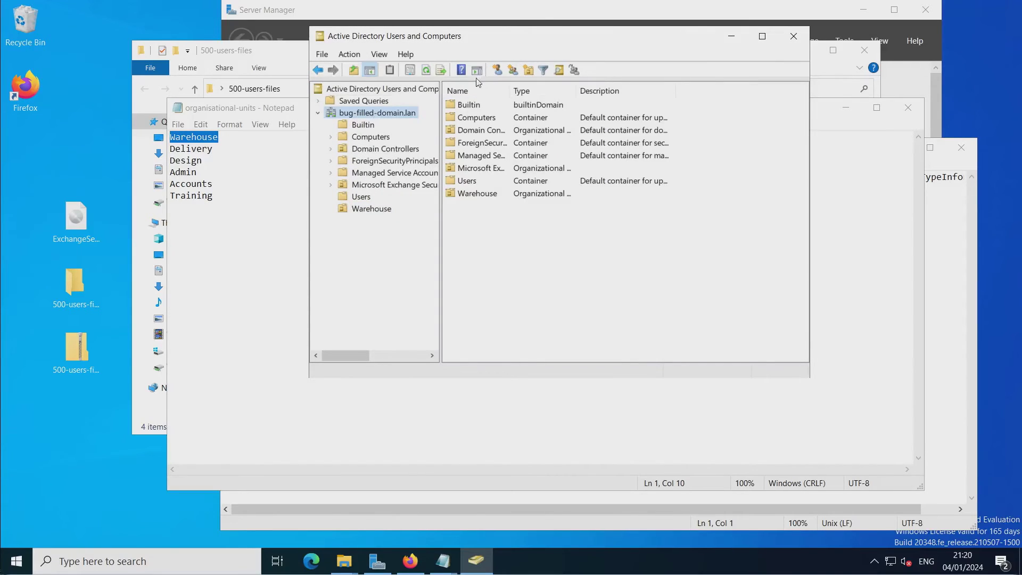
Create the Delivery OU under the domain with the name copied from the list.
{"action": "left_click", "coordinate": [529, 71]}
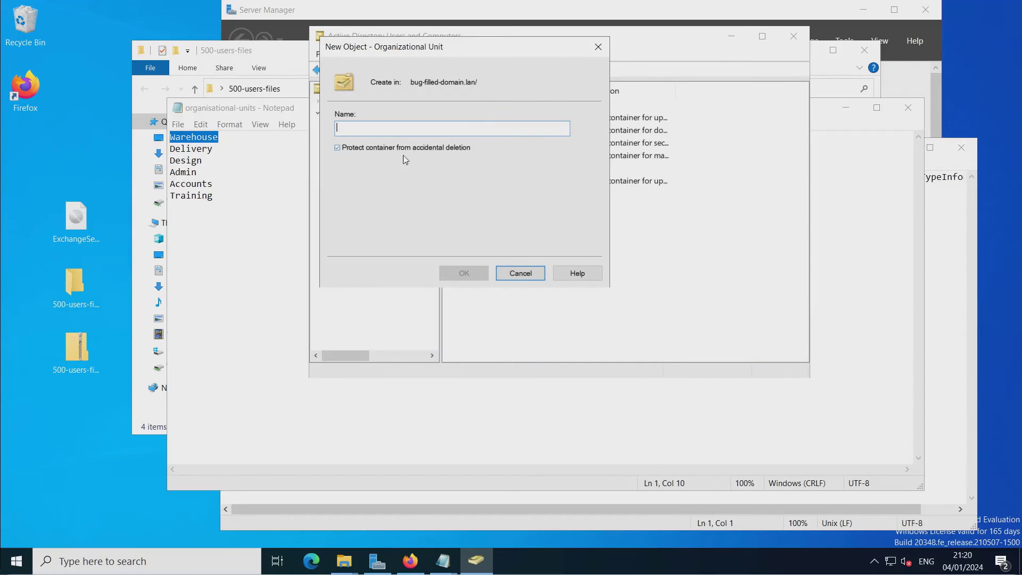
{"action": "left_click", "coordinate": [190, 149]}
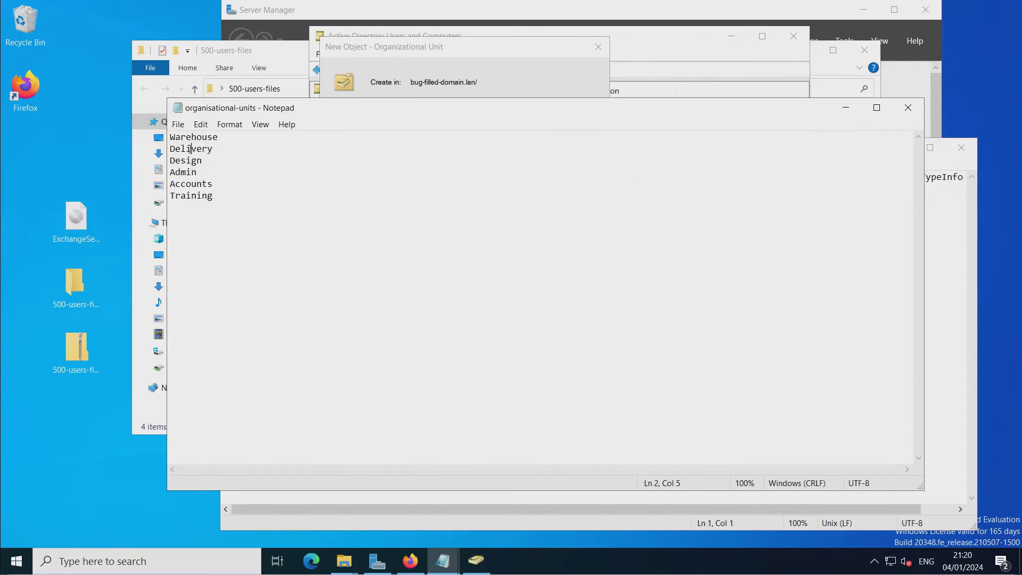
{"action": "double_click", "coordinate": [191, 150]}
{"action": "key", "text": "ctrl+c"}
{"action": "left_click", "coordinate": [478, 48]}
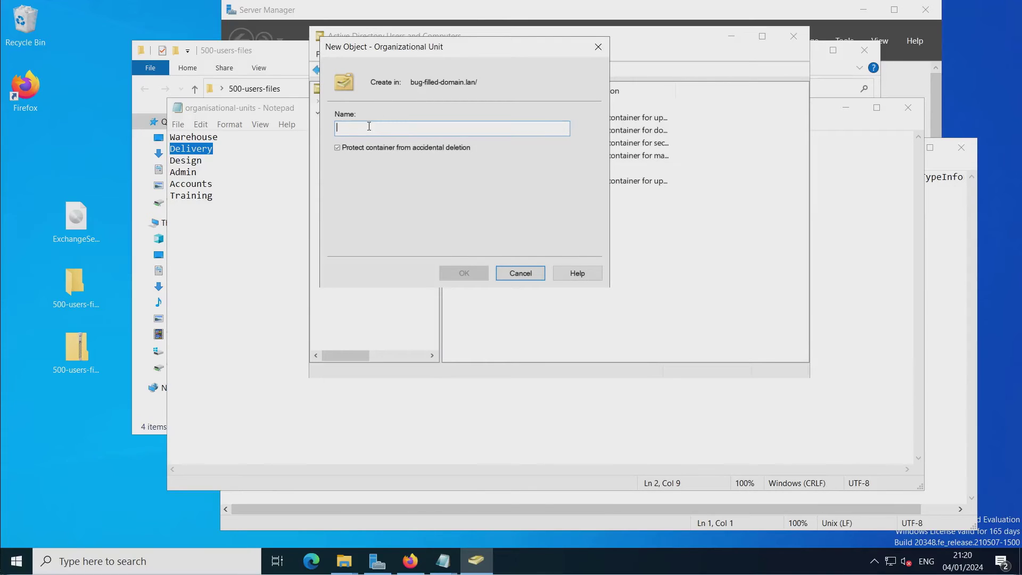
{"action": "key", "text": "ctrl+v"}
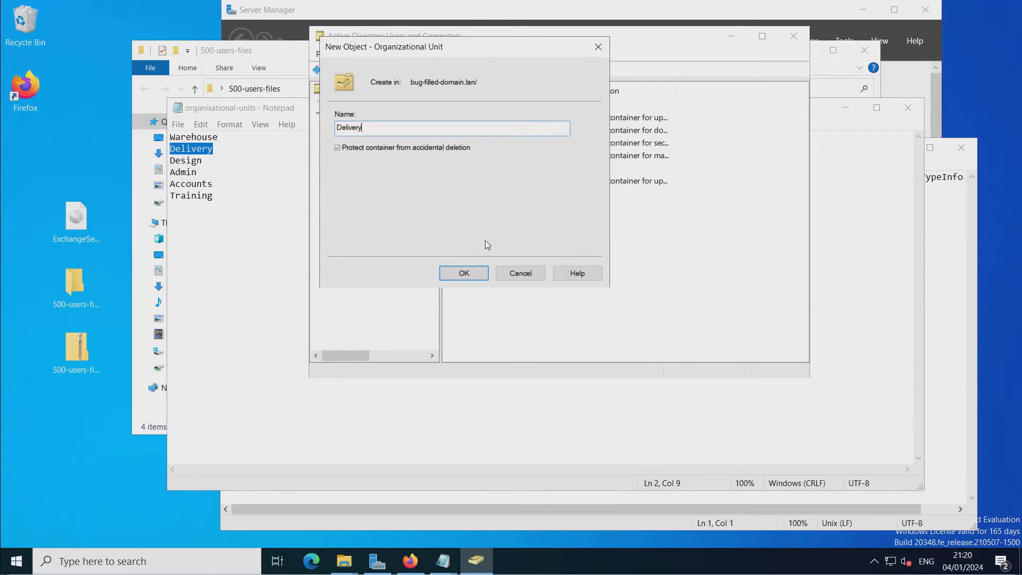
{"action": "left_click", "coordinate": [461, 271]}
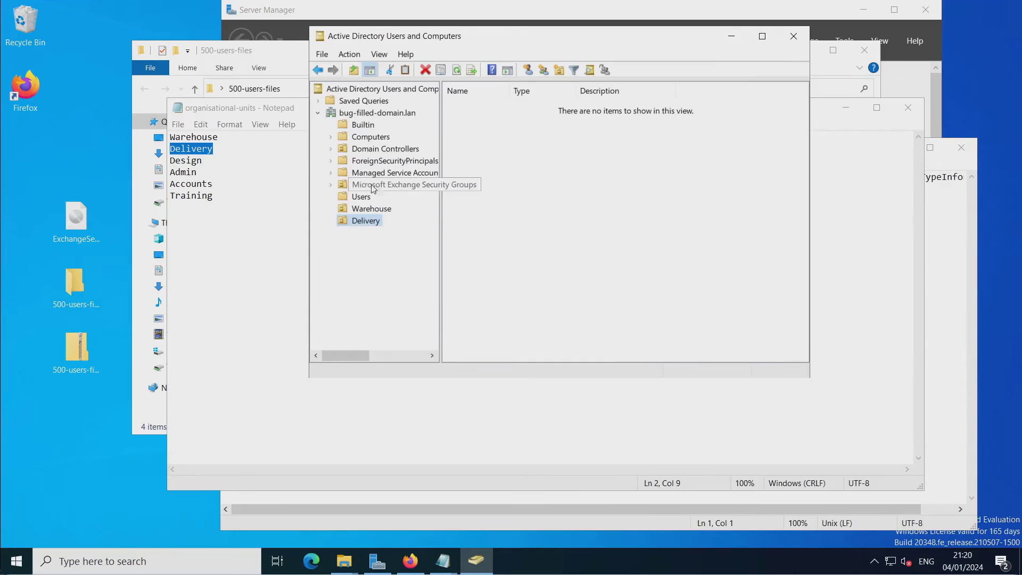
{"action": "left_click", "coordinate": [352, 113]}
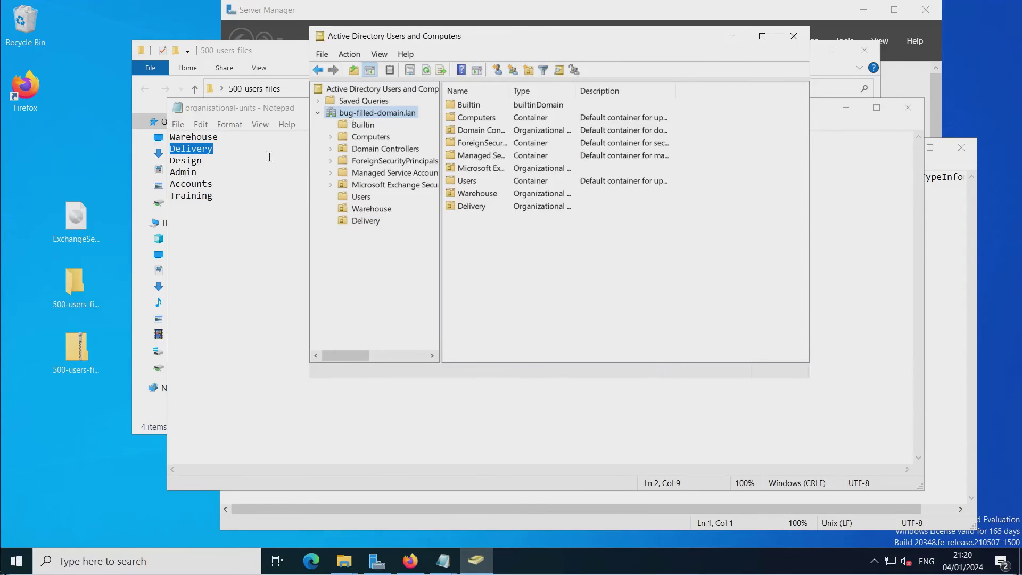
Create the Design OU under the domain with the copied name.
{"action": "double_click", "coordinate": [186, 160]}
{"action": "key", "text": "ctrl+c"}
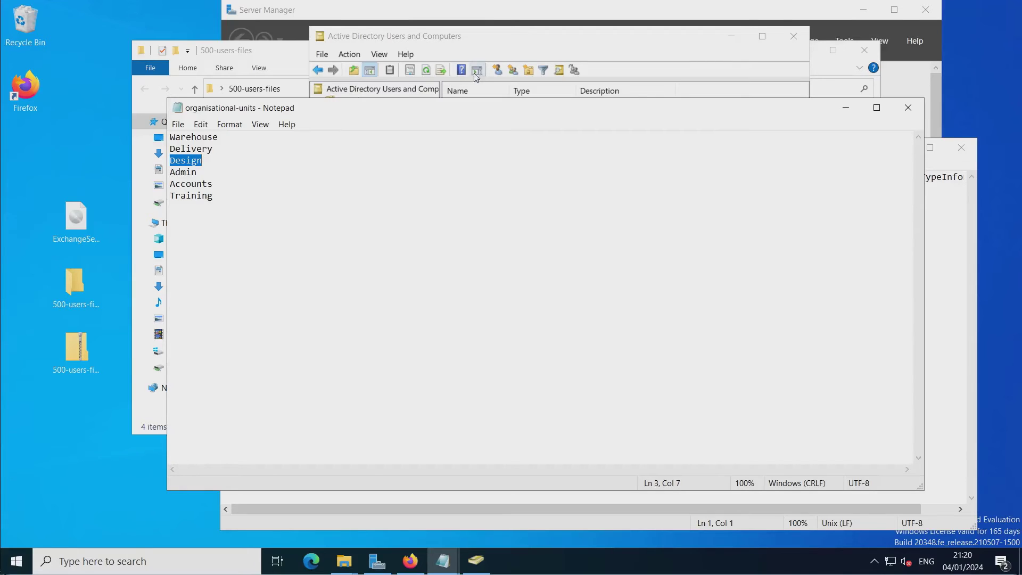
{"action": "left_click", "coordinate": [494, 61]}
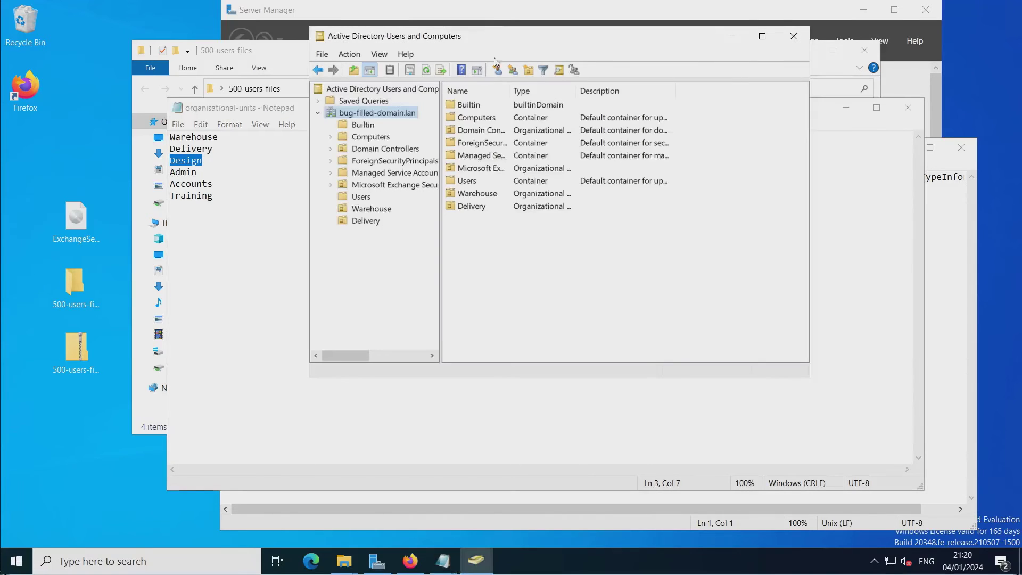
{"action": "left_click", "coordinate": [528, 71]}
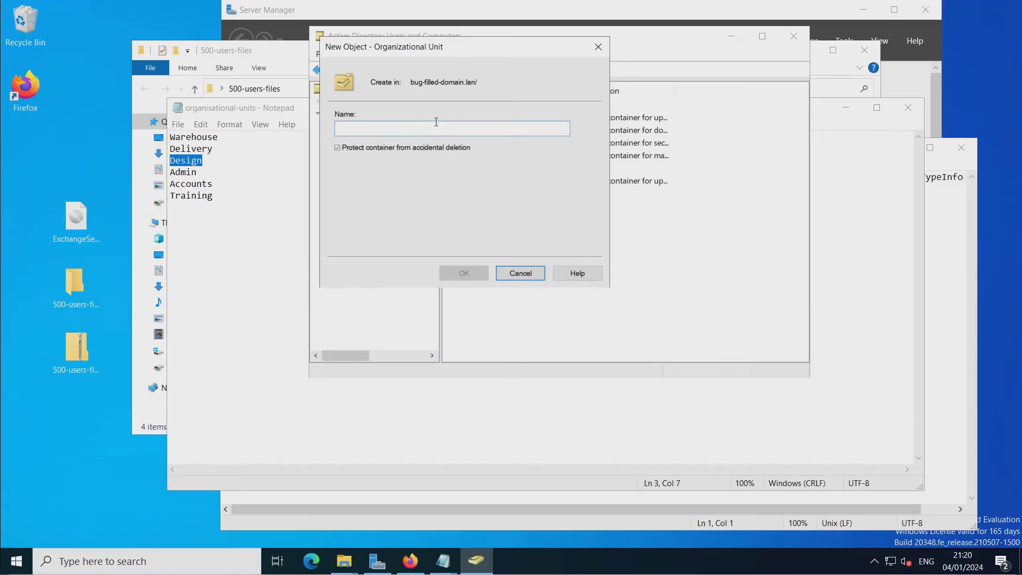
{"action": "key", "text": "ctrl+v"}
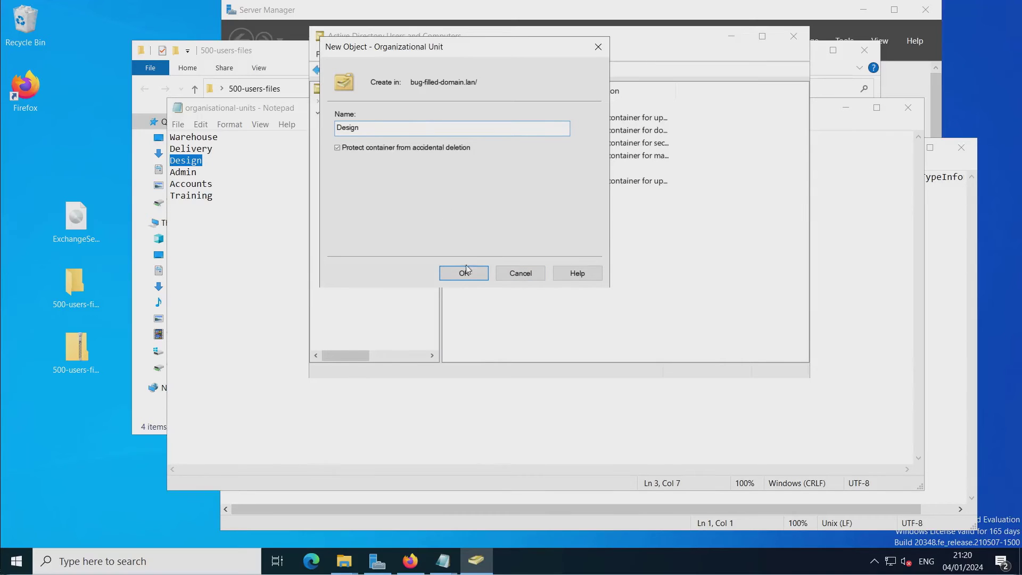
{"action": "left_click", "coordinate": [465, 273]}
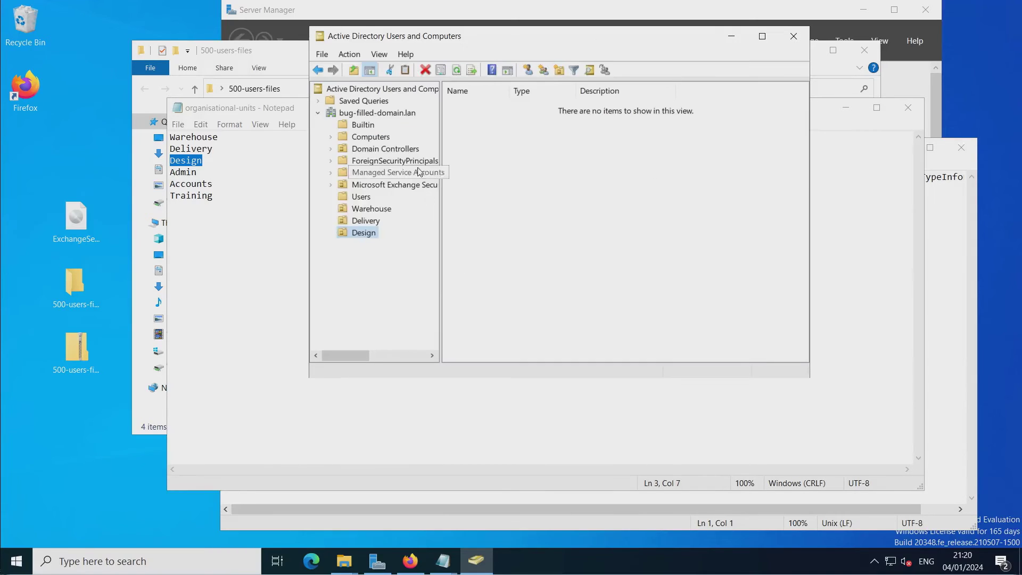
{"action": "left_click", "coordinate": [360, 113]}
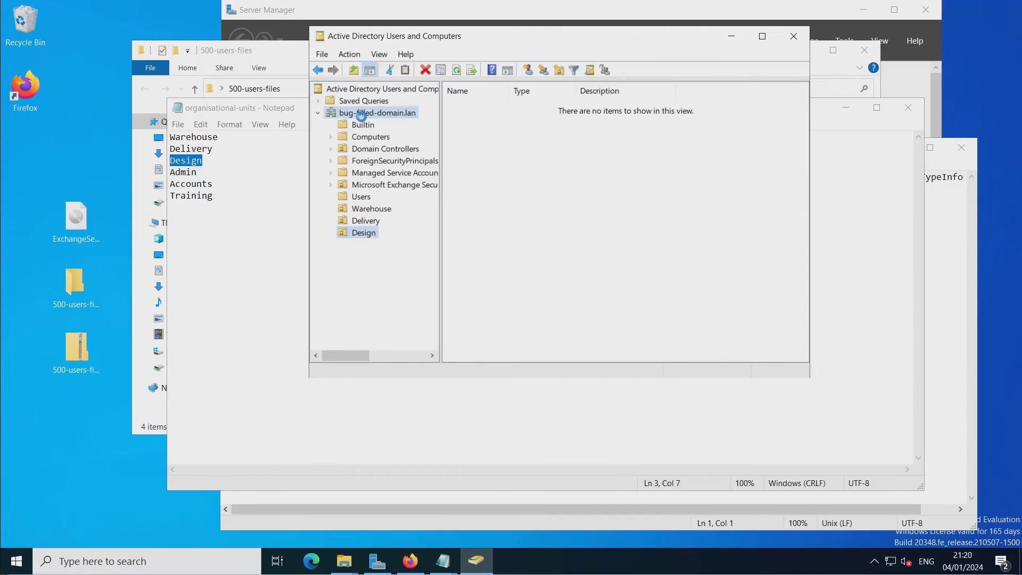
Create the Admin OU, then copy the Accounts name from the department list.
{"action": "double_click", "coordinate": [183, 172]}
{"action": "key", "text": "ctrl+c"}
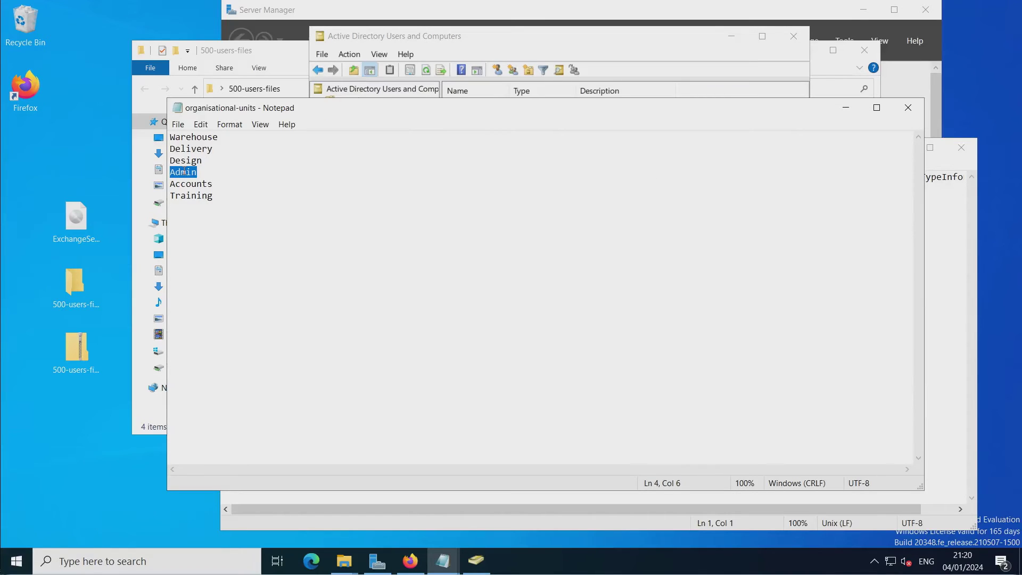
{"action": "left_click", "coordinate": [535, 73]}
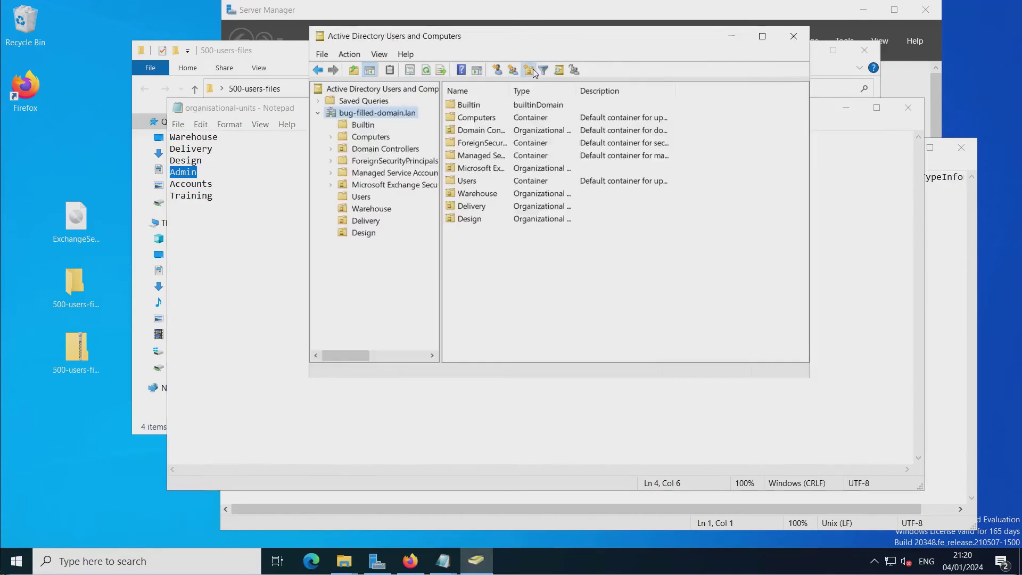
{"action": "left_click", "coordinate": [531, 70]}
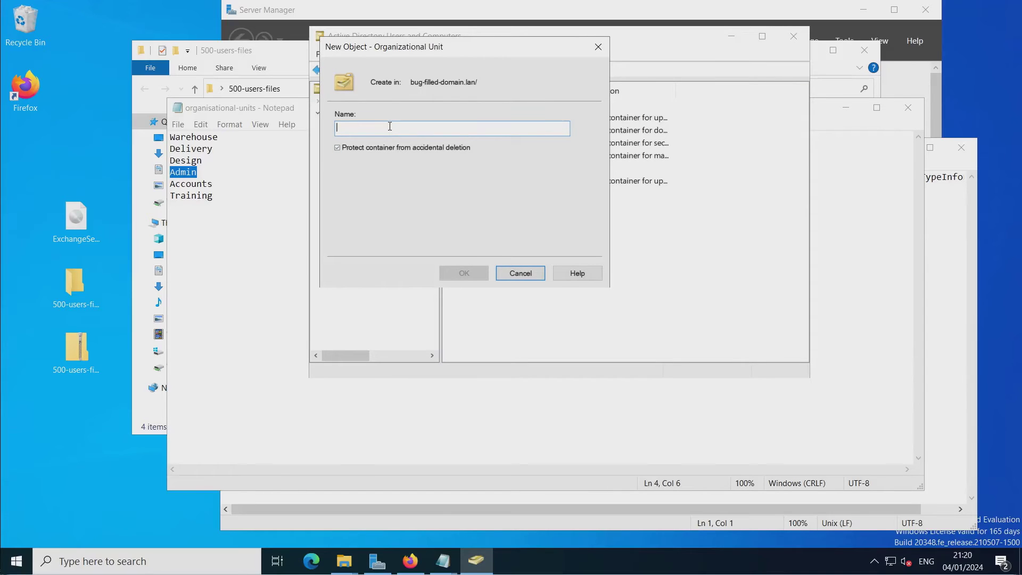
{"action": "key", "text": "ctrl+v"}
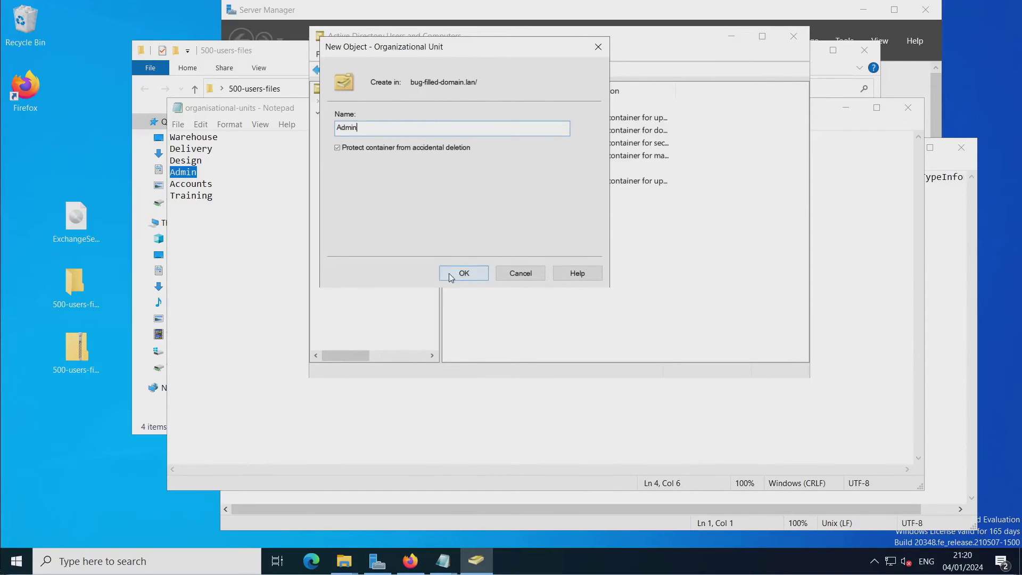
{"action": "left_click", "coordinate": [453, 273]}
{"action": "left_click", "coordinate": [210, 184]}
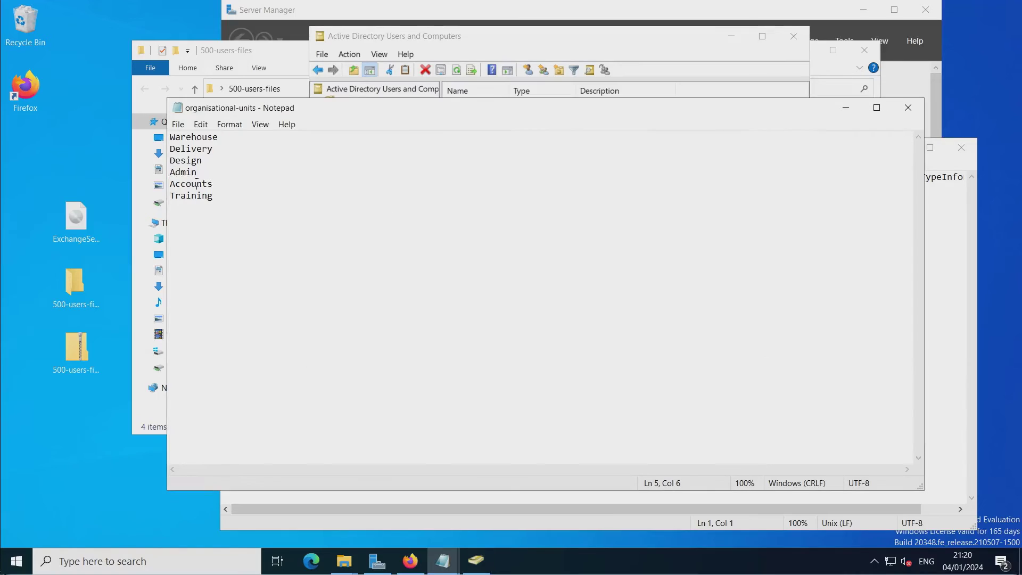
{"action": "double_click", "coordinate": [197, 184]}
{"action": "key", "text": "ctrl+c"}
{"action": "left_click", "coordinate": [556, 49]}
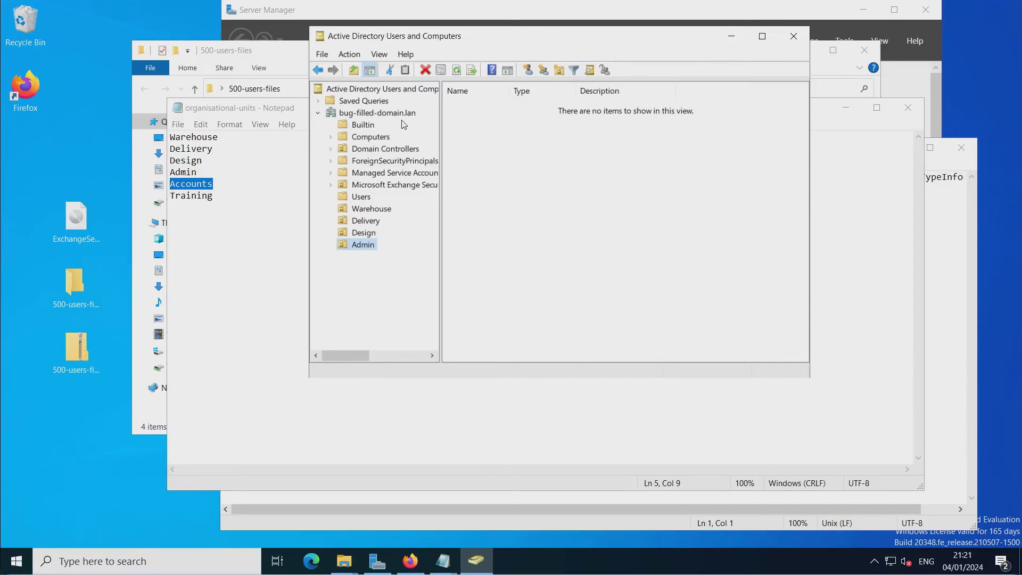
Check the Design, Admin and Delivery OUs, then create the Accounts OU under the domain.
{"action": "left_click", "coordinate": [363, 234]}
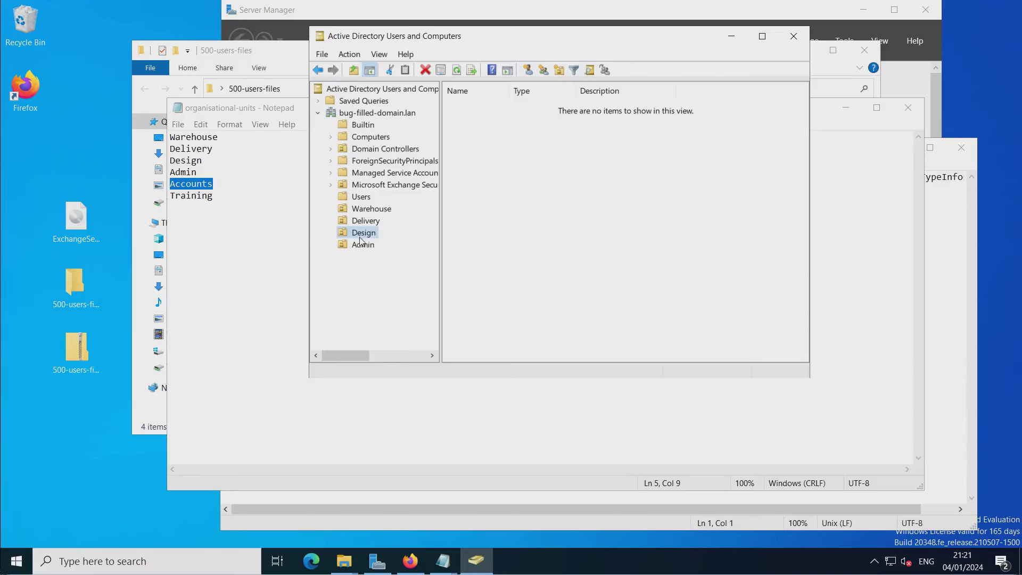
{"action": "left_click", "coordinate": [351, 246]}
{"action": "left_click", "coordinate": [342, 232]}
{"action": "left_click", "coordinate": [347, 220]}
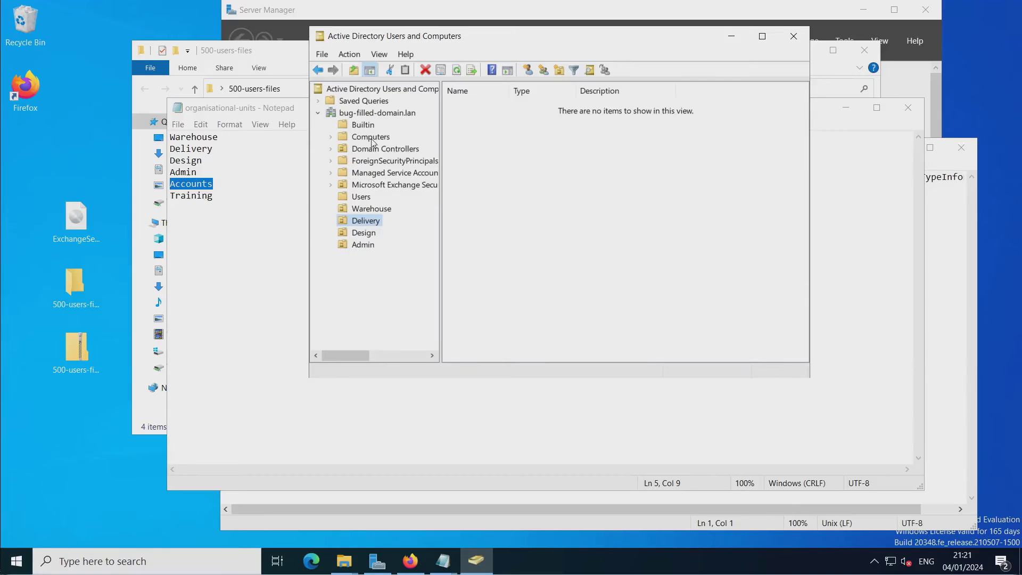
{"action": "left_click", "coordinate": [359, 114]}
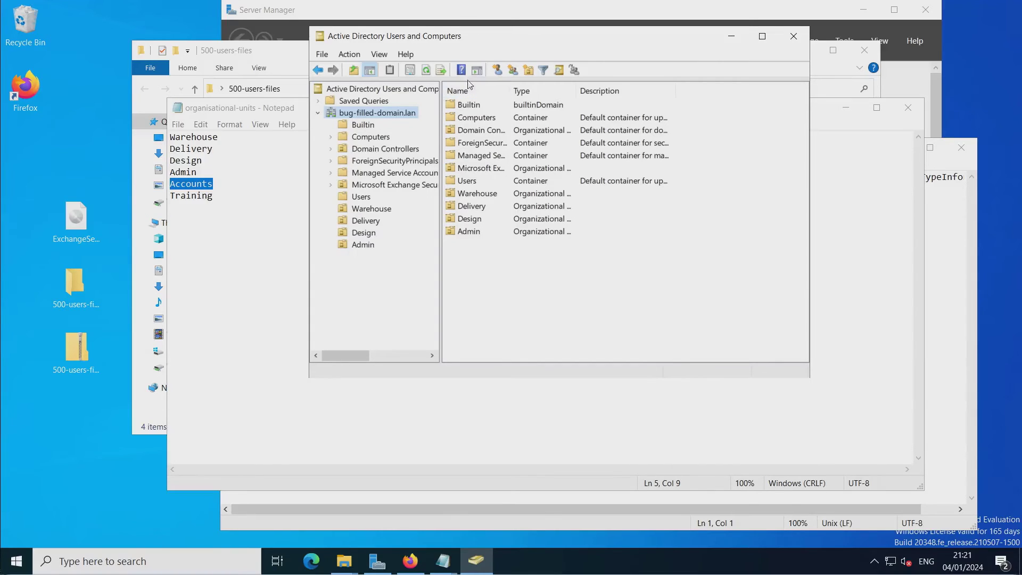
{"action": "left_click", "coordinate": [529, 69]}
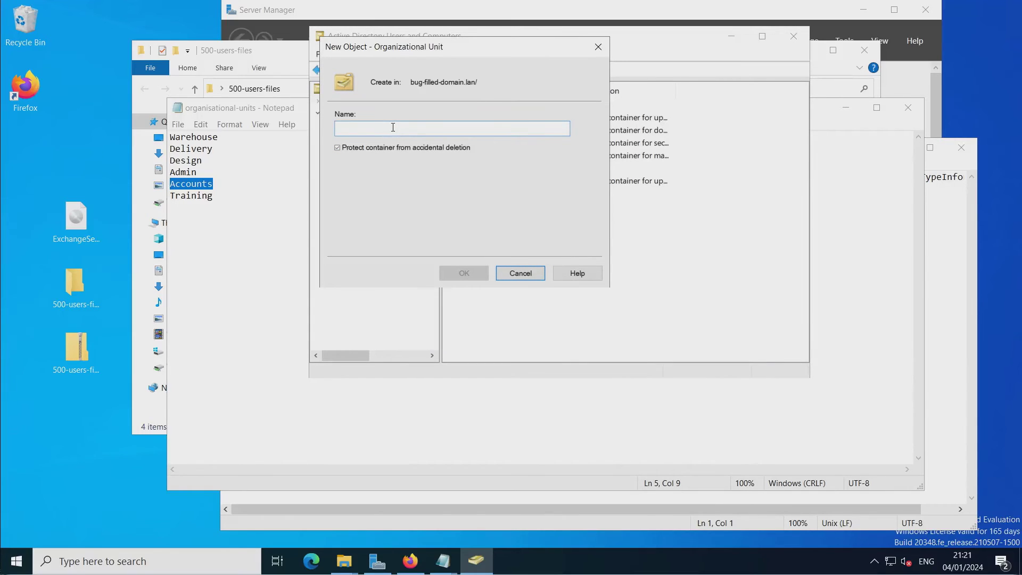
{"action": "key", "text": "ctrl+v"}
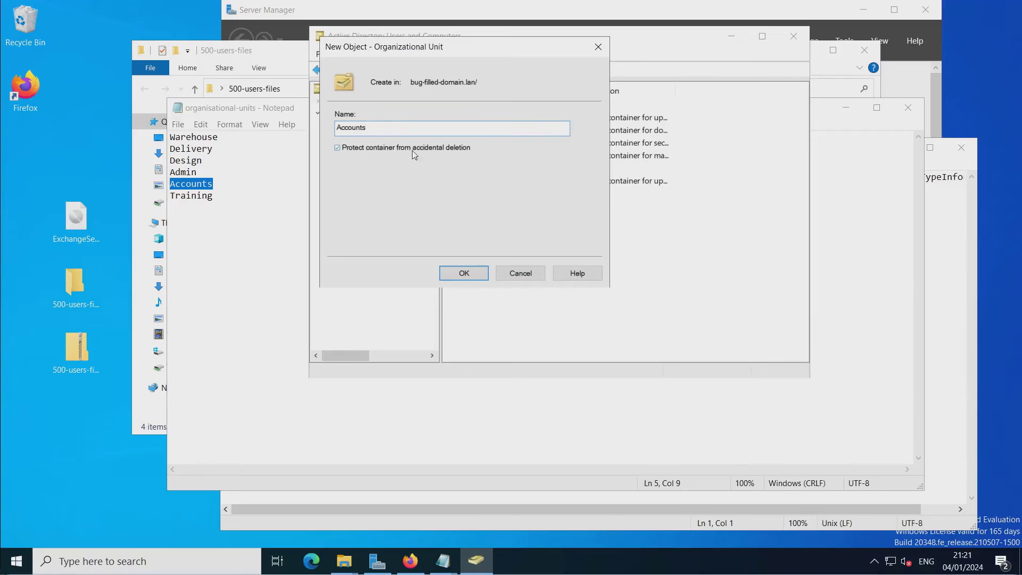
{"action": "left_click", "coordinate": [461, 272]}
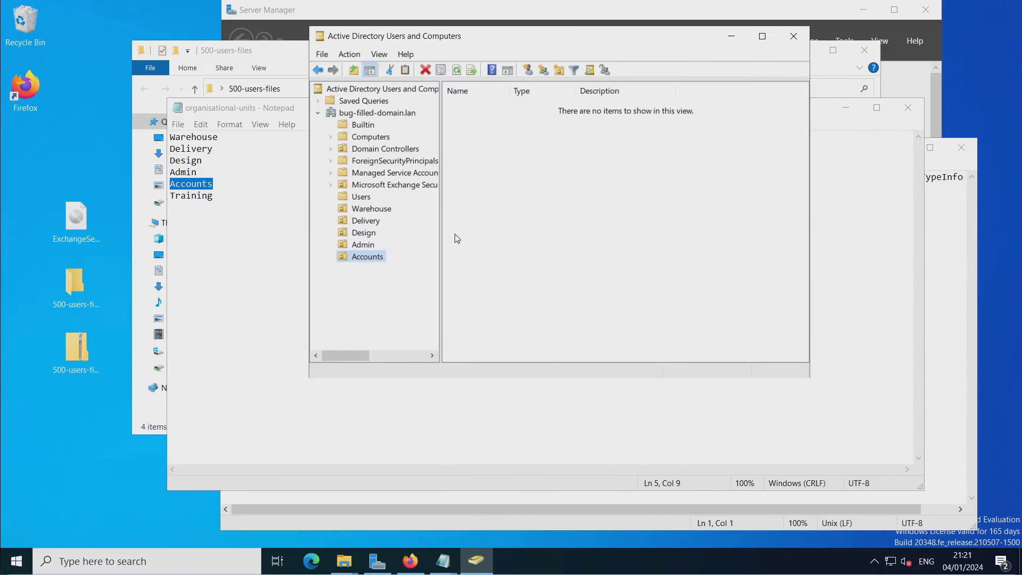
{"action": "left_click", "coordinate": [381, 115]}
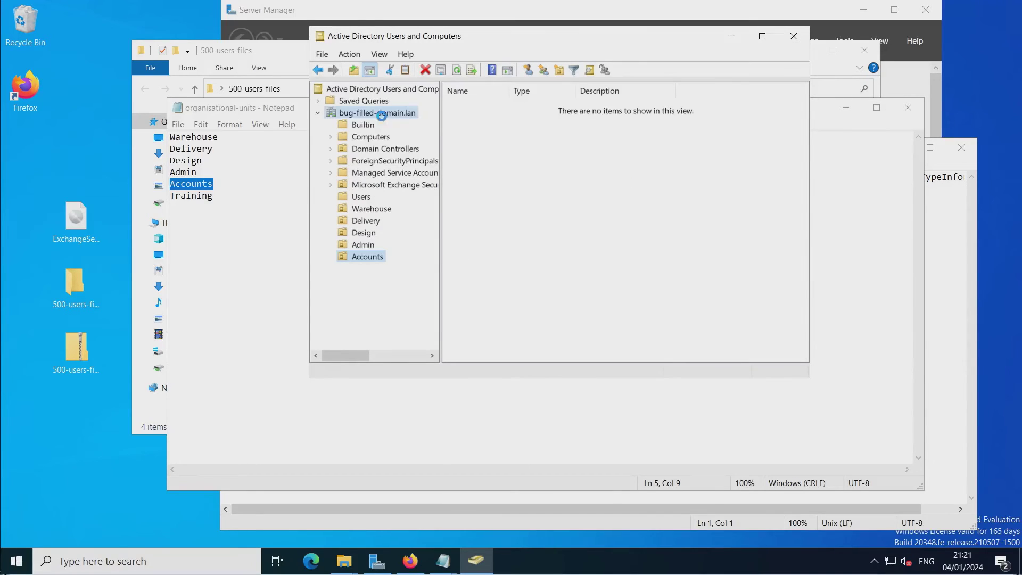
Create the Training OU from the copied name, then close the Notepad unit-names list.
{"action": "double_click", "coordinate": [208, 196]}
{"action": "key", "text": "ctrl+c"}
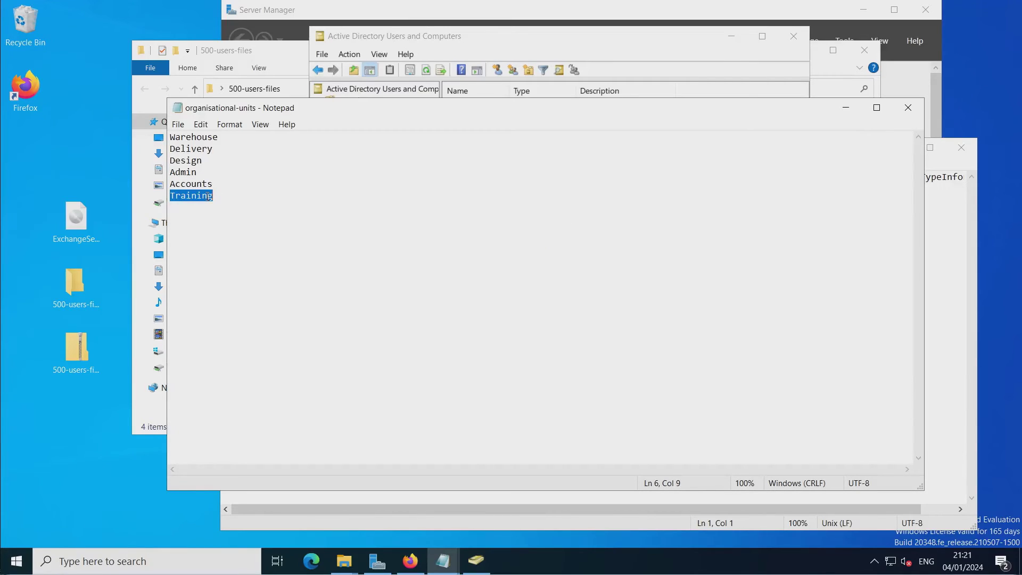
{"action": "left_click", "coordinate": [523, 49]}
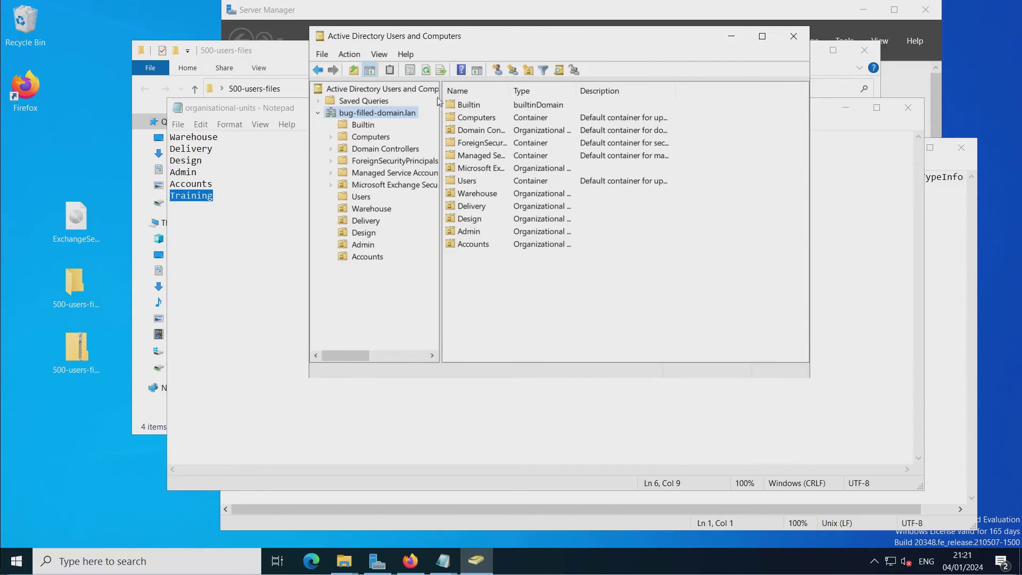
{"action": "left_click", "coordinate": [528, 70]}
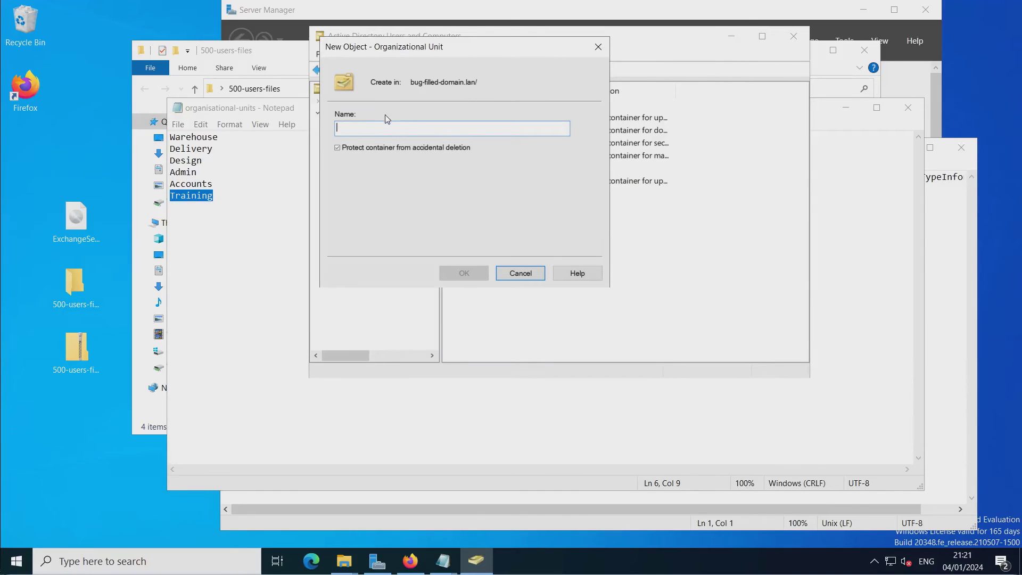
{"action": "key", "text": "ctrl+v"}
{"action": "left_click", "coordinate": [464, 273]}
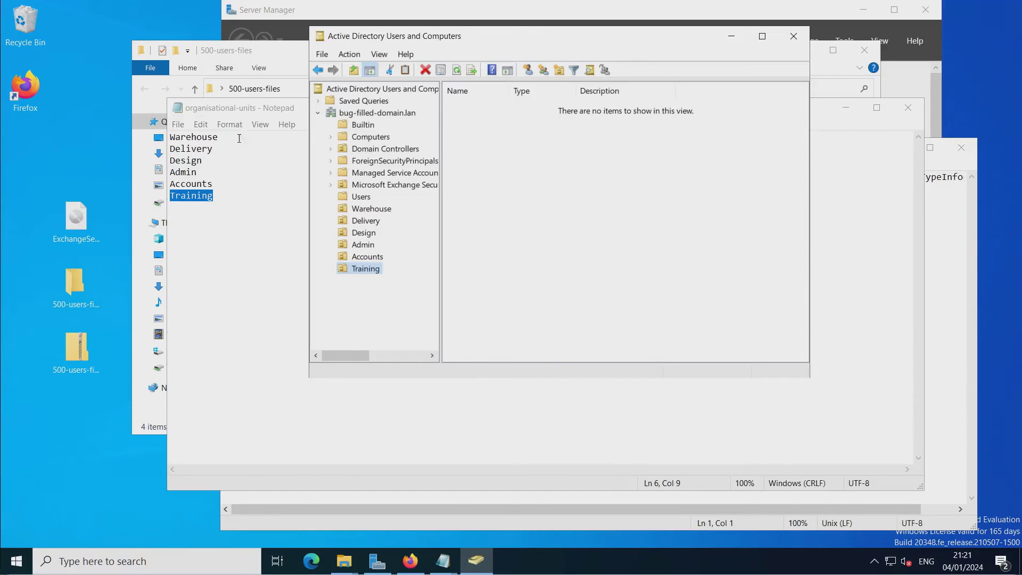
{"action": "left_click_drag", "start_coordinate": [234, 108], "coordinate": [231, 112]}
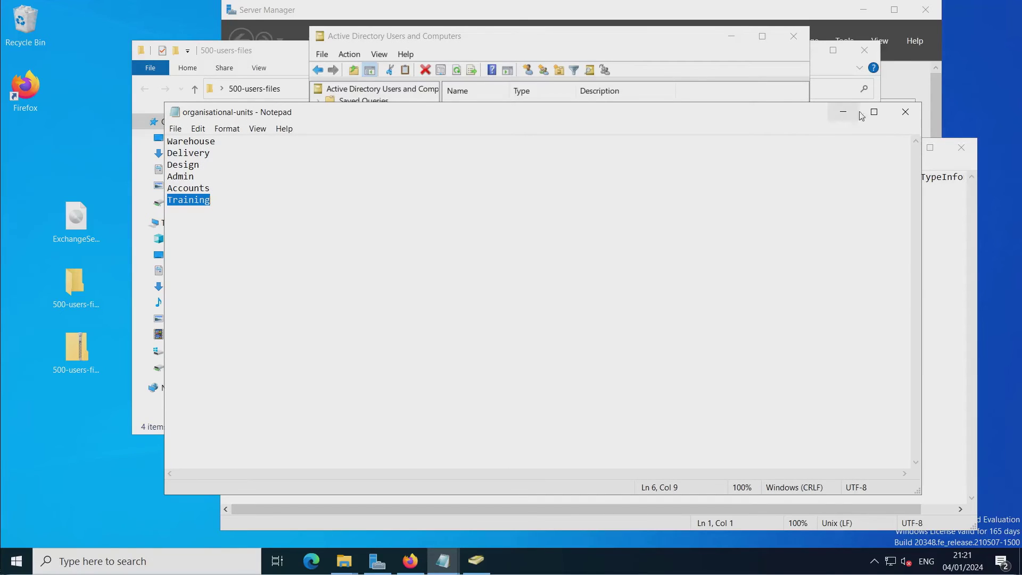
{"action": "left_click", "coordinate": [906, 112]}
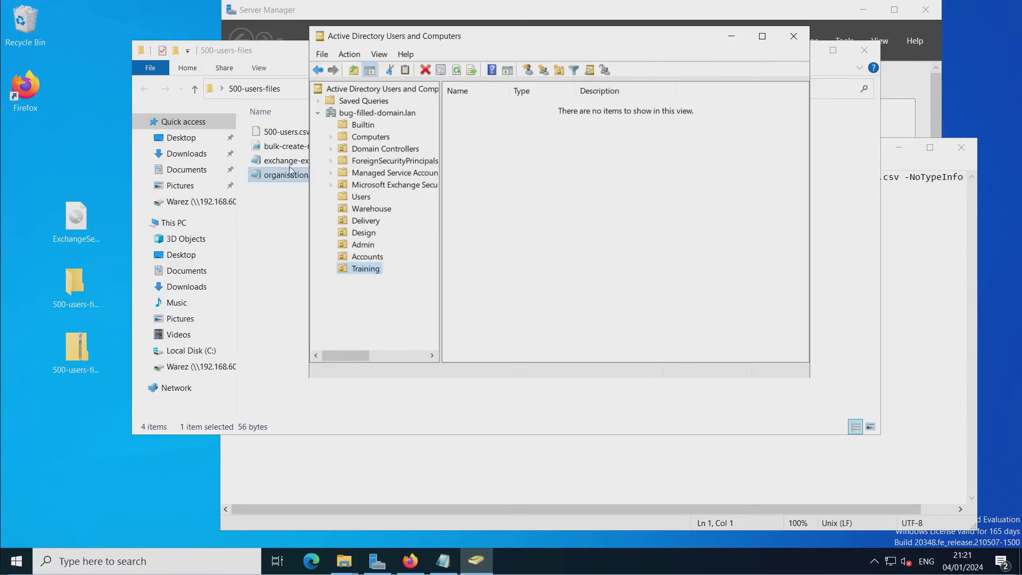
Open exchange-export-csv from the 500-users-files folder to read the export command, then close it.
{"action": "left_click", "coordinate": [285, 67]}
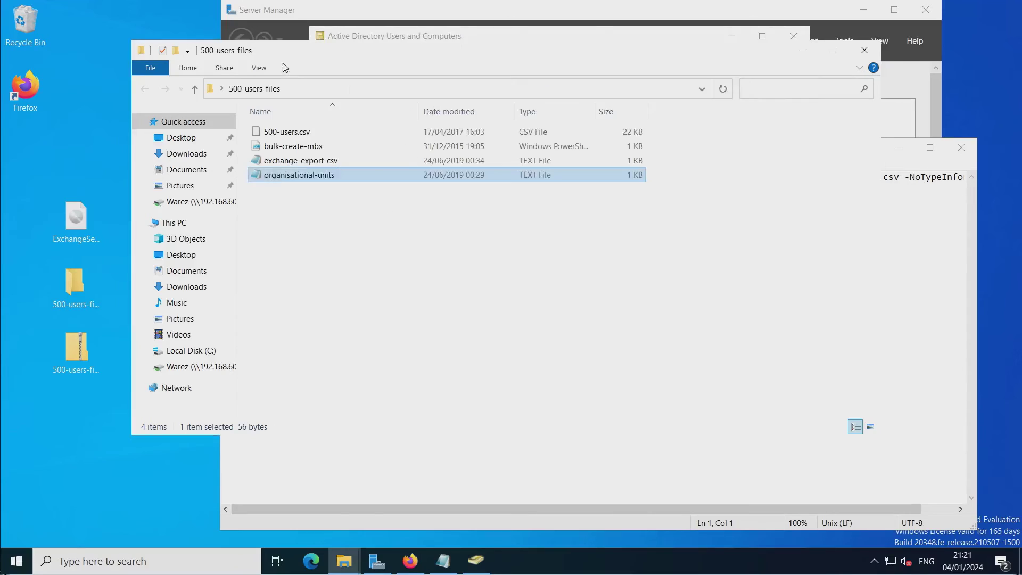
{"action": "left_click", "coordinate": [296, 163]}
{"action": "double_click", "coordinate": [296, 163]}
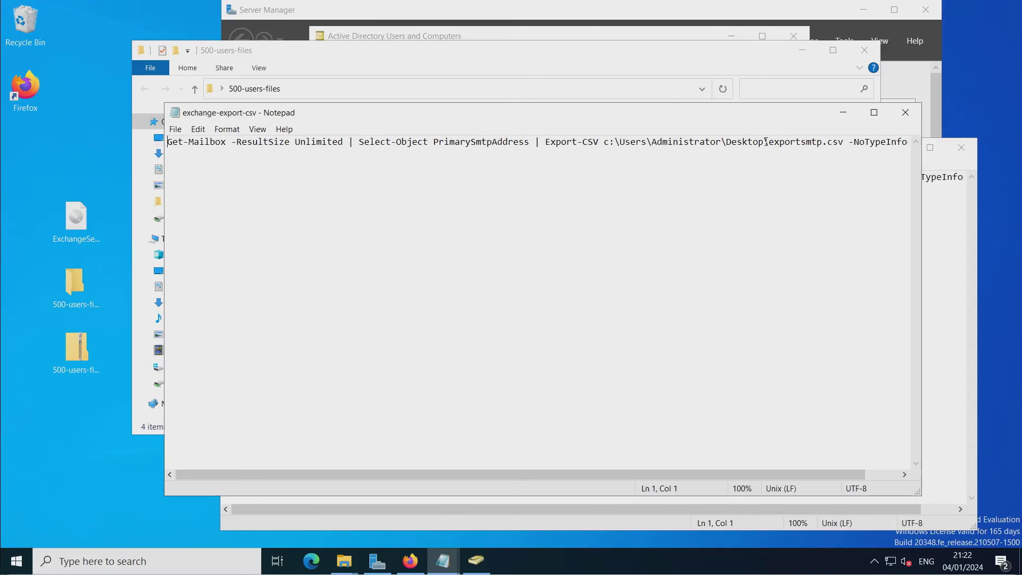
{"action": "left_click", "coordinate": [906, 113]}
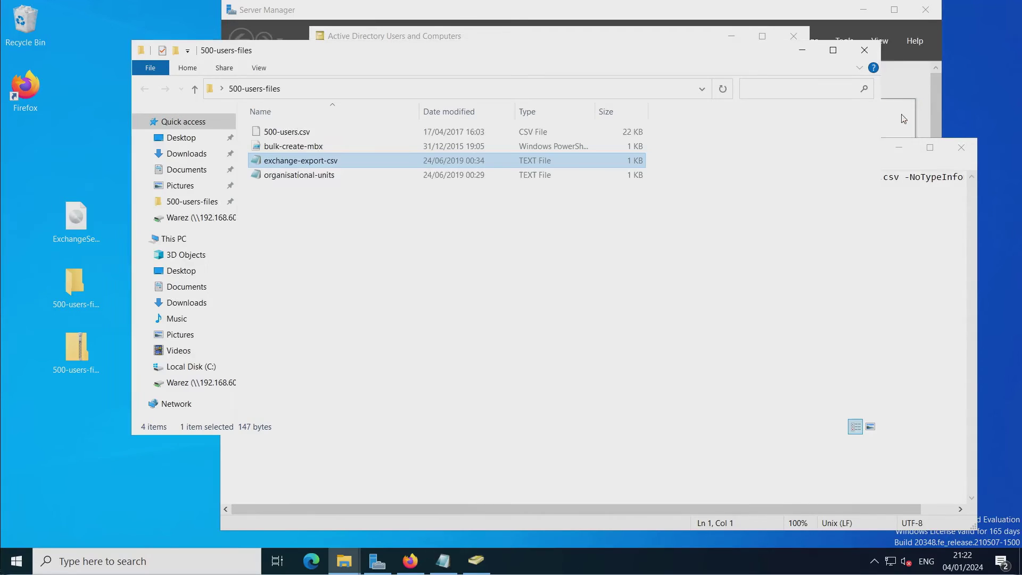
View 500-users.csv in WordPad, then close it.
{"action": "left_click", "coordinate": [309, 135]}
{"action": "double_click", "coordinate": [309, 135]}
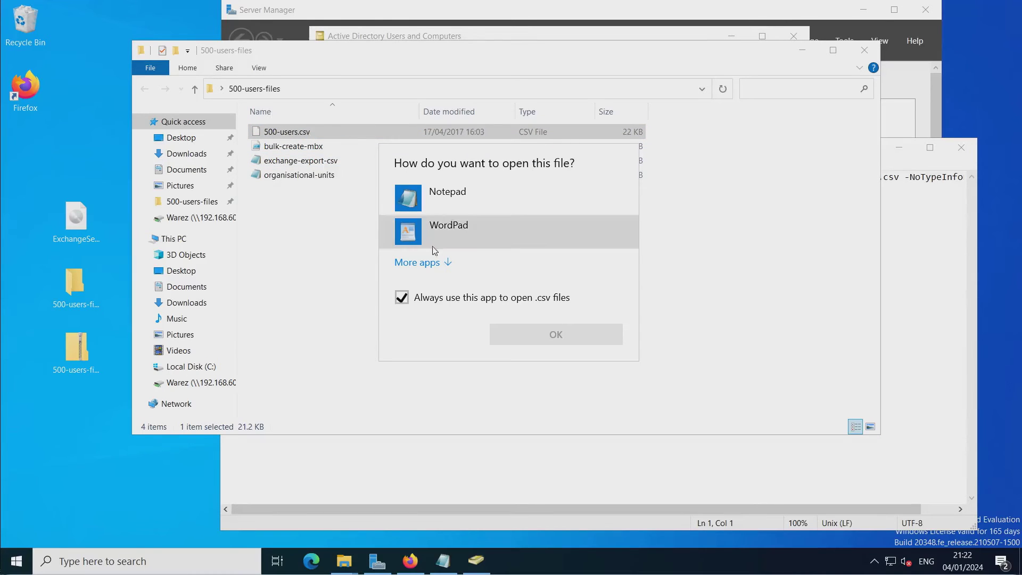
{"action": "left_click", "coordinate": [426, 206]}
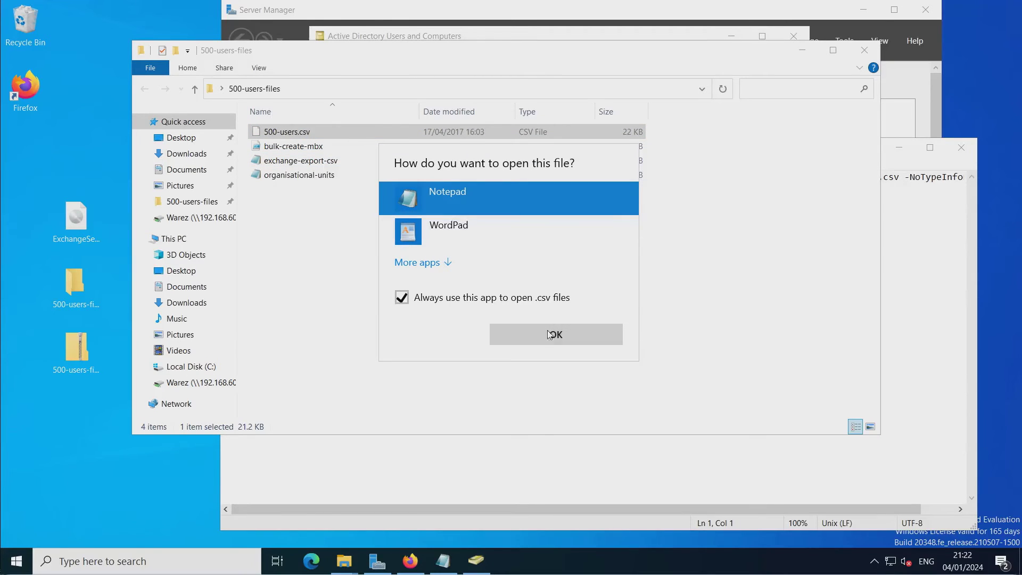
{"action": "left_click", "coordinate": [461, 238]}
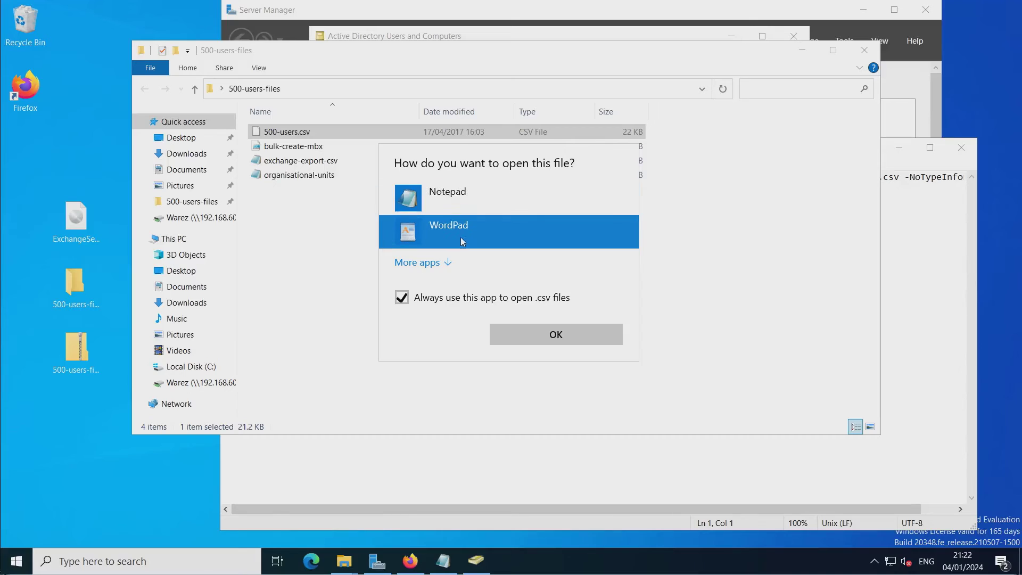
{"action": "left_click", "coordinate": [516, 344]}
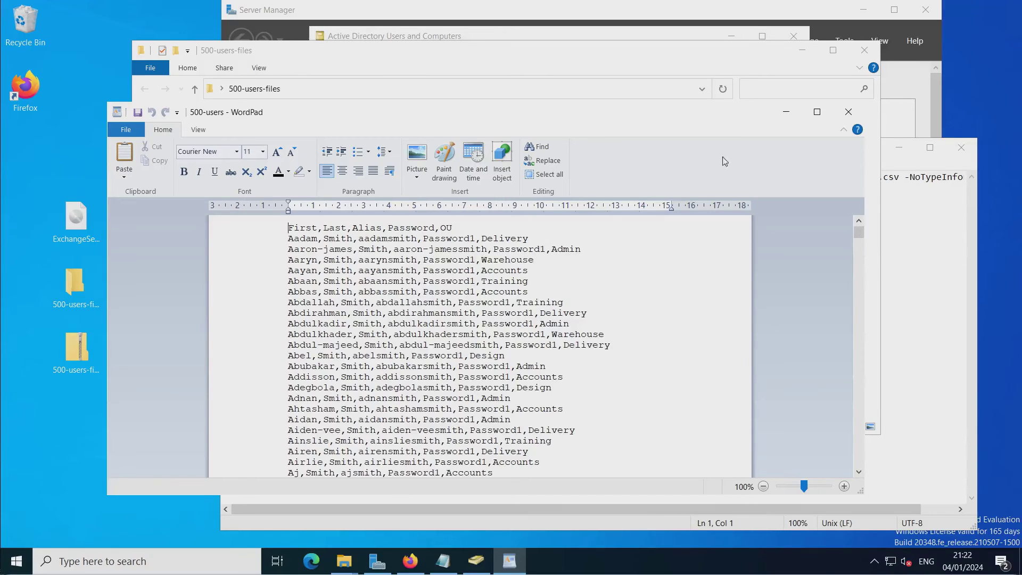
{"action": "left_click", "coordinate": [848, 112]}
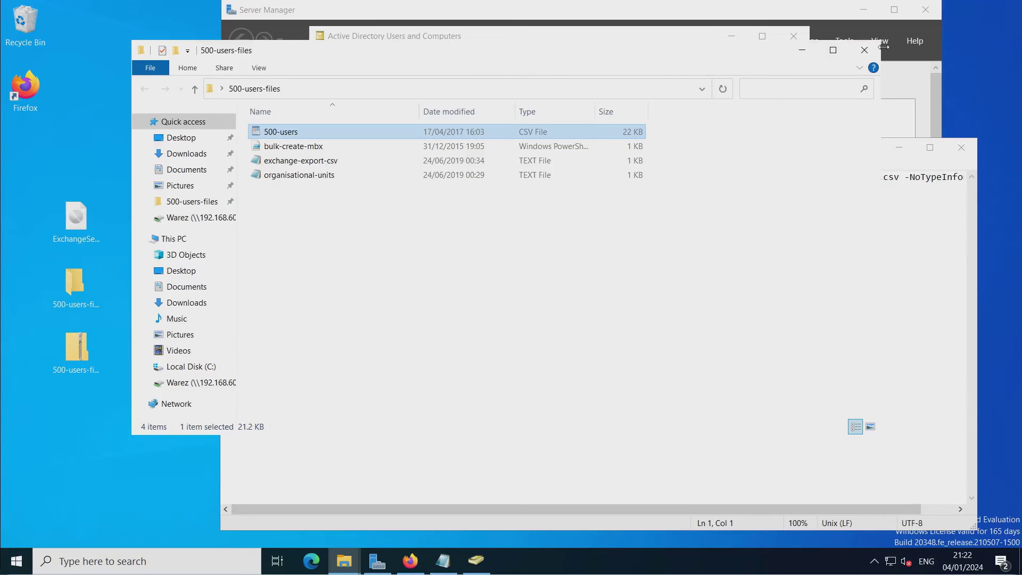
Close the folder window, move ADUC aside, and launch Exchange Management Shell.
{"action": "left_click", "coordinate": [865, 49]}
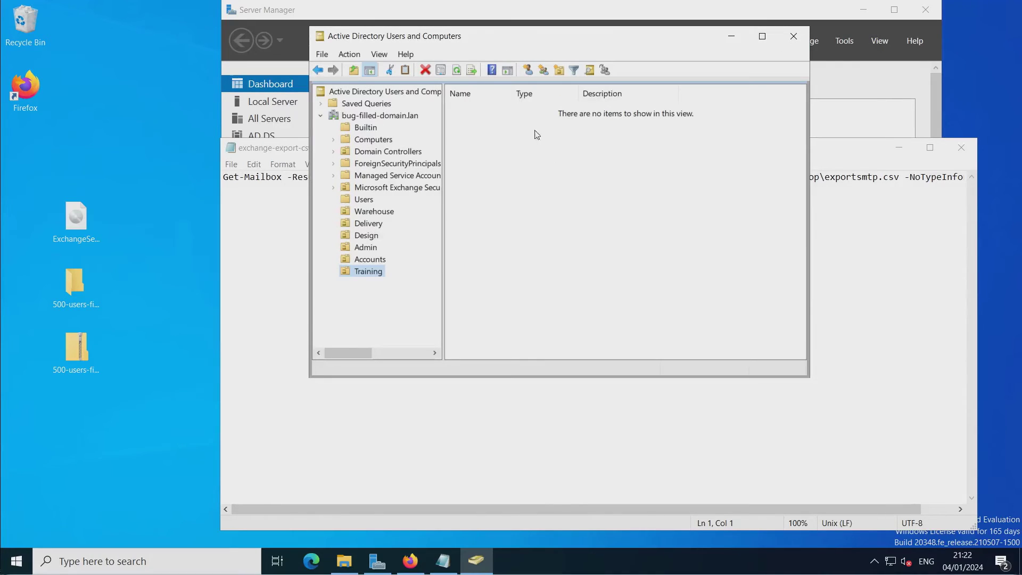
{"action": "left_click", "coordinate": [599, 36]}
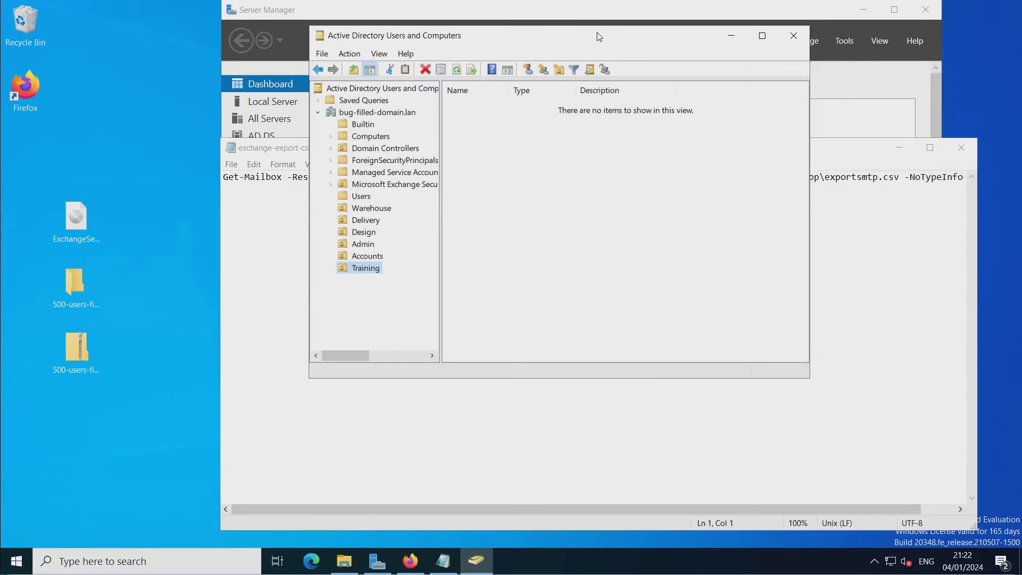
{"action": "left_click_drag", "start_coordinate": [597, 37], "coordinate": [494, 90]}
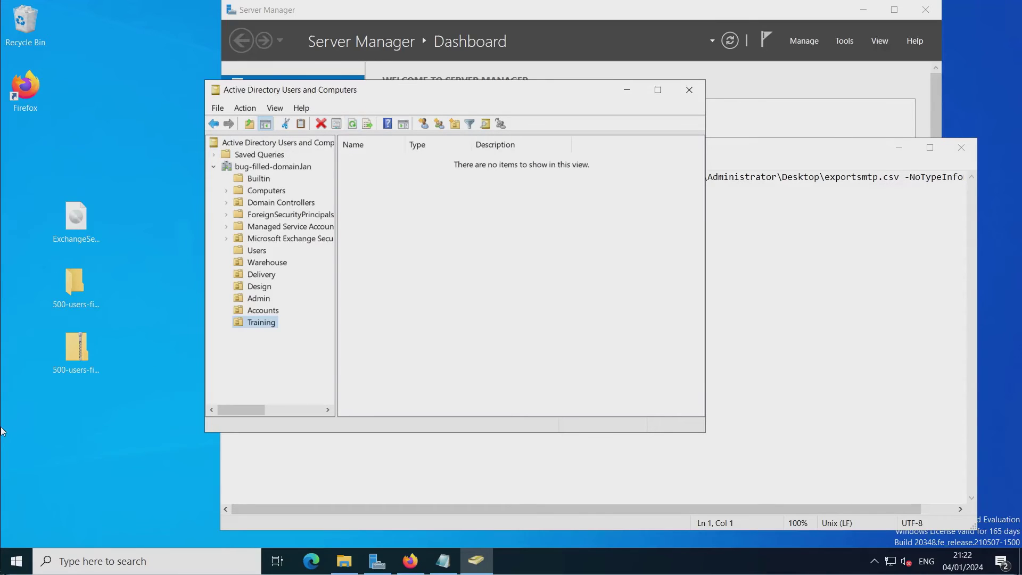
{"action": "left_click", "coordinate": [16, 561]}
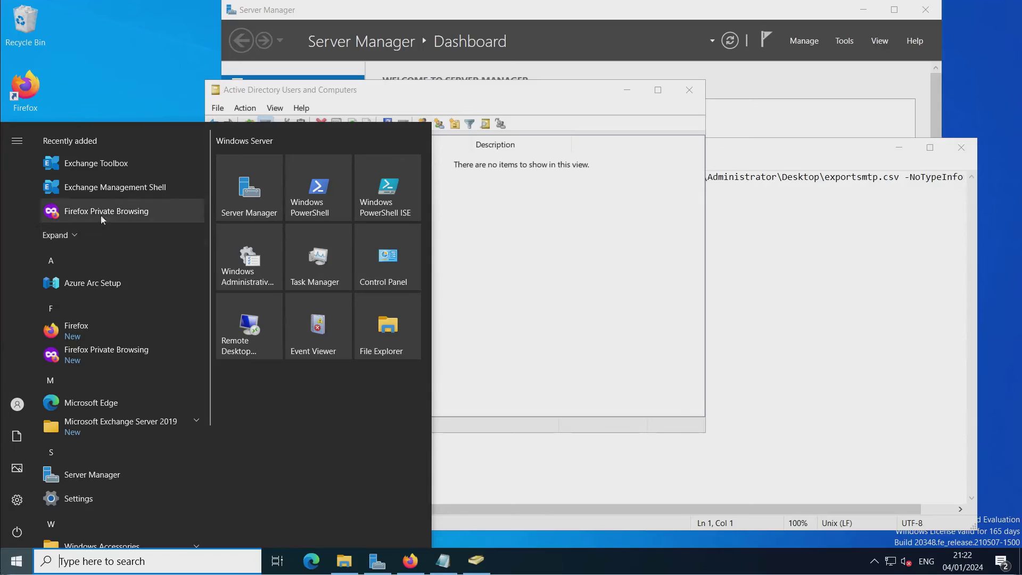
{"action": "left_click", "coordinate": [122, 188]}
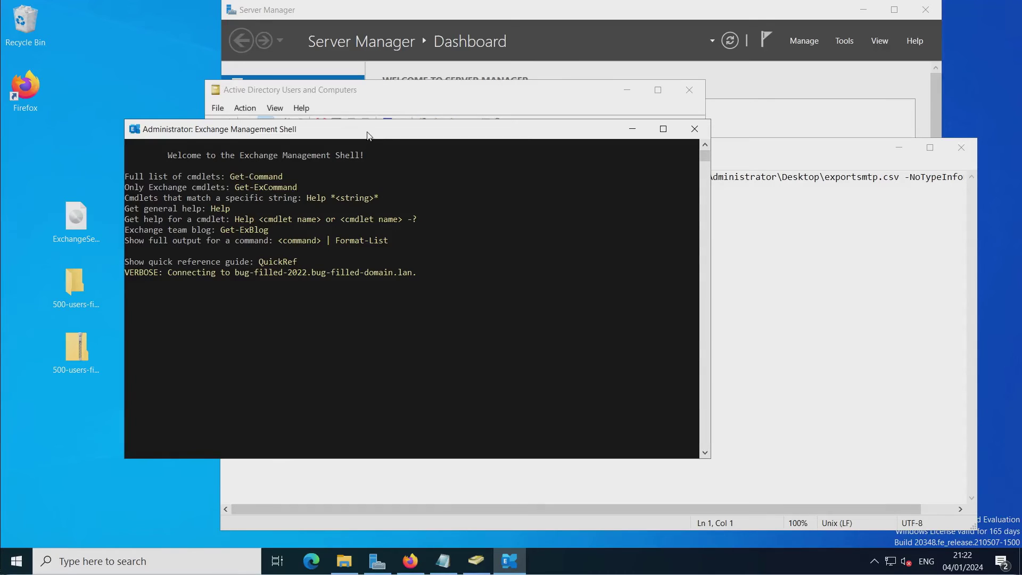
{"action": "left_click_drag", "start_coordinate": [367, 138], "coordinate": [436, 90]}
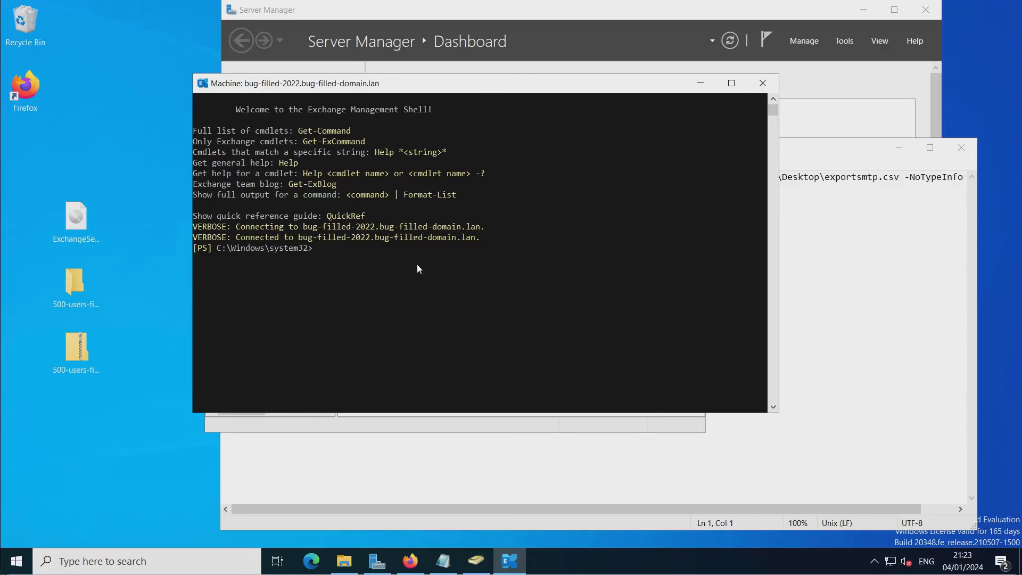
Change to C:\Users\Administrator\Desktop in the shell and list its contents with dir.
{"action": "type", "text": "cd"}
{"action": "type", "text": "Us"}
{"action": "key", "text": "Tab"}
{"action": "type", "text": "Ad"}
{"action": "key", "text": "Tab"}
{"action": "type", "text": "D"}
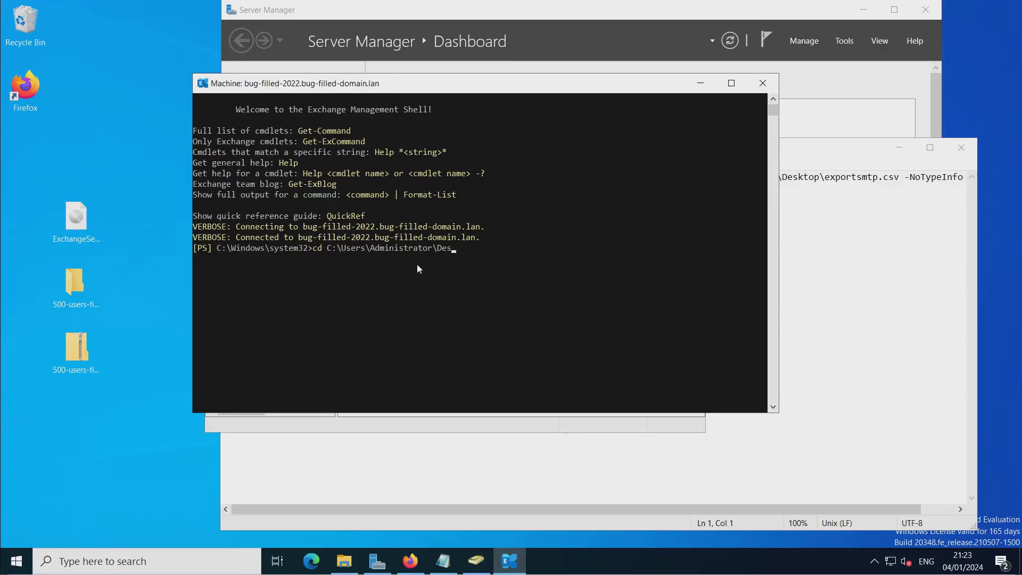
{"action": "key", "text": "Tab"}
{"action": "key", "text": "Return"}
{"action": "type", "text": "dir"}
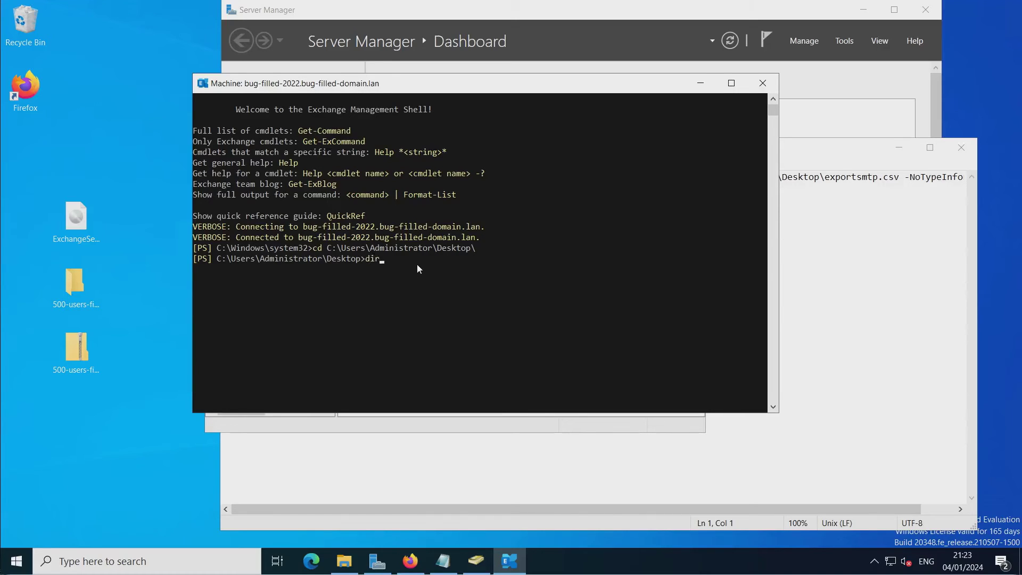
{"action": "key", "text": "Return"}
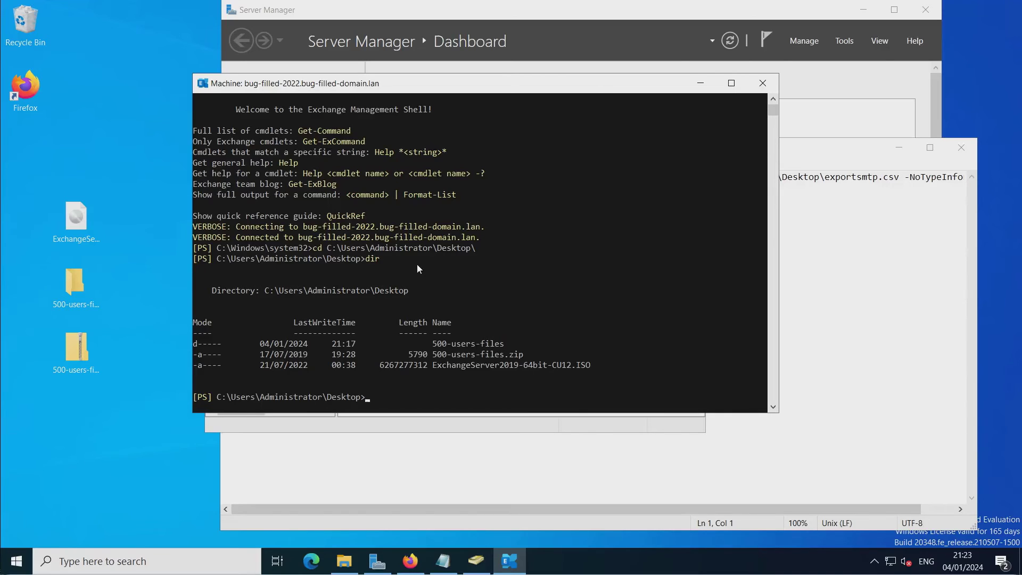
Enter 500-users-files, list it, and run .\bulk-create-mbx.ps1 with 500-users.csv.
{"action": "type", "text": "cd 500"}
{"action": "key", "text": "Tab"}
{"action": "key", "text": "Return"}
{"action": "type", "text": "dir"}
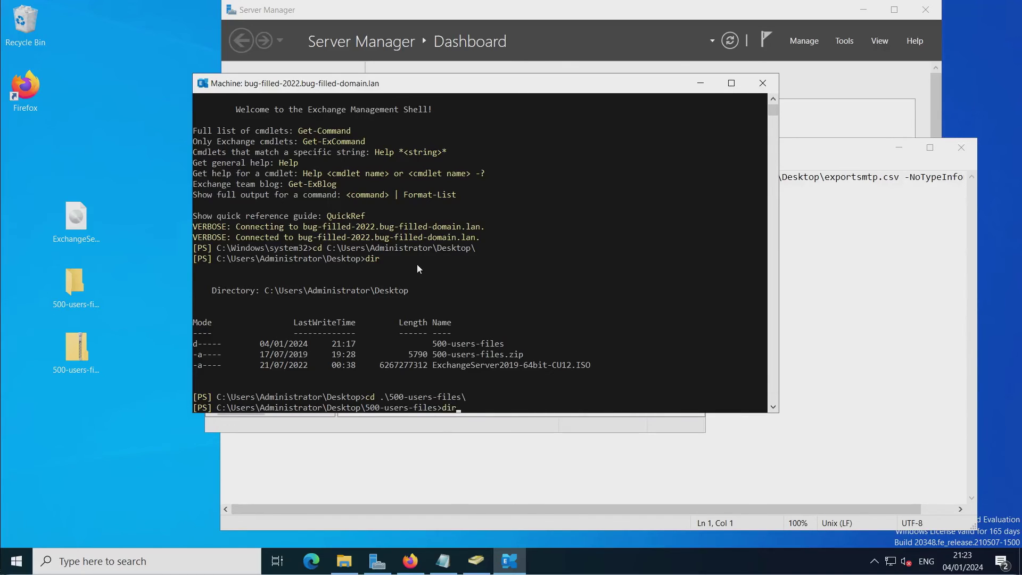
{"action": "key", "text": "Return"}
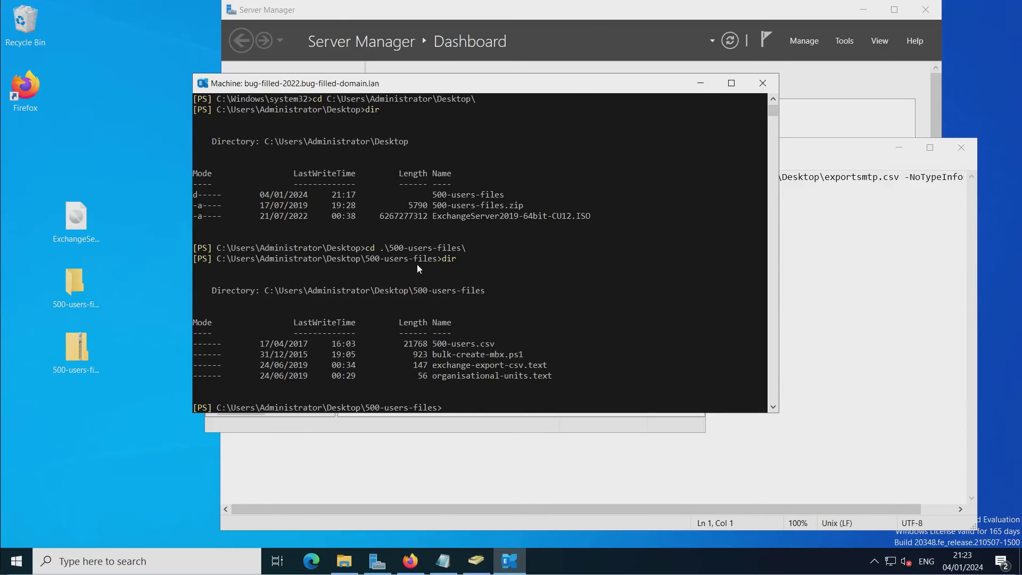
{"action": "type", "text": ".\\bul"}
{"action": "key", "text": "Tab"}
{"action": "type", "text": ".\\"}
{"action": "type", "text": "500-users.csv"}
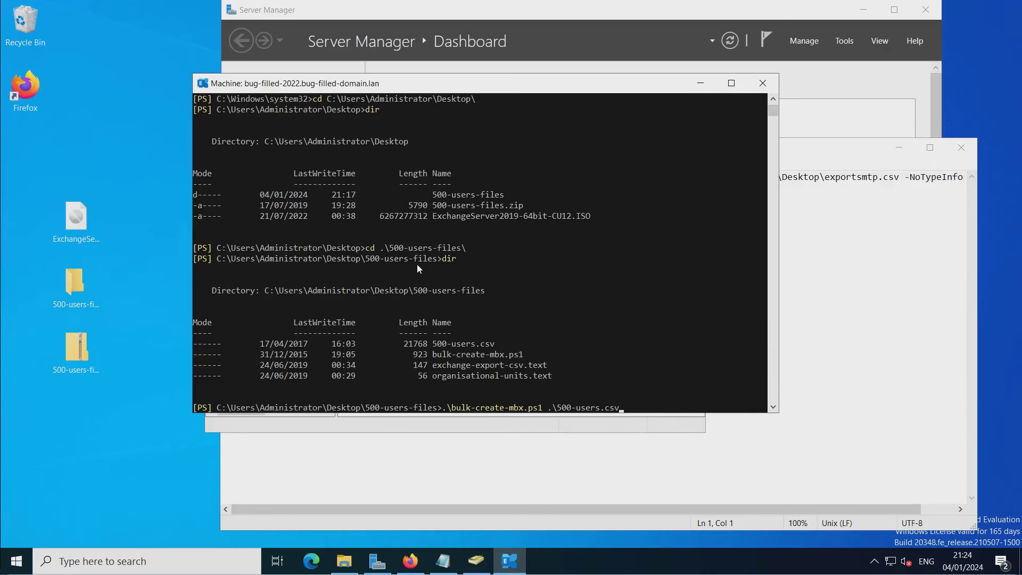
{"action": "key", "text": "Return"}
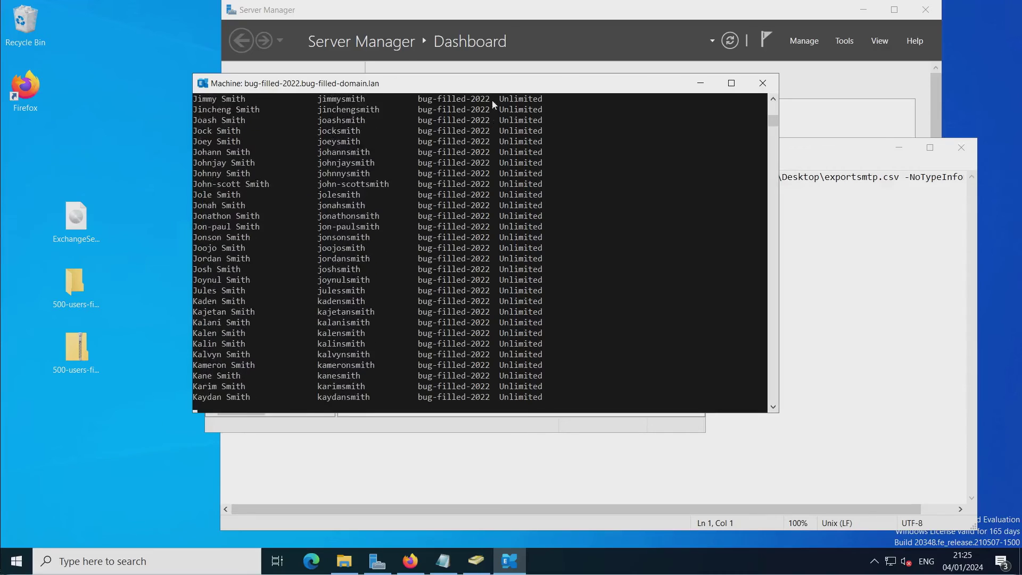
Close ADUC, check the Local Server services list in Server Manager, and return to the script output.
{"action": "left_click_drag", "start_coordinate": [499, 88], "coordinate": [401, 100]}
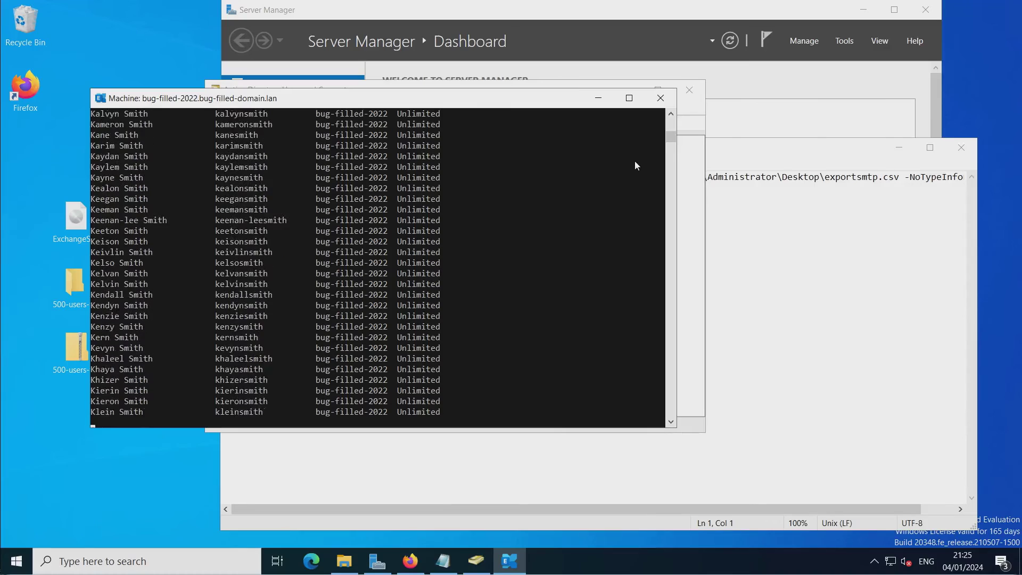
{"action": "left_click", "coordinate": [730, 157]}
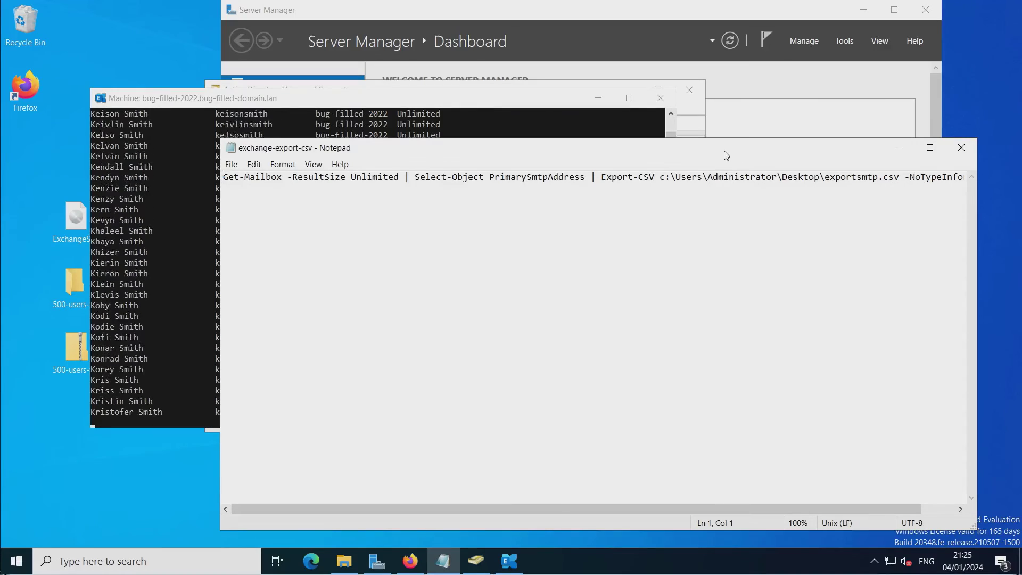
{"action": "left_click", "coordinate": [698, 118]}
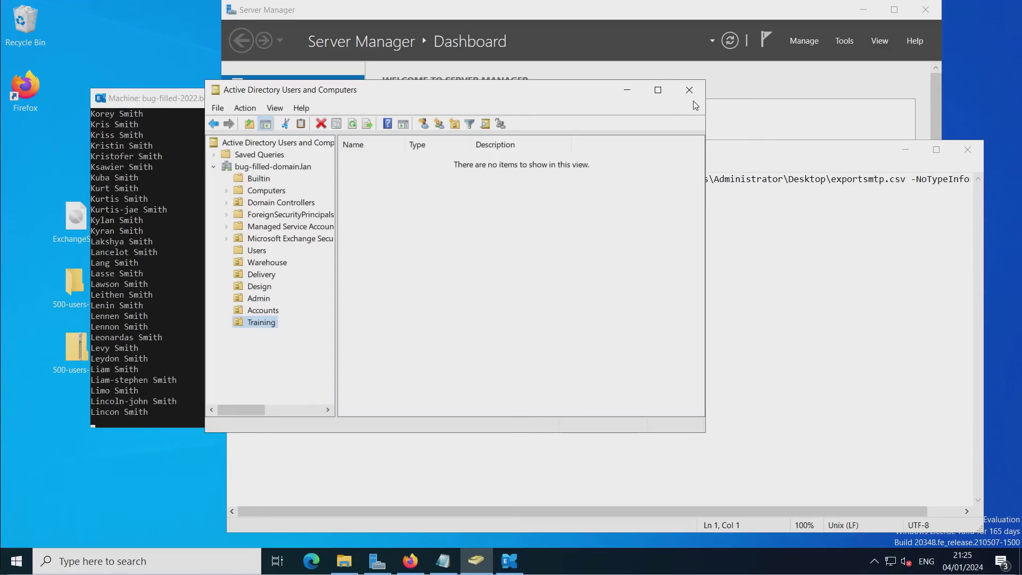
{"action": "left_click", "coordinate": [689, 91]}
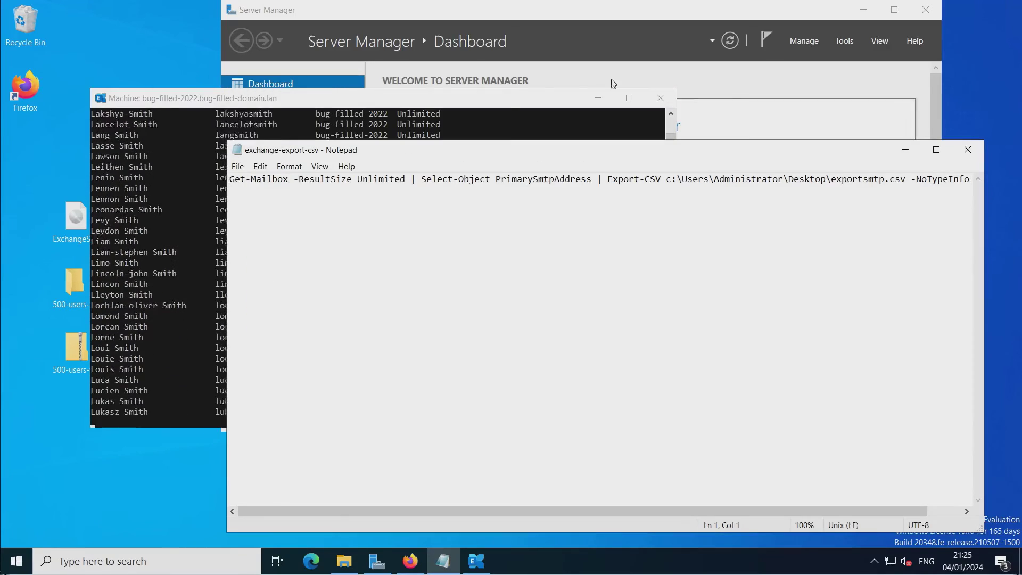
{"action": "left_click", "coordinate": [710, 81]}
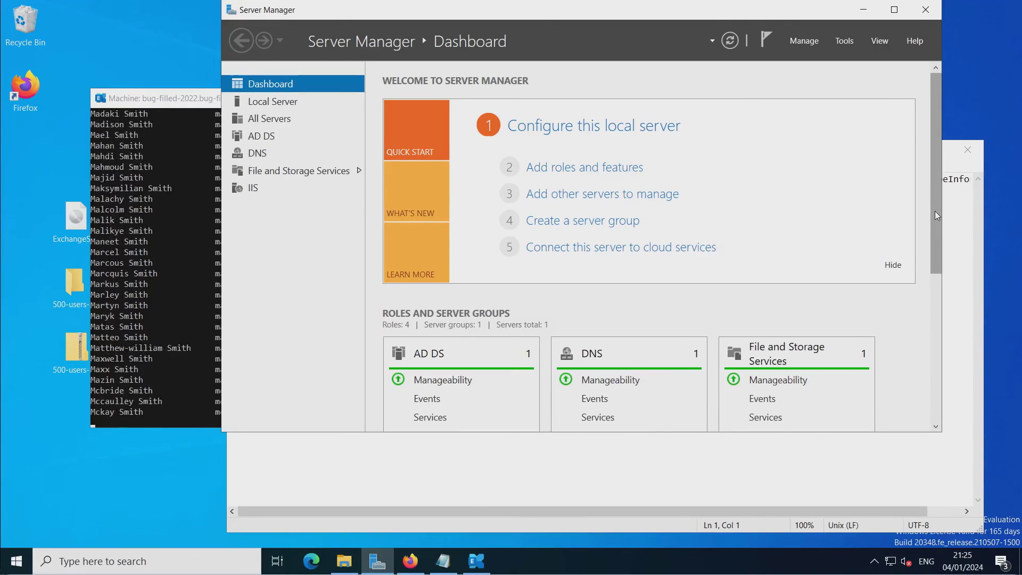
{"action": "left_click_drag", "start_coordinate": [936, 211], "coordinate": [938, 353]}
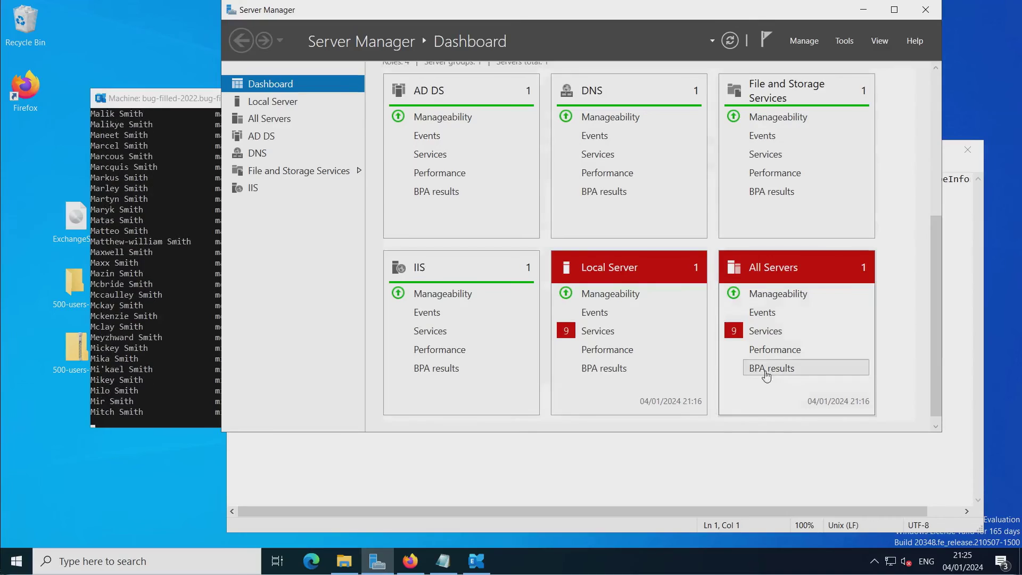
{"action": "left_click", "coordinate": [599, 335]}
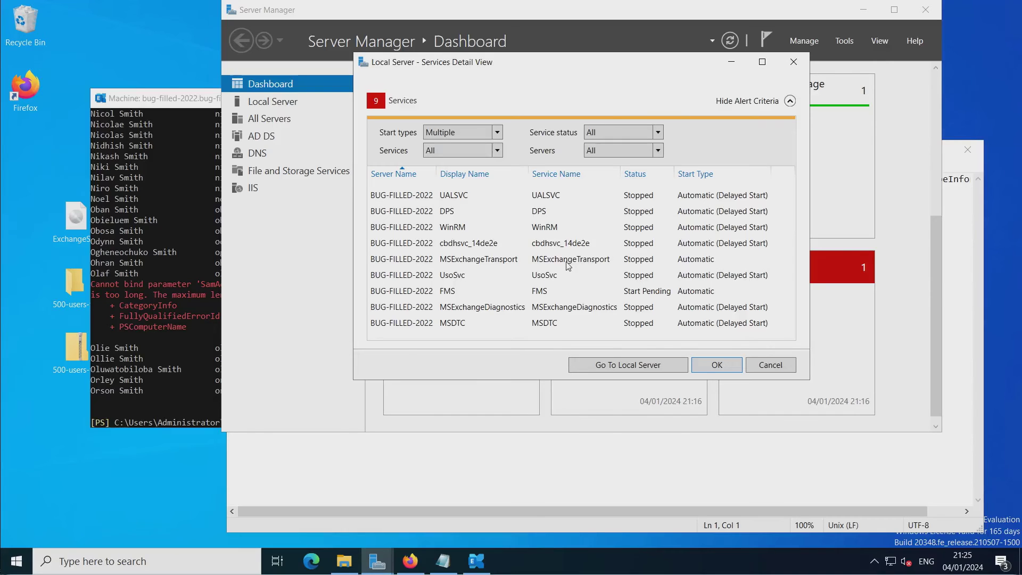
{"action": "left_click", "coordinate": [158, 334]}
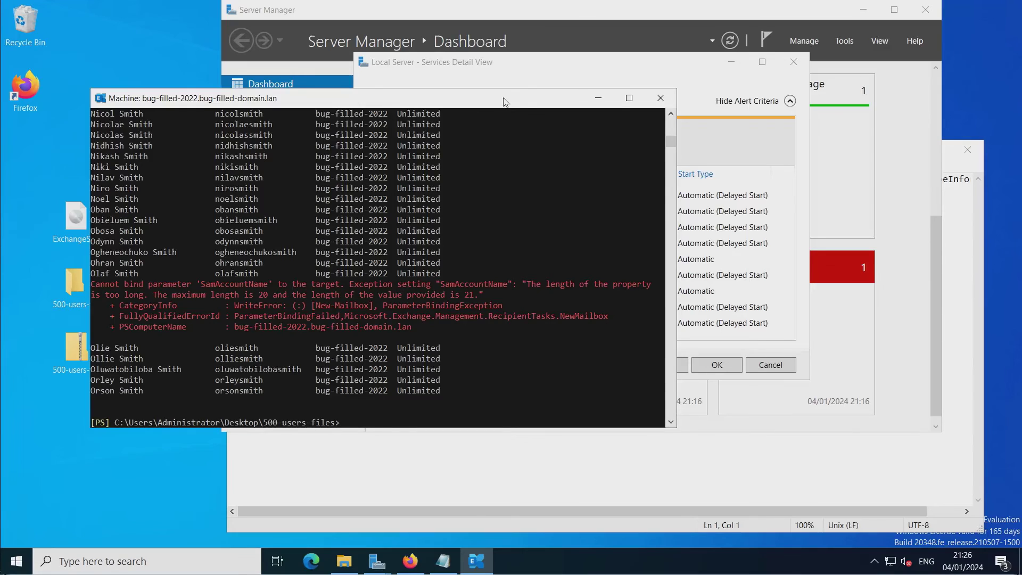
Reopen Active Directory Users and Computers from Windows Administrative Tools.
{"action": "left_click_drag", "start_coordinate": [504, 101], "coordinate": [587, 132]}
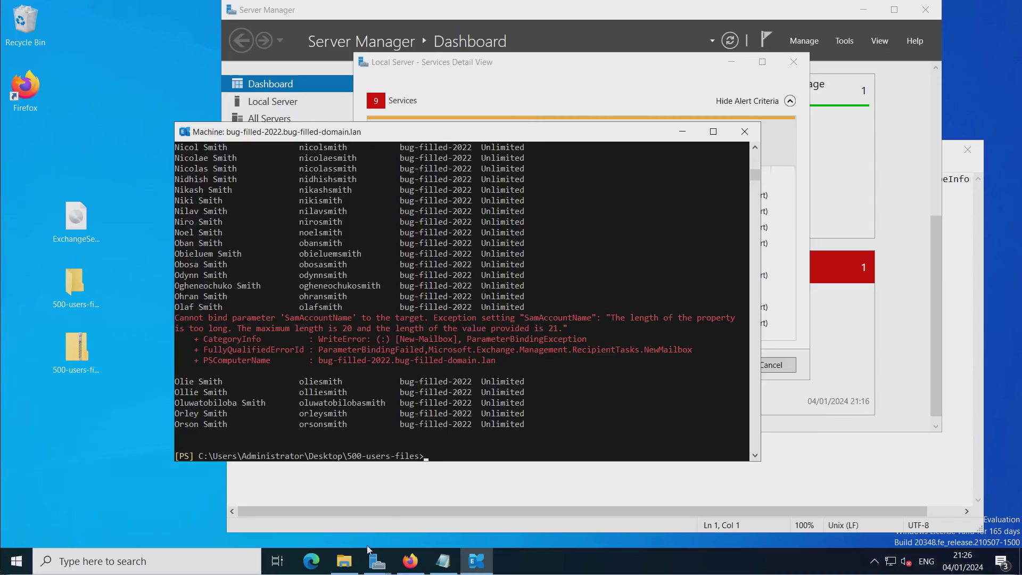
{"action": "mouse_move", "coordinate": [384, 566]}
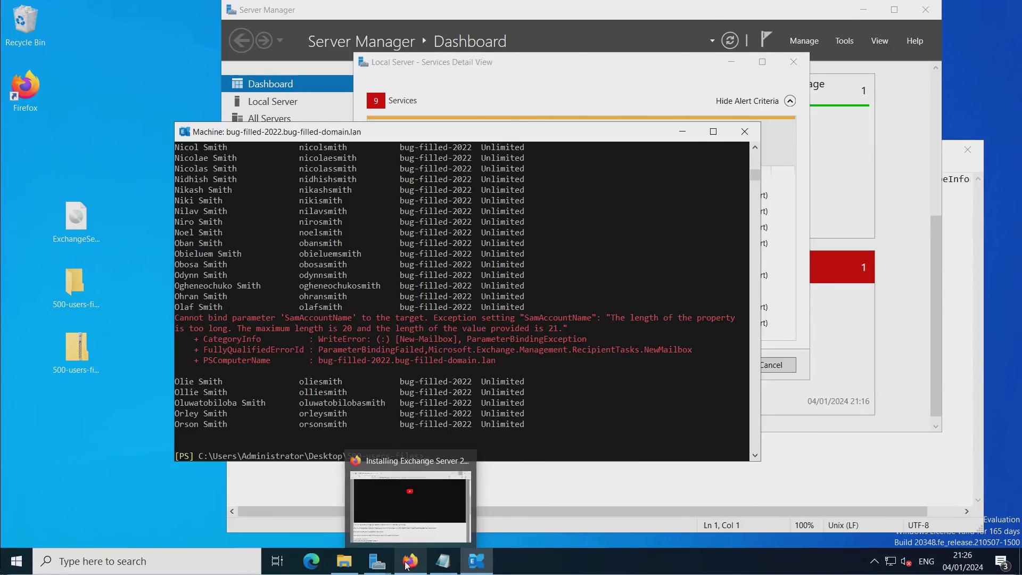
{"action": "left_click", "coordinate": [16, 561]}
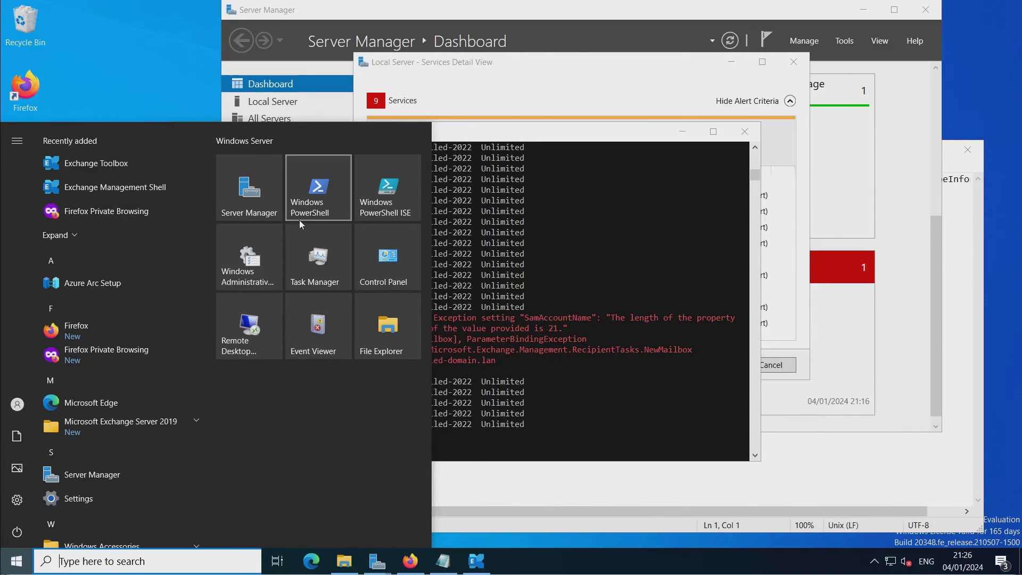
{"action": "left_click", "coordinate": [249, 251]}
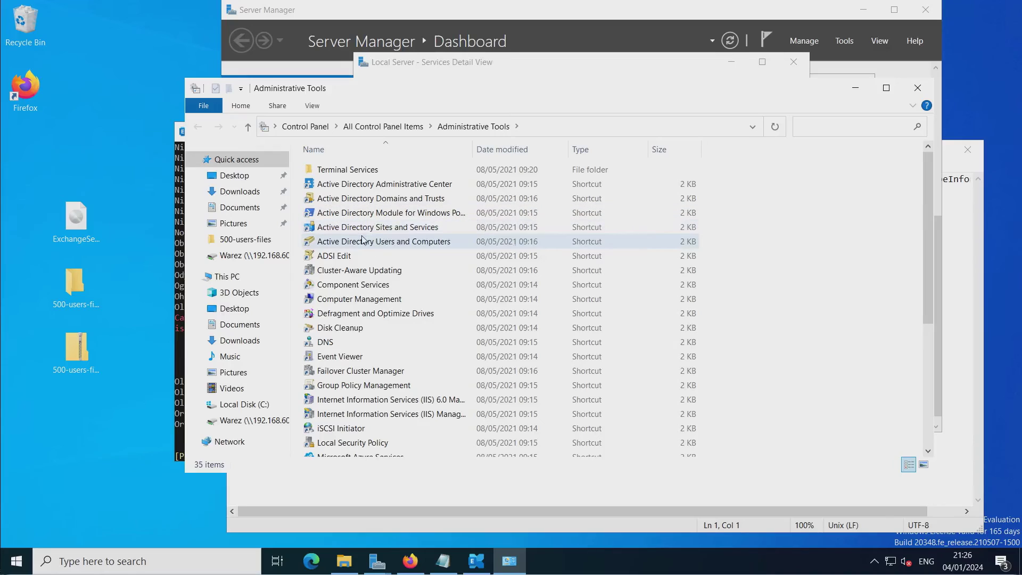
{"action": "double_click", "coordinate": [358, 241]}
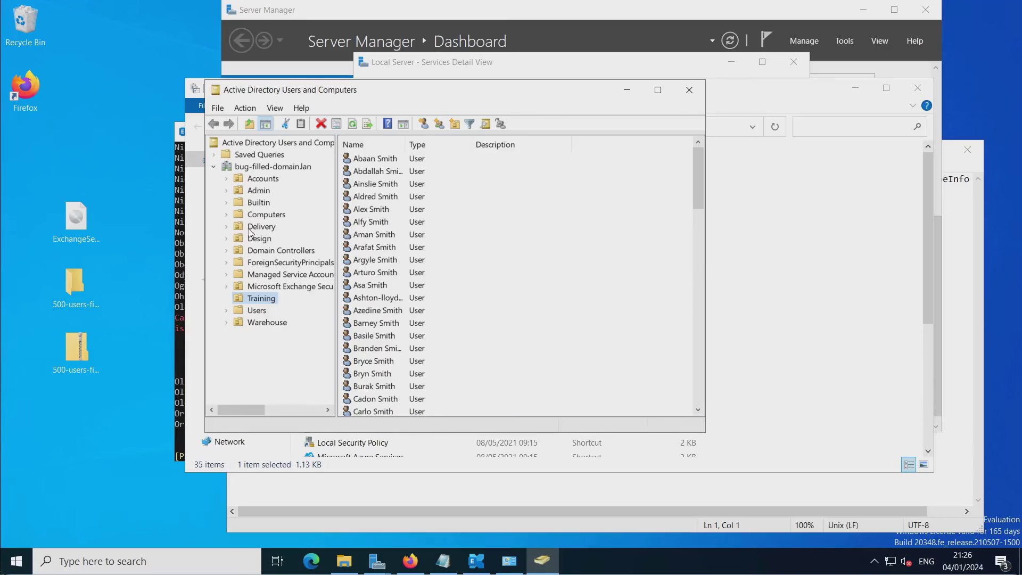
Inspect the imported users in Accounts, Admin, Delivery, Design, Training and Warehouse, then close the console.
{"action": "left_click", "coordinate": [261, 179]}
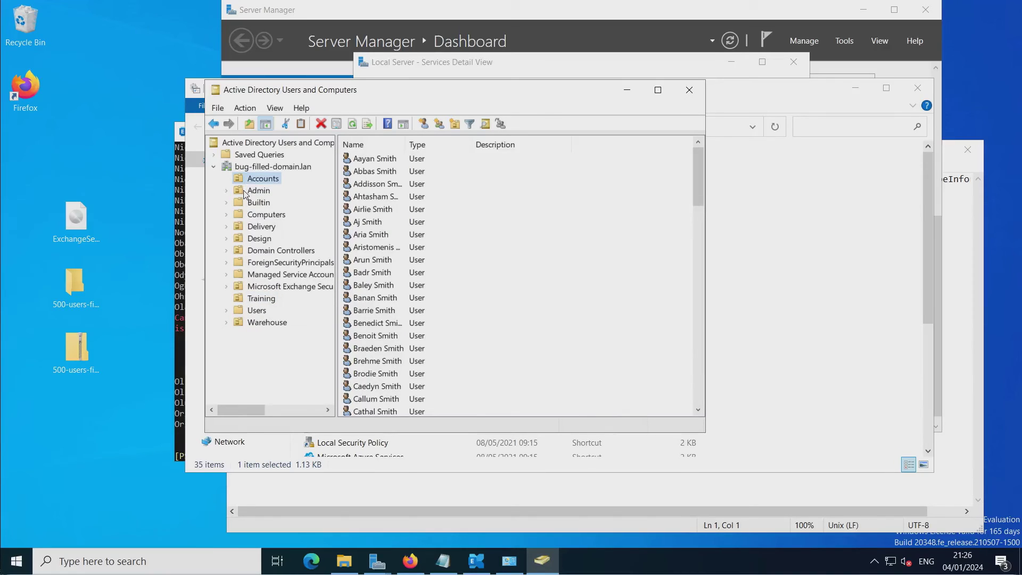
{"action": "left_click", "coordinate": [243, 190]}
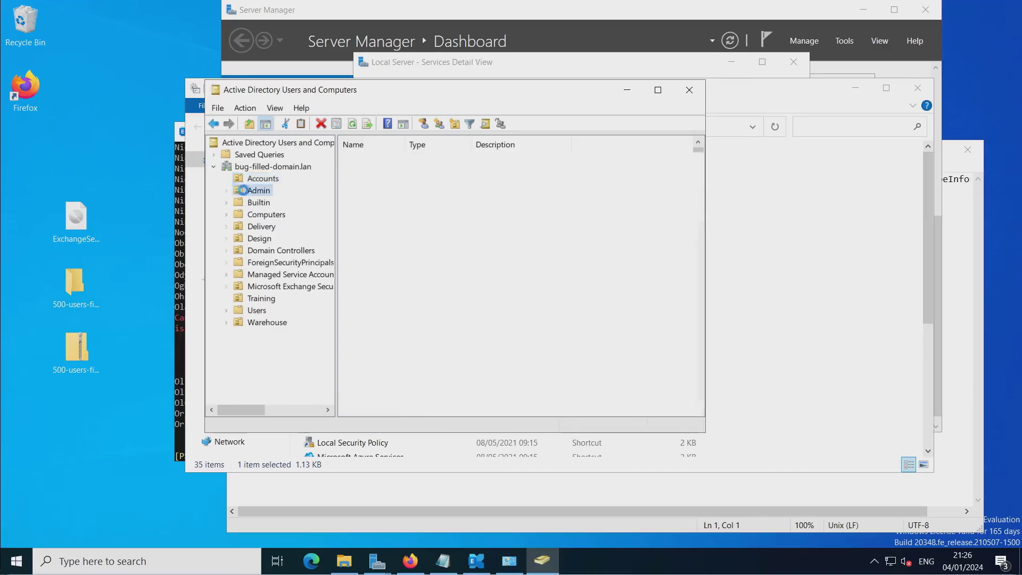
{"action": "left_click", "coordinate": [241, 228]}
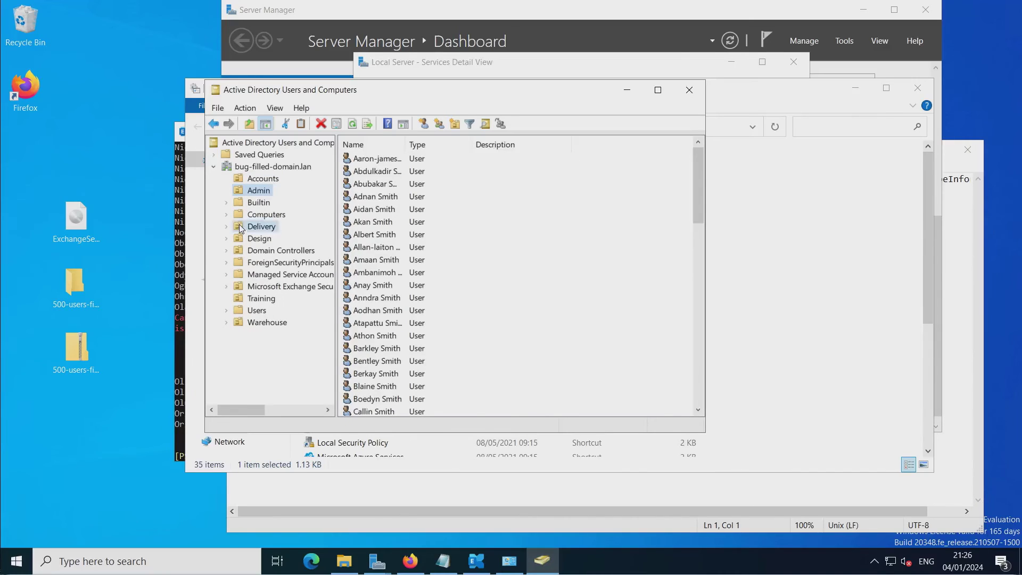
{"action": "left_click", "coordinate": [240, 243]}
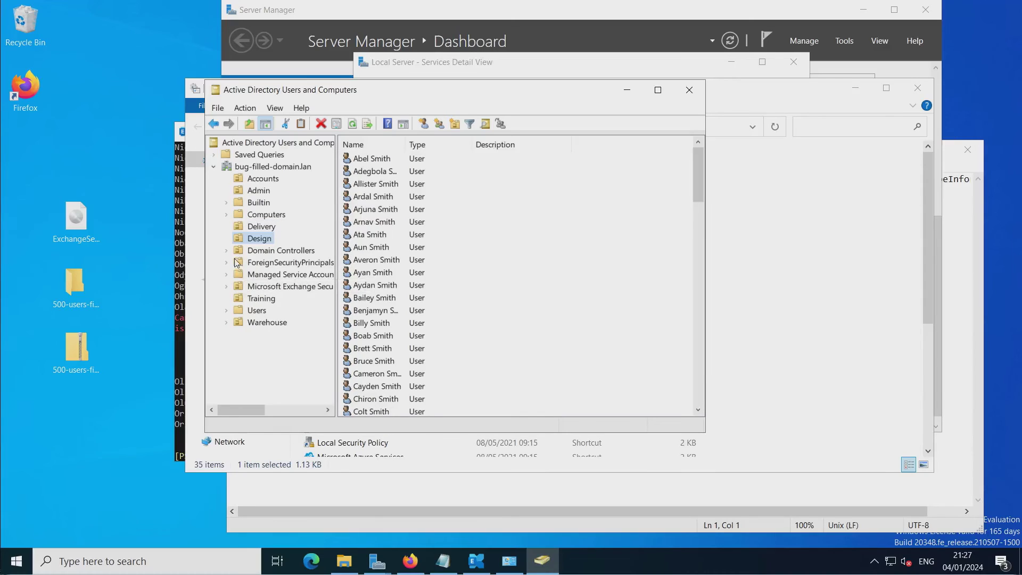
{"action": "left_click", "coordinate": [242, 252]}
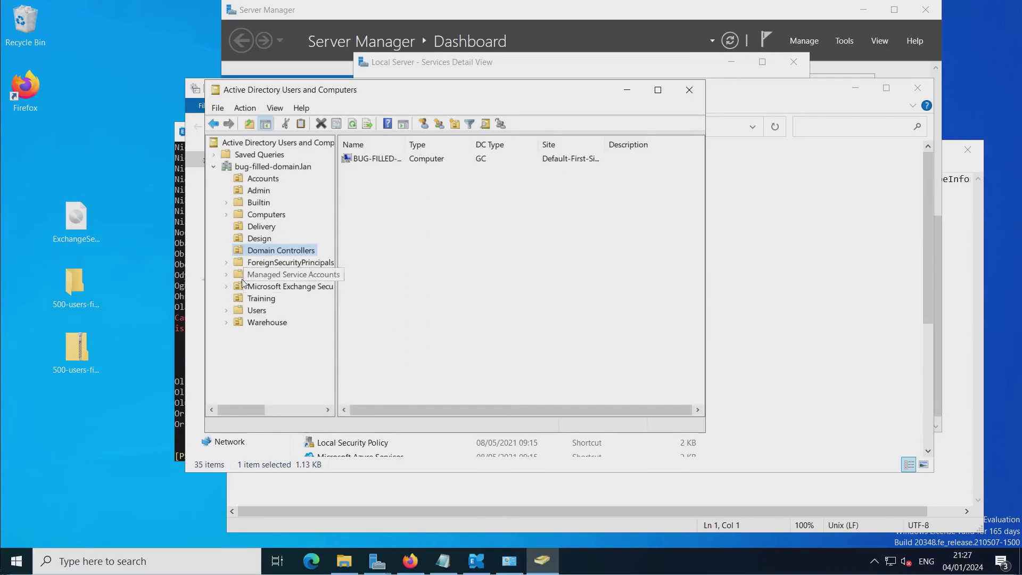
{"action": "left_click", "coordinate": [238, 299]}
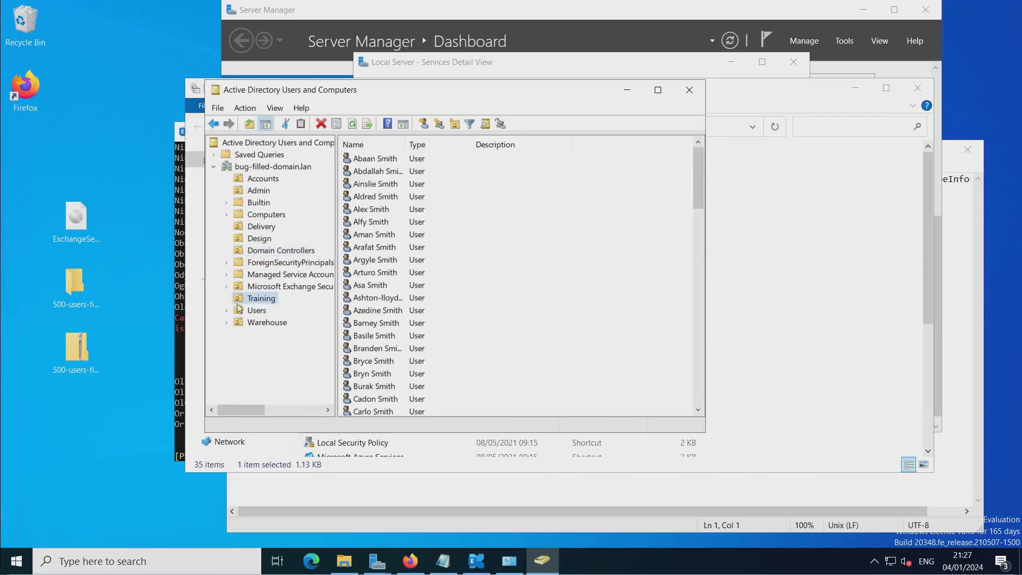
{"action": "left_click", "coordinate": [239, 324]}
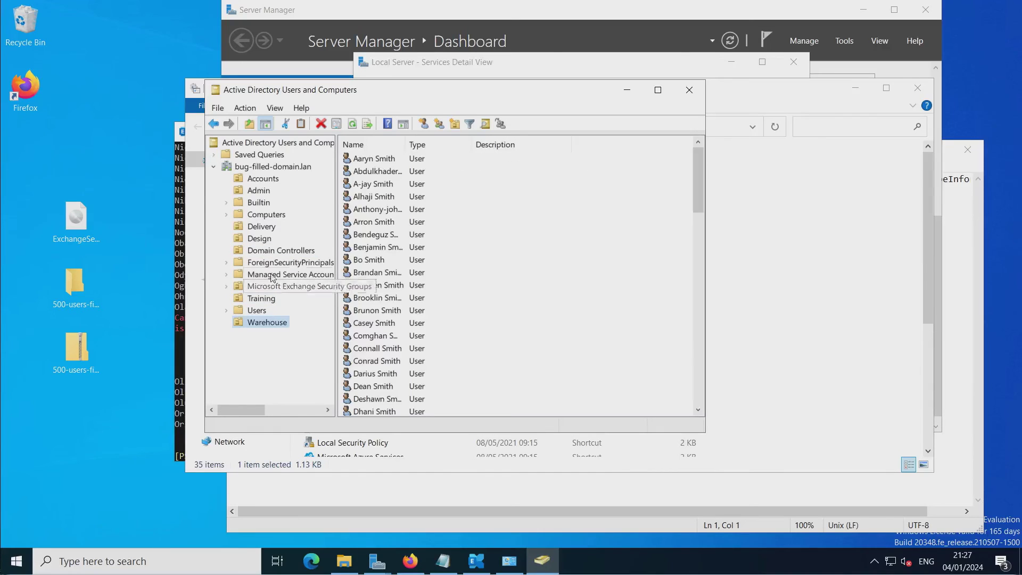
{"action": "left_click", "coordinate": [689, 89]}
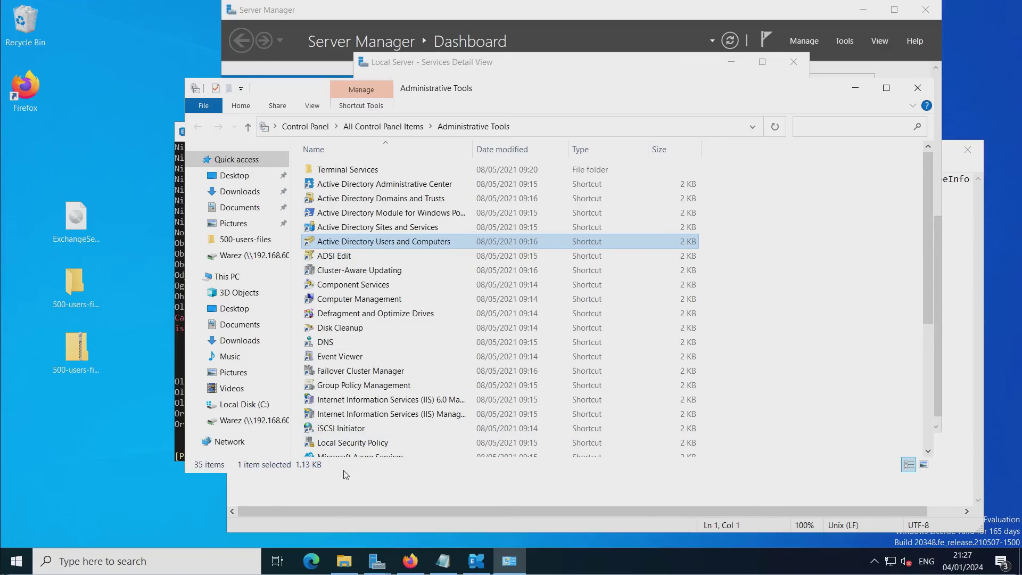
{"action": "left_click", "coordinate": [16, 562]}
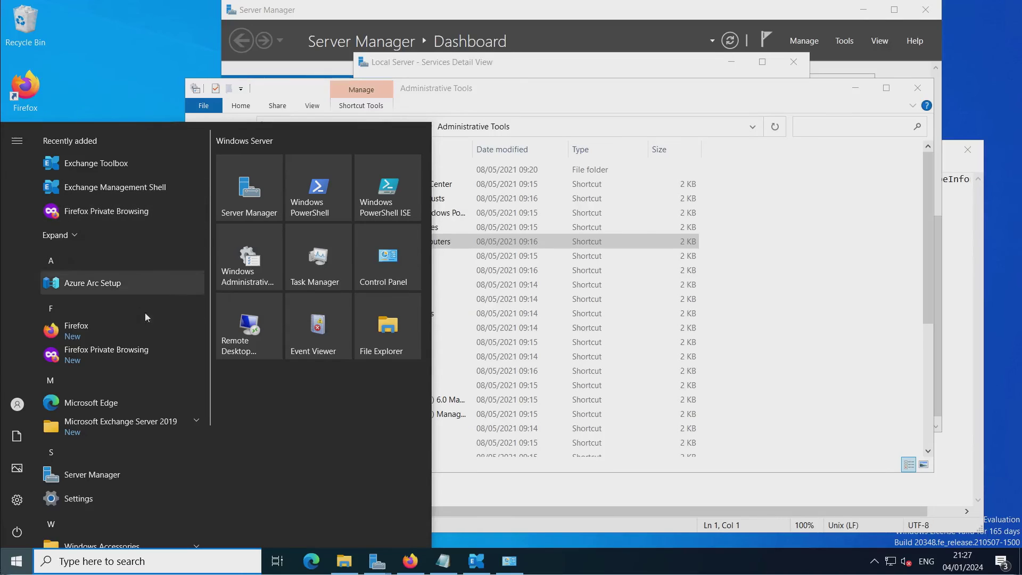
Launch the Exchange Admin Centre from the Exchange Server 2019 Start group and sign in.
{"action": "left_click", "coordinate": [164, 427]}
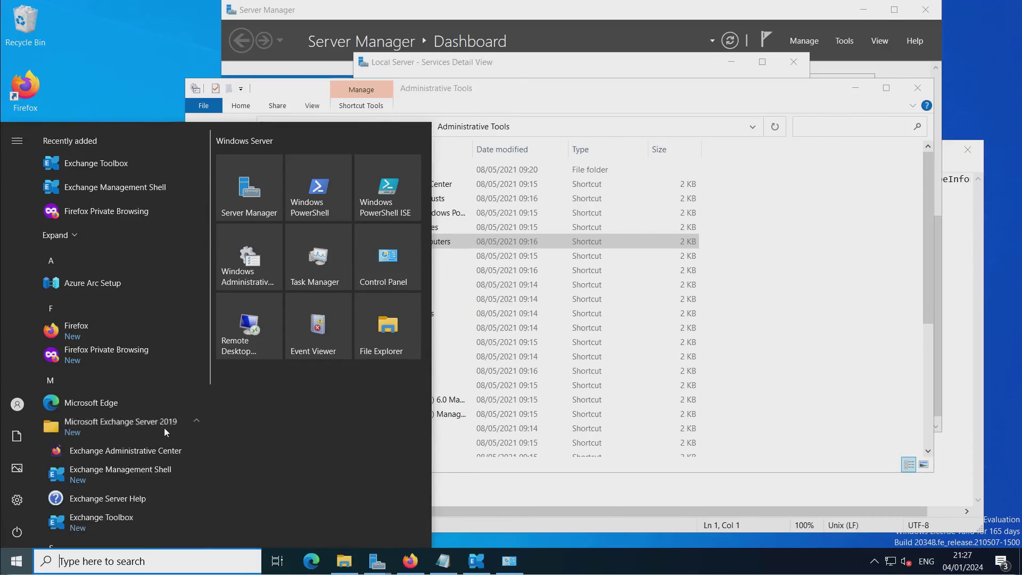
{"action": "left_click", "coordinate": [142, 449]}
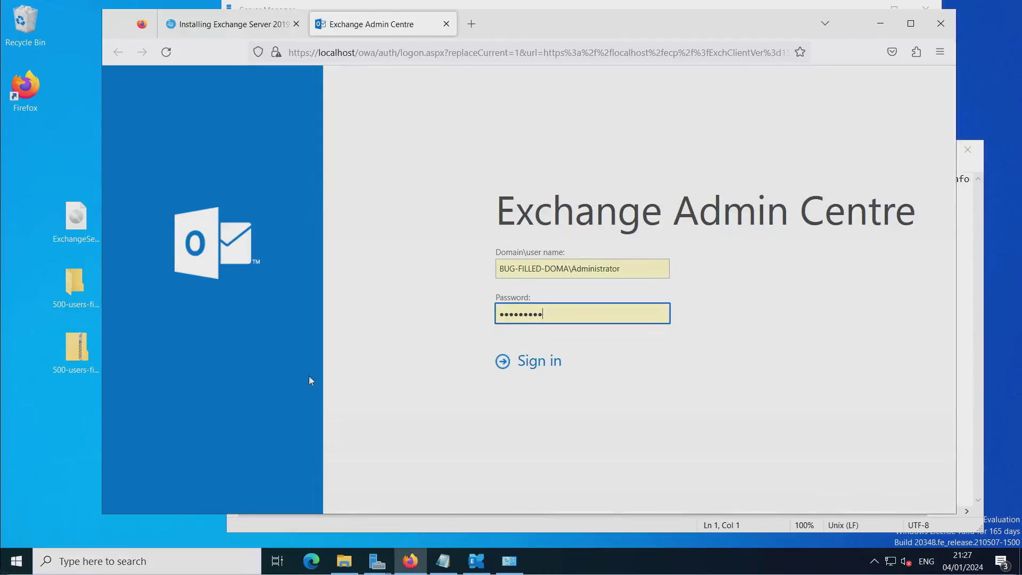
{"action": "left_click", "coordinate": [532, 366]}
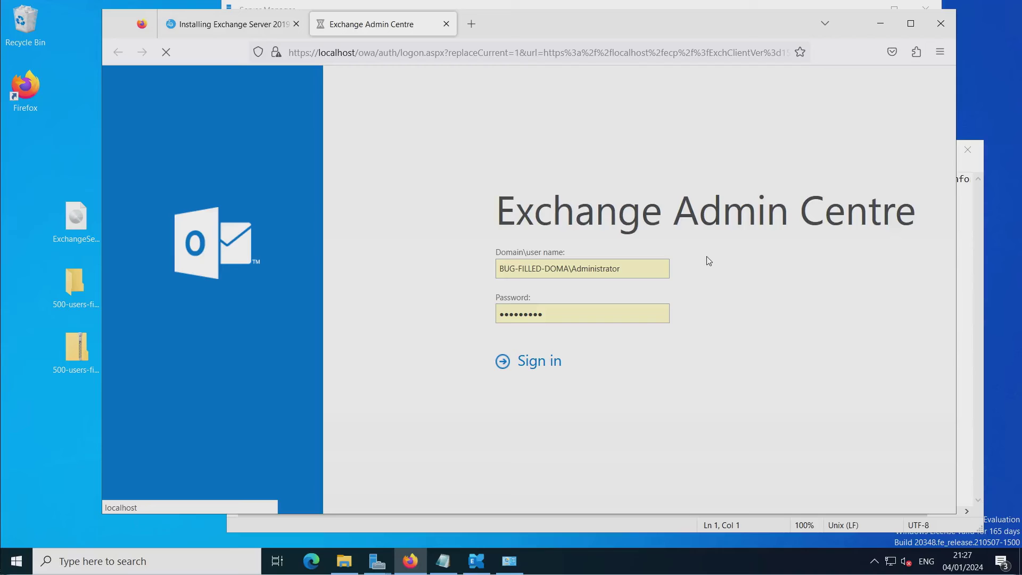
Review the mailboxes list, confirming 499 mailboxes in total, then minimise Firefox.
{"action": "left_click_drag", "start_coordinate": [536, 269], "coordinate": [505, 272]}
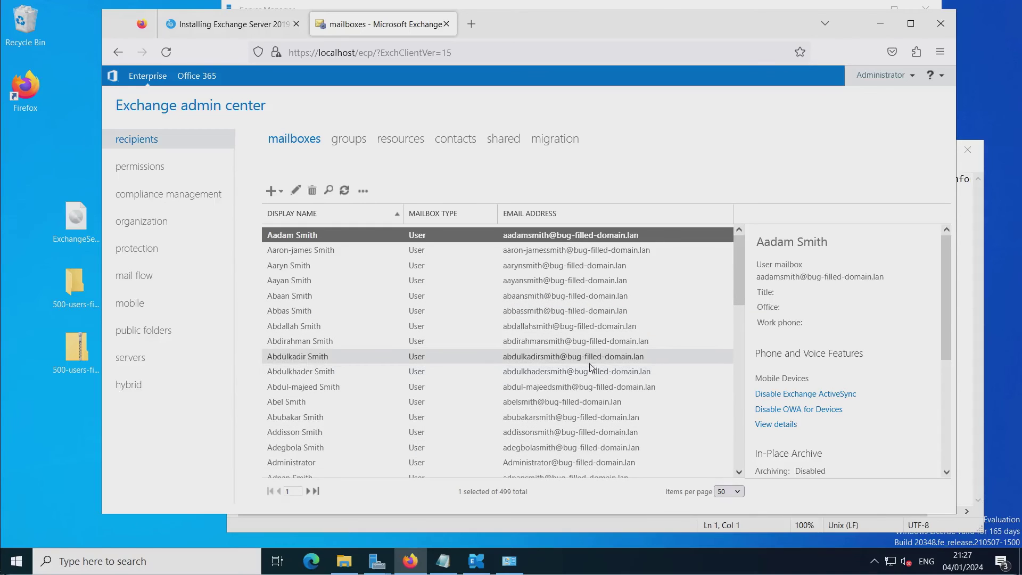
{"action": "scroll", "coordinate": [620, 350], "scroll_direction": "down", "scroll_amount": 3}
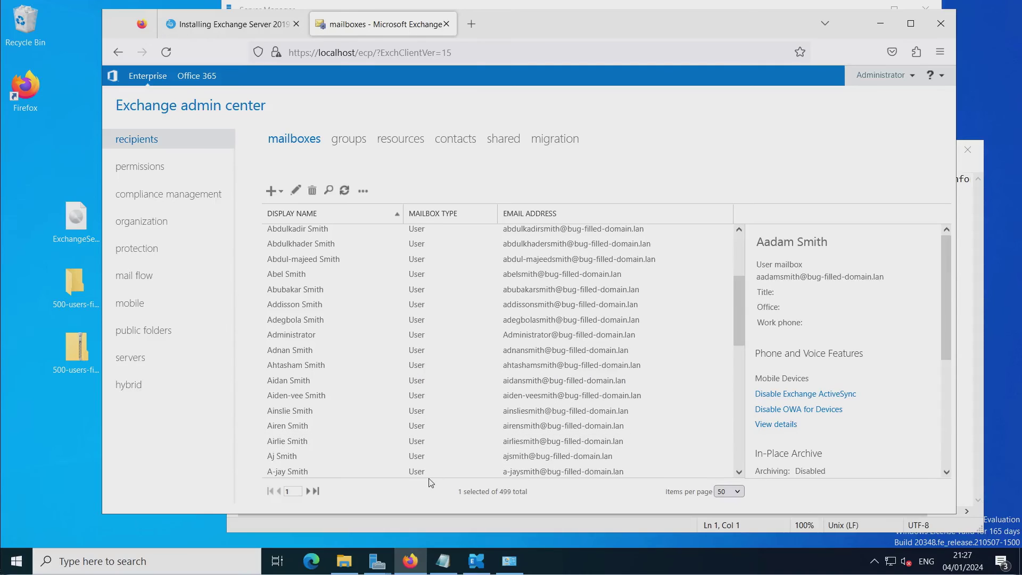
{"action": "left_click", "coordinate": [881, 23]}
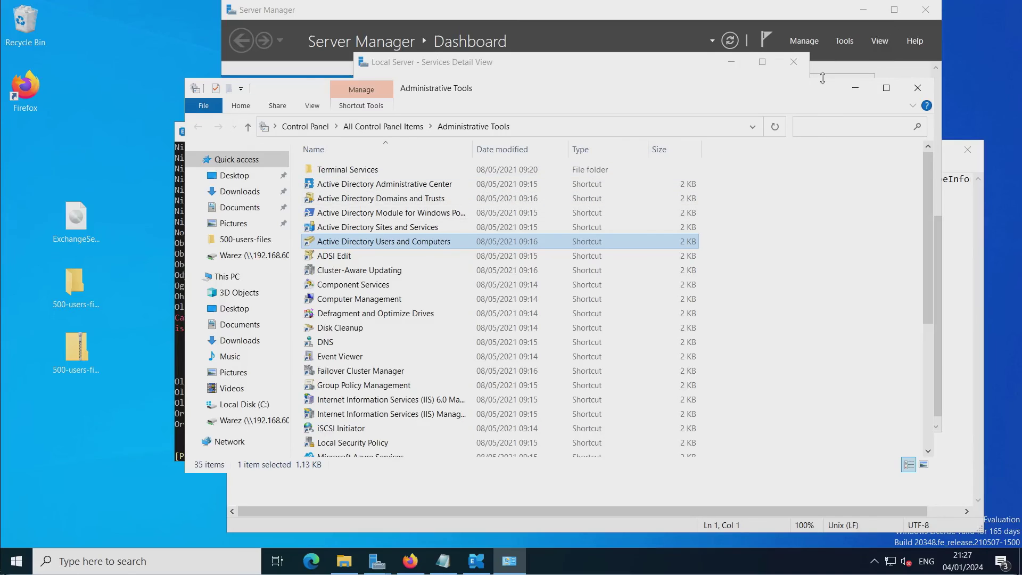
Copy the Get-Mailbox | Select-Object PrimarySmtpAddress | Export-CSV command from the Notepad file.
{"action": "left_click", "coordinate": [854, 89]}
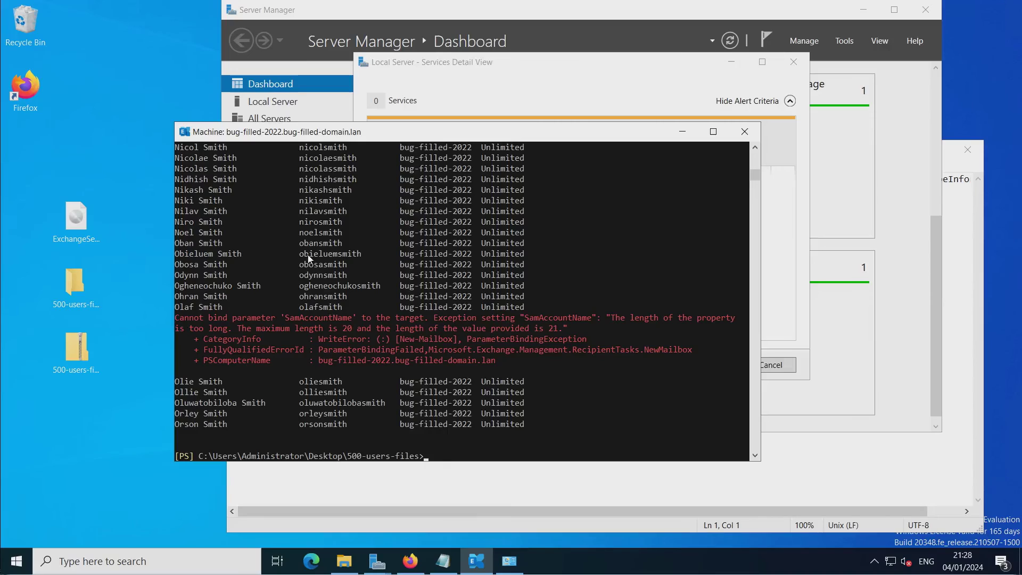
{"action": "left_click", "coordinate": [958, 285]}
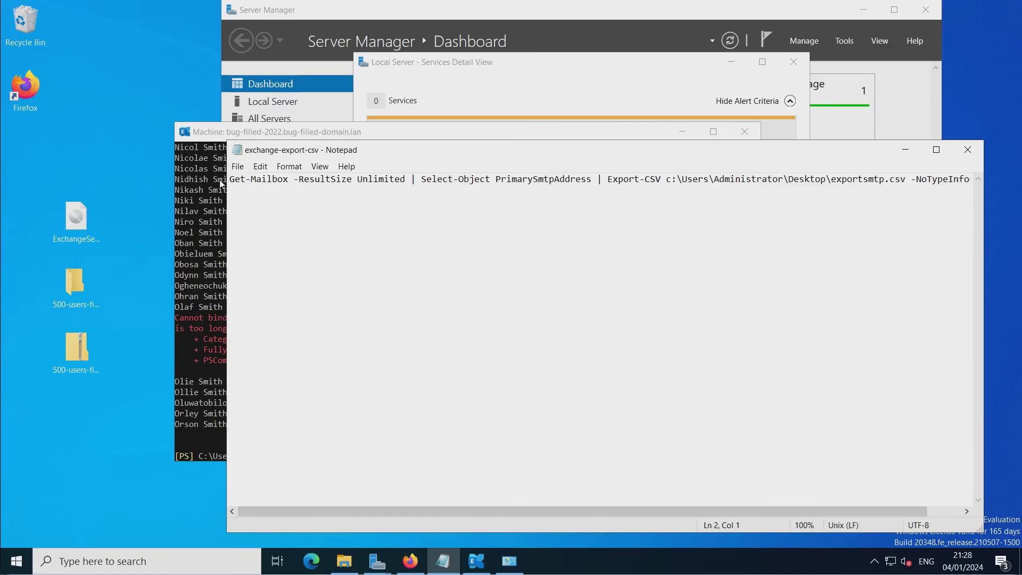
{"action": "left_click_drag", "start_coordinate": [230, 179], "coordinate": [1003, 164]}
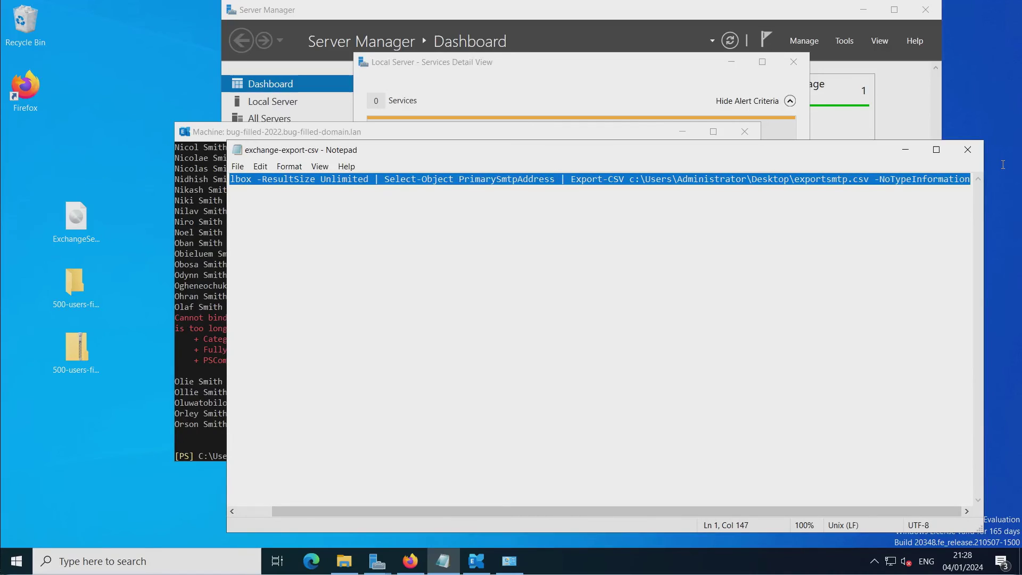
{"action": "right_click", "coordinate": [823, 180]}
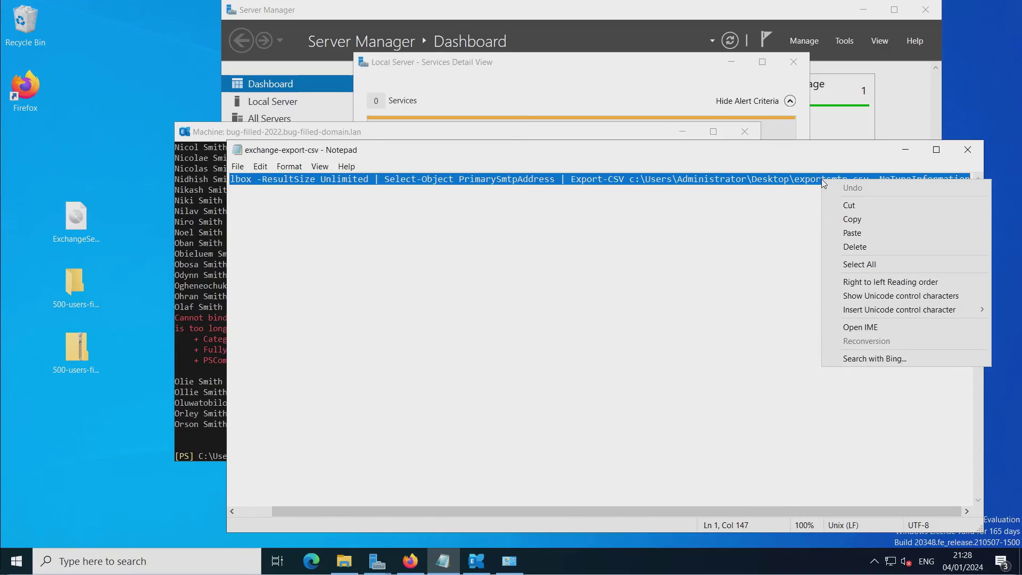
{"action": "left_click", "coordinate": [860, 221]}
Paste the export command into Exchange Management Shell and run it to create exportsmtp.csv.
{"action": "left_click", "coordinate": [188, 354]}
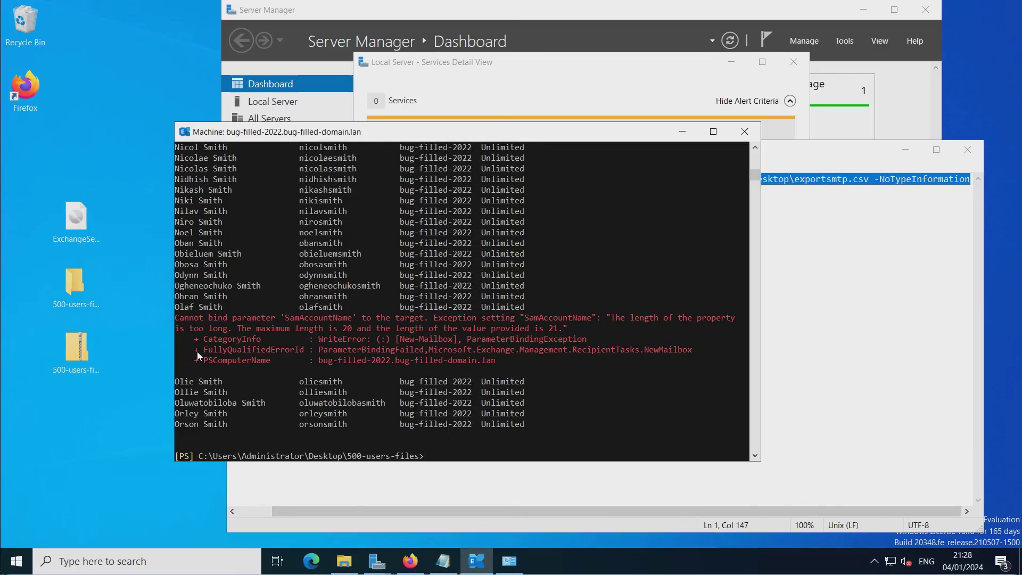
{"action": "right_click", "coordinate": [449, 395]}
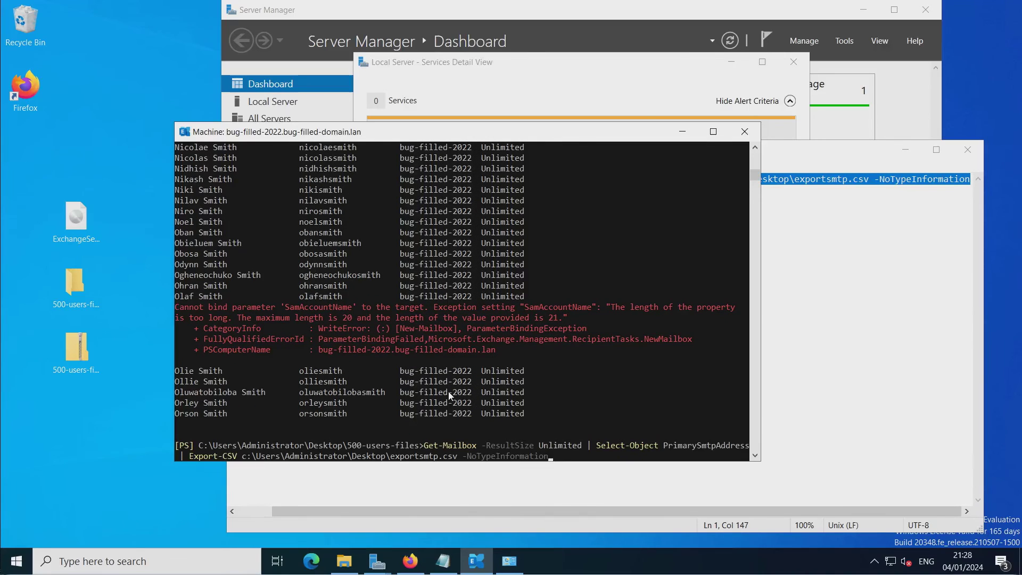
{"action": "key", "text": "Return"}
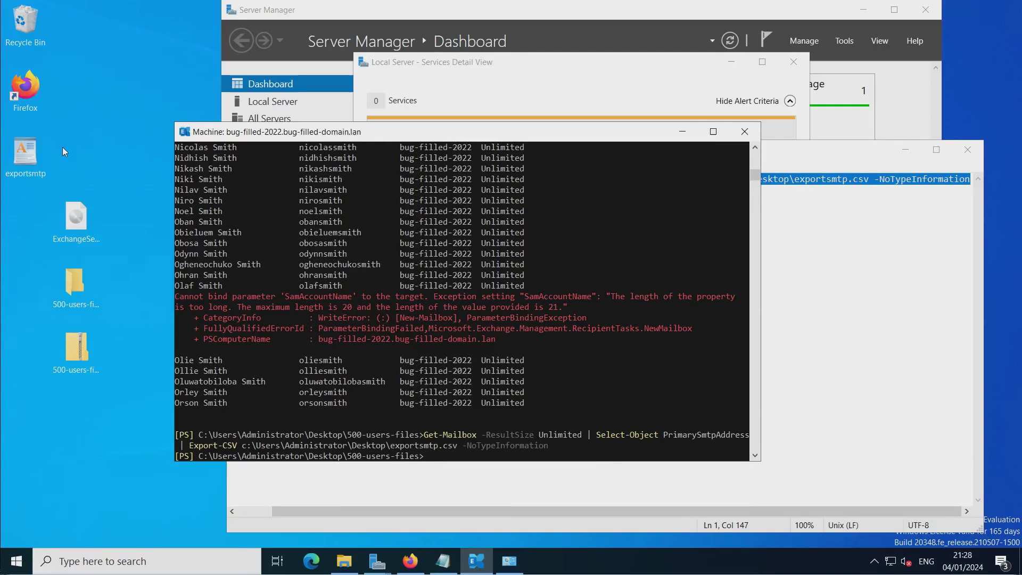
Open exportsmtp.csv in WordPad to check the addresses and copy it onto the Warez (M:) share.
{"action": "double_click", "coordinate": [26, 151]}
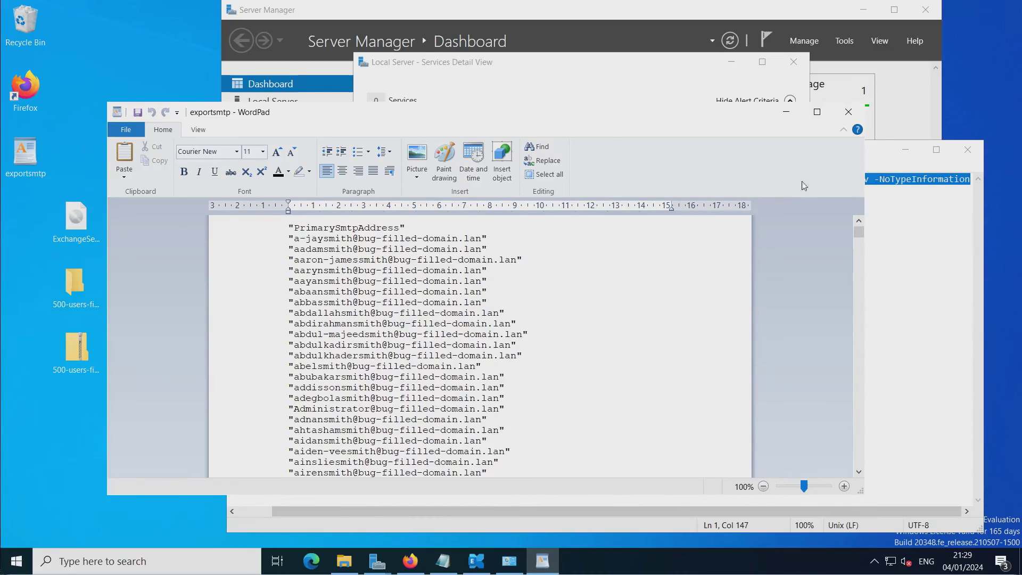
{"action": "left_click", "coordinate": [968, 150]}
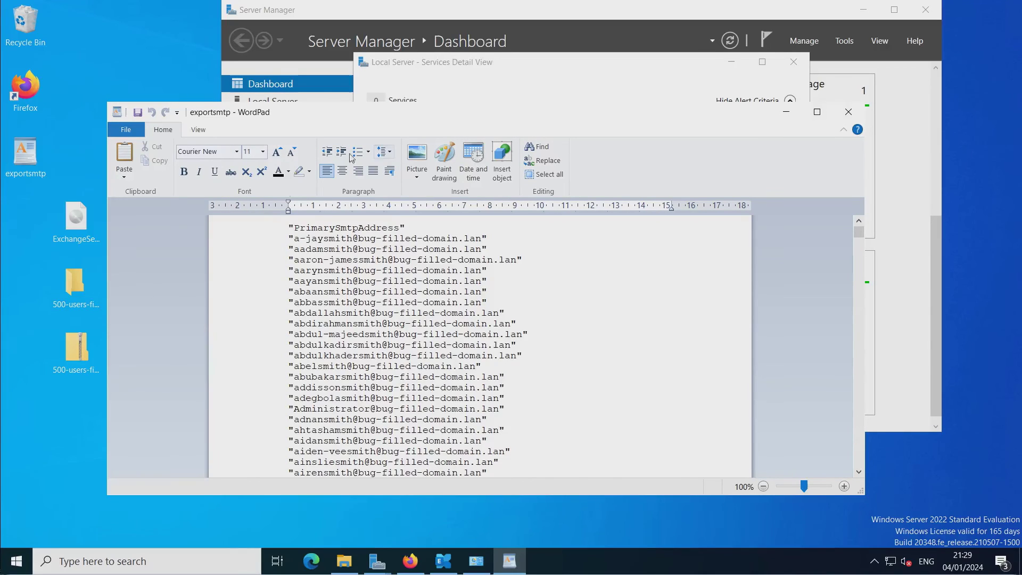
{"action": "mouse_move", "coordinate": [341, 565]}
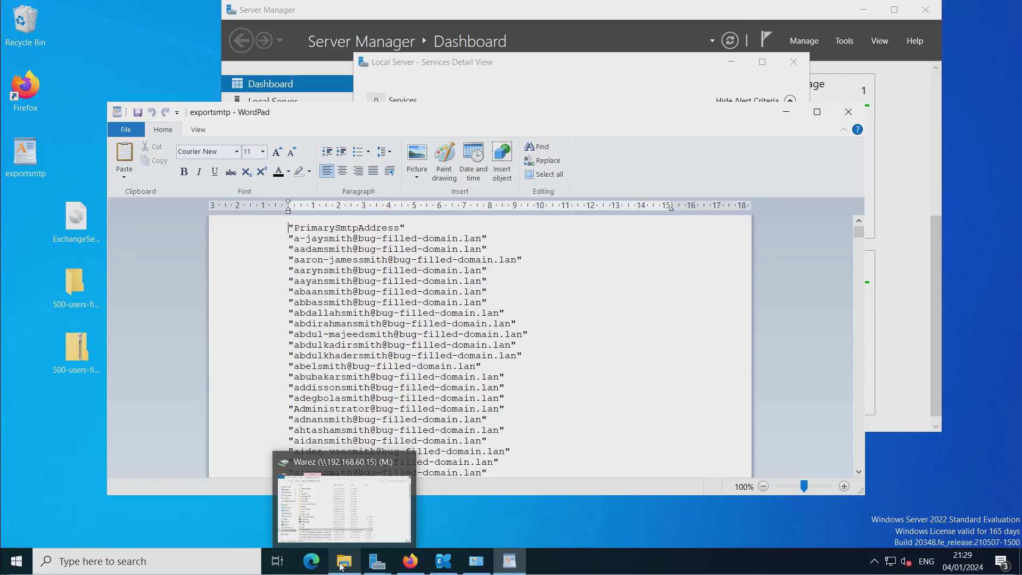
{"action": "left_click", "coordinate": [353, 525]}
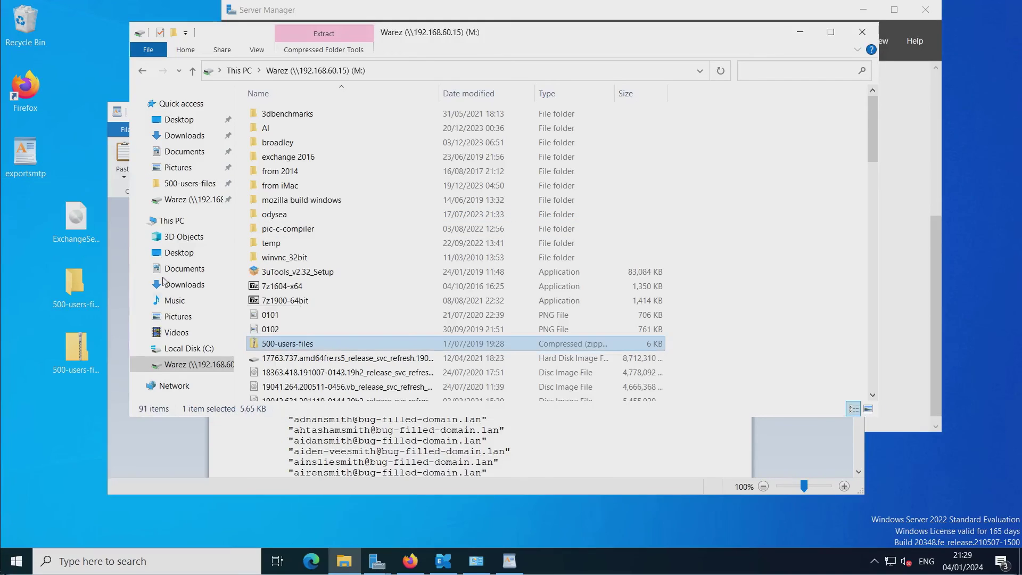
{"action": "left_click_drag", "start_coordinate": [163, 281], "coordinate": [335, 351]}
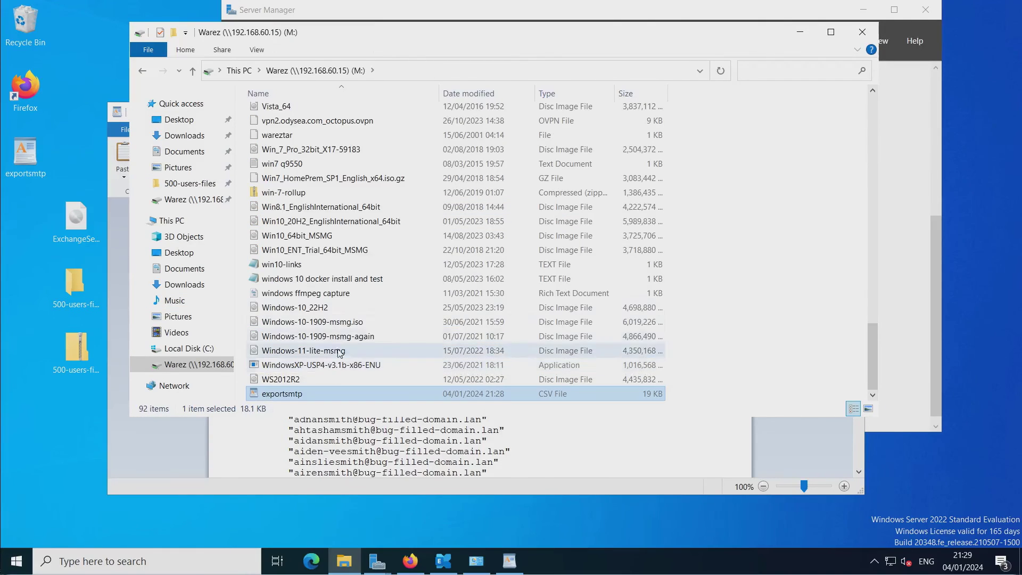
{"action": "left_click", "coordinate": [862, 32]}
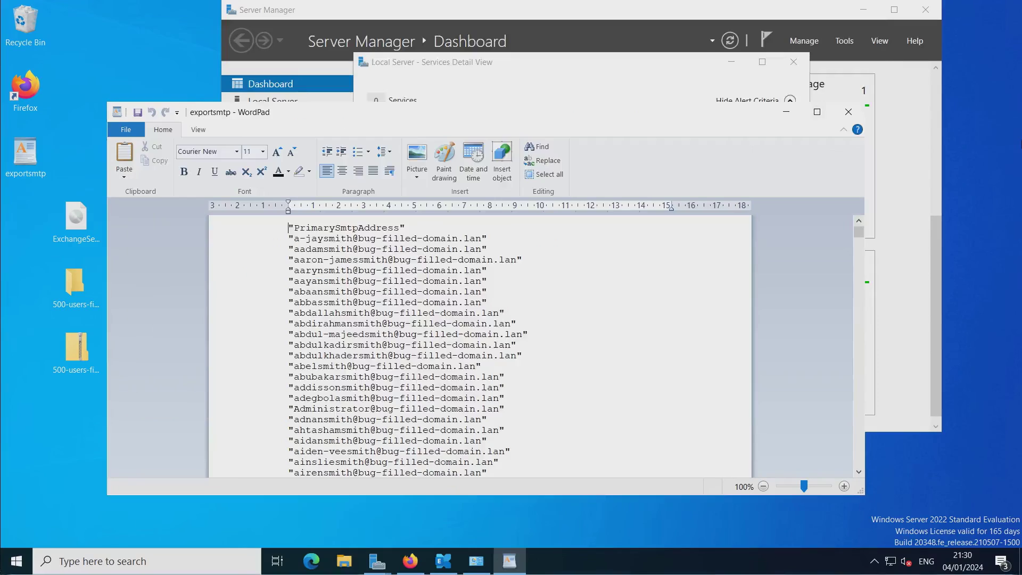
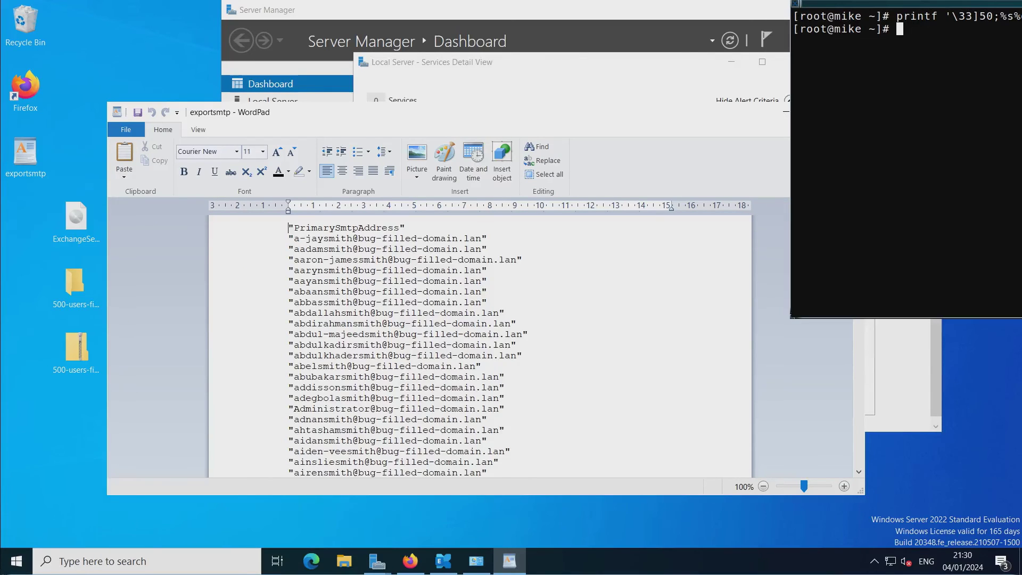
Drag the xterm window over WordPad and cd into /big/common/Warez/.
{"action": "left_click_drag", "start_coordinate": [905, 4], "coordinate": [364, 127]}
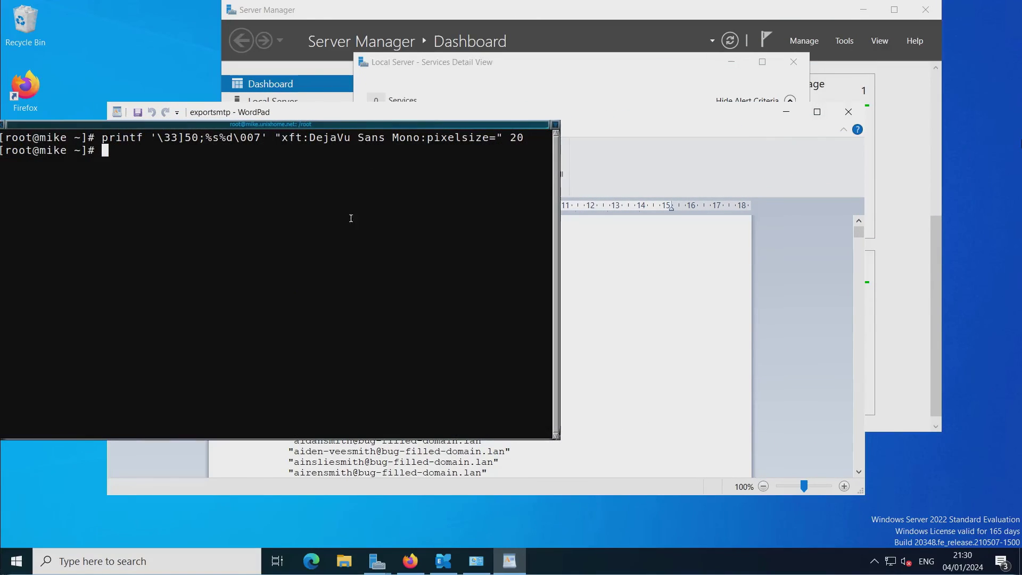
{"action": "type", "text": "cd /big/common/Warez/"}
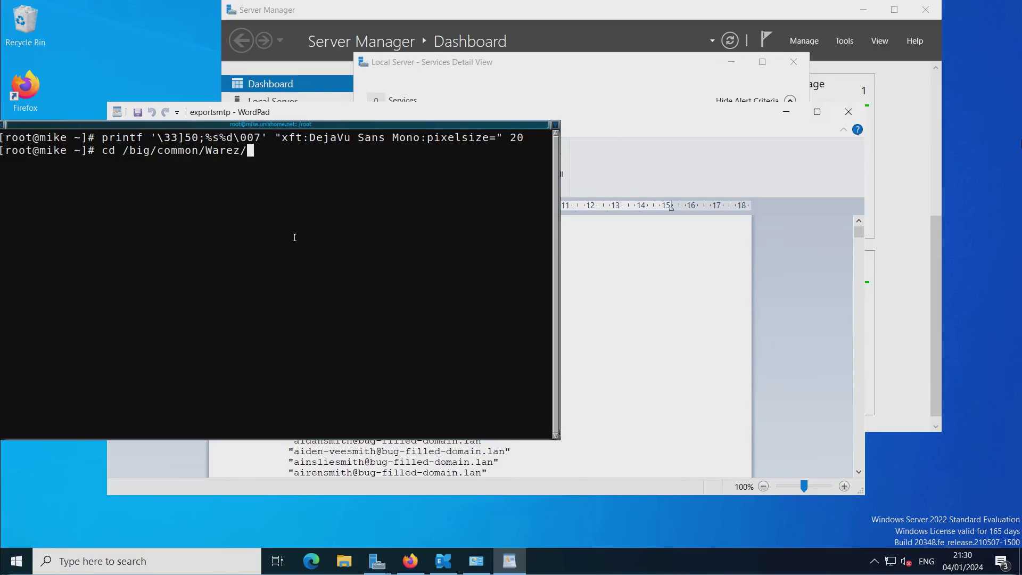
{"action": "key", "text": "Return"}
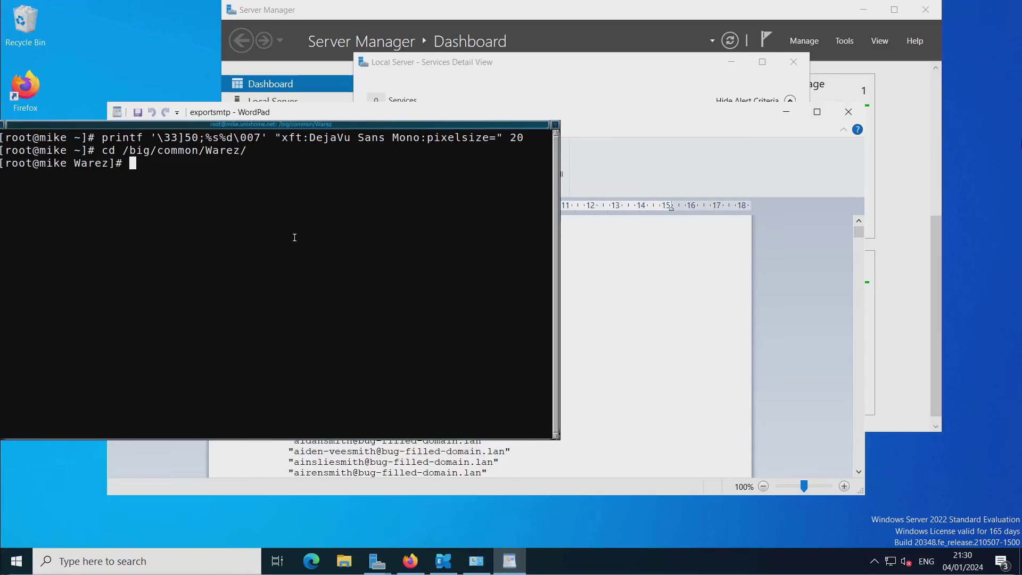
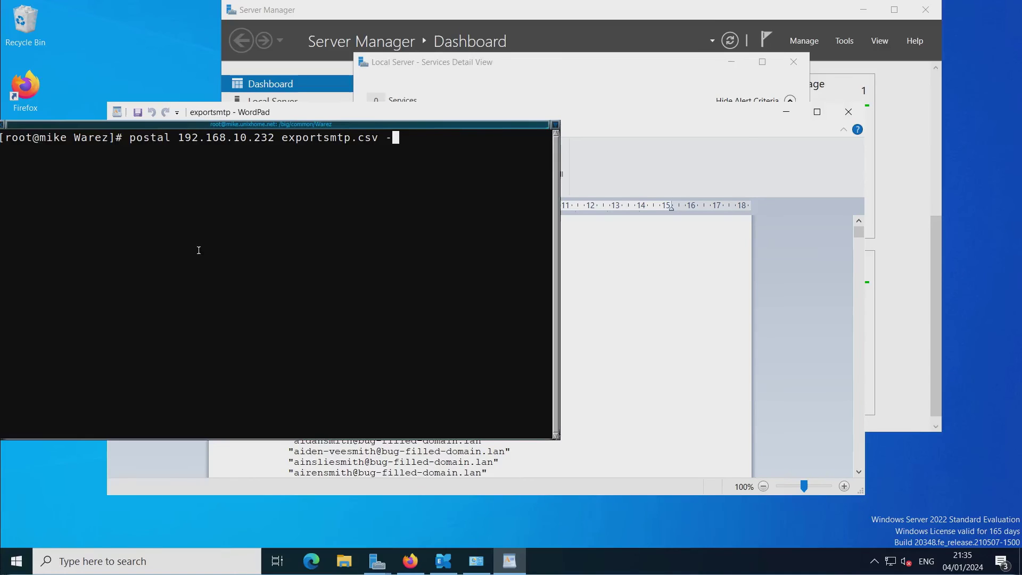
Place the cursor right after the 232 of 192.168.10.232 in the typed postal command.
{"action": "key", "text": "Left"}
{"action": "key", "text": "Left"}
{"action": "key", "text": "Left"}
{"action": "key", "text": "Left"}
{"action": "key", "text": "Left"}
{"action": "key", "text": "Left"}
{"action": "key", "text": "Left"}
{"action": "key", "text": "Left"}
{"action": "key", "text": "Left"}
{"action": "key", "text": "Left"}
{"action": "key", "text": "Left"}
{"action": "key", "text": "Left"}
{"action": "key", "text": "Left"}
{"action": "key", "text": "Left"}
{"action": "key", "text": "Left"}
{"action": "key", "text": "Left"}
{"action": "key", "text": "Left"}
{"action": "key", "text": "Left"}
{"action": "key", "text": "Right"}
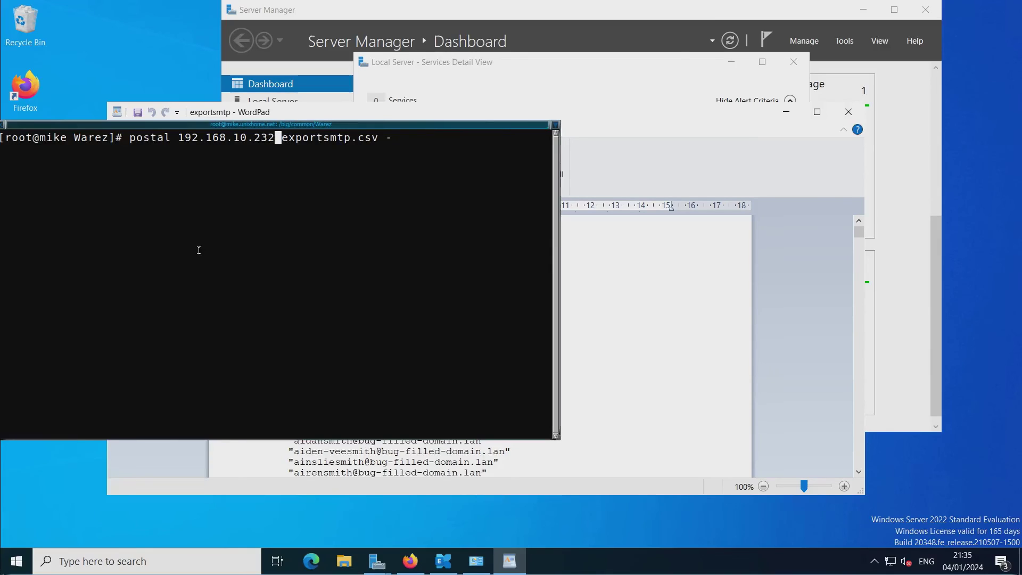
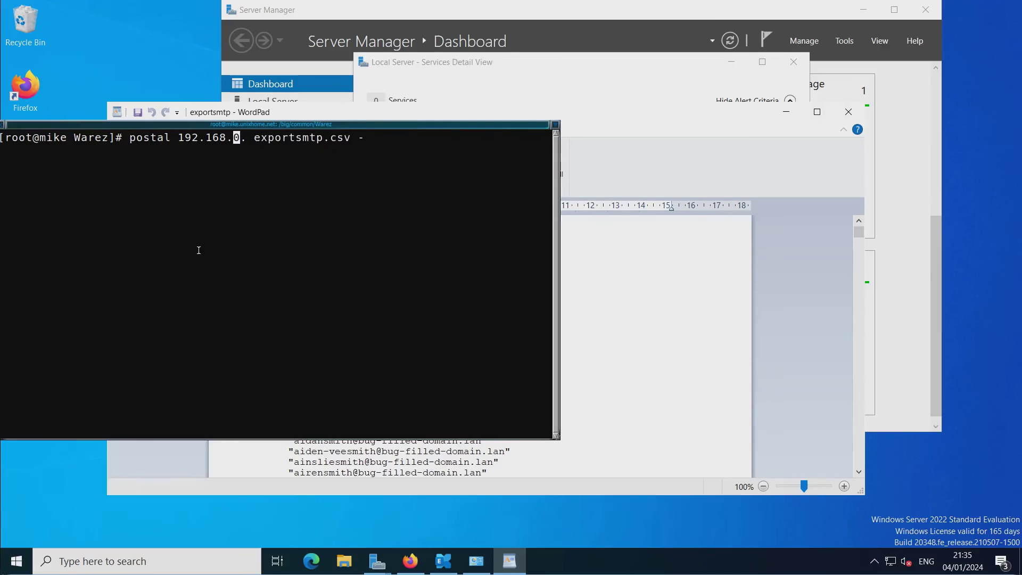
Change the postal target IP to 192.168.60.185 and run the test with exportsmtp.csv.
{"action": "type", "text": "6"}
{"action": "key", "text": "Right"}
{"action": "key", "text": "Right"}
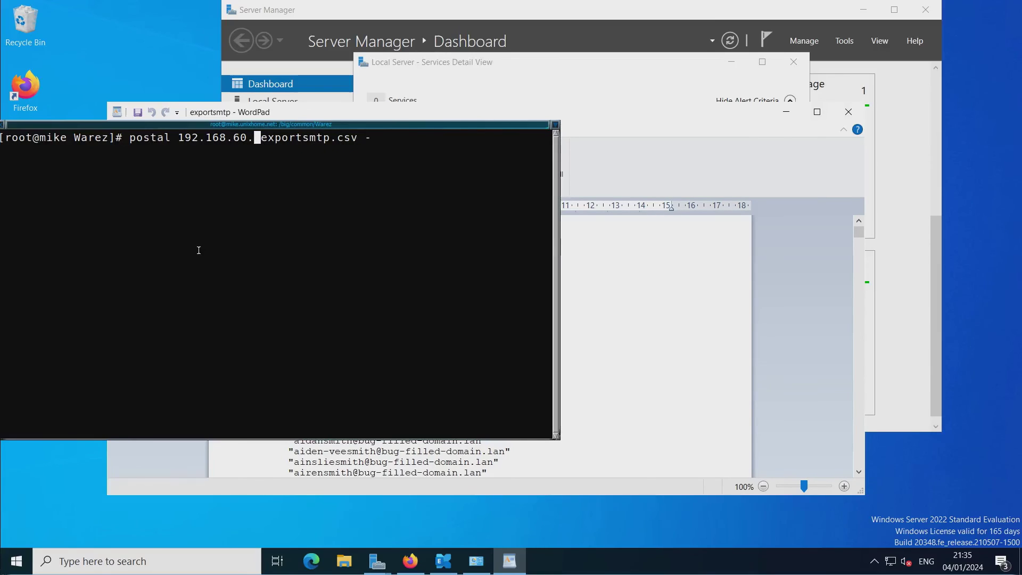
{"action": "type", "text": "185"}
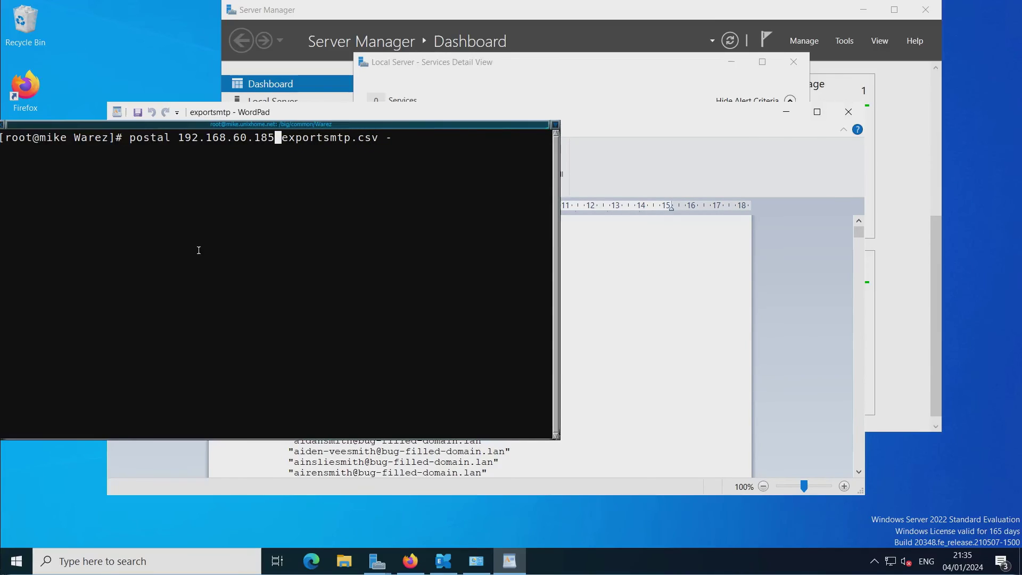
{"action": "key", "text": "Return"}
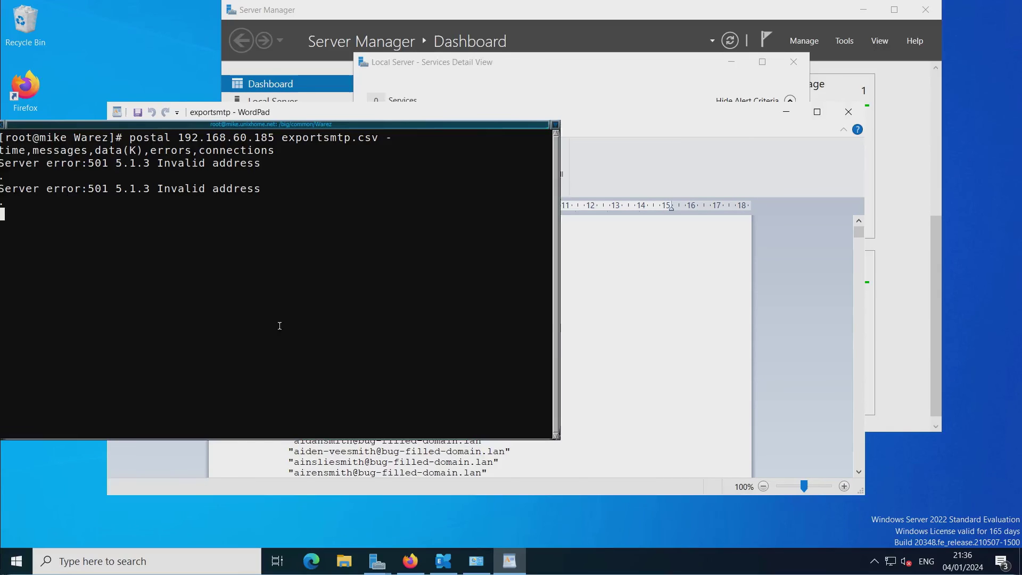
Open Task Manager in full detail, sort processes by CPU, and move it aside.
{"action": "left_click", "coordinate": [380, 504]}
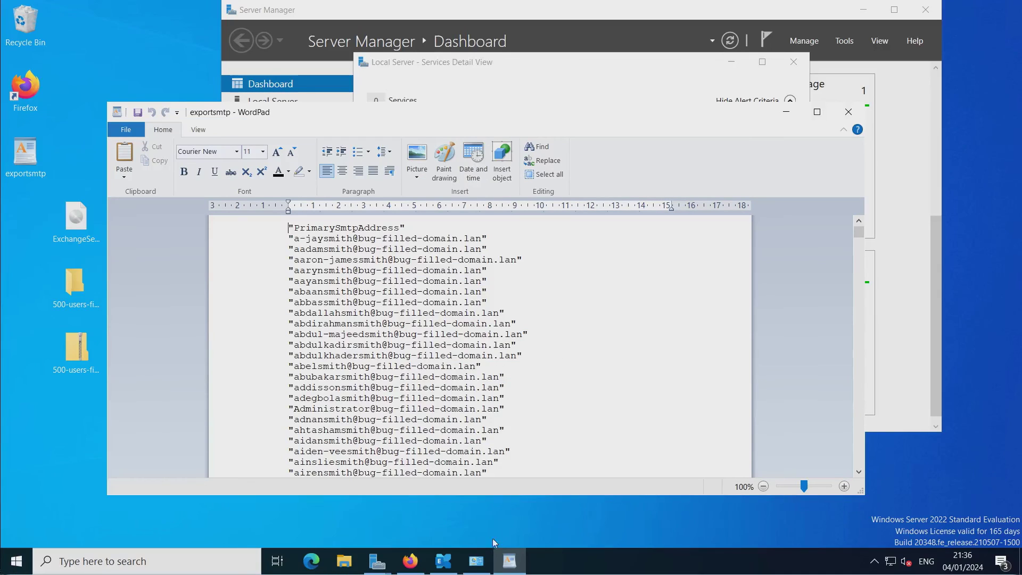
{"action": "right_click", "coordinate": [547, 557]}
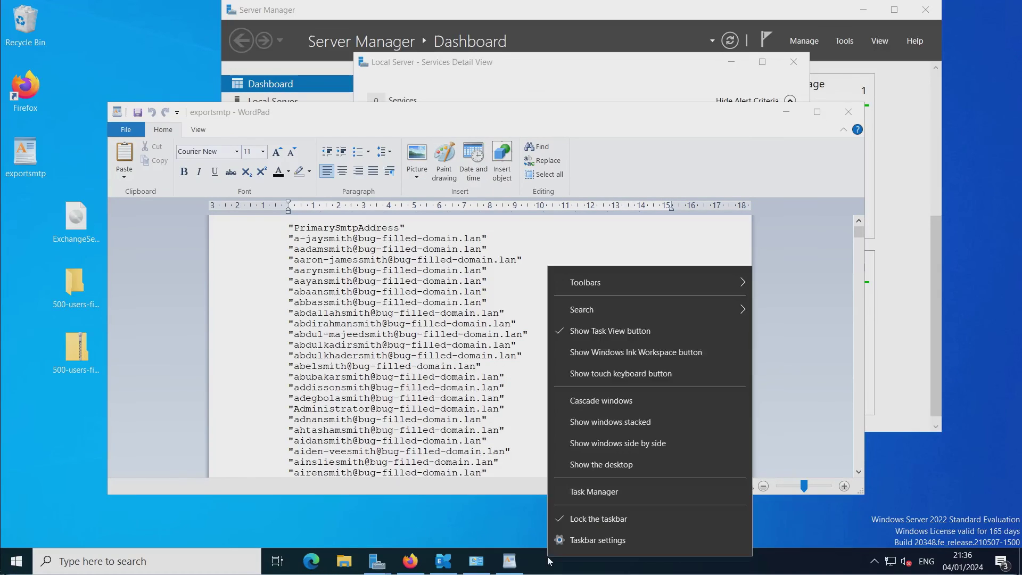
{"action": "left_click", "coordinate": [607, 493]}
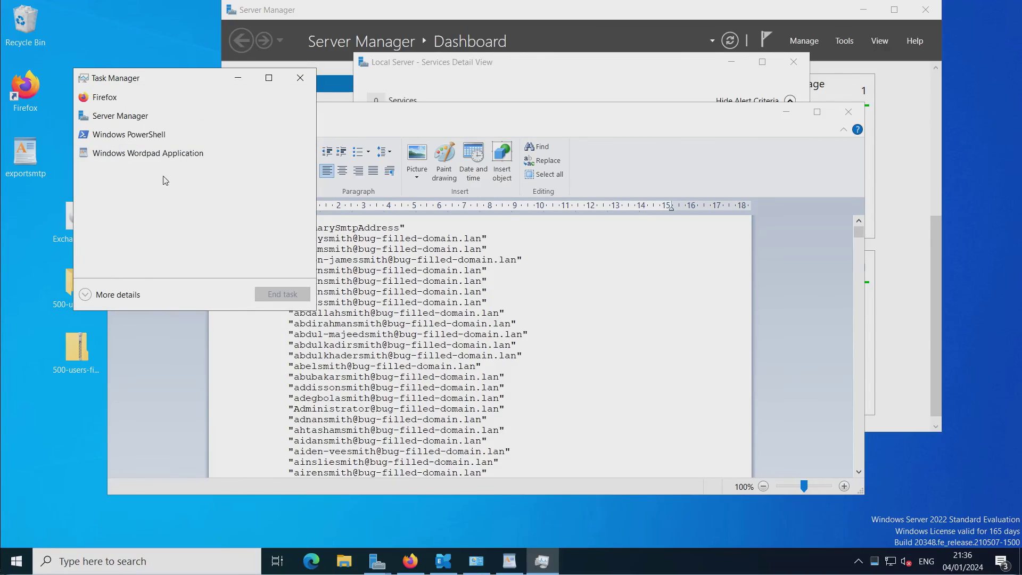
{"action": "left_click", "coordinate": [118, 296]}
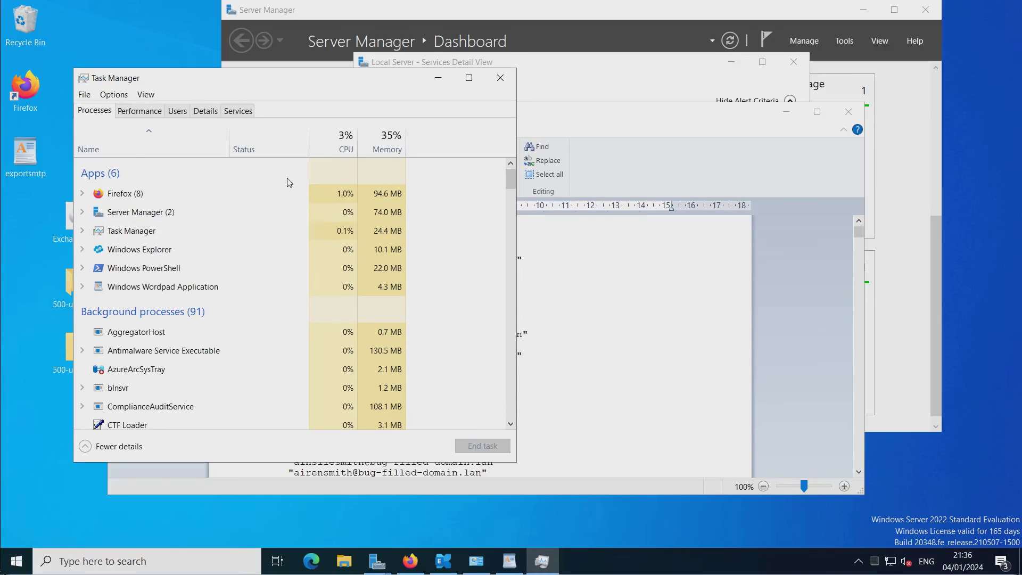
{"action": "left_click", "coordinate": [336, 154]}
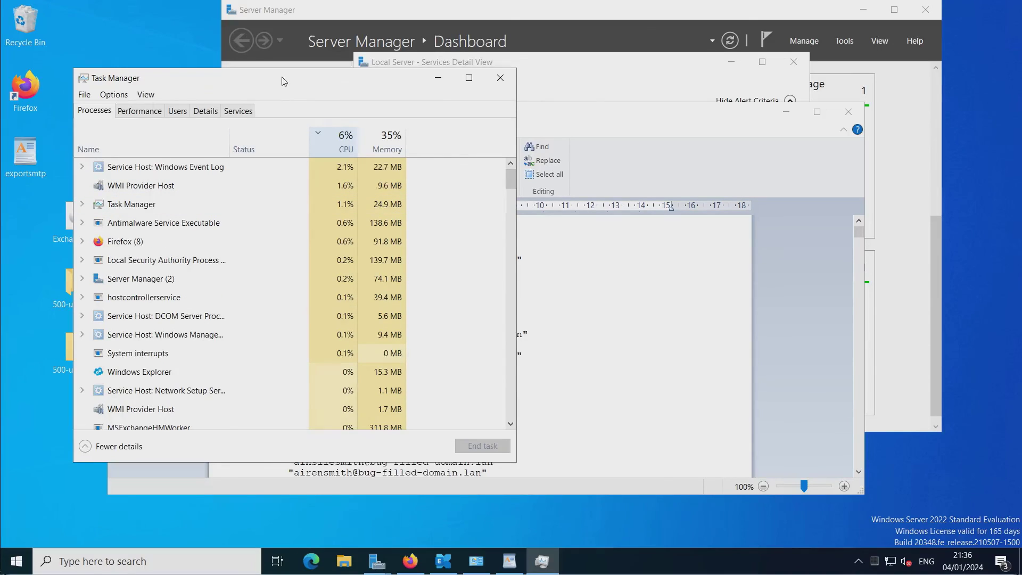
{"action": "left_click_drag", "start_coordinate": [282, 81], "coordinate": [486, 79]}
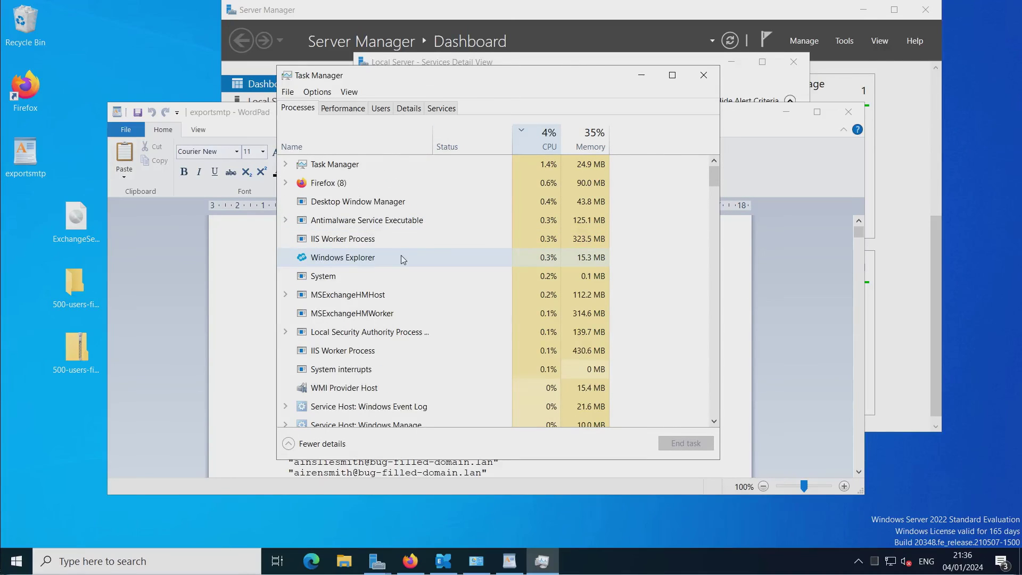
{"action": "left_click", "coordinate": [1, 281]}
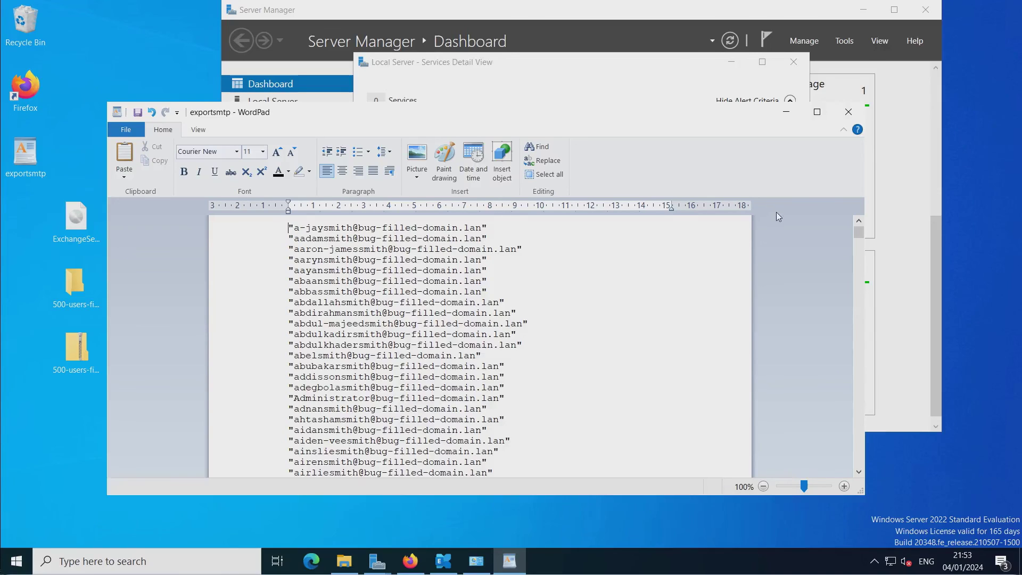
Close WordPad discarding changes and bring up the options for the desktop exportsmtp file.
{"action": "left_click", "coordinate": [849, 112]}
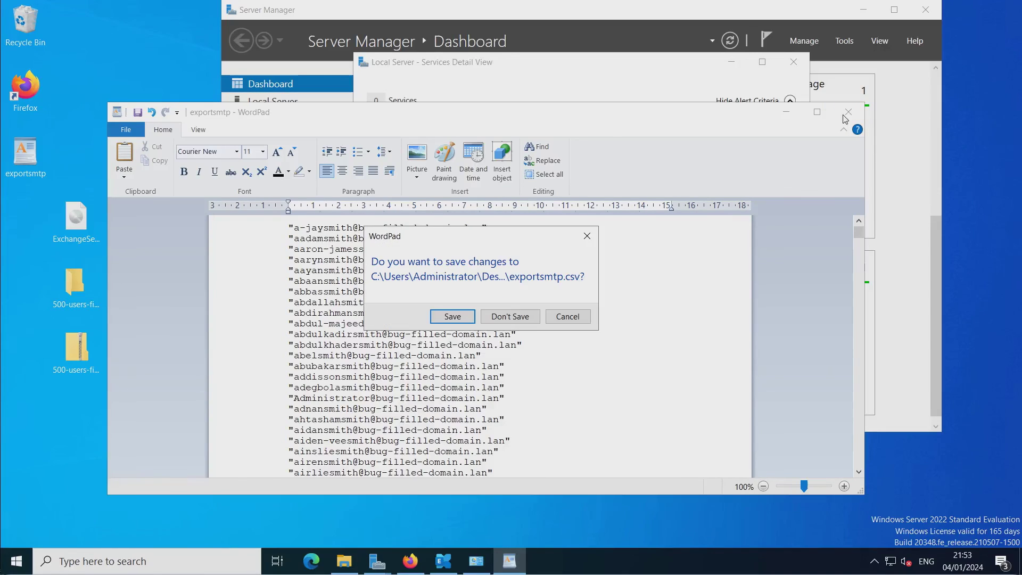
{"action": "left_click", "coordinate": [493, 317]}
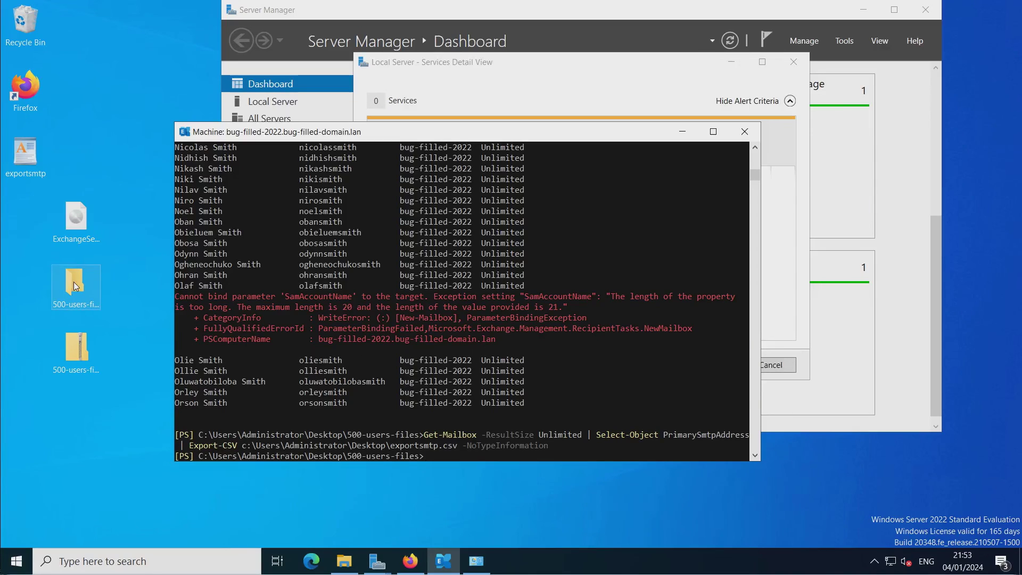
{"action": "right_click", "coordinate": [32, 145]}
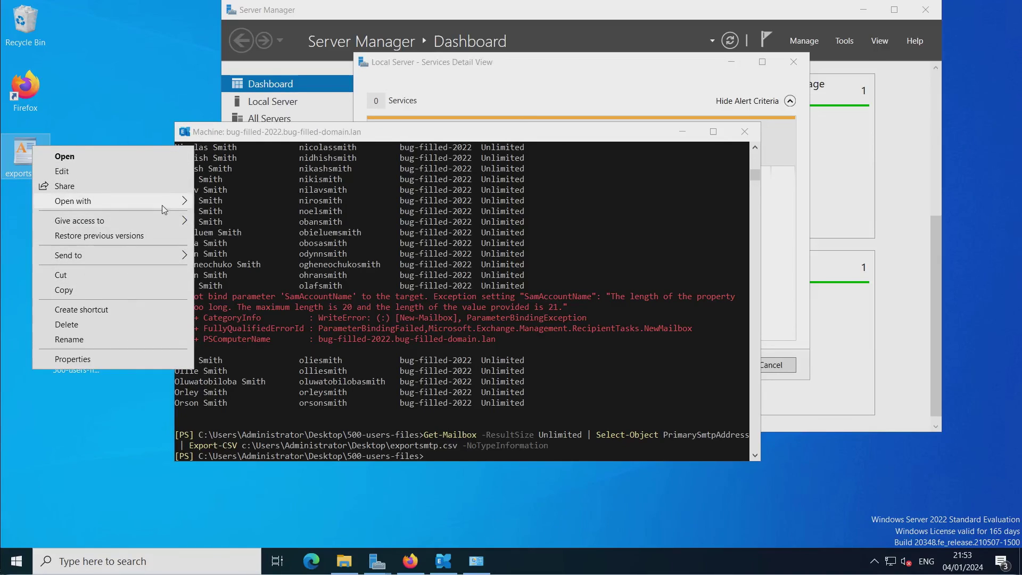
Open exportsmtp in Notepad and delete the PrimarySmtpAddress header line.
{"action": "mouse_move", "coordinate": [170, 202]}
{"action": "left_click", "coordinate": [220, 204]}
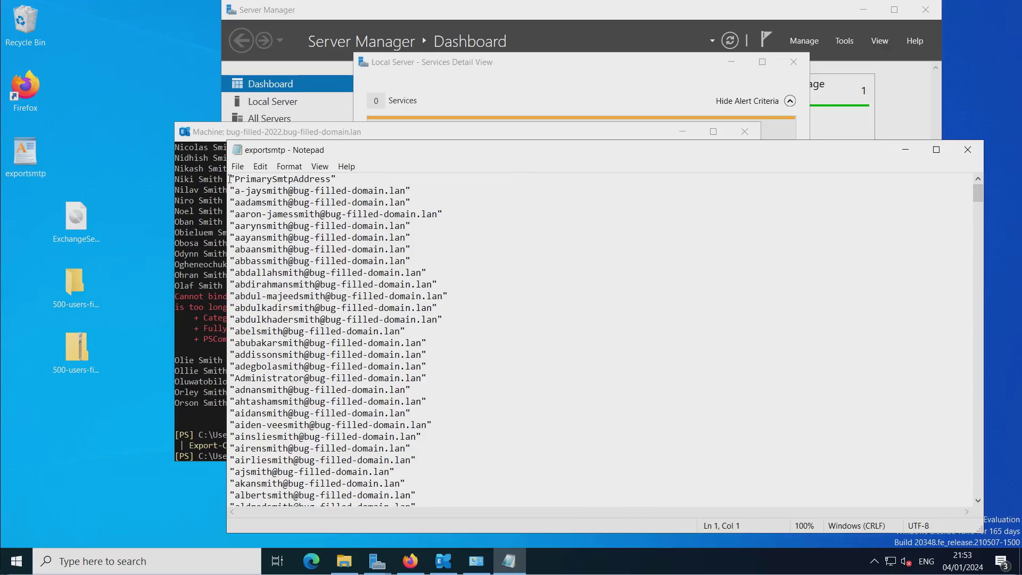
{"action": "left_click_drag", "start_coordinate": [231, 180], "coordinate": [231, 190]}
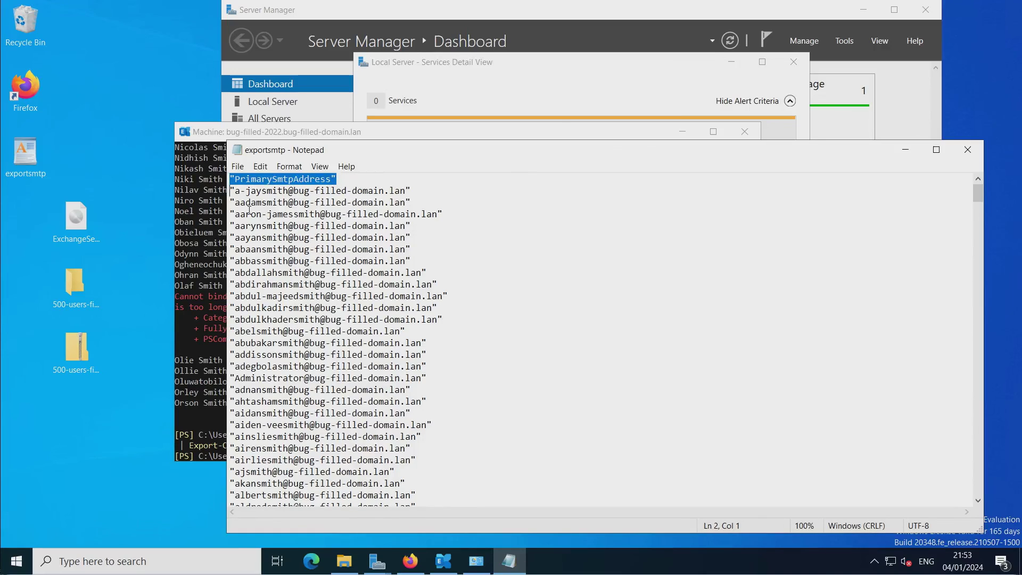
{"action": "key", "text": "Delete"}
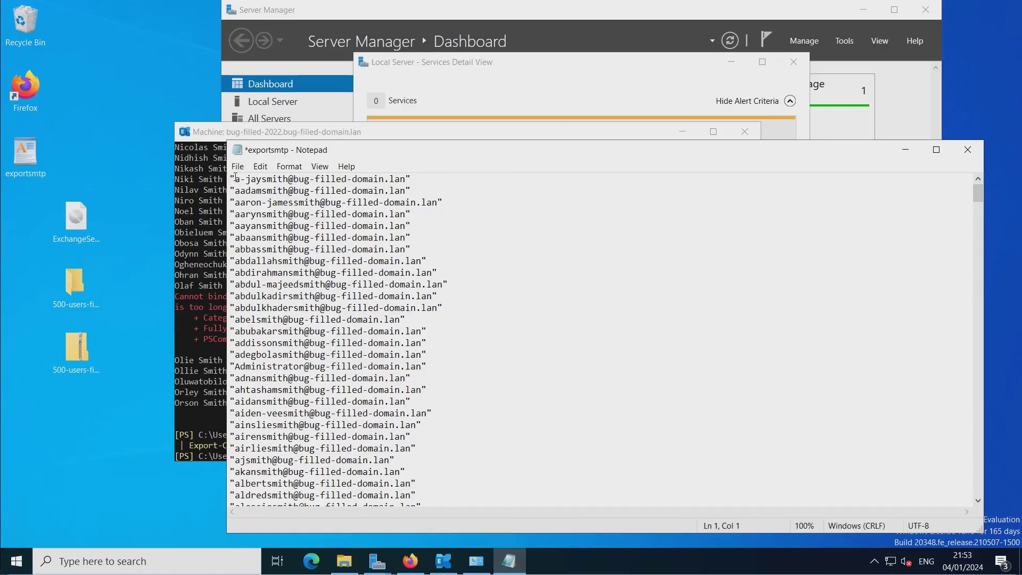
Replace every double quote with nothing, then save and close exportsmtp.csv.
{"action": "left_click_drag", "start_coordinate": [236, 179], "coordinate": [229, 179]}
{"action": "left_click", "coordinate": [237, 153]}
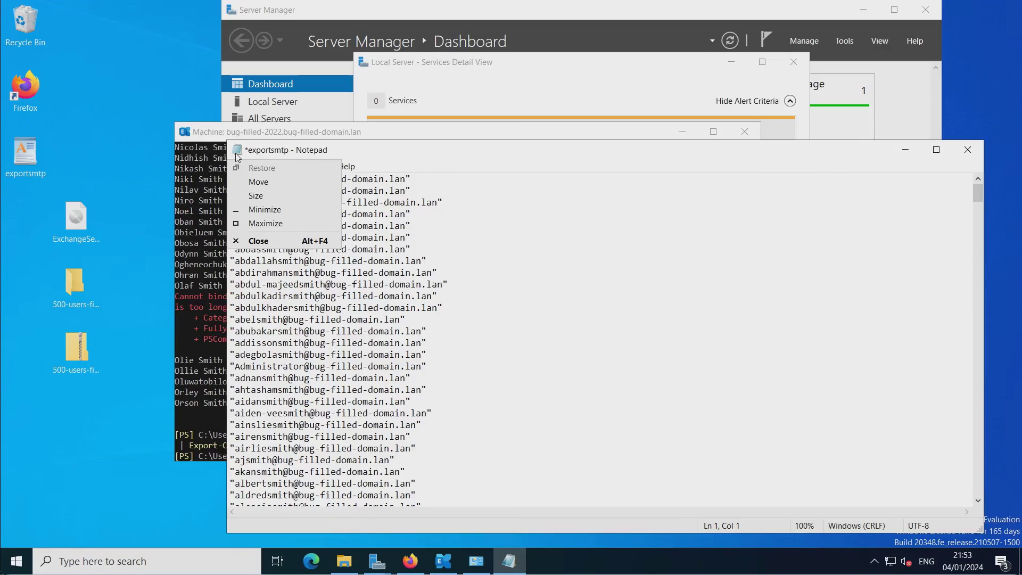
{"action": "left_click", "coordinate": [331, 147]}
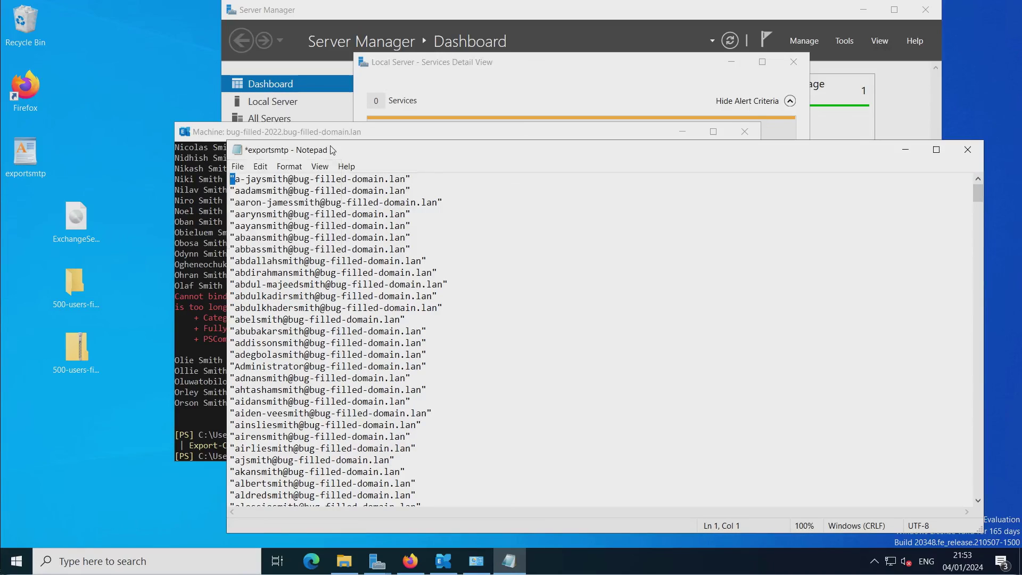
{"action": "left_click", "coordinate": [261, 166]}
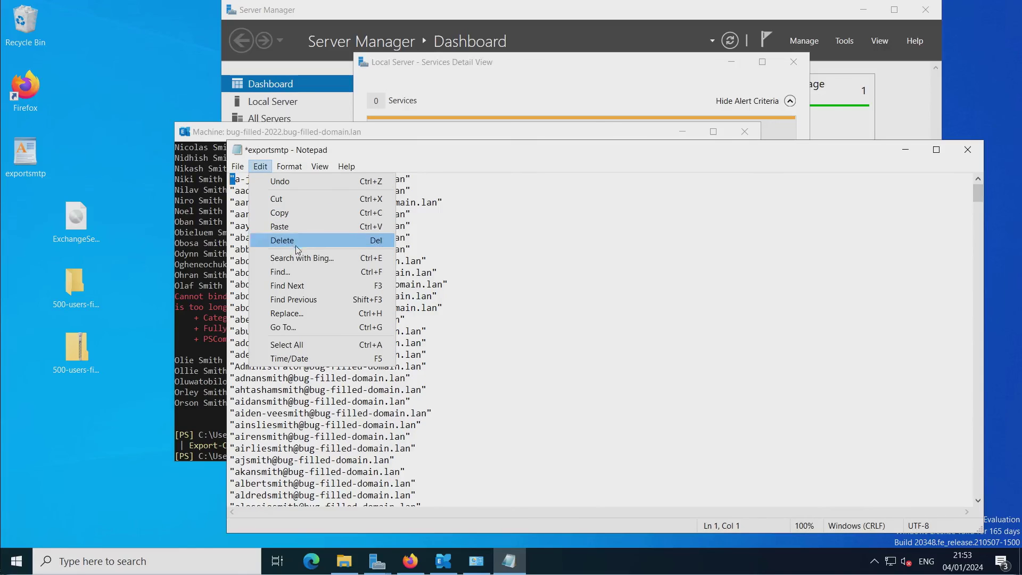
{"action": "left_click", "coordinate": [328, 313]}
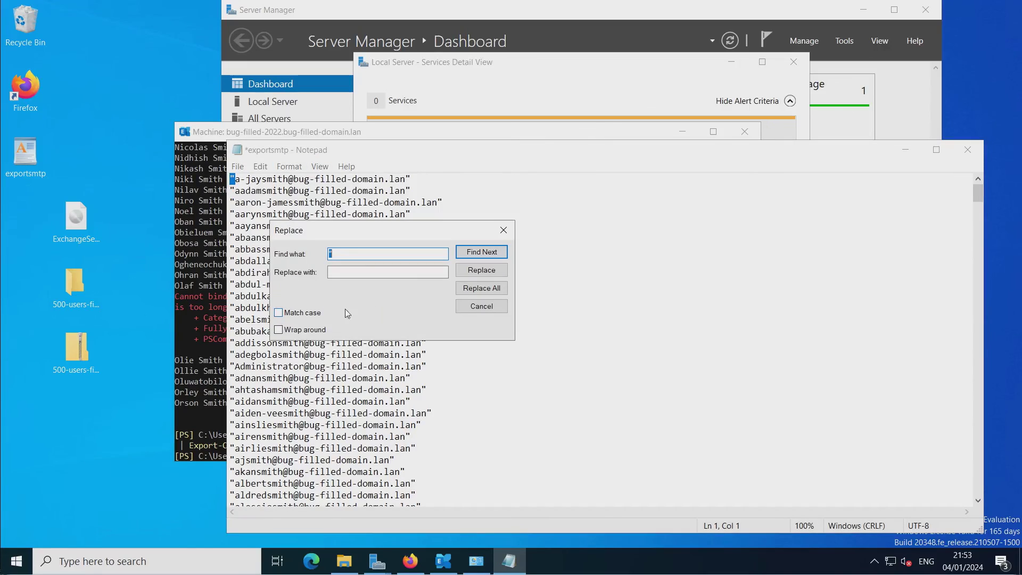
{"action": "left_click", "coordinate": [342, 273]}
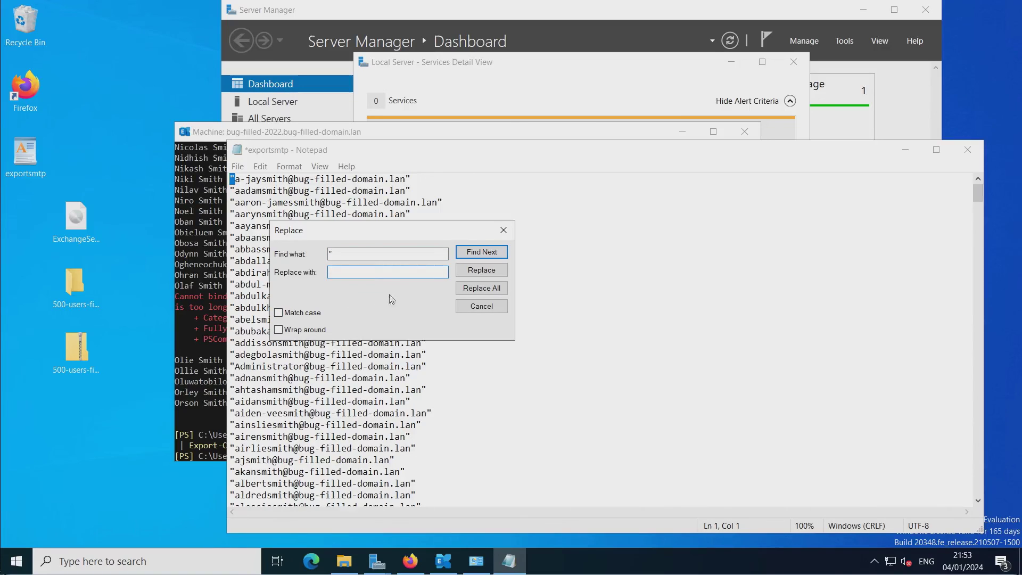
{"action": "left_click", "coordinate": [468, 288]}
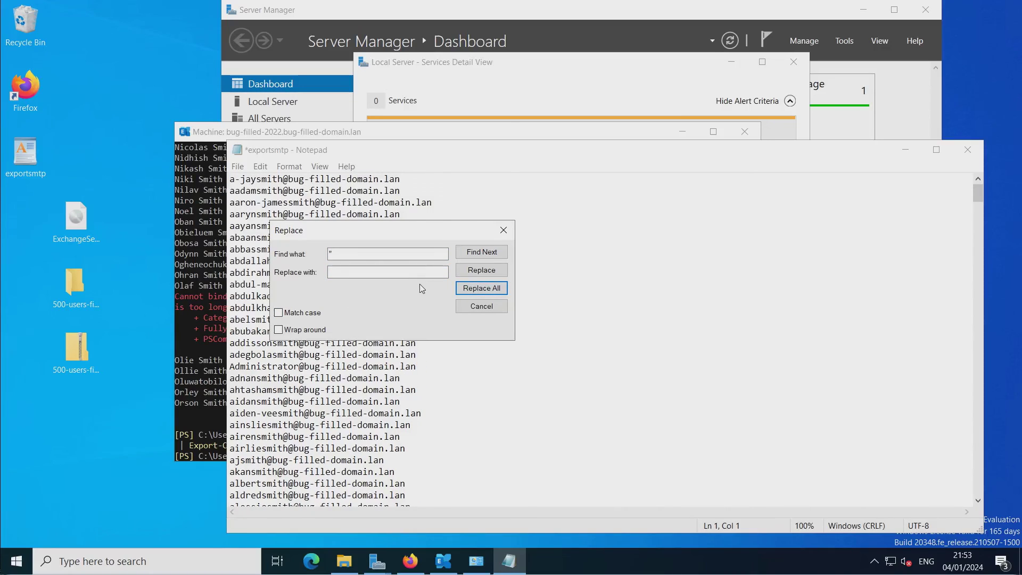
{"action": "left_click", "coordinate": [501, 231]}
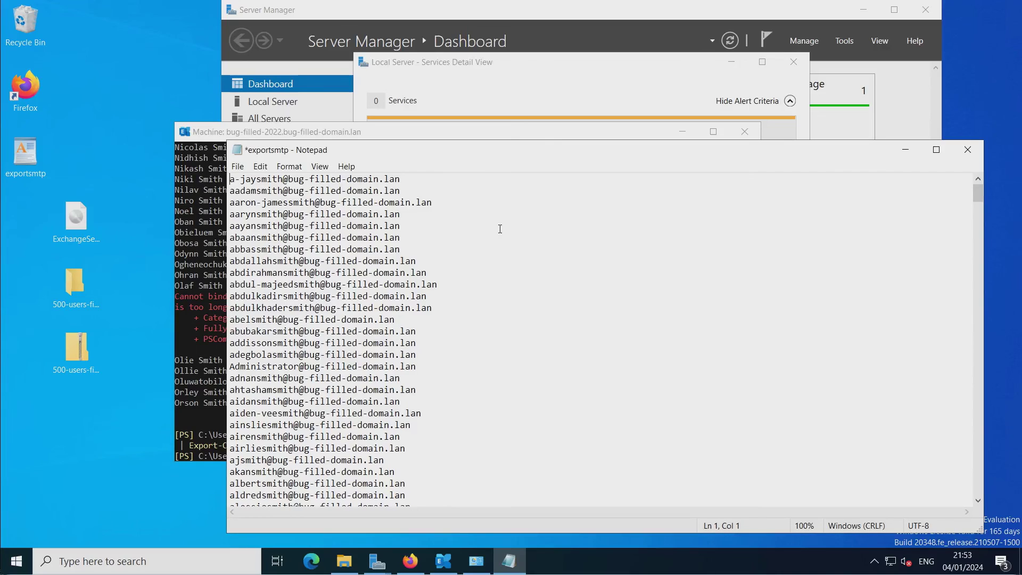
{"action": "left_click", "coordinate": [967, 151]}
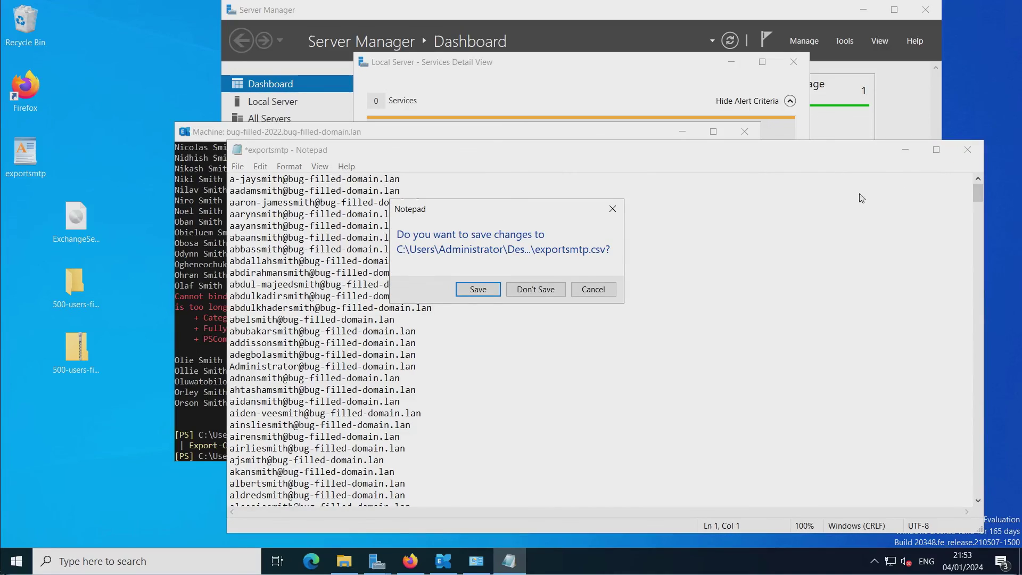
{"action": "left_click", "coordinate": [475, 288]}
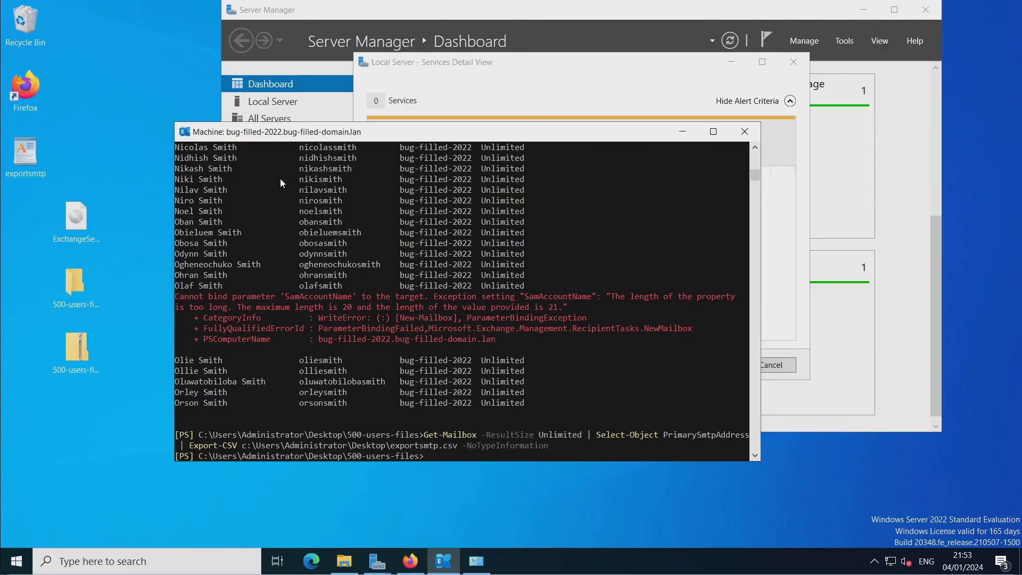
Copy exportsmtp.csv onto the Warez (M:) share, replacing the existing file there.
{"action": "left_click_drag", "start_coordinate": [349, 122], "coordinate": [348, 142]}
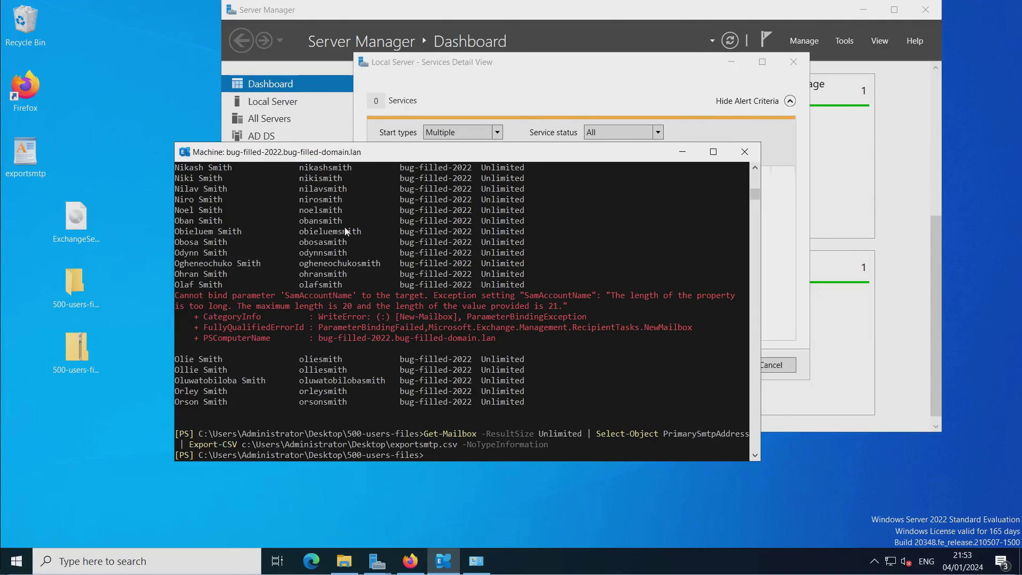
{"action": "left_click", "coordinate": [344, 560]}
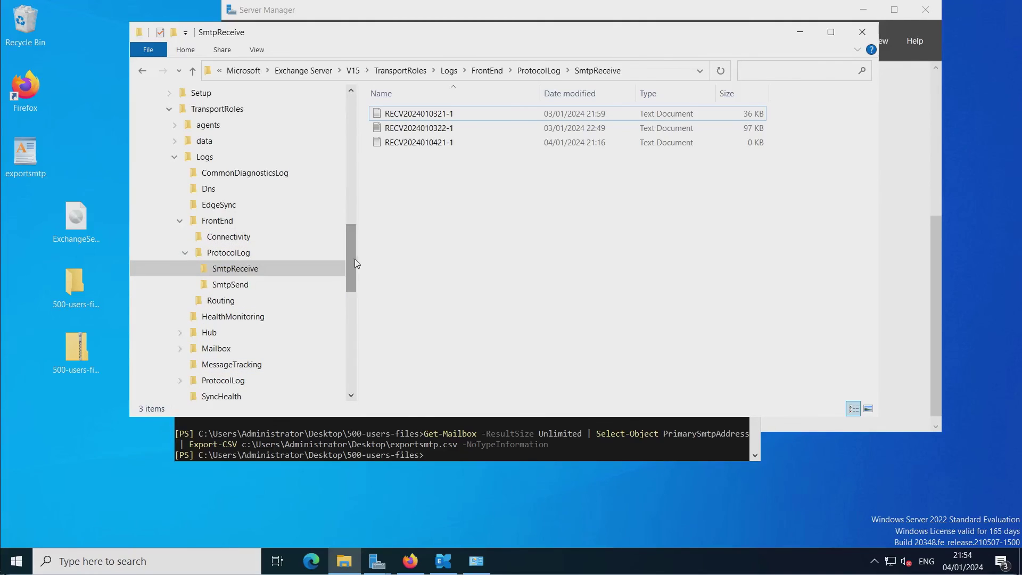
{"action": "left_click_drag", "start_coordinate": [353, 259], "coordinate": [342, 373]}
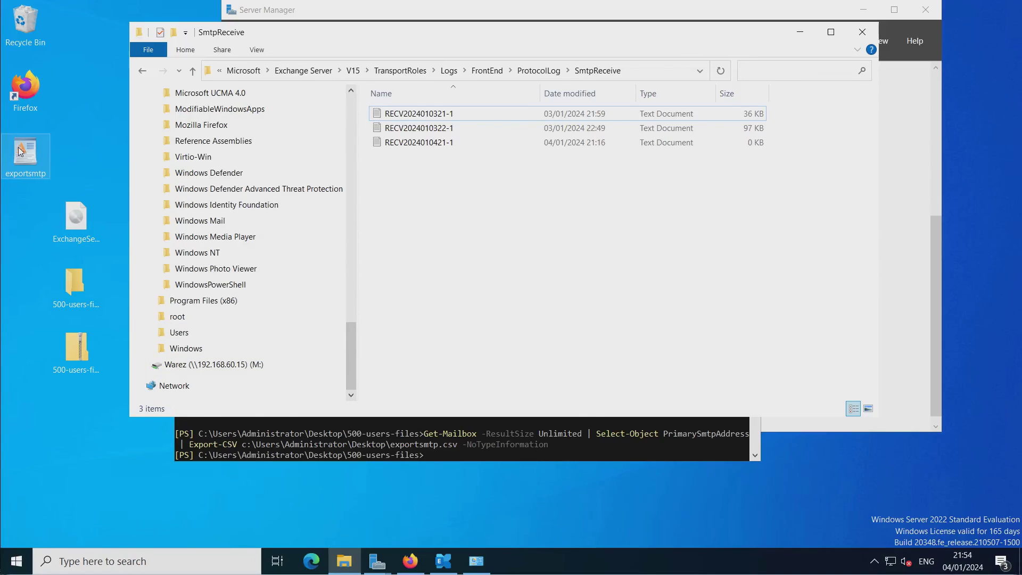
{"action": "left_click_drag", "start_coordinate": [20, 151], "coordinate": [247, 365]}
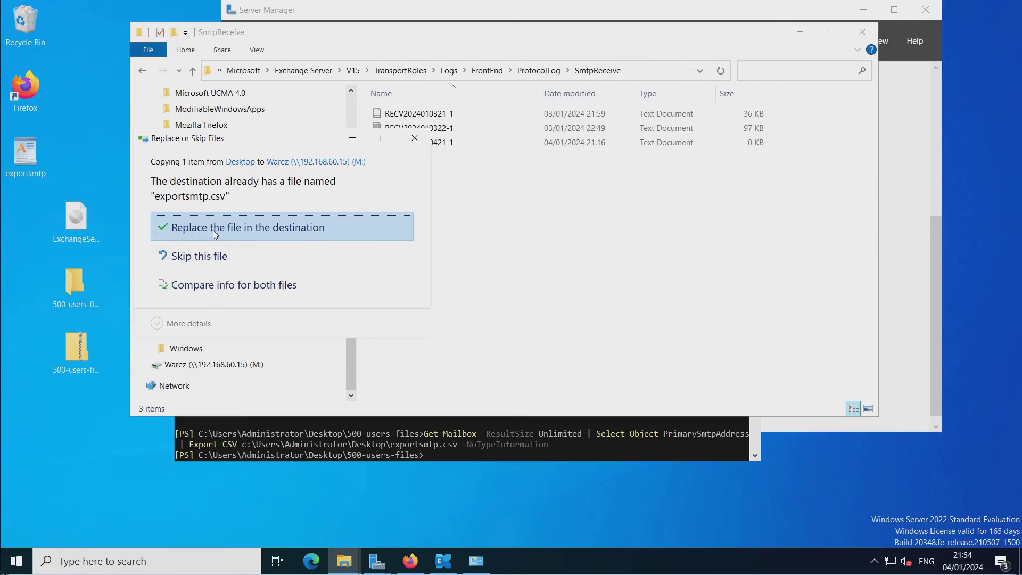
{"action": "left_click", "coordinate": [213, 230]}
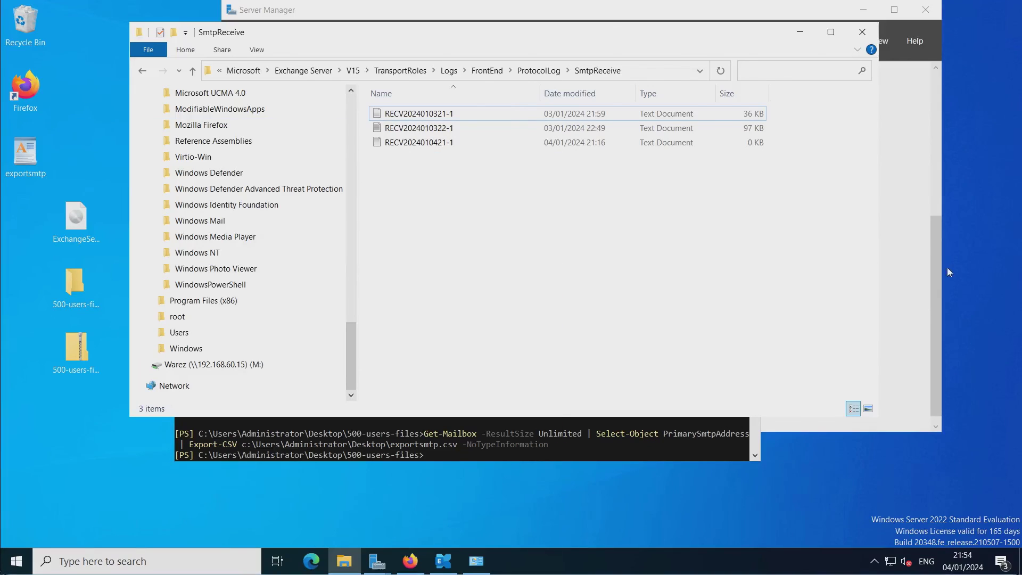
{"action": "key", "text": "alt+Tab"}
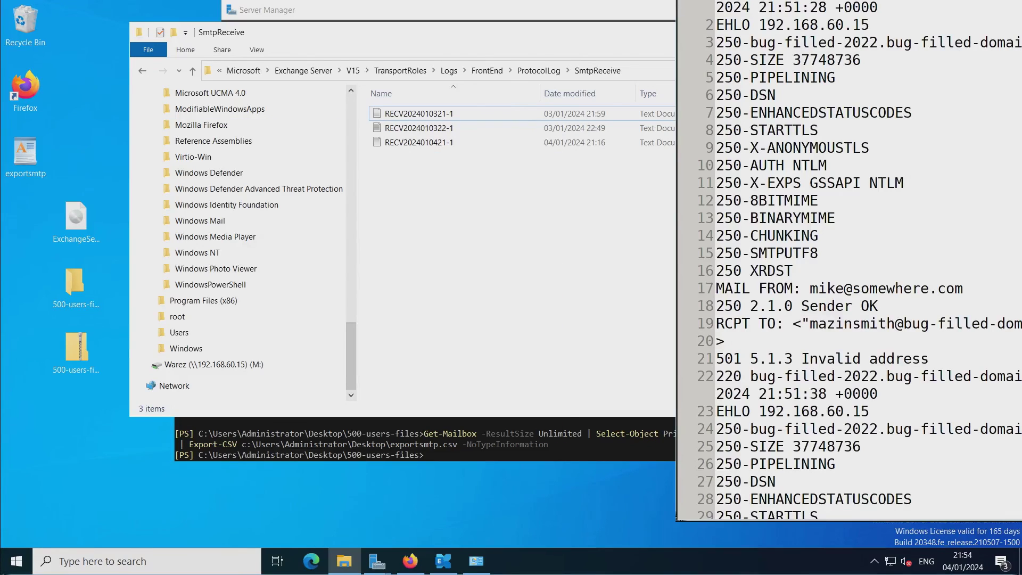
Leave the SMTP log and return to the Linux root terminal at a fresh prompt.
{"action": "key", "text": "alt+Tab"}
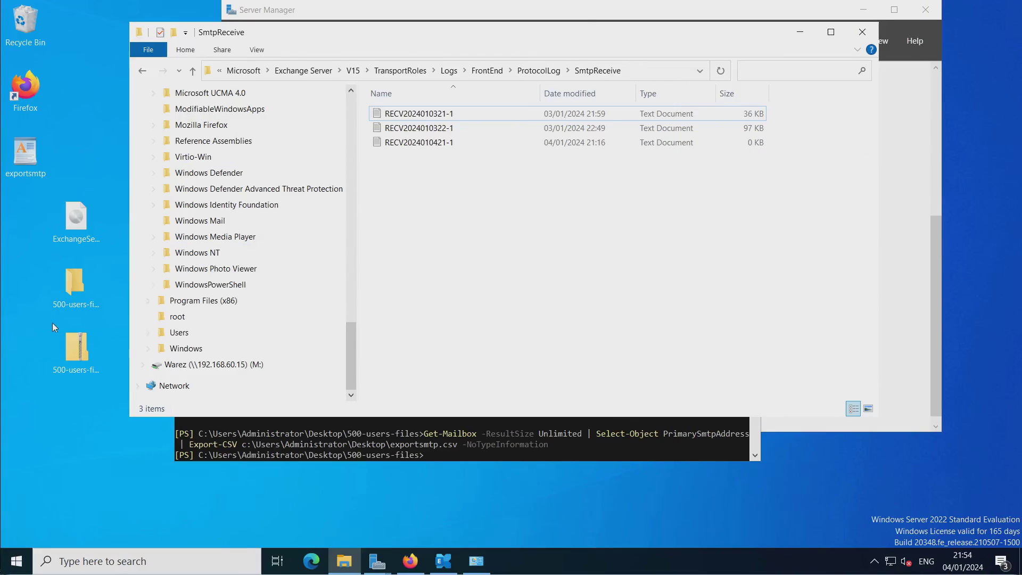
{"action": "key", "text": "alt+Tab"}
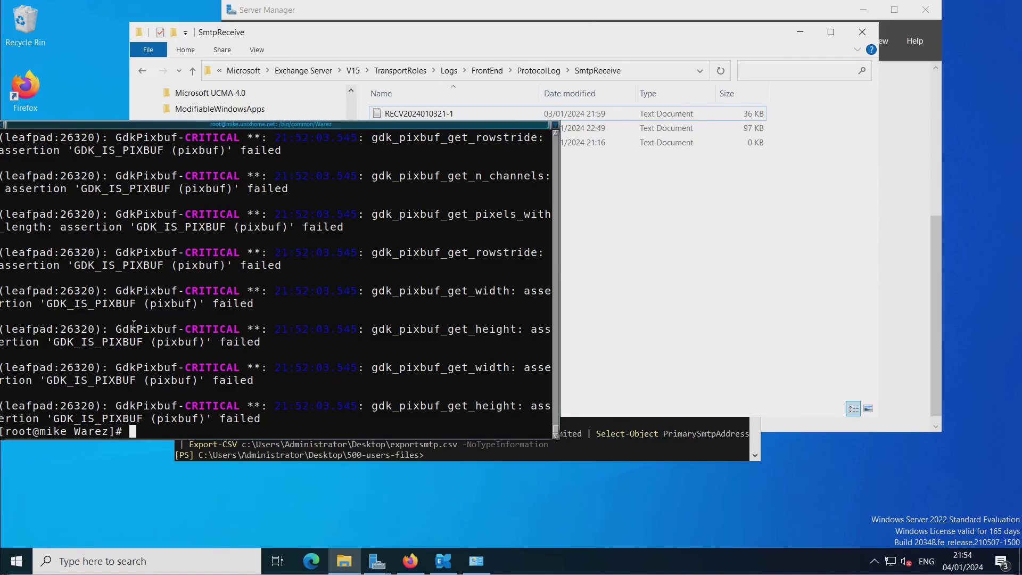
{"action": "key", "text": "Return"}
{"action": "key", "text": "Return"}
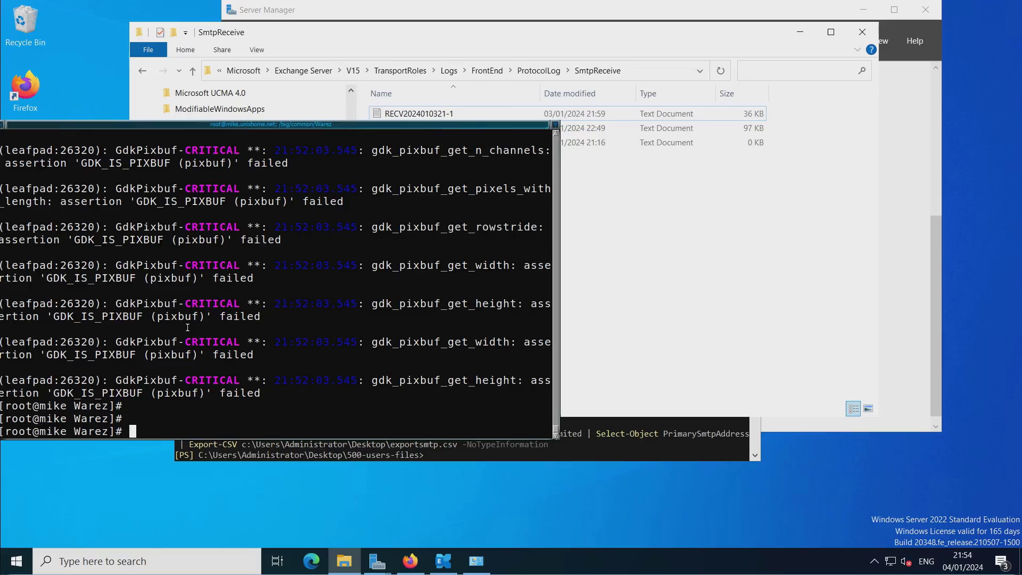
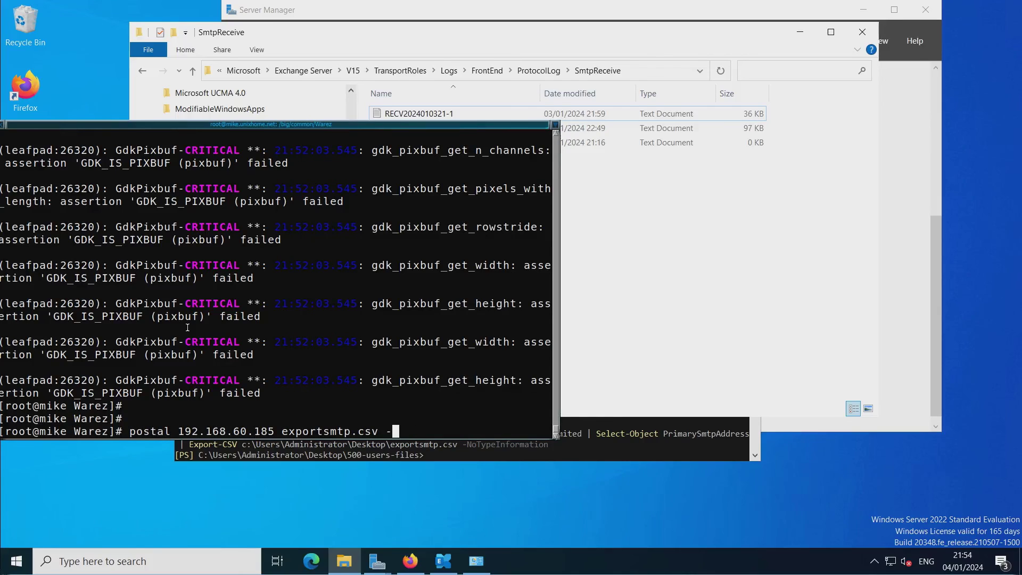
Run postal against 192.168.60.185 using exportsmtp.csv with the '-' message-list argument.
{"action": "type", "text": "postal 192.168.60.185 exportsmtp.csv -"}
{"action": "key", "text": "Return"}
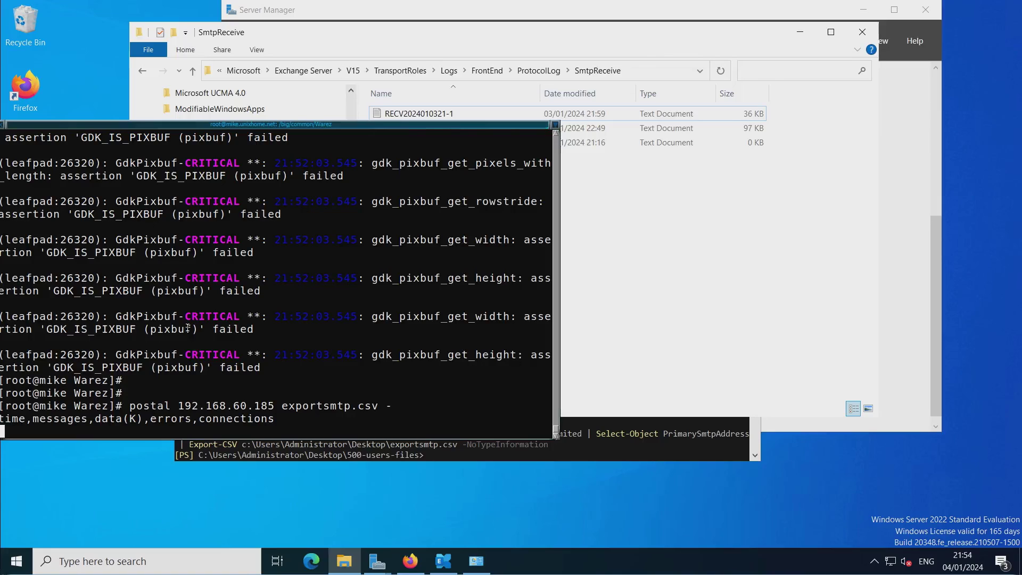
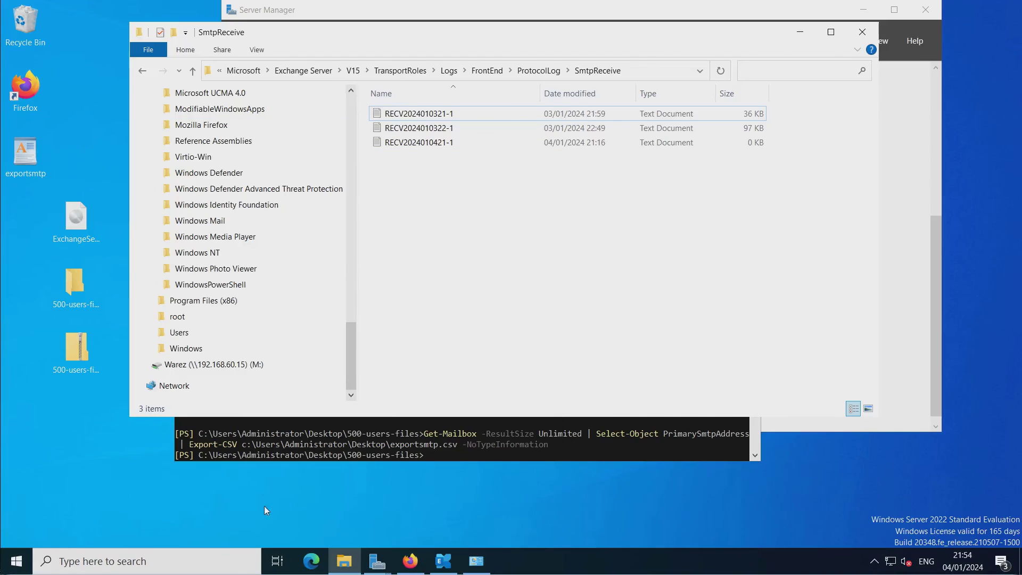
Check the Exchange server's process load in Task Manager, then return to the Firefox delivery reports.
{"action": "right_click", "coordinate": [571, 564]}
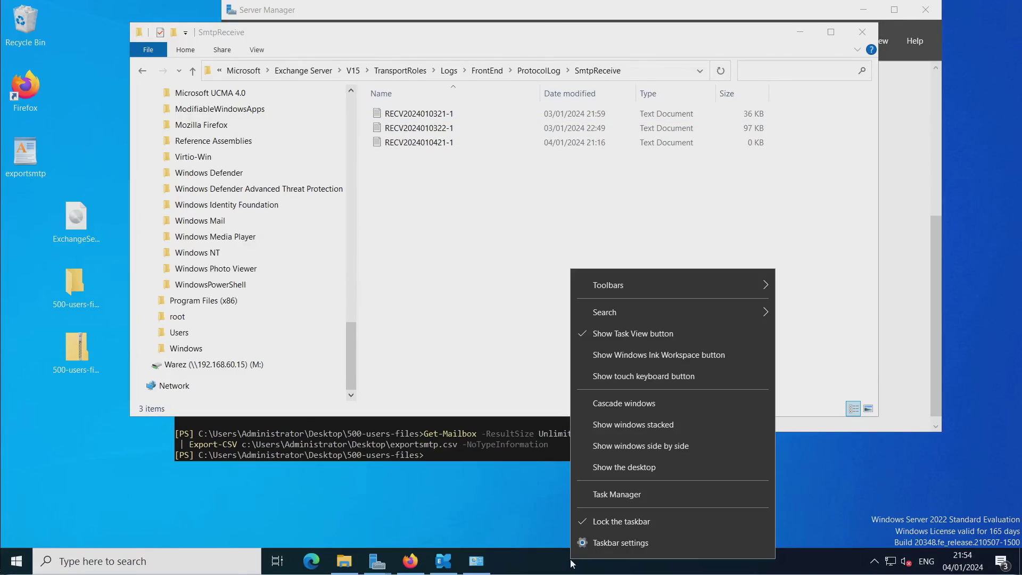
{"action": "left_click", "coordinate": [617, 494]}
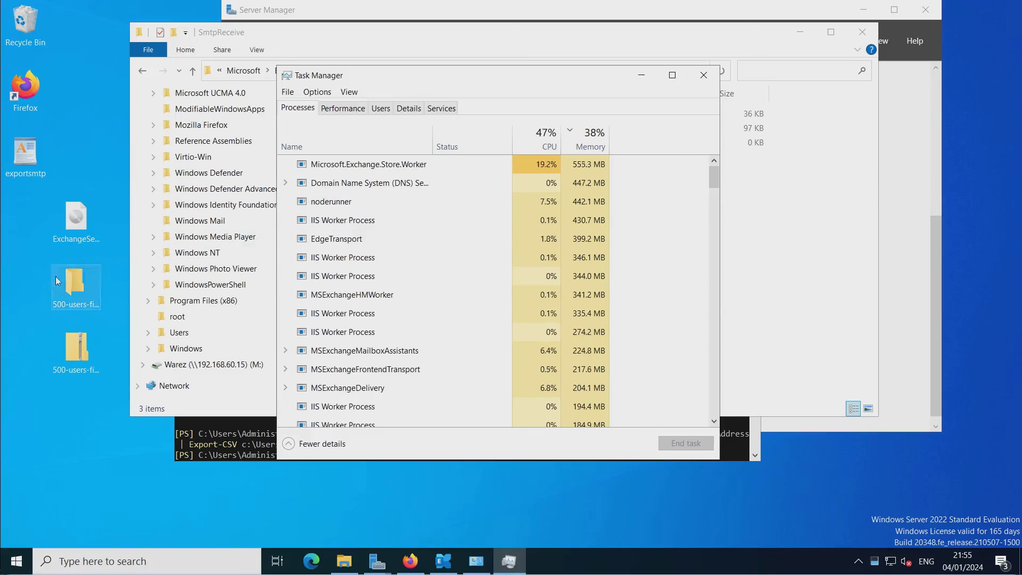
{"action": "left_click", "coordinate": [1, 301]}
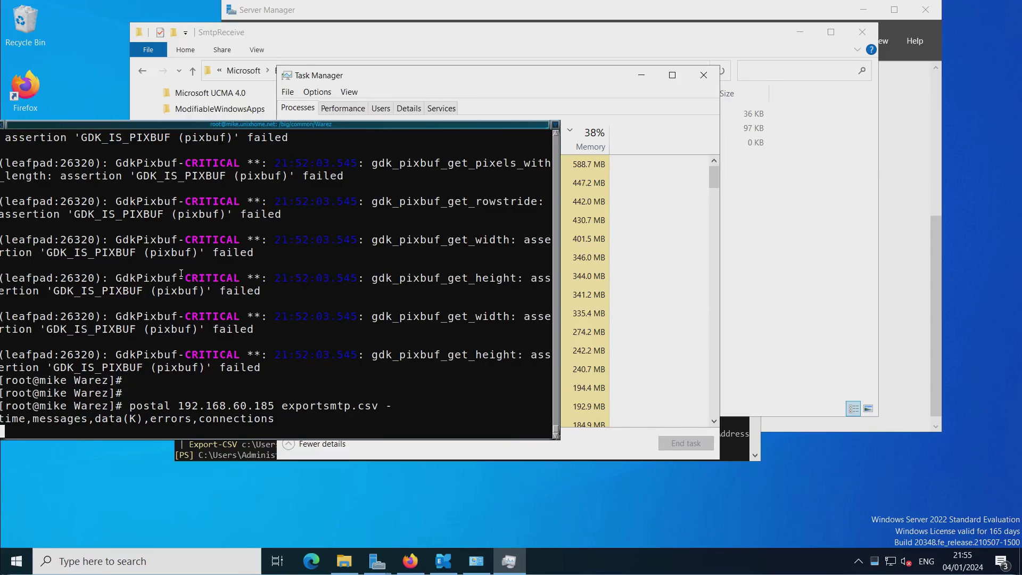
{"action": "left_click", "coordinate": [497, 89]}
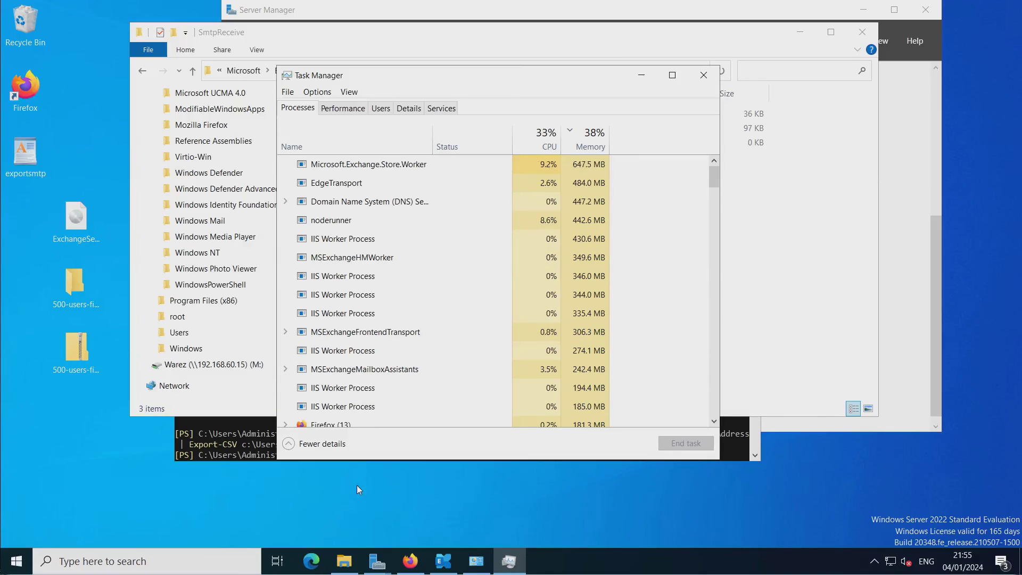
{"action": "left_click", "coordinate": [410, 560]}
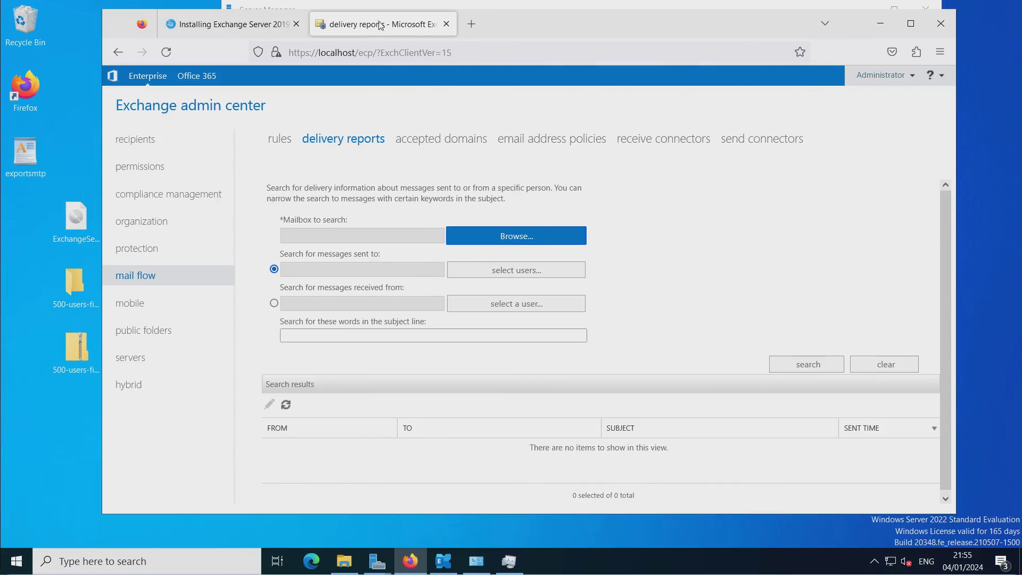
Load localhost/owa in a new Firefox private window.
{"action": "left_click", "coordinate": [940, 52]}
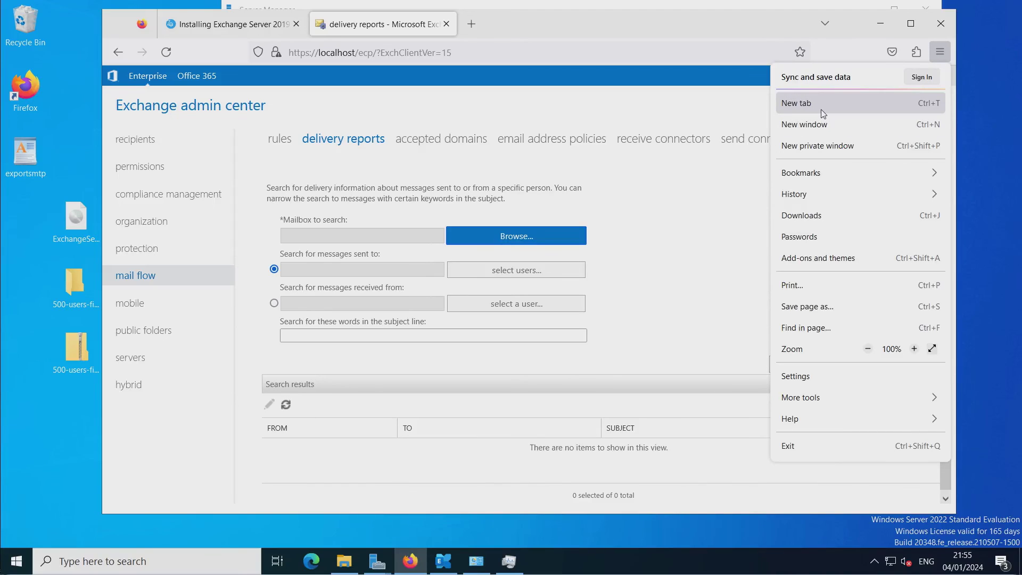
{"action": "left_click", "coordinate": [814, 140]}
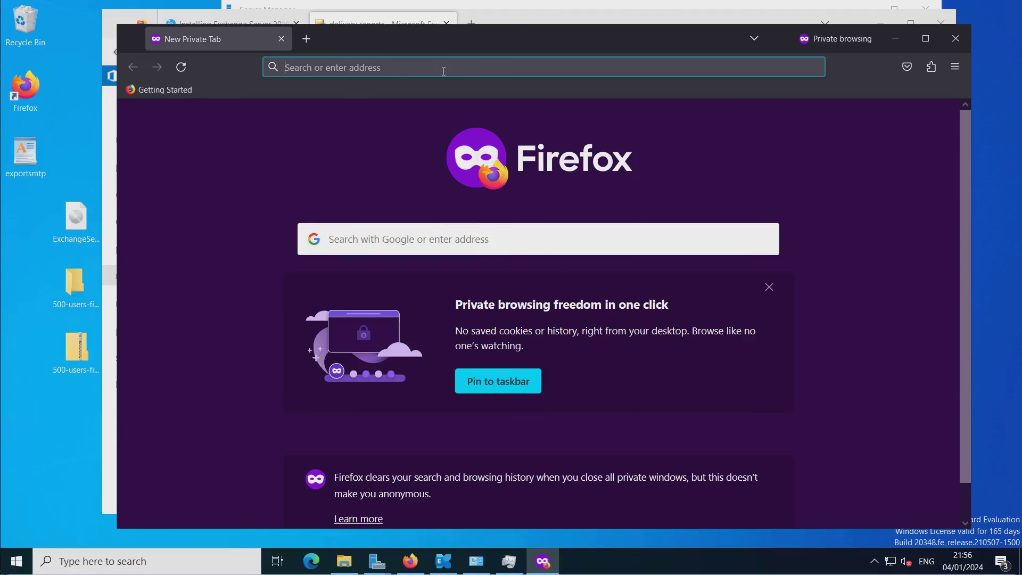
{"action": "type", "text": "lo"}
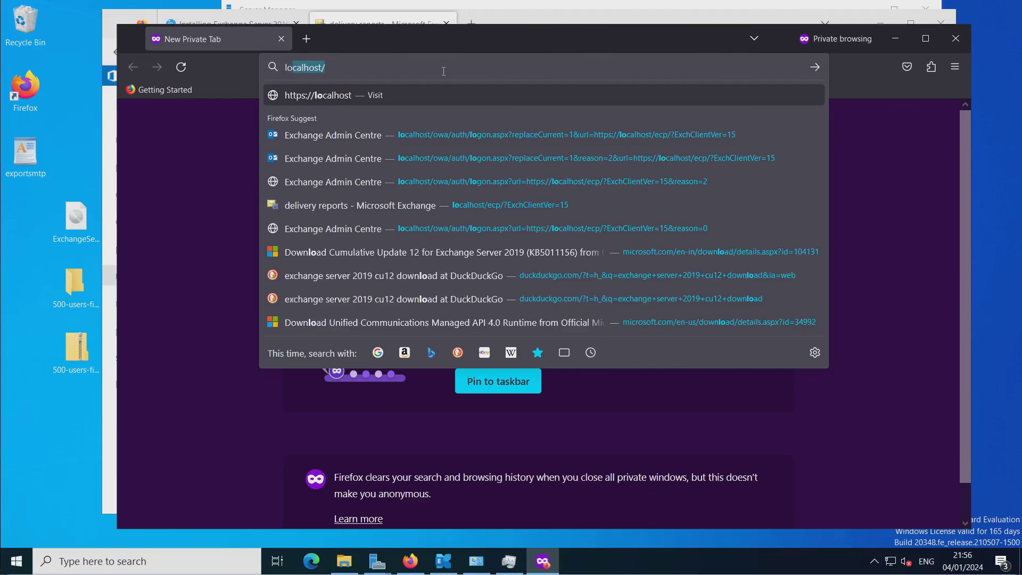
{"action": "type", "text": "calhost"}
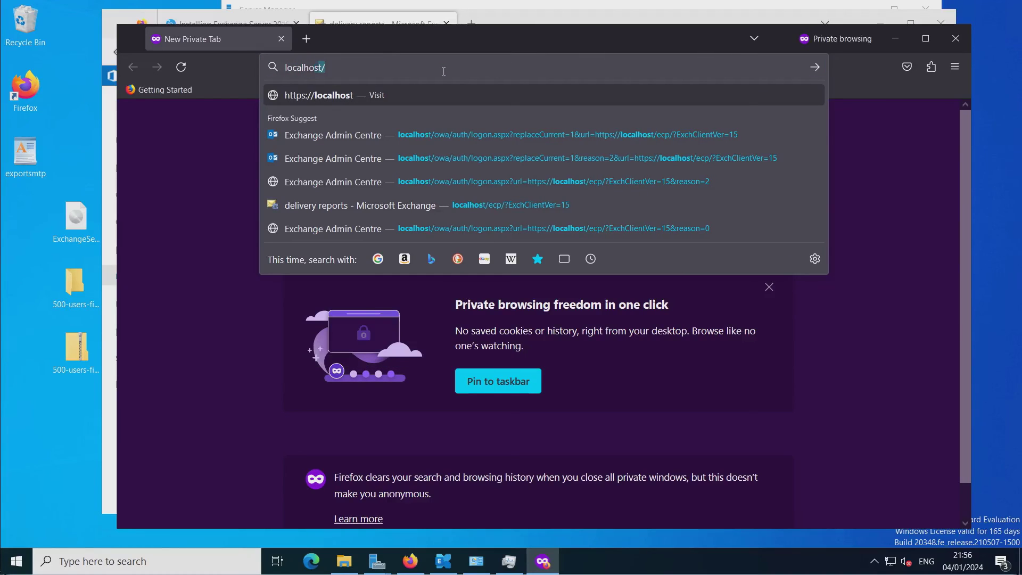
{"action": "type", "text": "/owa/"}
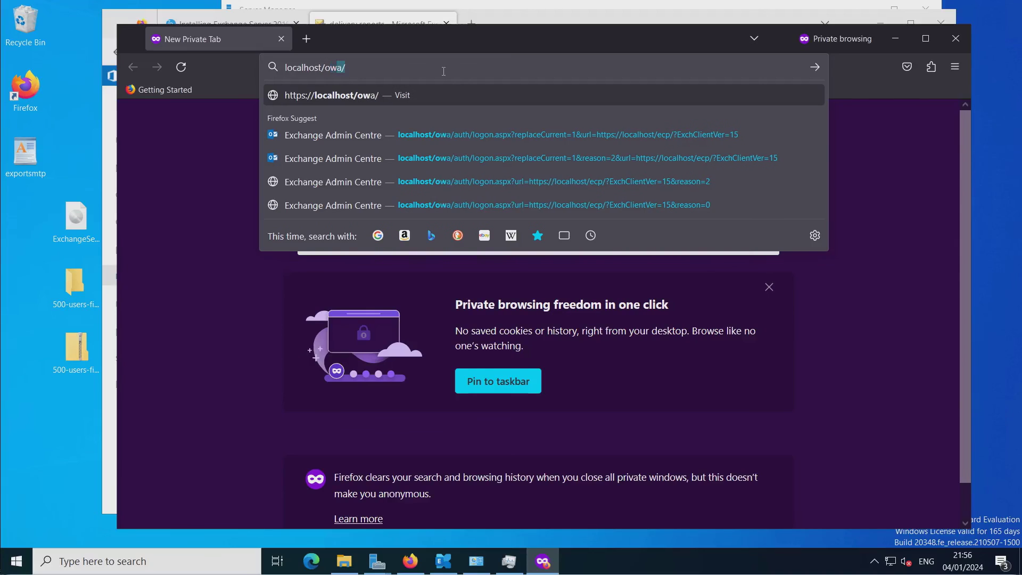
{"action": "key", "text": "Return"}
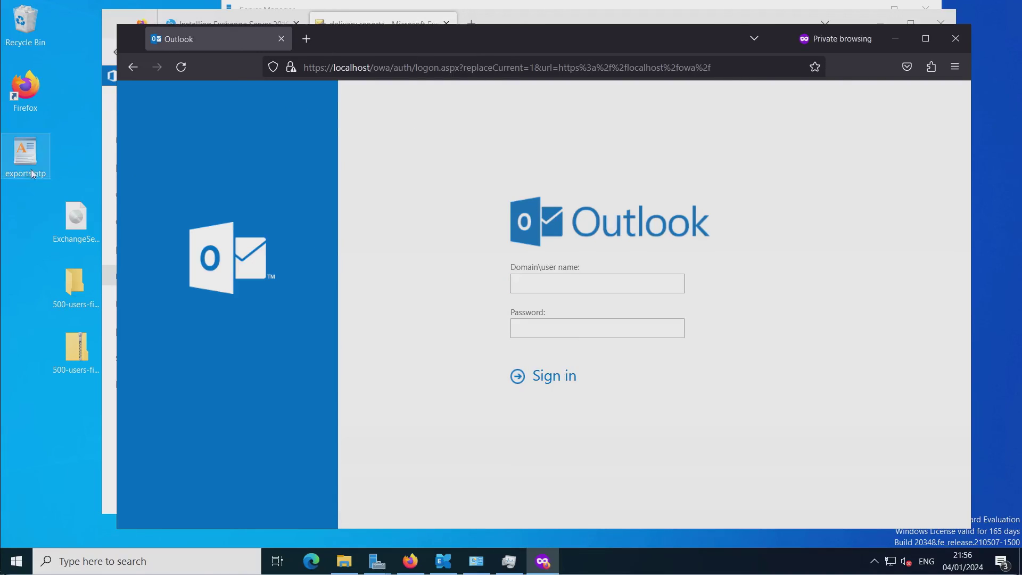
Open exportsmtp in WordPad and select the second test user's address.
{"action": "double_click", "coordinate": [25, 154]}
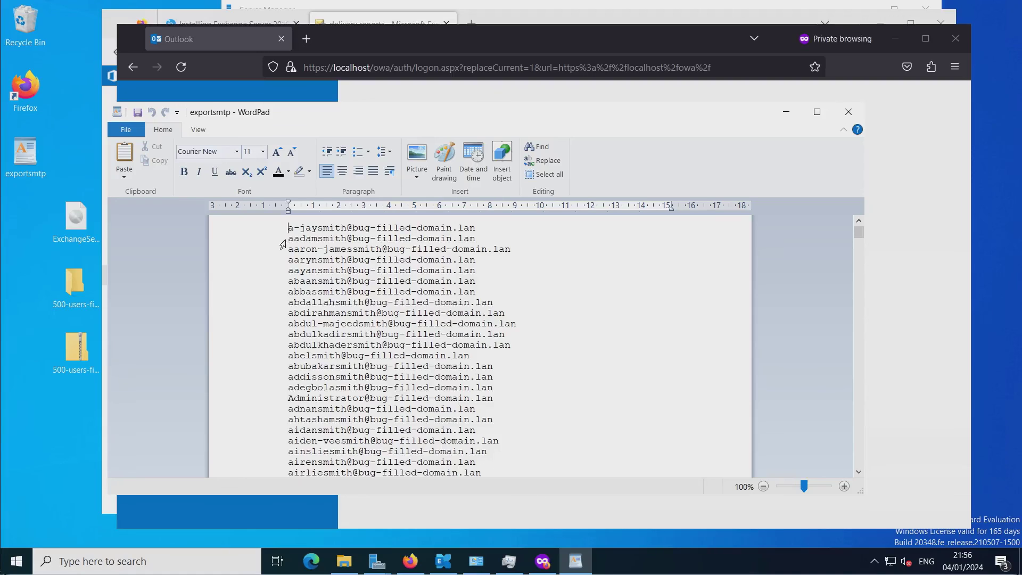
{"action": "left_click", "coordinate": [289, 239]}
{"action": "left_click_drag", "start_coordinate": [288, 239], "coordinate": [464, 241]}
{"action": "key", "text": "ctrl+c"}
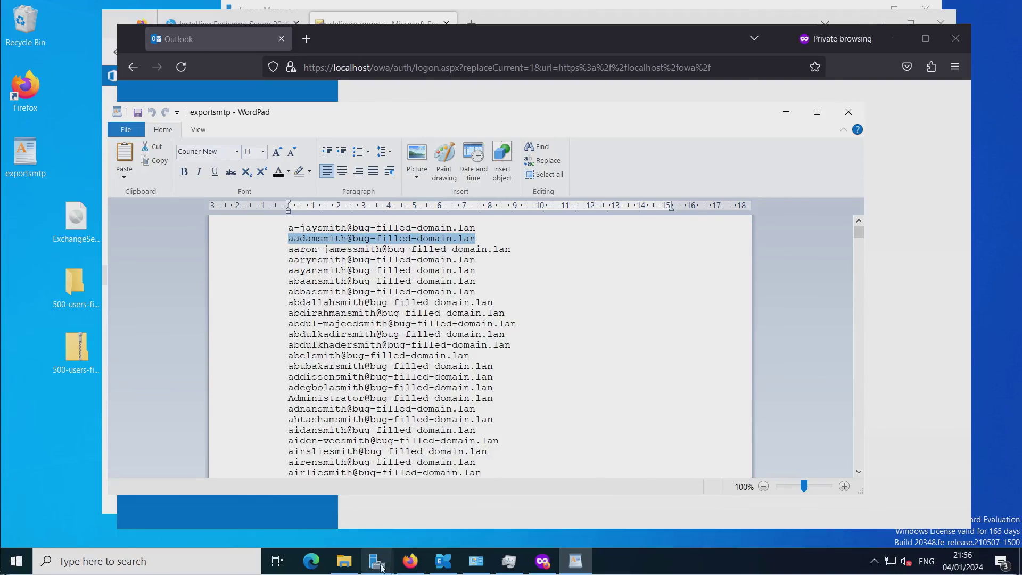
Switch back to the private Firefox window showing the Outlook sign-in page.
{"action": "mouse_move", "coordinate": [408, 566]}
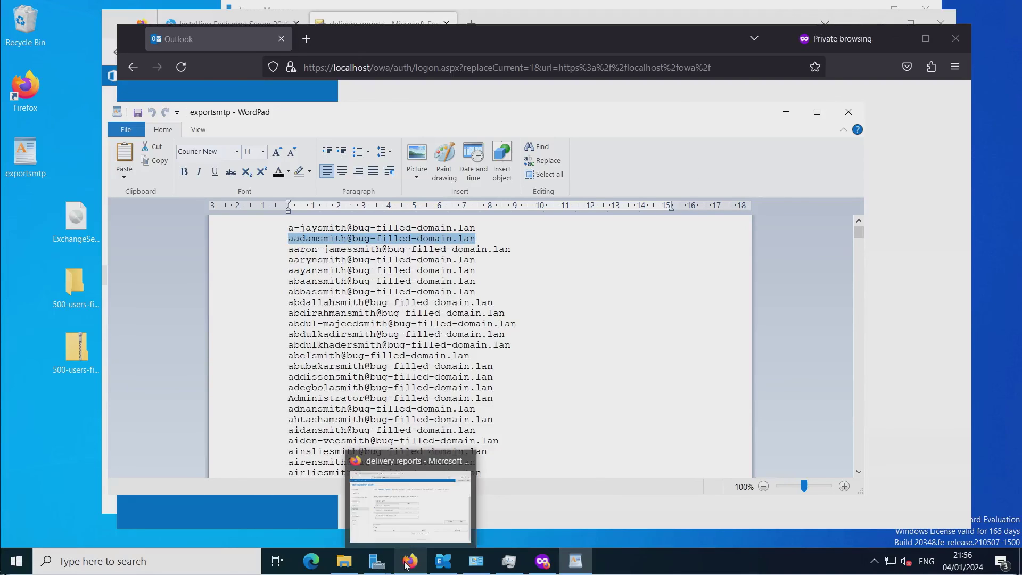
{"action": "left_click", "coordinate": [419, 535]}
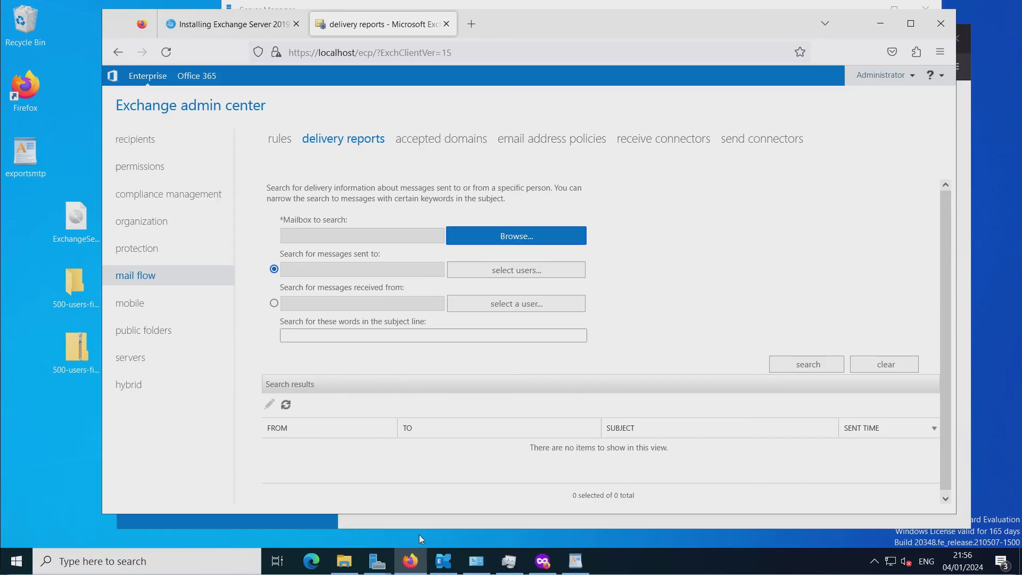
{"action": "left_click", "coordinate": [539, 561]}
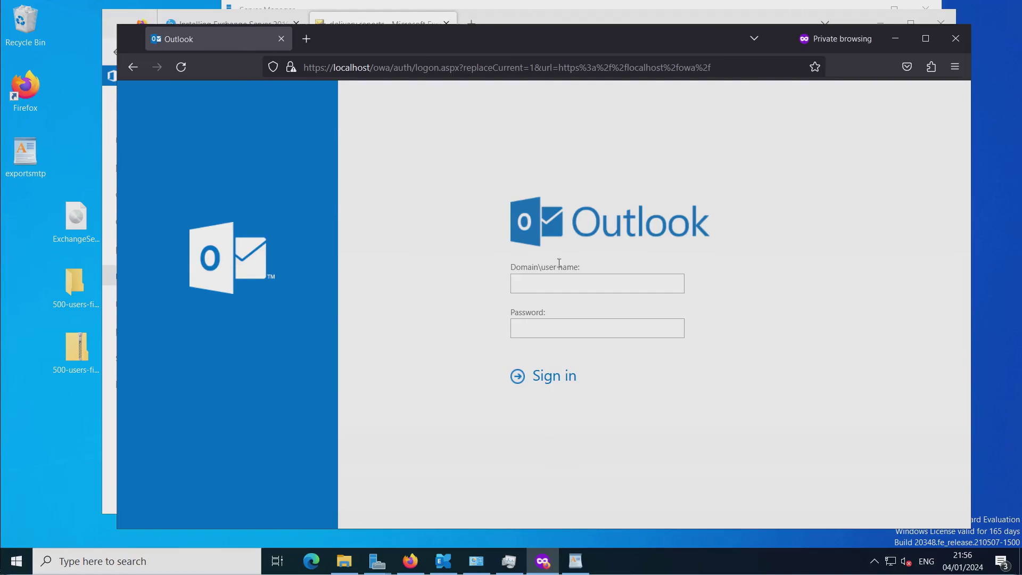
Sign in as the test user by pasting its address over Administrator and trimming the domain suffix.
{"action": "left_click", "coordinate": [554, 286]}
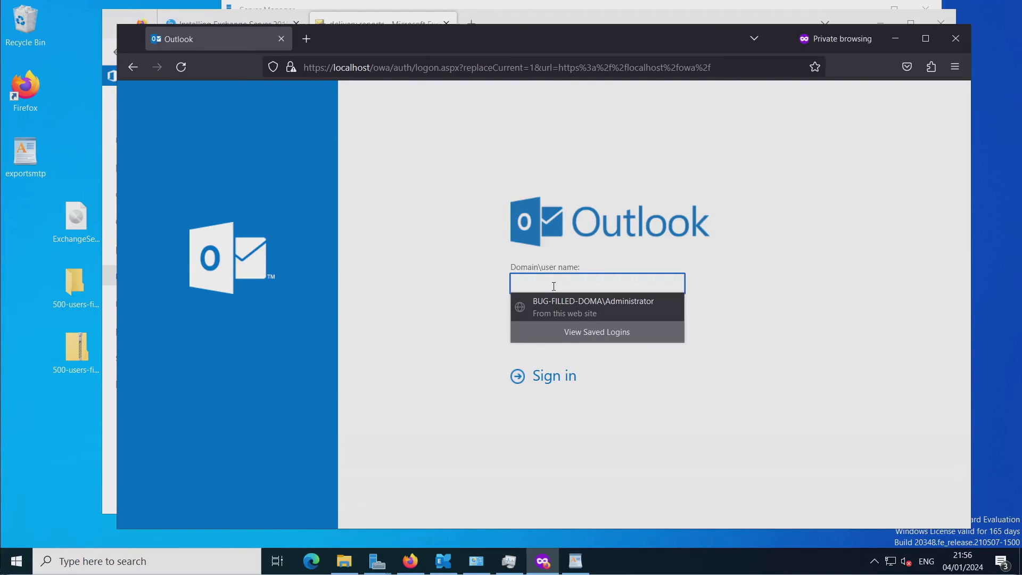
{"action": "left_click", "coordinate": [554, 301]}
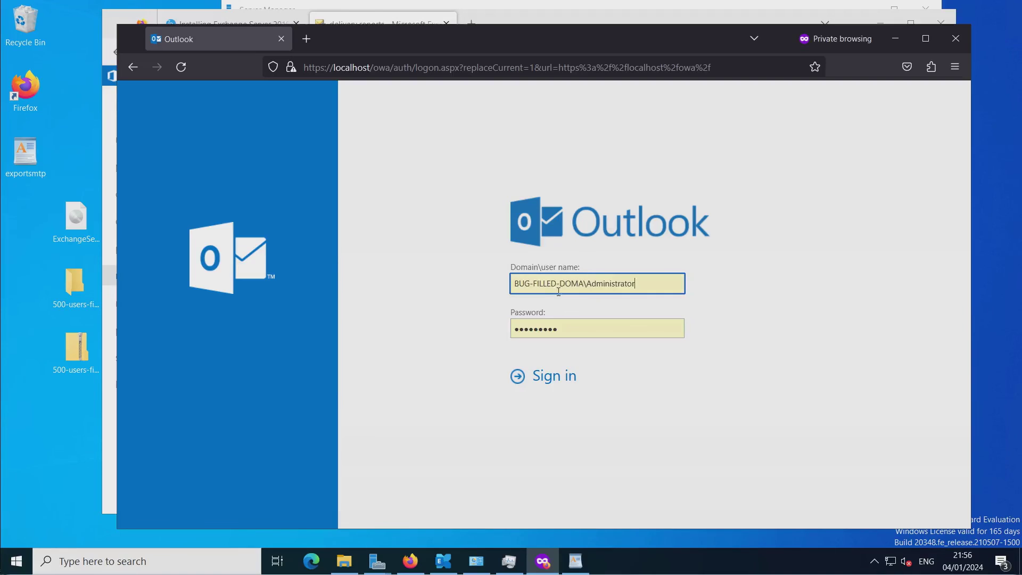
{"action": "left_click_drag", "start_coordinate": [588, 286], "coordinate": [662, 282]}
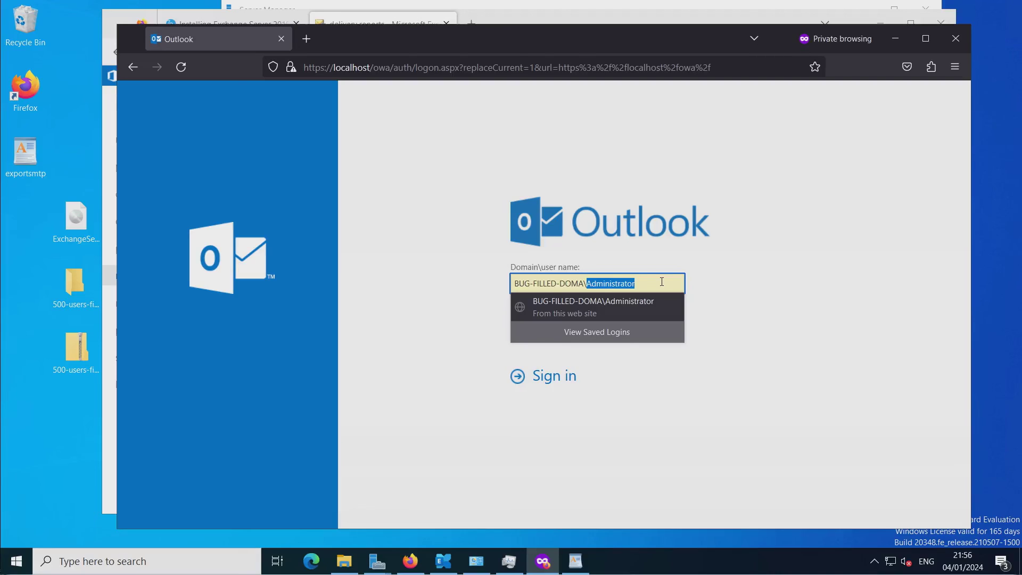
{"action": "key", "text": "ctrl+v"}
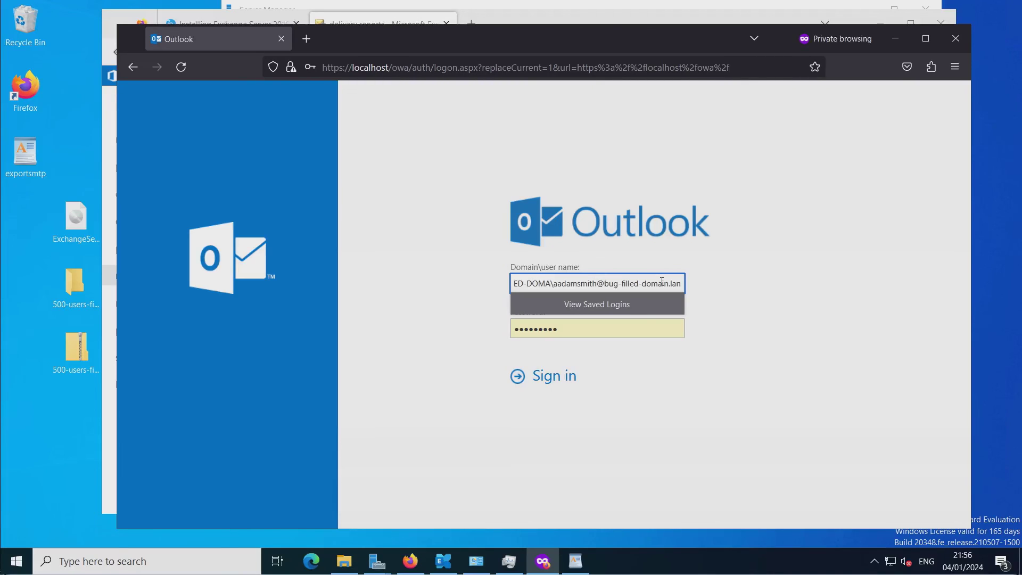
{"action": "key", "text": "Left"}
{"action": "key", "text": "Left"}
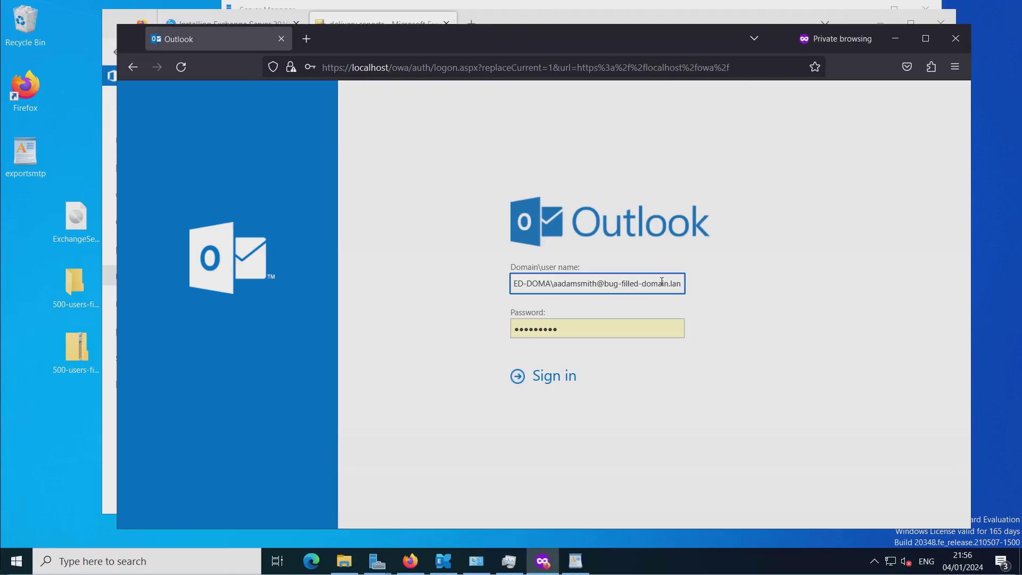
{"action": "key", "text": "BackSpace"}
{"action": "key", "text": "BackSpace"}
{"action": "key", "text": "BackSpace"}
{"action": "key", "text": "BackSpace"}
{"action": "key", "text": "BackSpace"}
{"action": "key", "text": "BackSpace"}
{"action": "key", "text": "BackSpace"}
{"action": "key", "text": "BackSpace"}
{"action": "key", "text": "BackSpace"}
{"action": "key", "text": "BackSpace"}
{"action": "key", "text": "BackSpace"}
{"action": "key", "text": "BackSpace"}
{"action": "key", "text": "BackSpace"}
{"action": "key", "text": "BackSpace"}
{"action": "key", "text": "BackSpace"}
{"action": "key", "text": "BackSpace"}
{"action": "key", "text": "BackSpace"}
{"action": "key", "text": "BackSpace"}
{"action": "key", "text": "BackSpace"}
{"action": "key", "text": "BackSpace"}
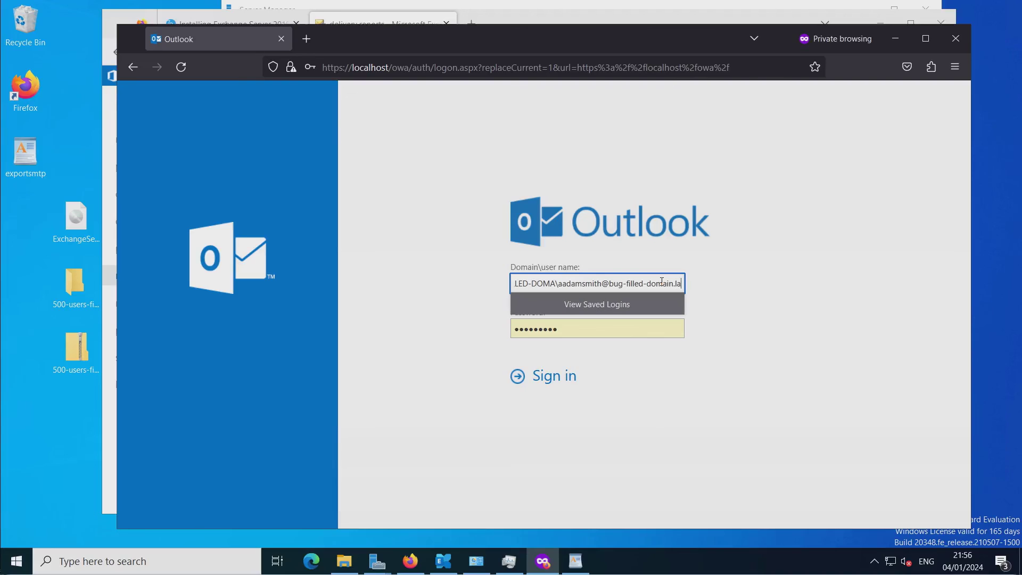
{"action": "key", "text": "BackSpace"}
{"action": "key", "text": "BackSpace"}
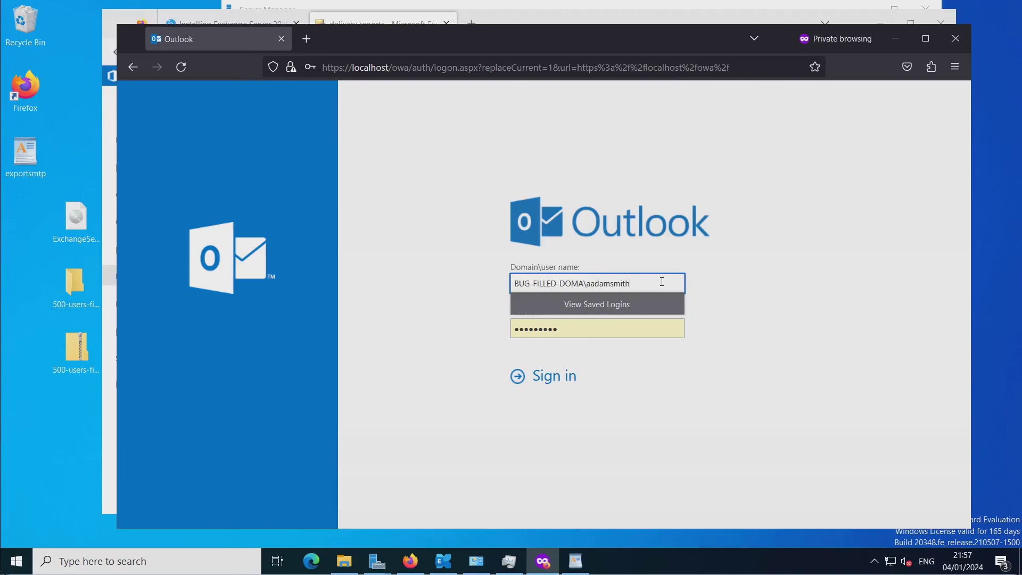
{"action": "key", "text": "Return"}
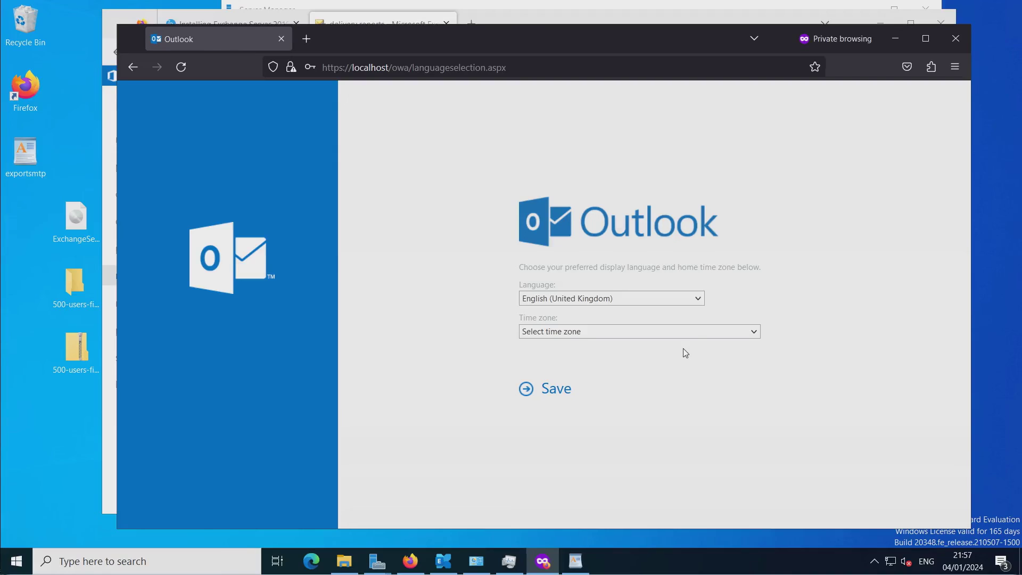
Save the time zone as (UTC+00:00) Dublin, Edinburgh, Lisbon, London.
{"action": "left_click", "coordinate": [694, 333]}
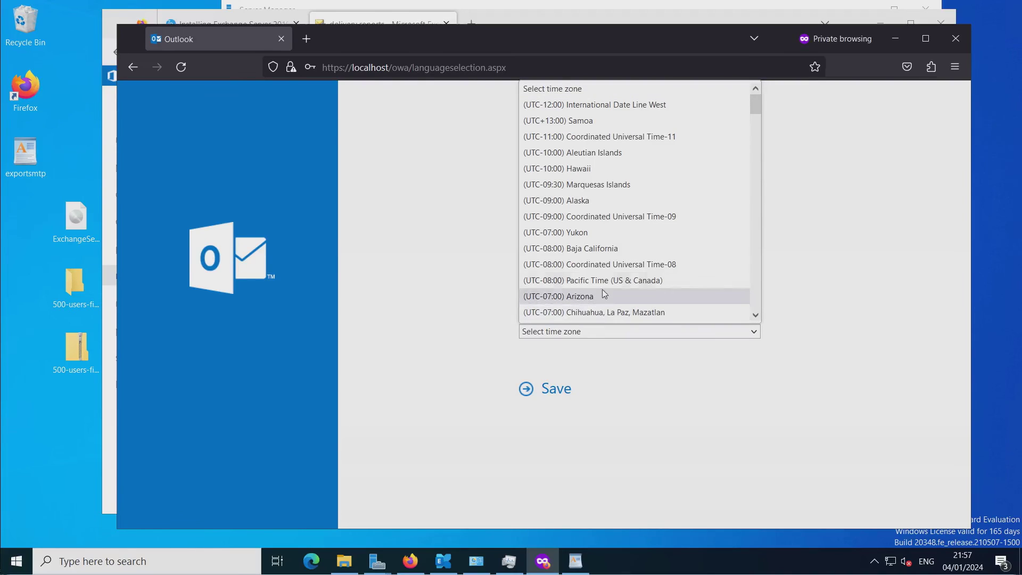
{"action": "scroll", "coordinate": [611, 254], "scroll_direction": "down", "scroll_amount": 12}
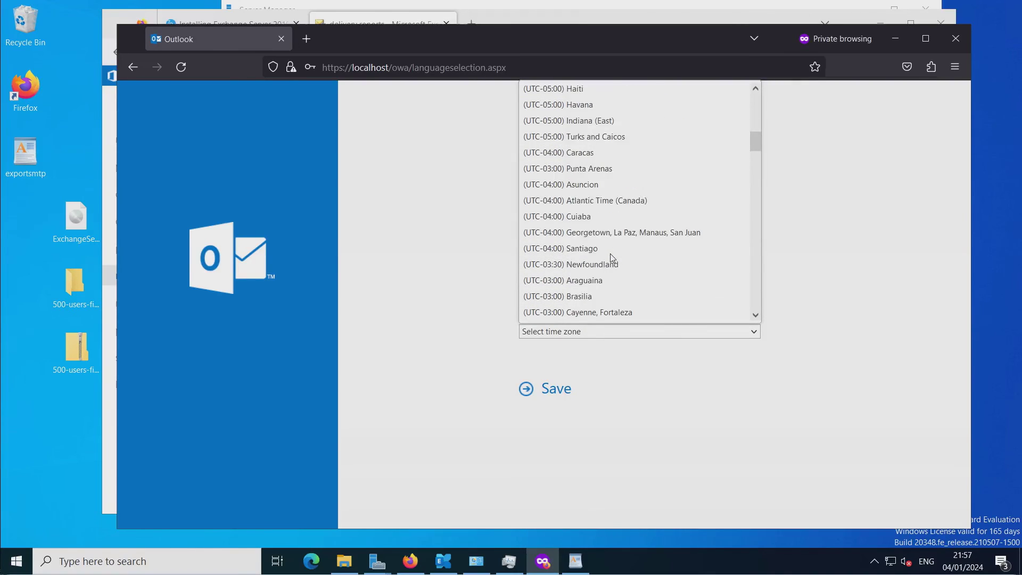
{"action": "scroll", "coordinate": [607, 248], "scroll_direction": "down", "scroll_amount": 2}
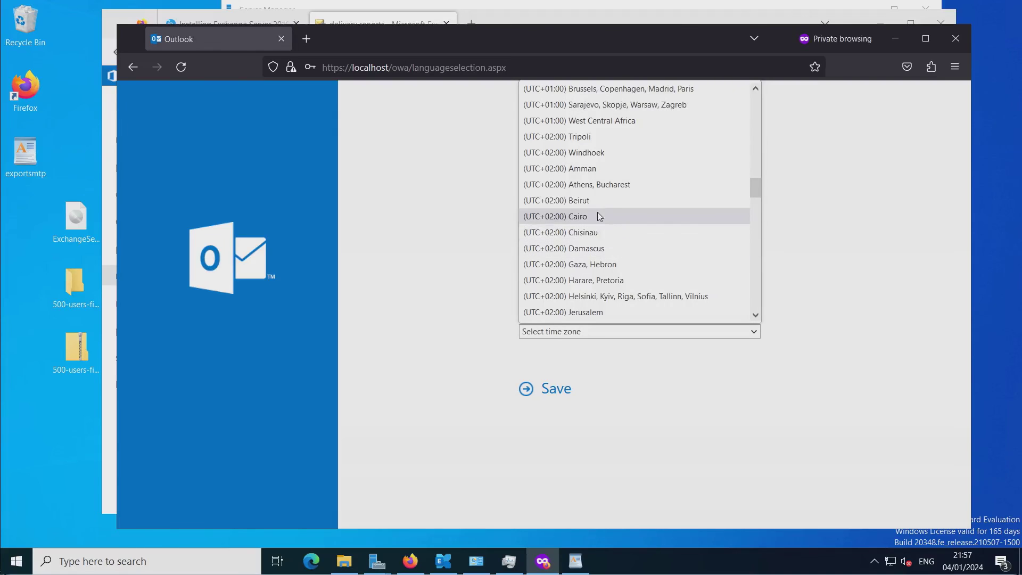
{"action": "scroll", "coordinate": [596, 221], "scroll_direction": "up", "scroll_amount": 4}
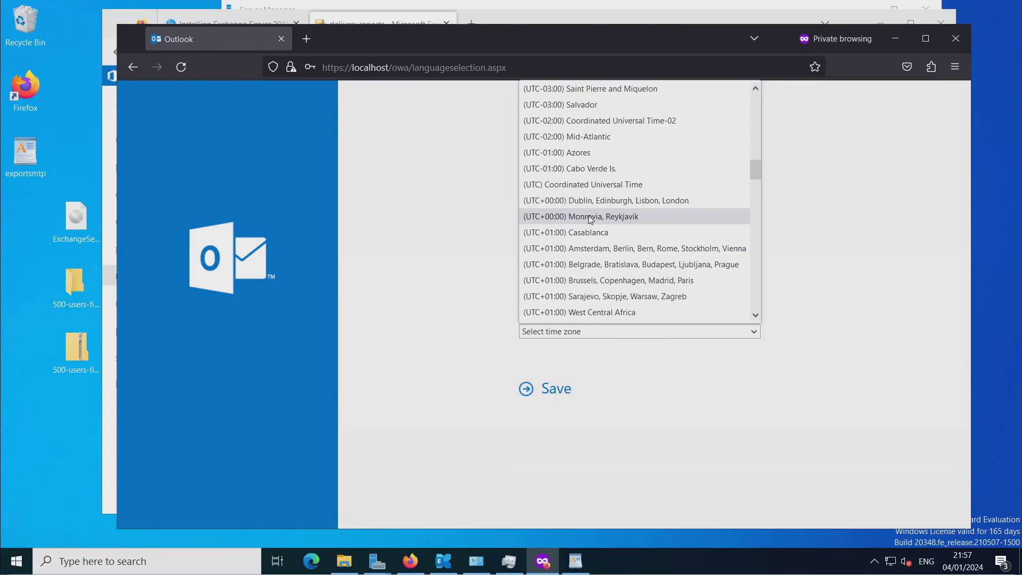
{"action": "left_click", "coordinate": [601, 201]}
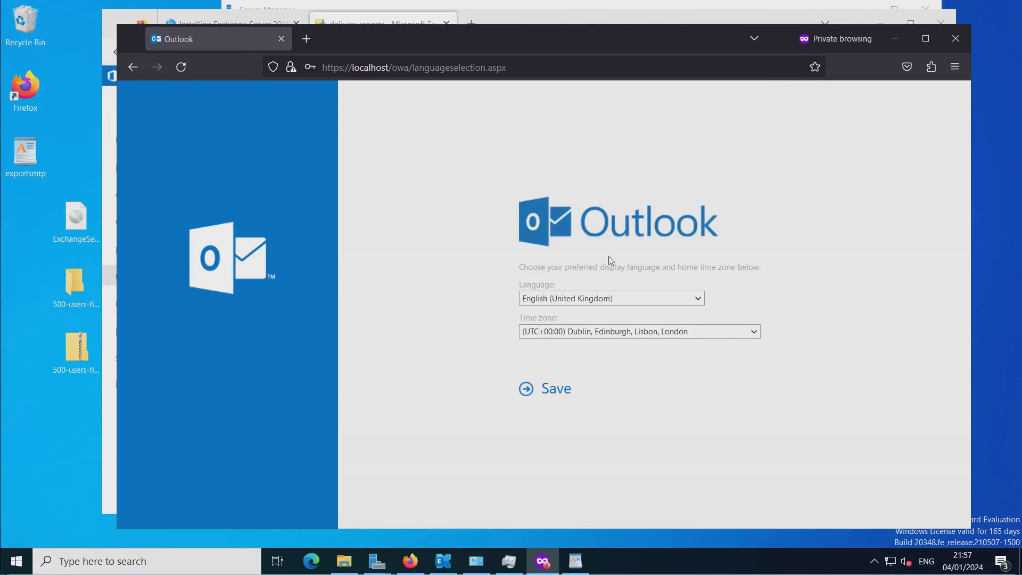
{"action": "left_click", "coordinate": [551, 392]}
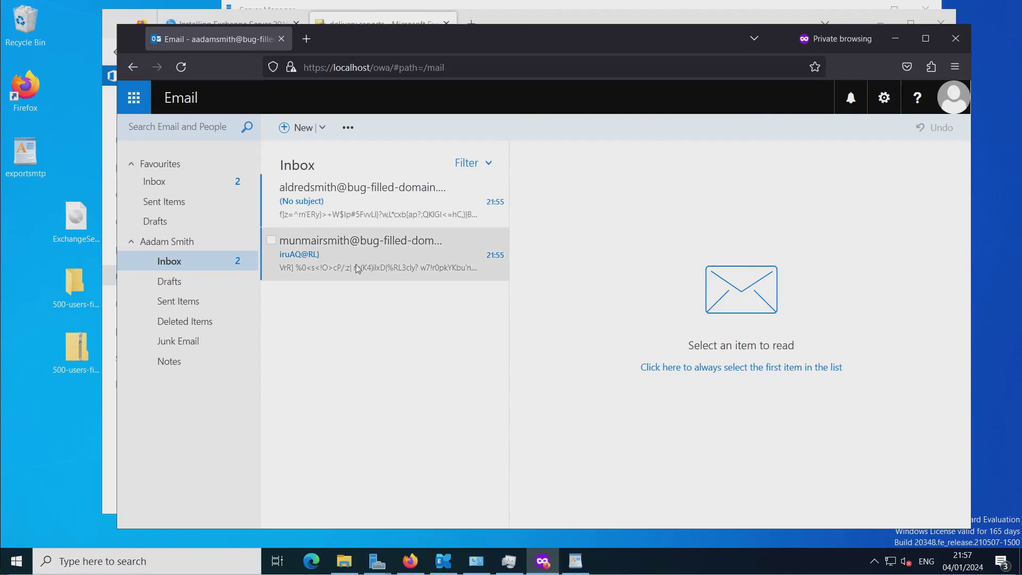
Open the first random-text message in the test user's inbox.
{"action": "left_click", "coordinate": [320, 193]}
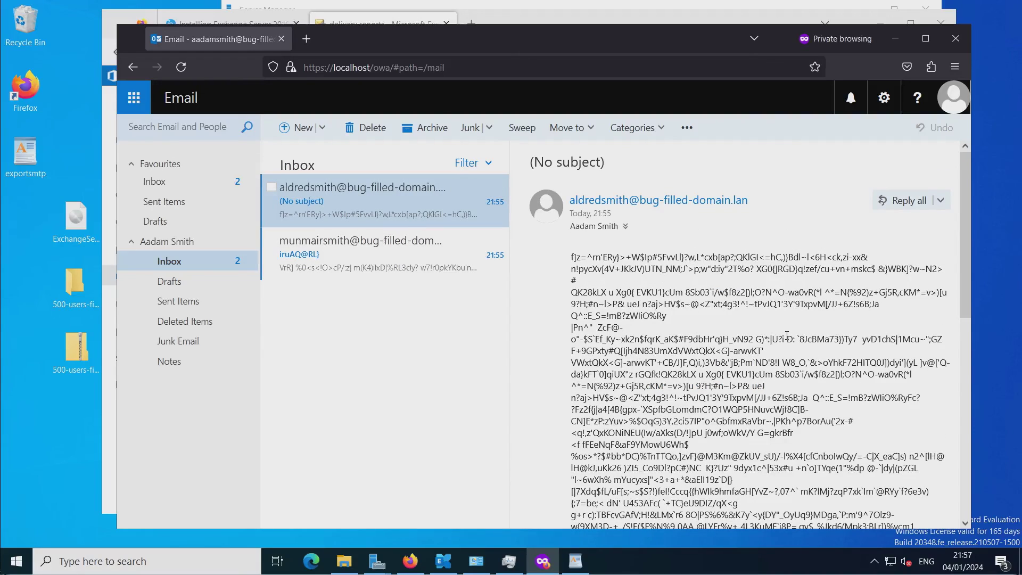
{"action": "scroll", "coordinate": [783, 338], "scroll_direction": "down", "scroll_amount": 10}
{"action": "scroll", "coordinate": [787, 339], "scroll_direction": "up", "scroll_amount": 10}
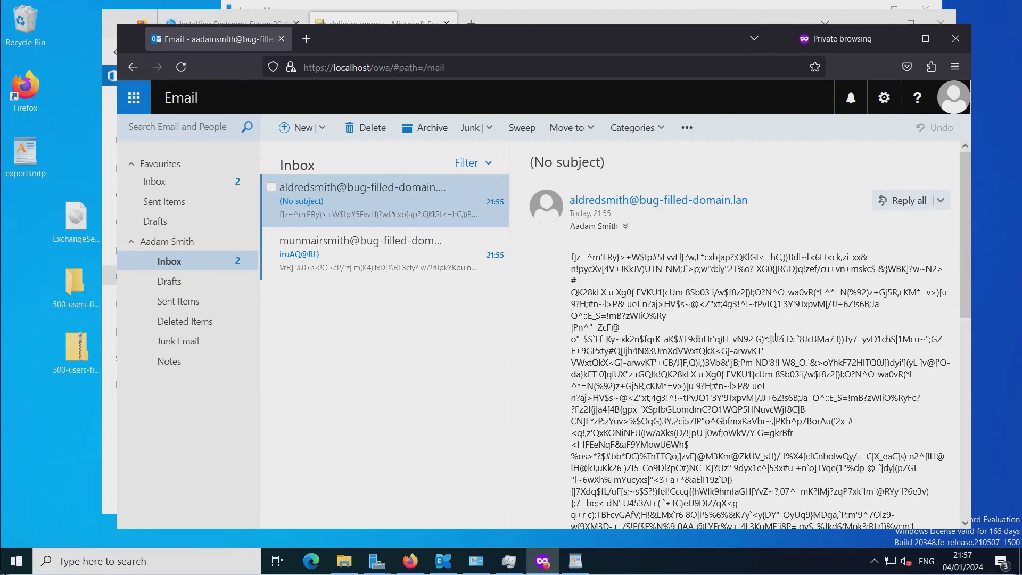